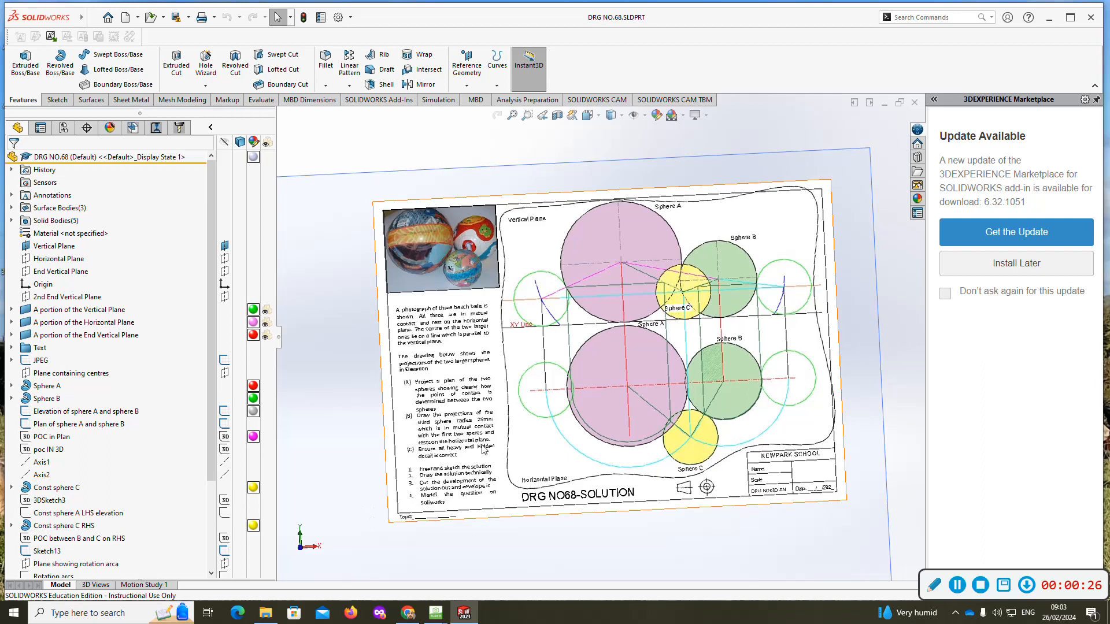
- Examine the question text and the coloured sphere projections on the DRG NO68 solution sheet
scroll(469, 427, down, 6)
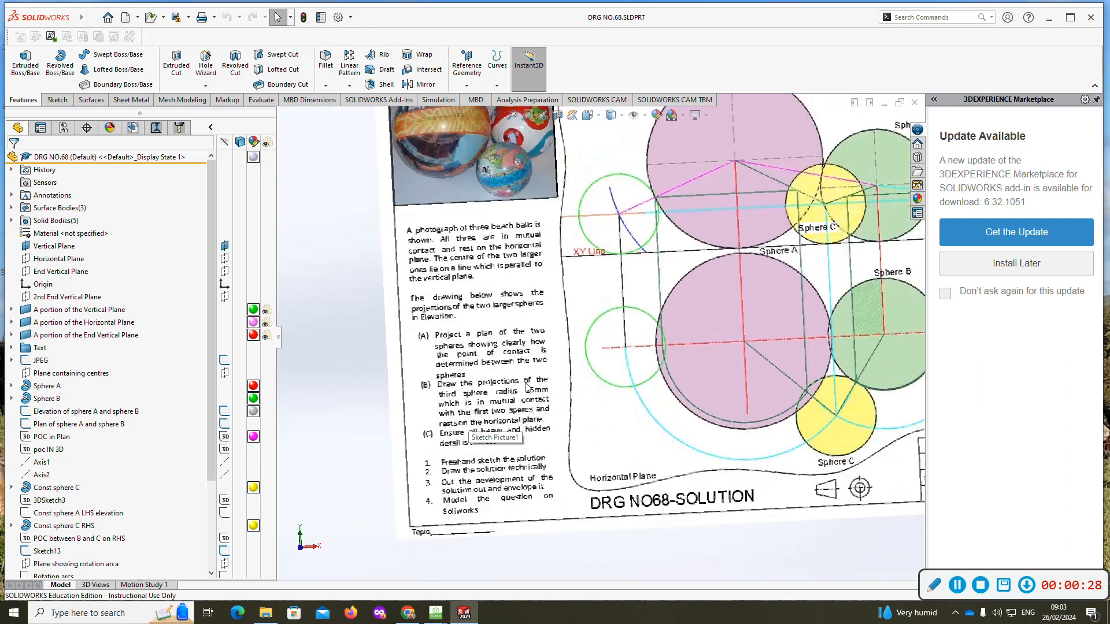
scroll(531, 389, down, 2)
scroll(478, 397, up, 3)
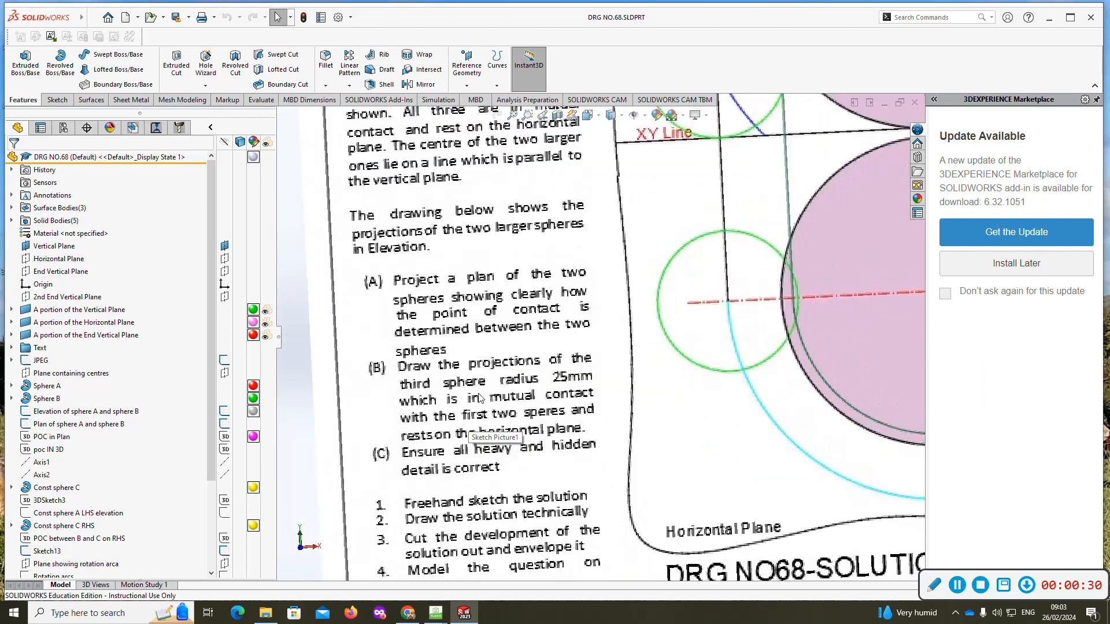
scroll(575, 379, up, 4)
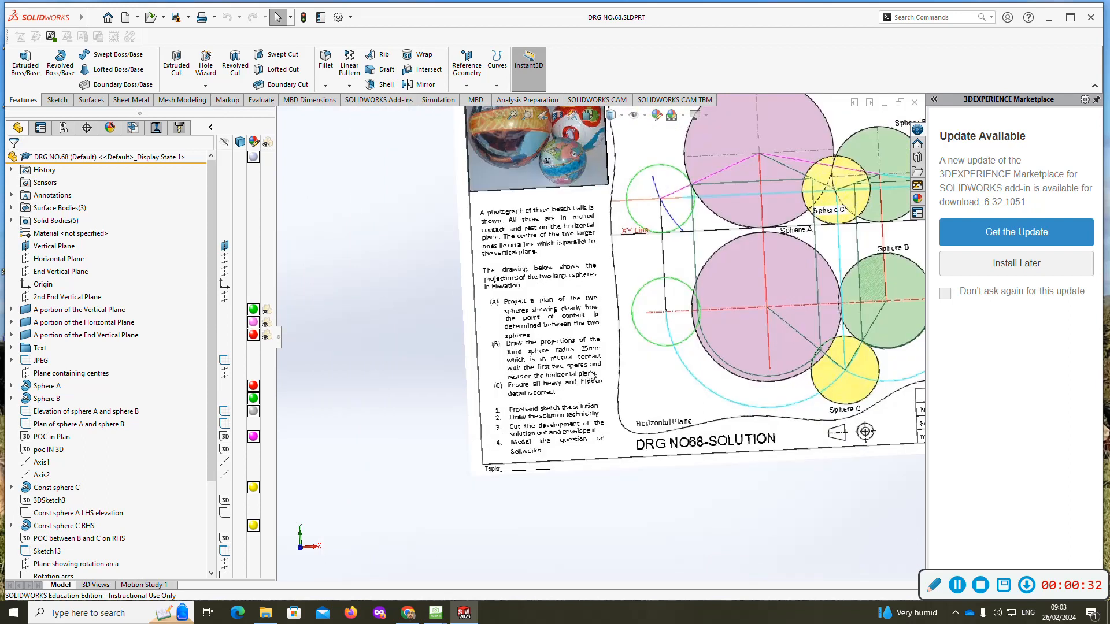
scroll(824, 226, up, 3)
scroll(823, 235, down, 3)
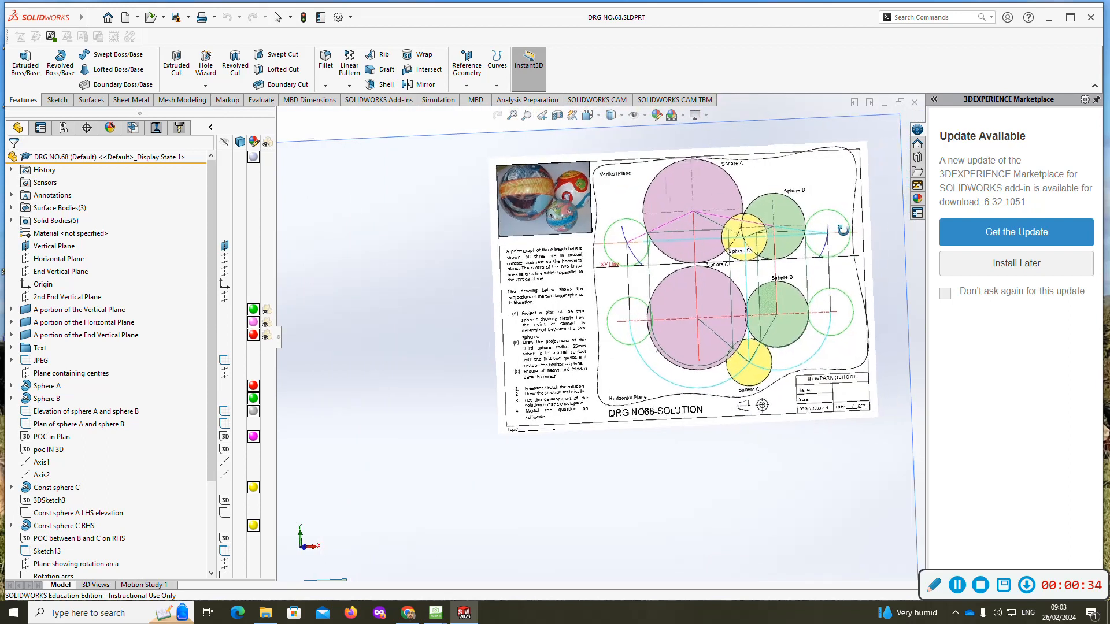
middle_drag(824, 235, 696, 283)
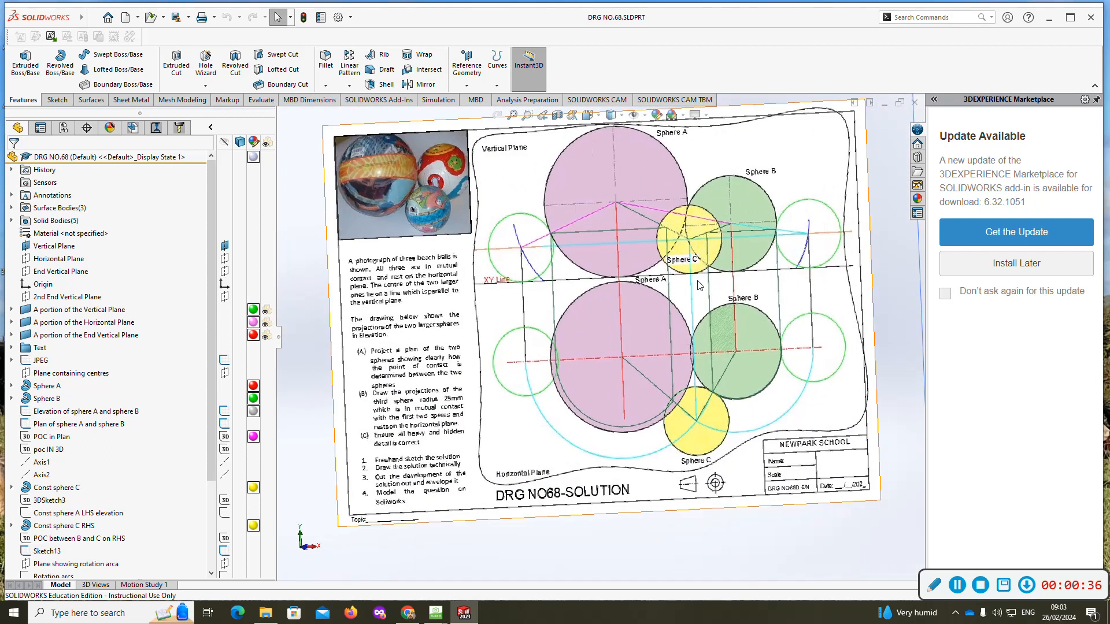
scroll(693, 288, up, 4)
scroll(511, 450, up, 3)
scroll(473, 471, down, 3)
scroll(474, 473, down, 4)
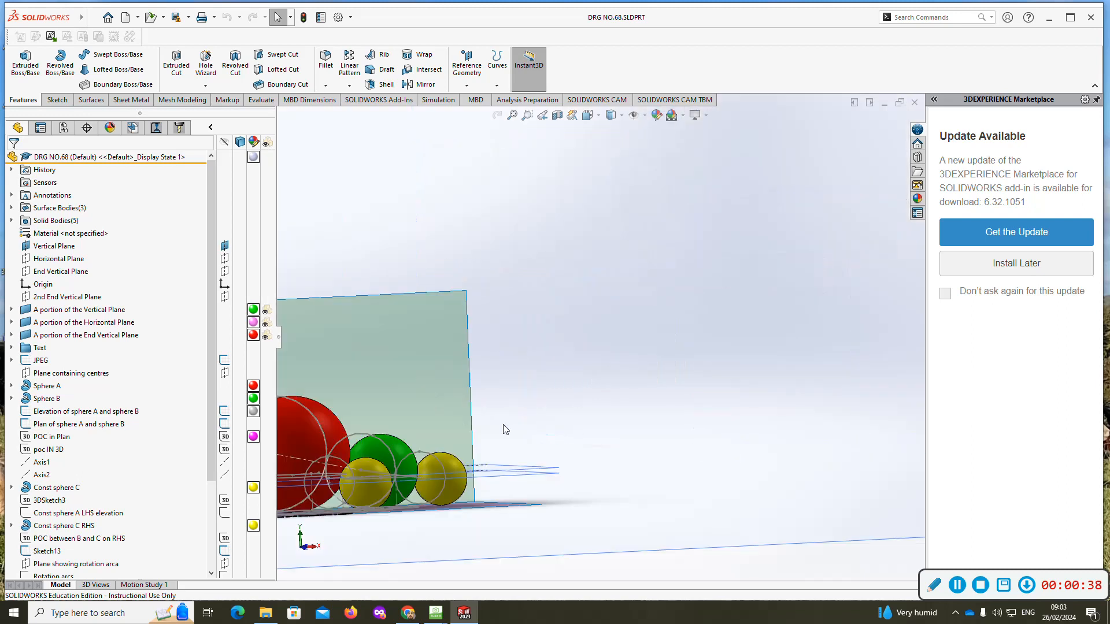
- Hide the yellow construction spheres, Const sphere C RHS and Const sphere C, at the outer ends of the sphere group
scroll(414, 447, up, 4)
middle_drag(414, 448, 426, 544)
scroll(495, 409, down, 4)
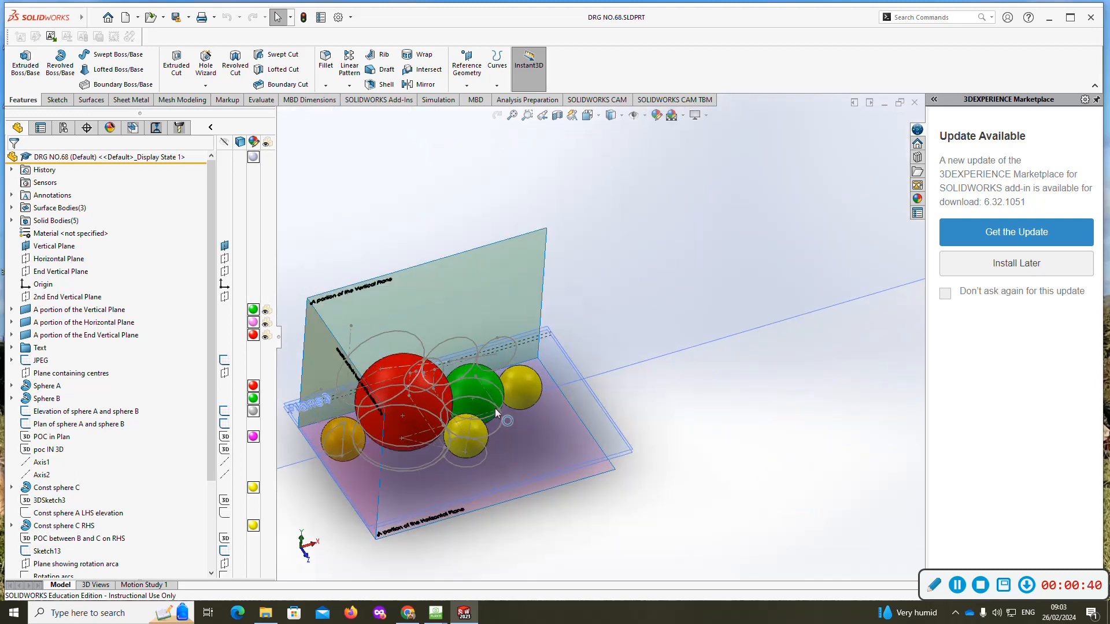
middle_drag(489, 409, 404, 407)
scroll(460, 388, up, 3)
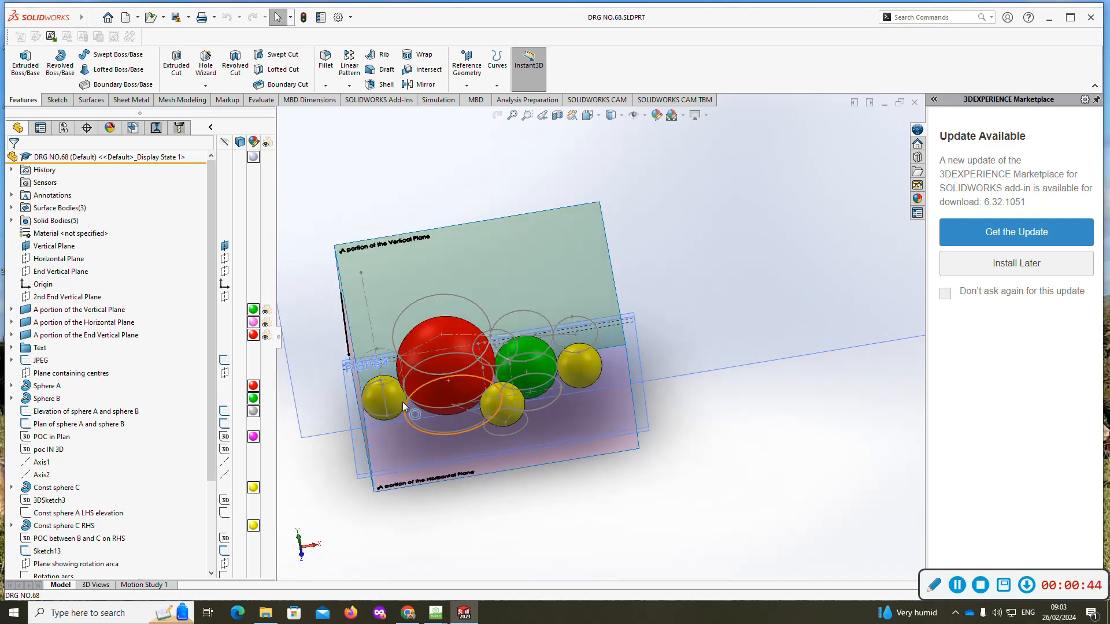
right_click(584, 363)
click(617, 356)
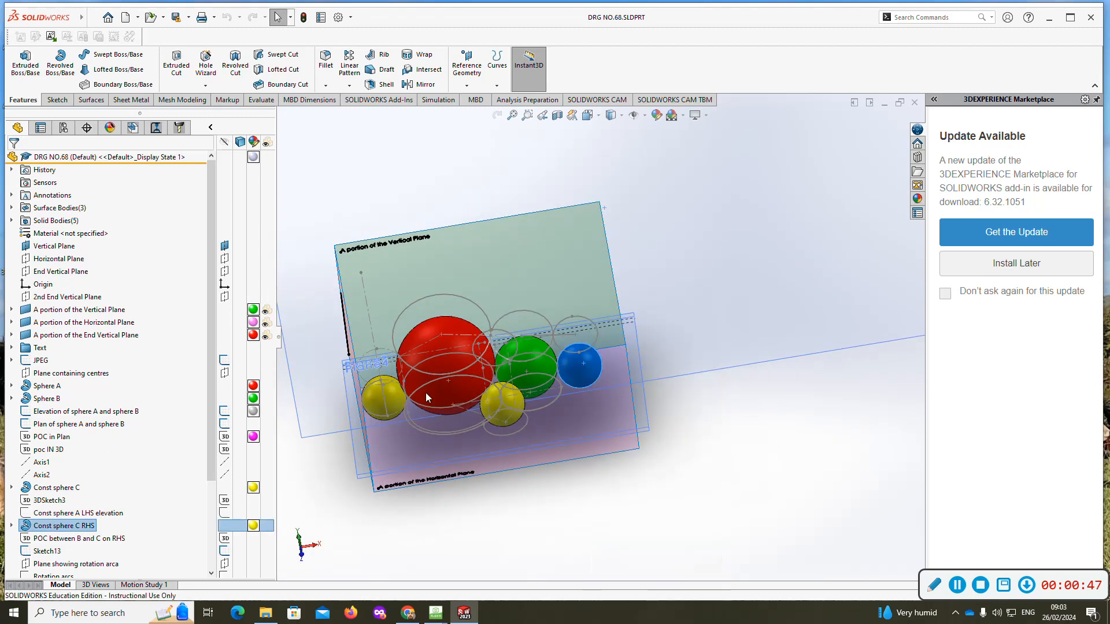
click(391, 399)
right_click(392, 399)
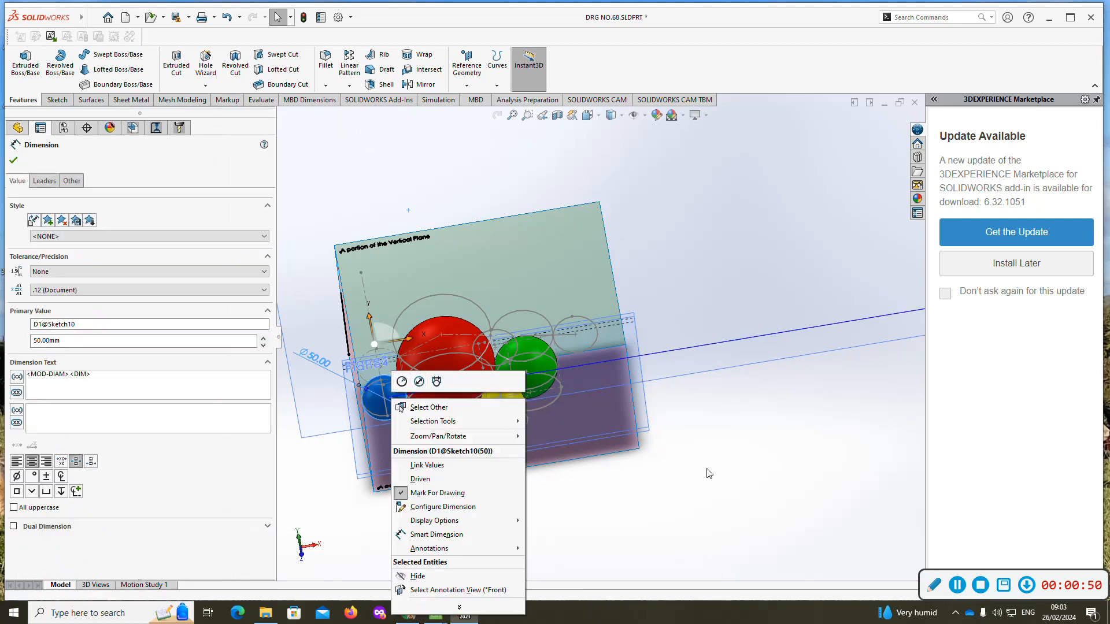
click(550, 482)
click(386, 399)
right_click(386, 399)
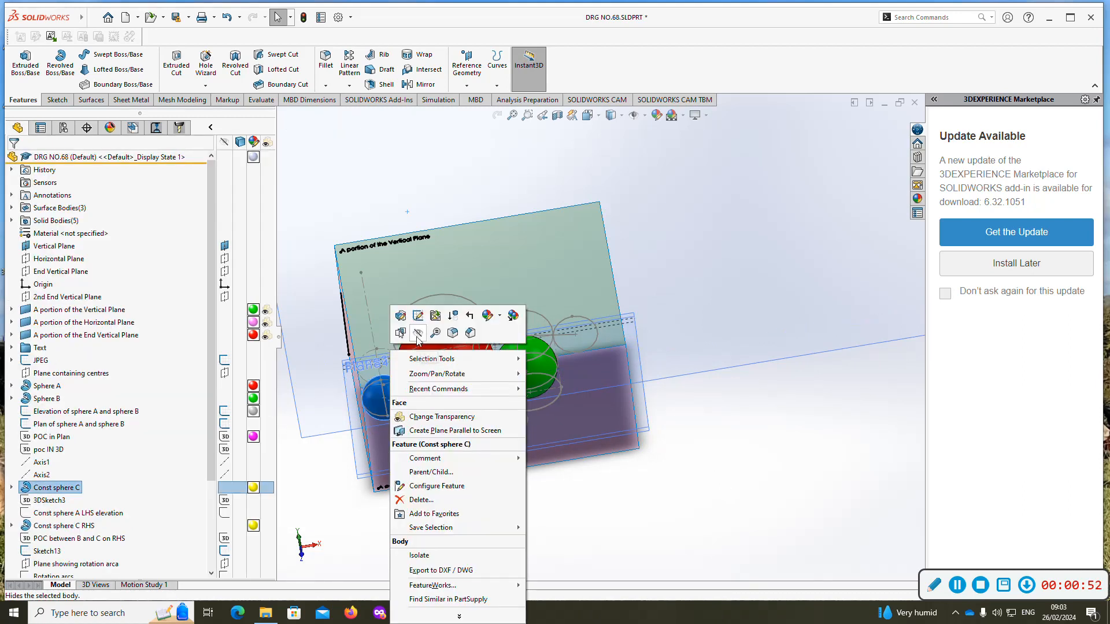
click(422, 340)
- Examine the remaining spheres in the finished model and their position relative to the solution sheet
middle_drag(574, 369, 534, 399)
scroll(538, 393, up, 8)
scroll(684, 262, down, 5)
mouse_move(600, 284)
middle_down()
mouse_move(611, 285)
mouse_move(595, 312)
mouse_move(519, 413)
middle_up()
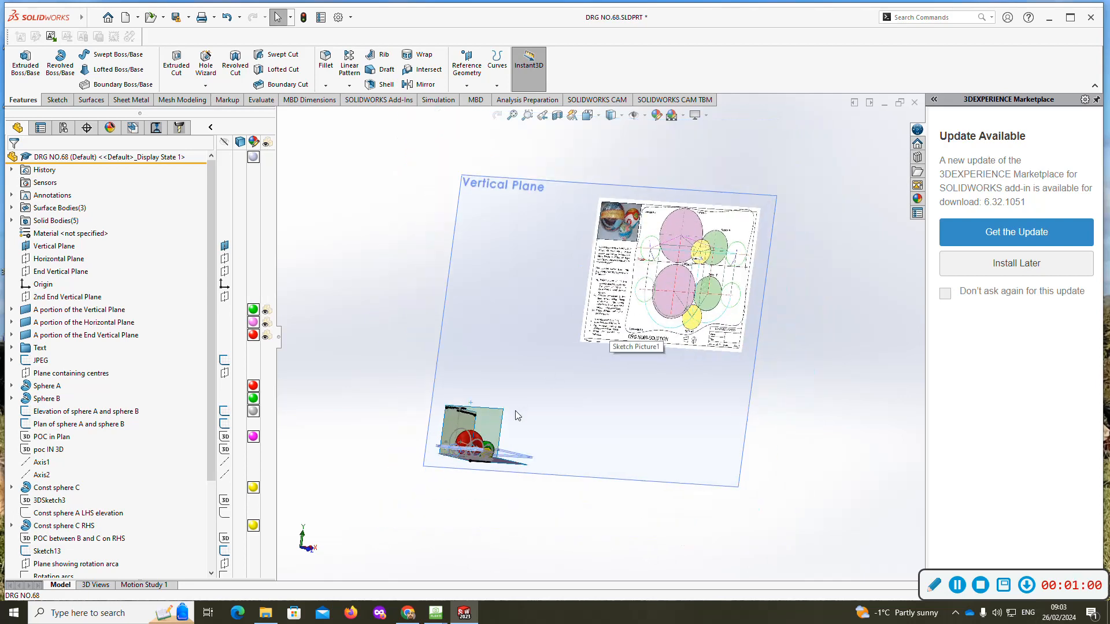
mouse_move(634, 356)
middle_down()
mouse_move(674, 340)
mouse_move(665, 334)
mouse_move(520, 404)
mouse_move(390, 497)
middle_up()
scroll(647, 350, down, 4)
scroll(520, 376, up, 4)
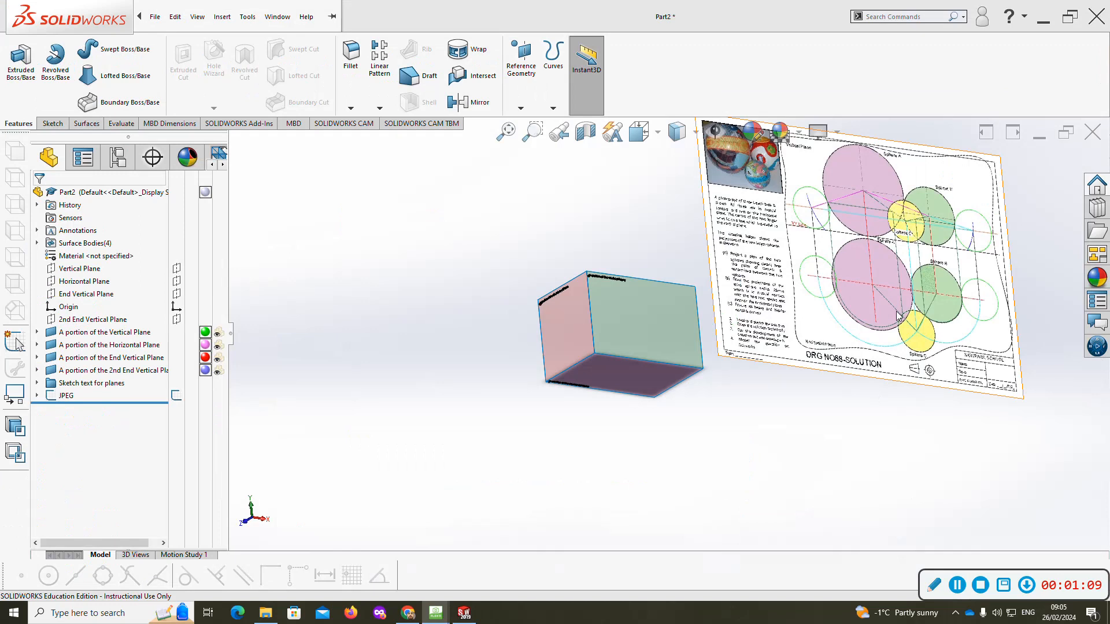
- Create a reference plane in Part2 offset 60 mm from the face of the Vertical Plane portion
scroll(913, 211, down, 2)
mouse_move(861, 188)
middle_down()
mouse_move(880, 167)
mouse_move(899, 174)
middle_up()
scroll(915, 221, up, 3)
scroll(858, 242, down, 1)
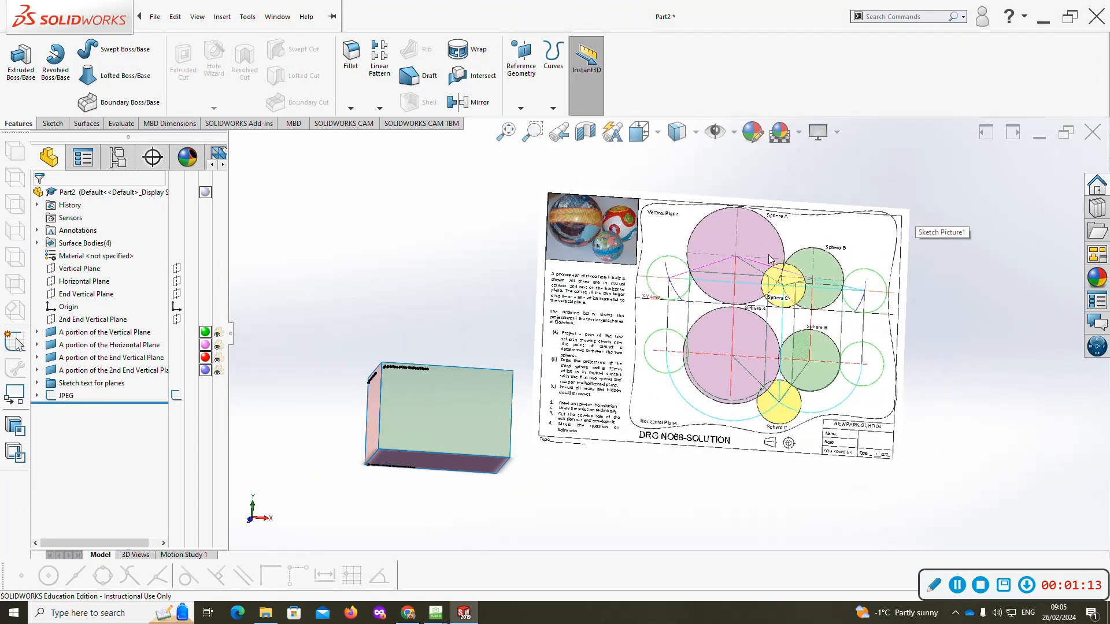
scroll(765, 297, down, 1)
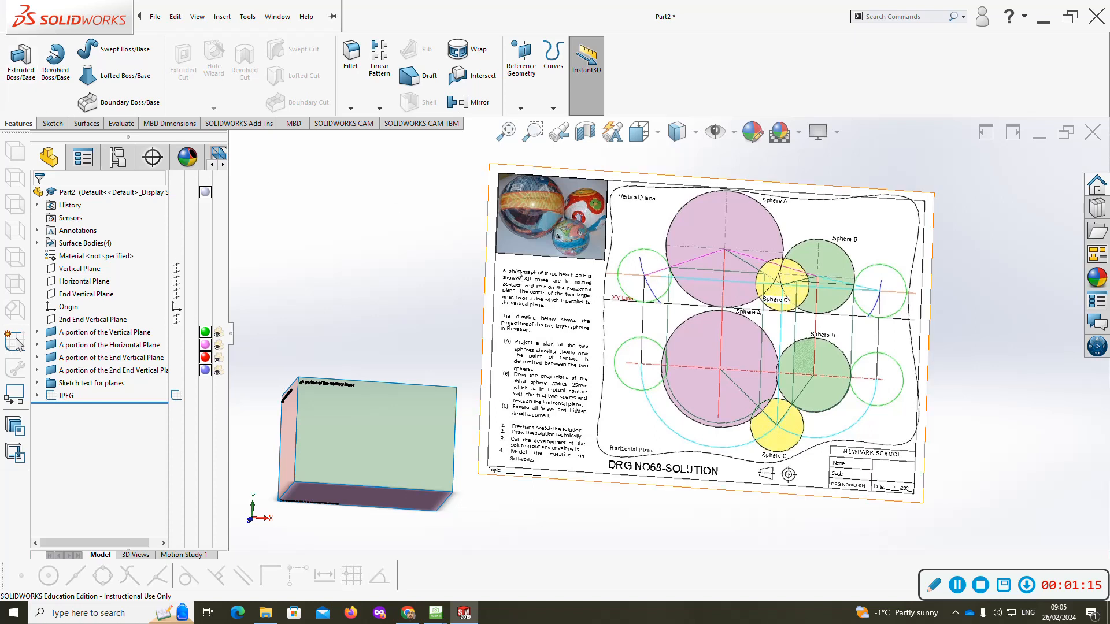
middle_drag(525, 287, 511, 289)
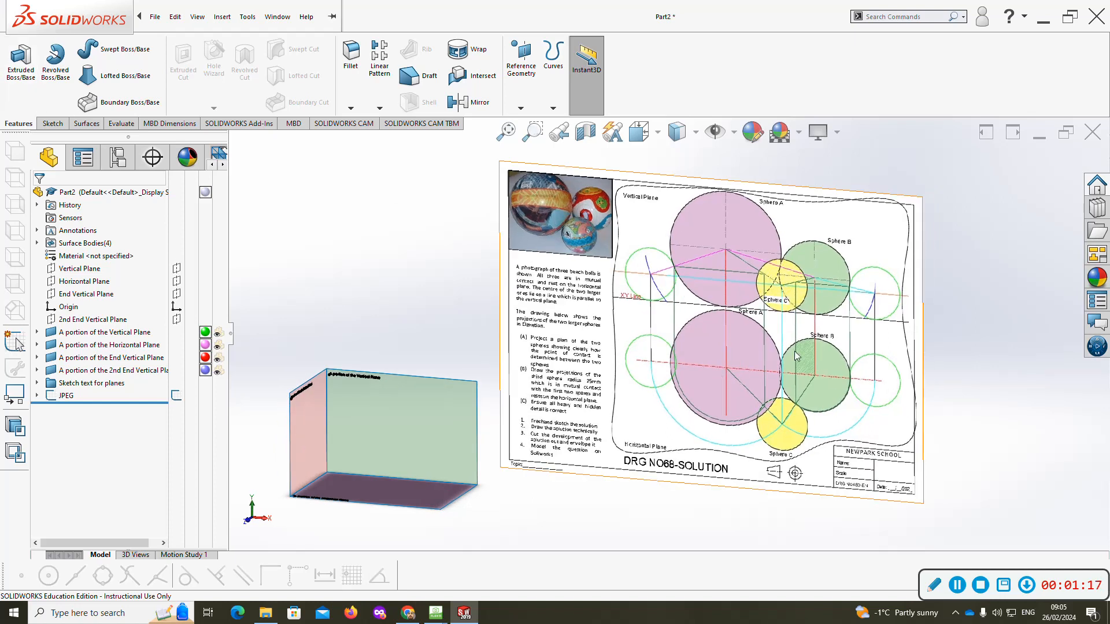
click(521, 64)
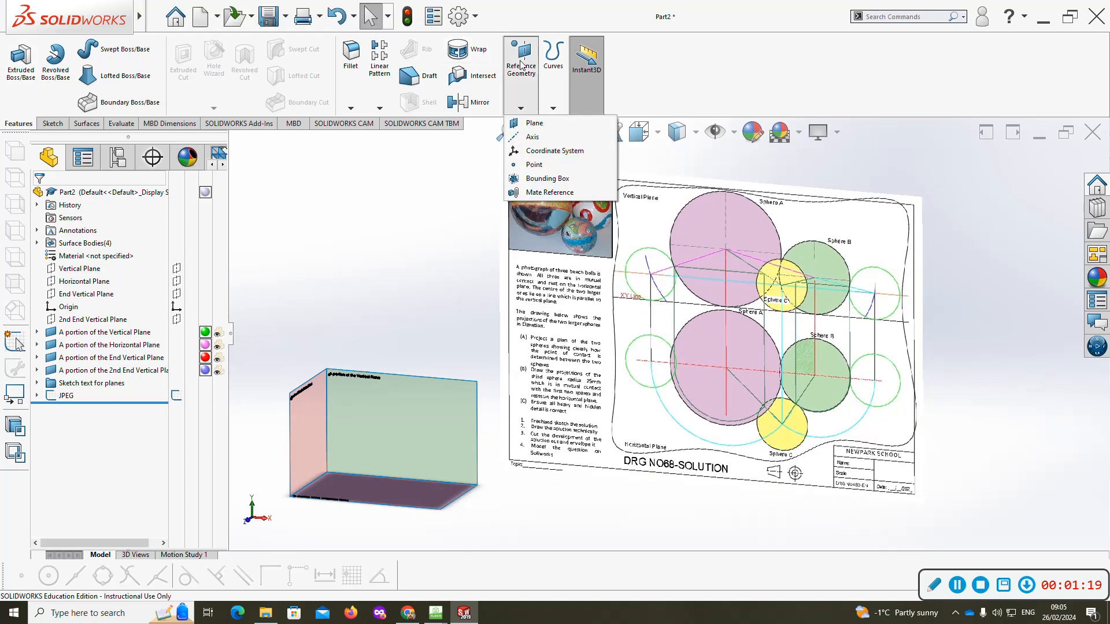
click(535, 123)
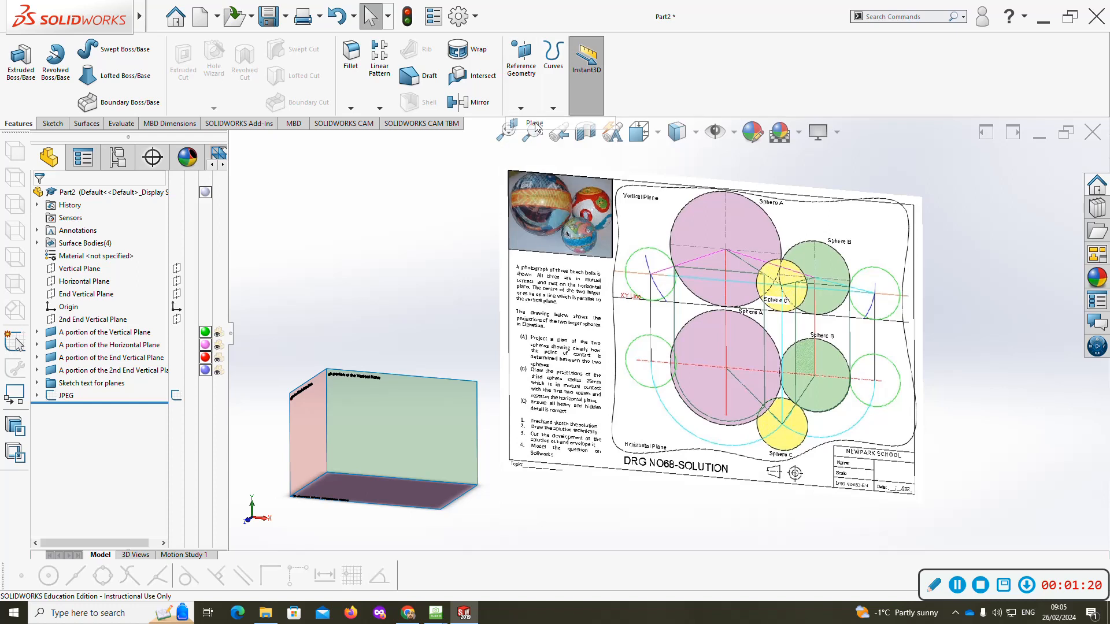
click(385, 395)
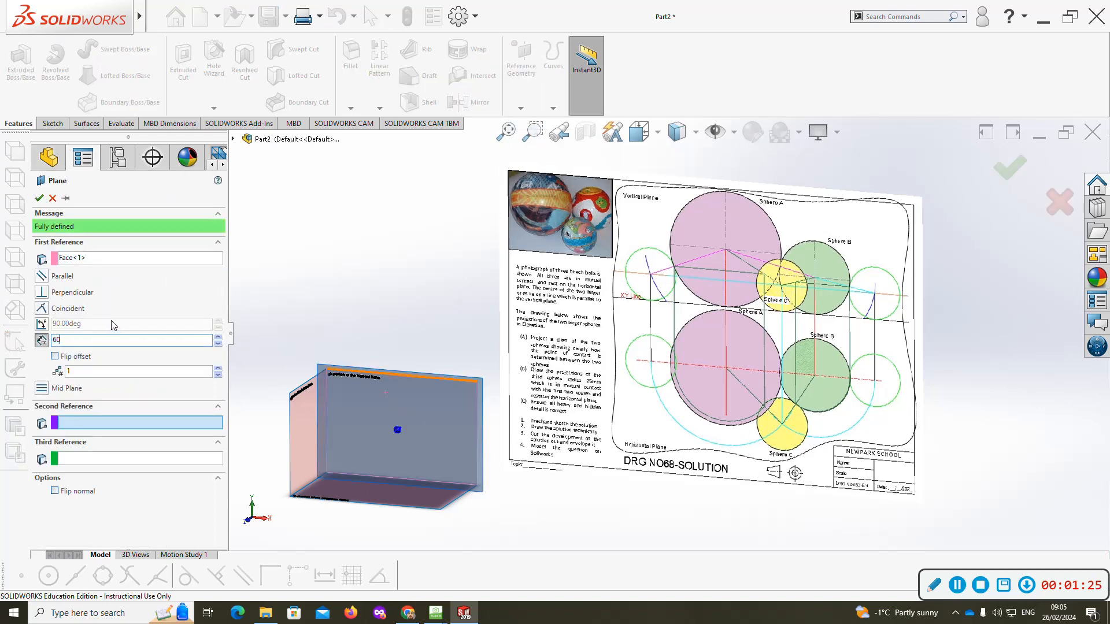
text(60)
key(Return)
key(Return)
- Rename the new reference plane as "Plane for centres"
click(70, 408)
click(73, 409)
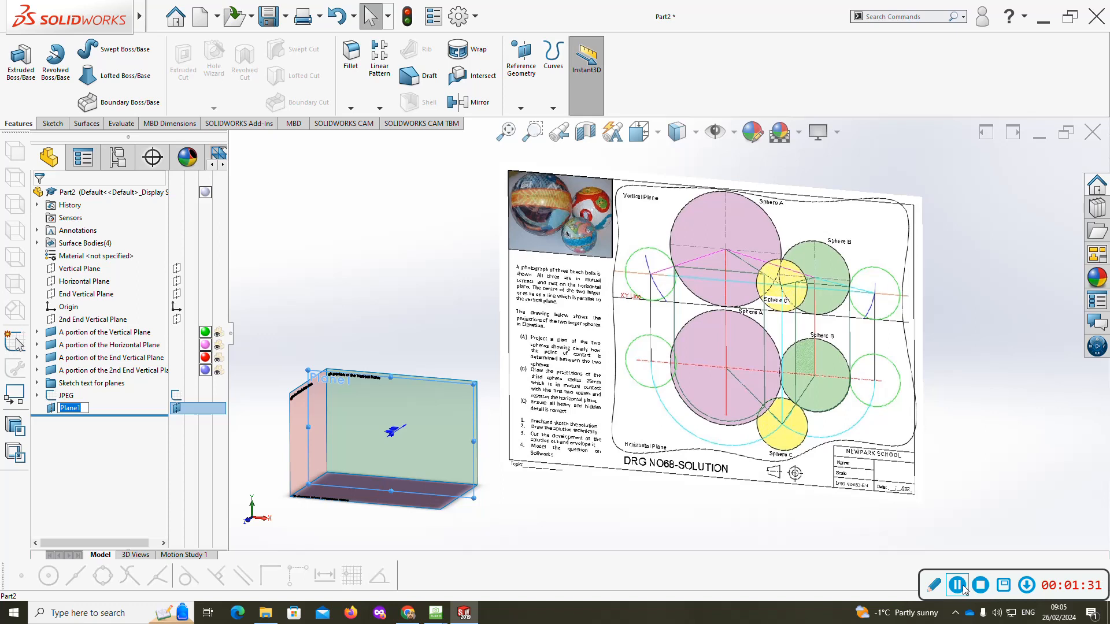
click(958, 585)
text(Plane for centres)
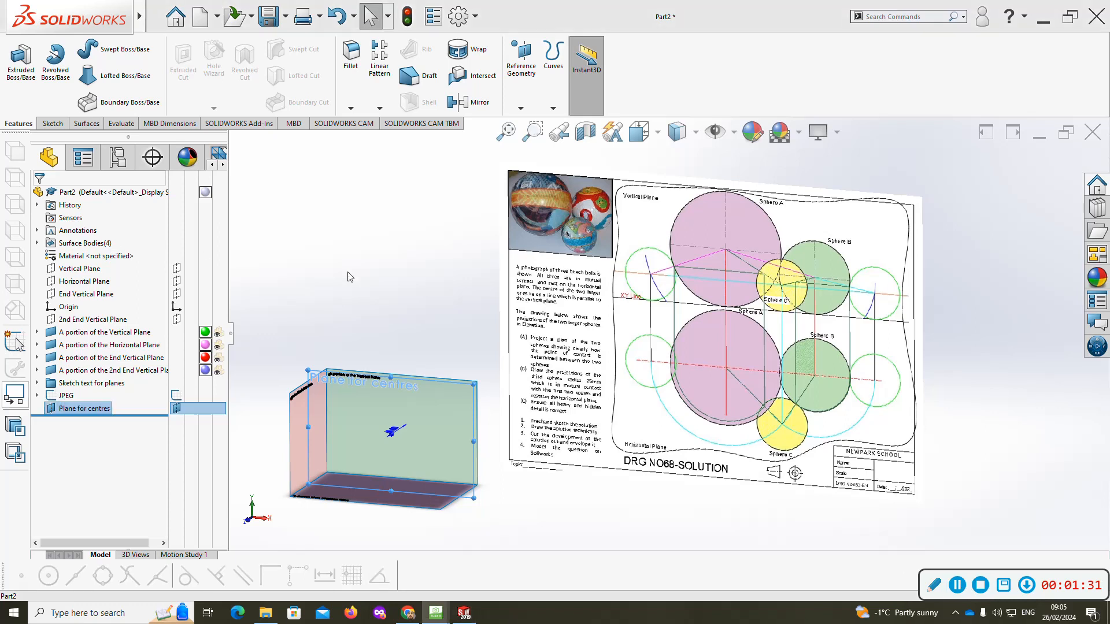
click(347, 275)
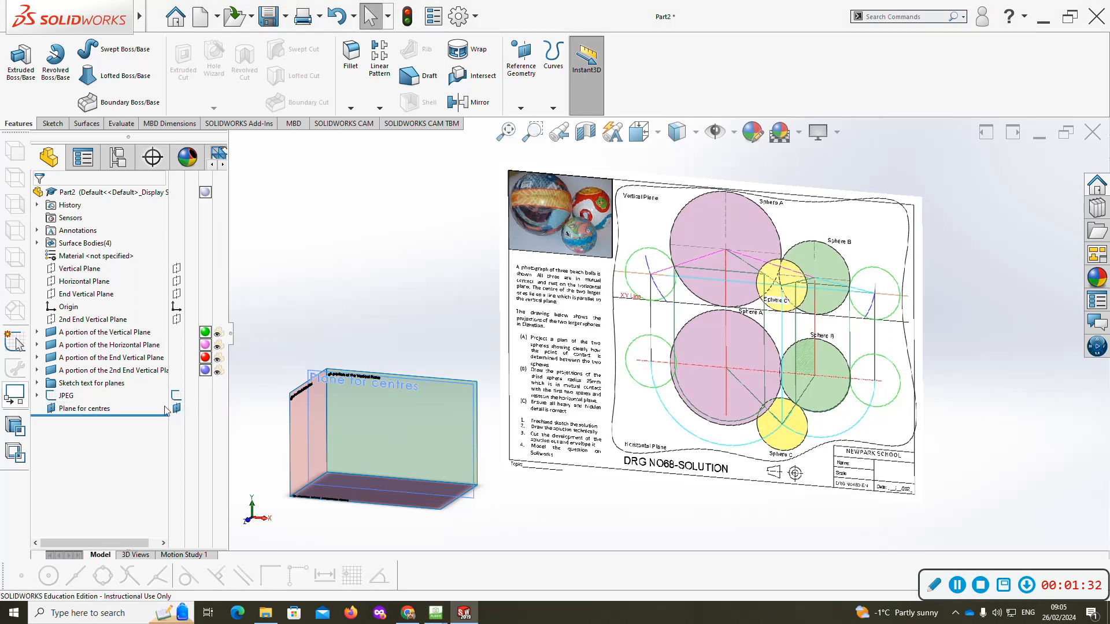
- Start a new sketch on Plane for centres, with the view set normal to it
scroll(334, 390, down, 2)
scroll(334, 386, up, 1)
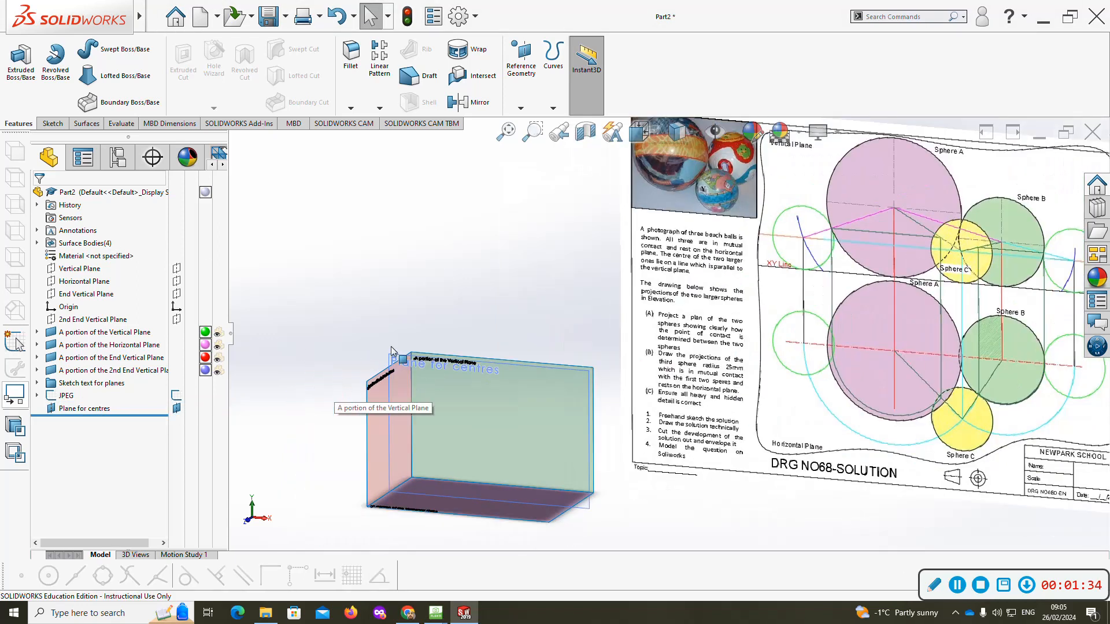
click(392, 355)
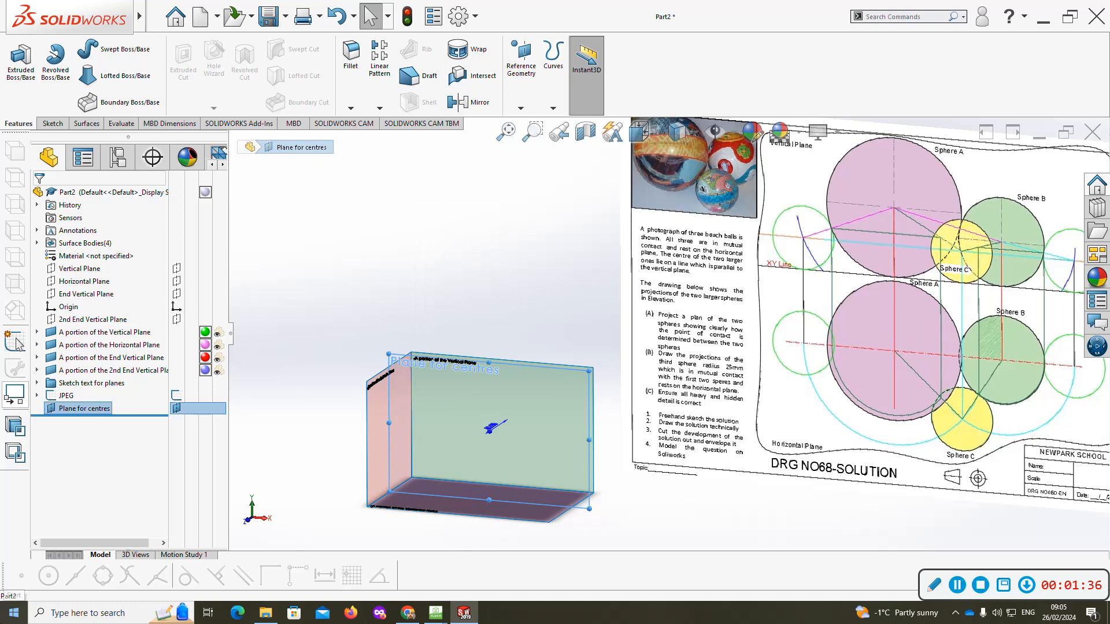
key(ctrl+8)
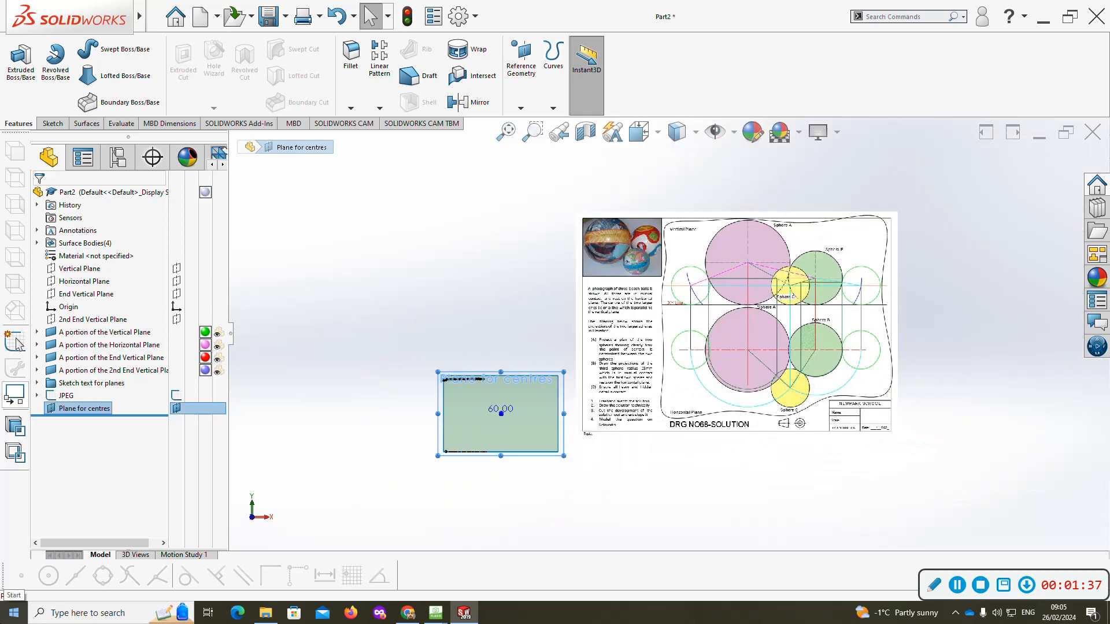
click(53, 123)
click(18, 55)
- Draw a circle of about 46 mm radius and, to its right, a separate smaller circle of about 30 mm radius
click(123, 50)
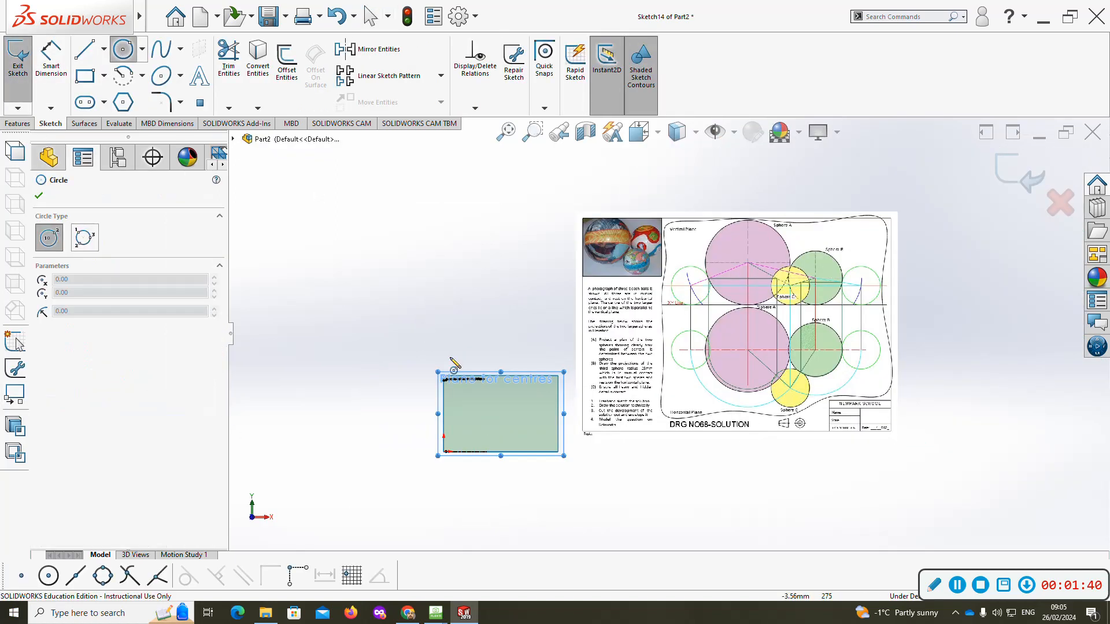
scroll(512, 458, down, 5)
click(475, 322)
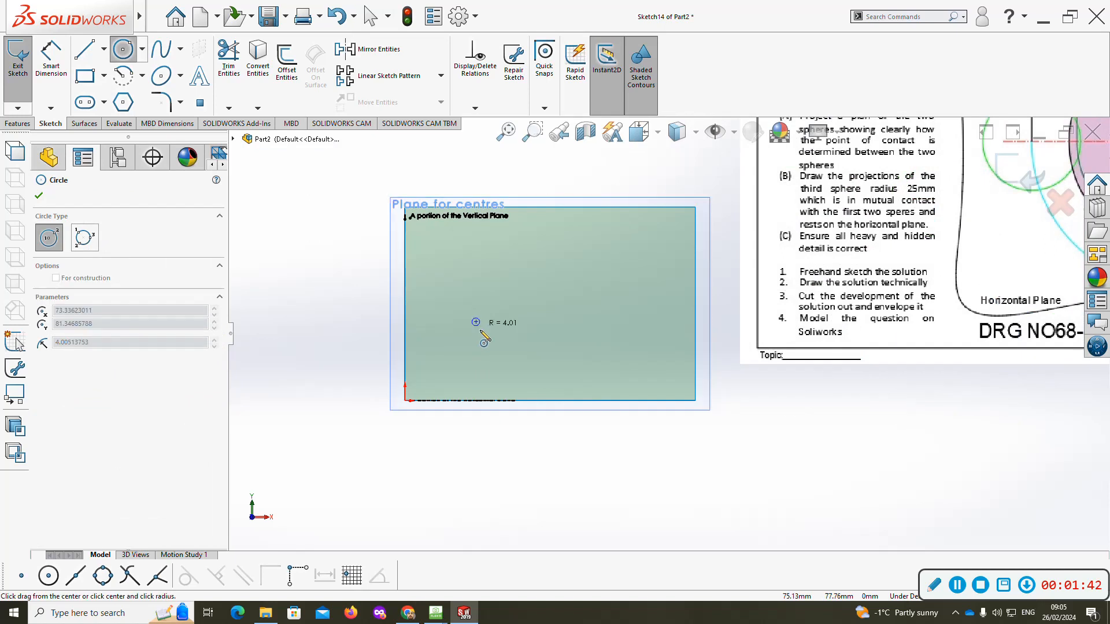
click(492, 367)
click(558, 343)
click(572, 371)
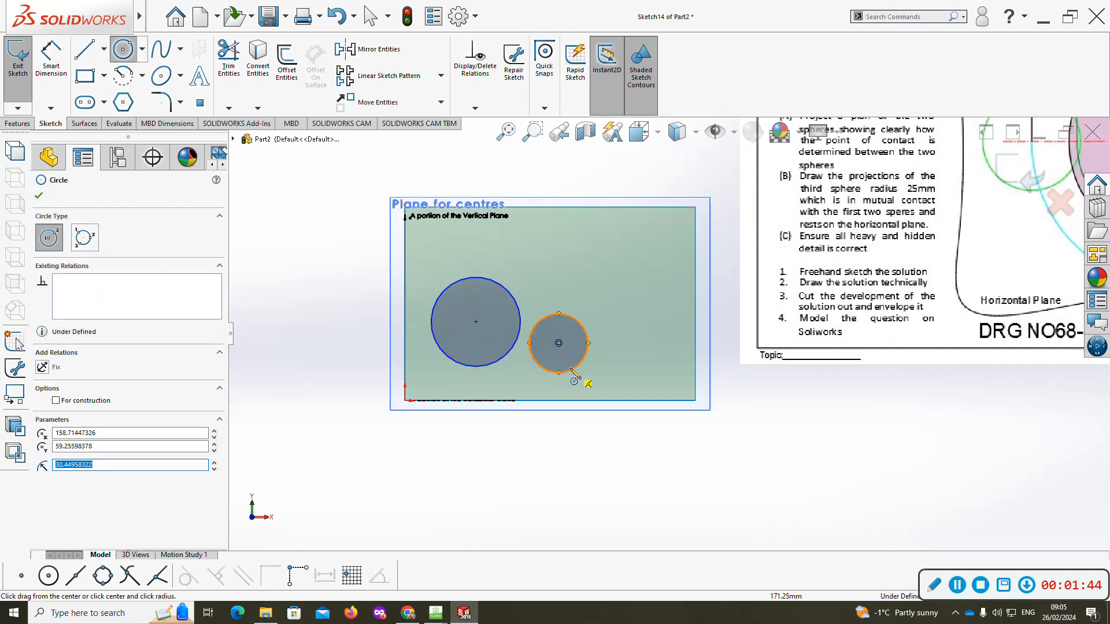
key(Escape)
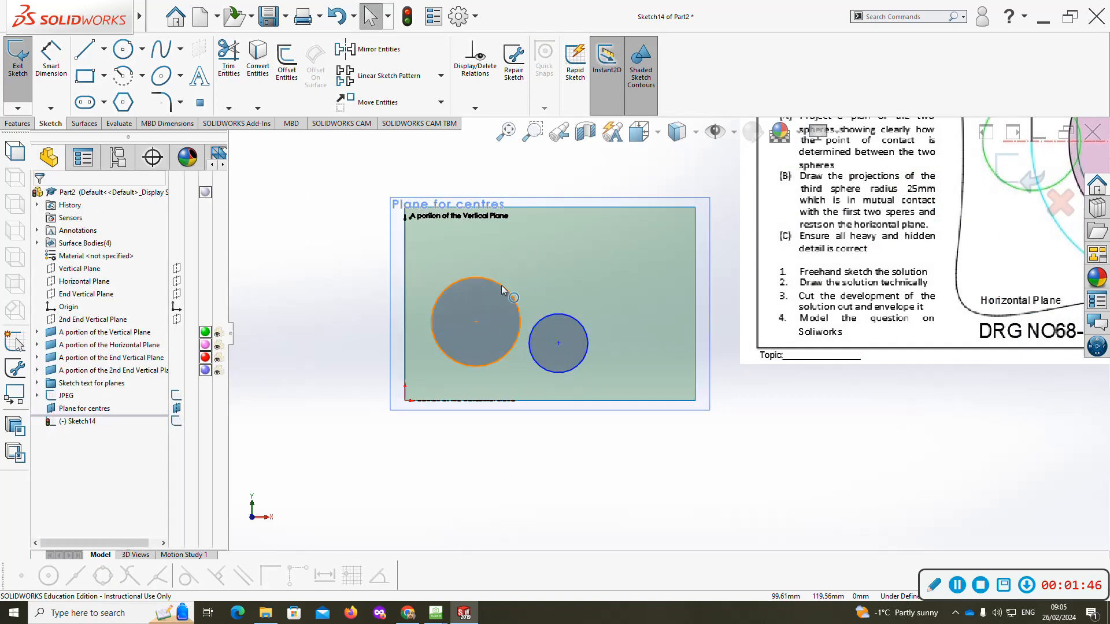
- Make the large and small circles tangent to each other
click(519, 309)
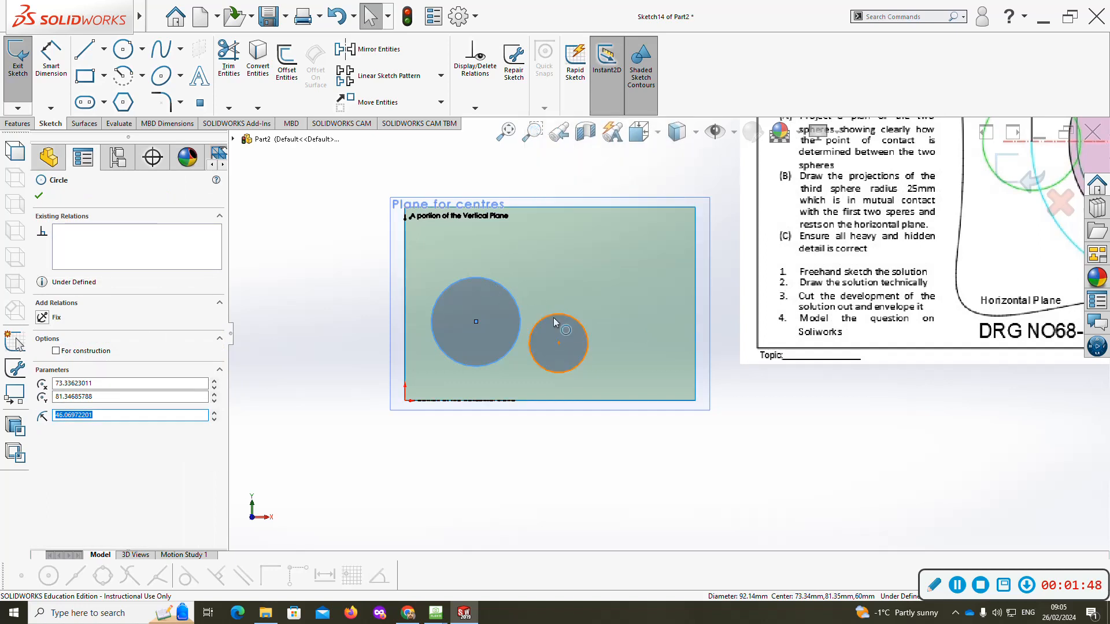
ctrl+click(553, 321)
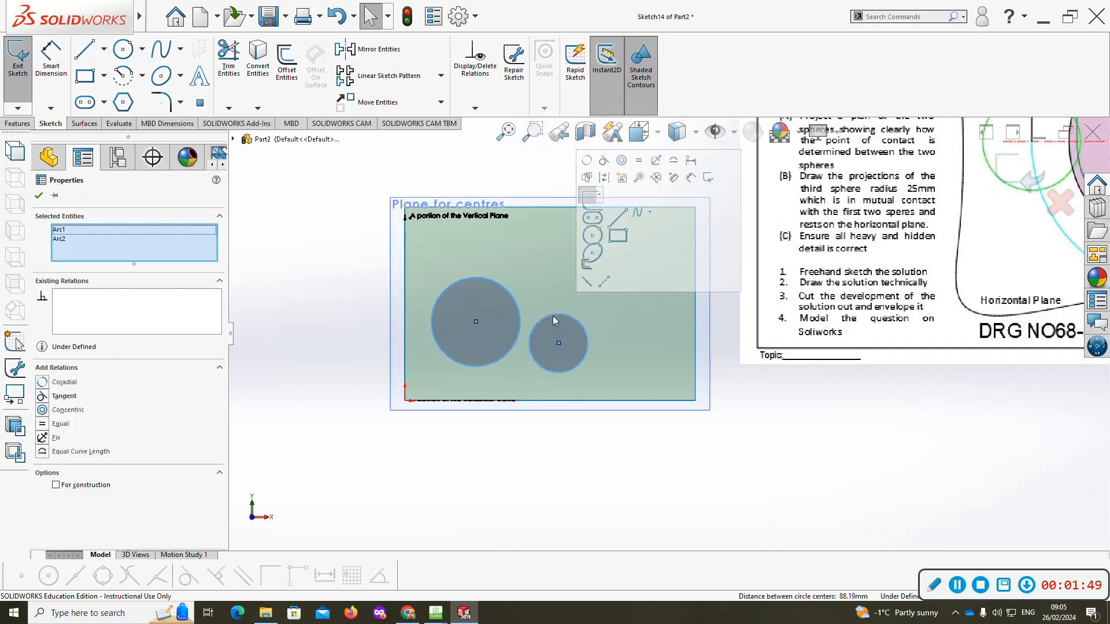
click(602, 181)
click(528, 507)
- Make the large circle tangent to the bottom edge of the Vertical Plane portion
click(501, 361)
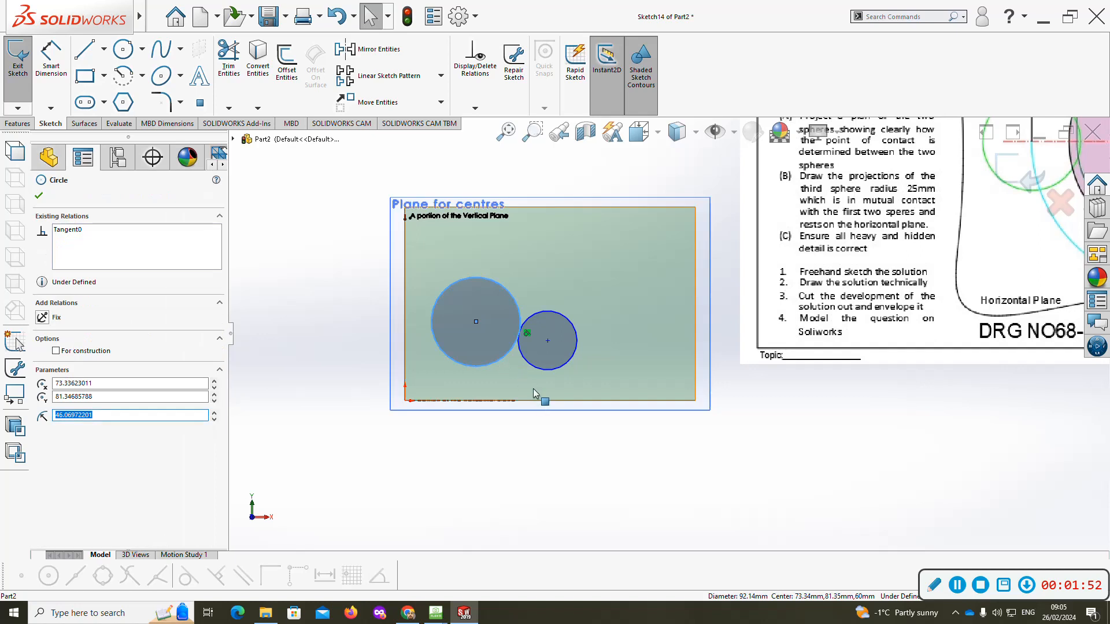
ctrl+click(531, 400)
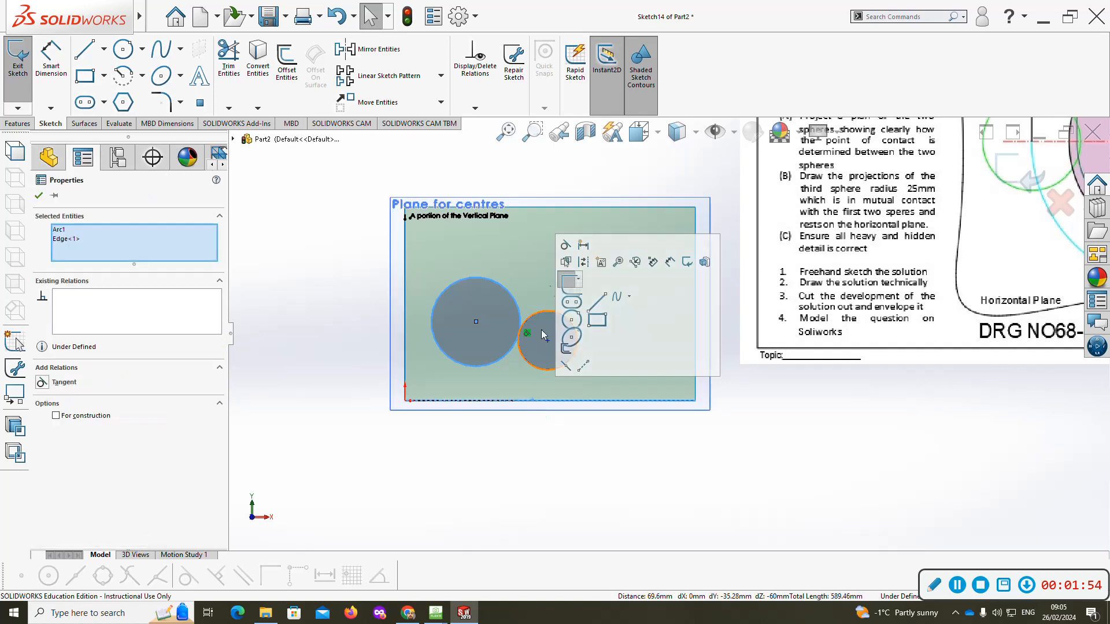
click(566, 247)
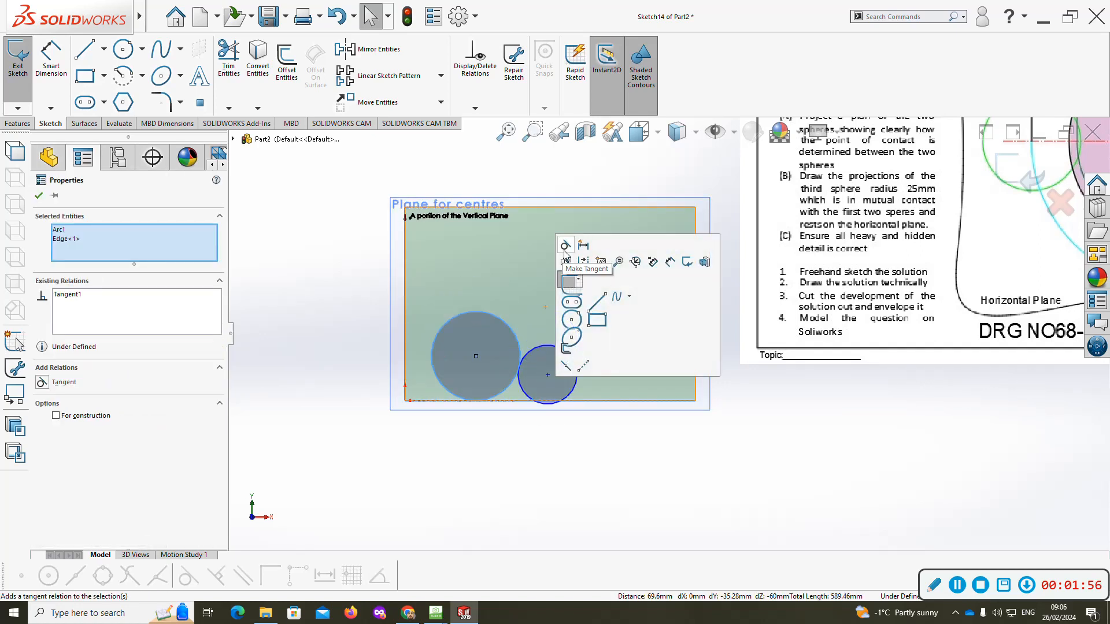
click(555, 455)
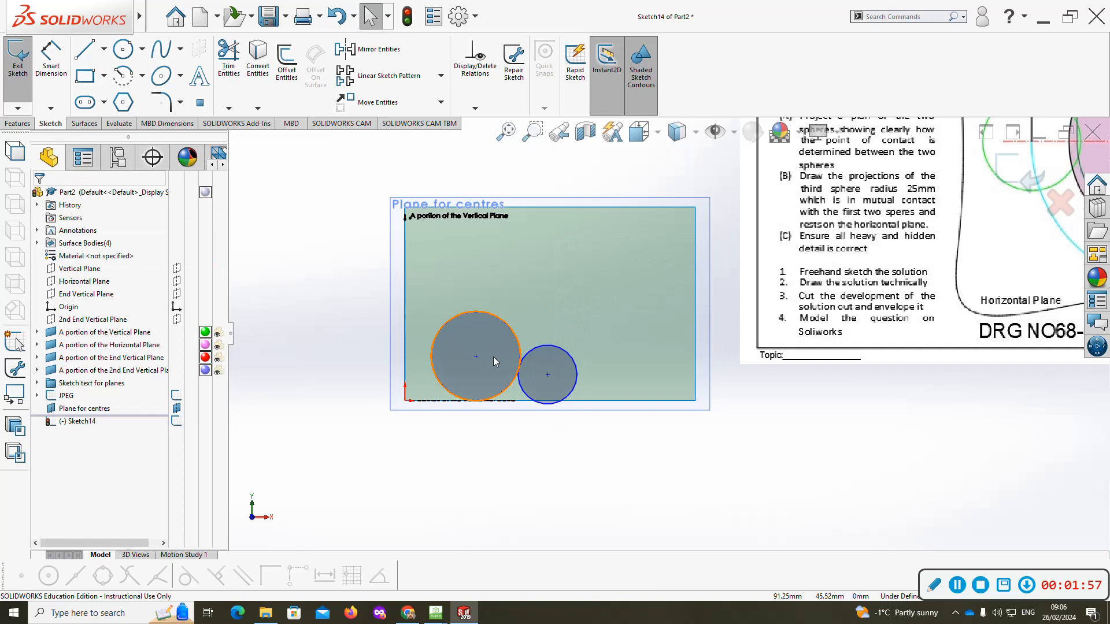
- Make the small circle tangent to the bottom edge of the Vertical Plane portion
click(550, 409)
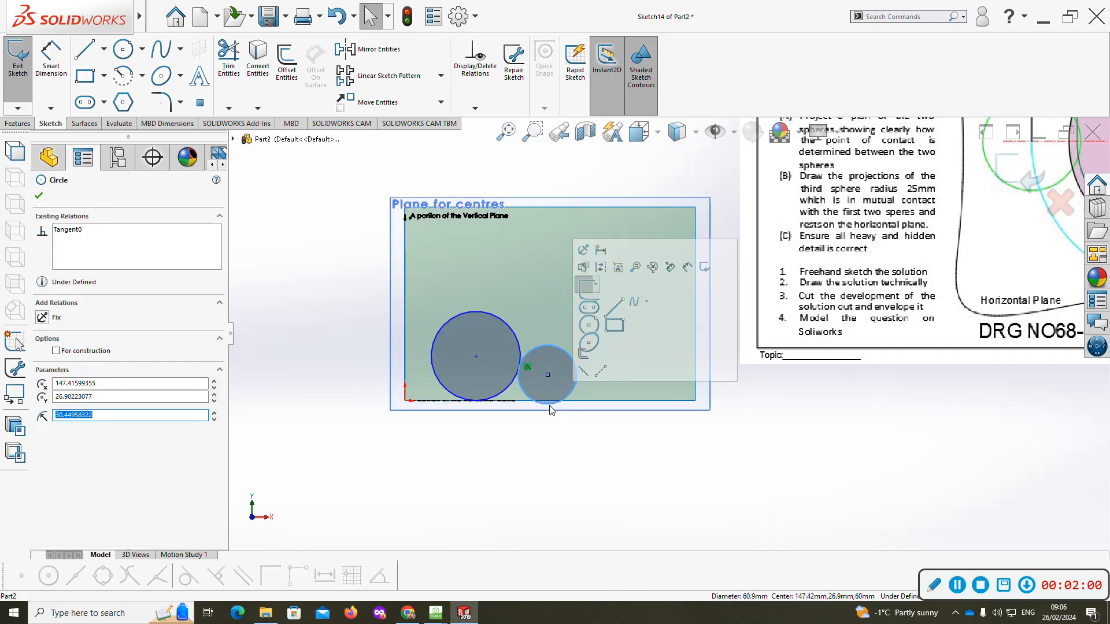
ctrl+click(579, 400)
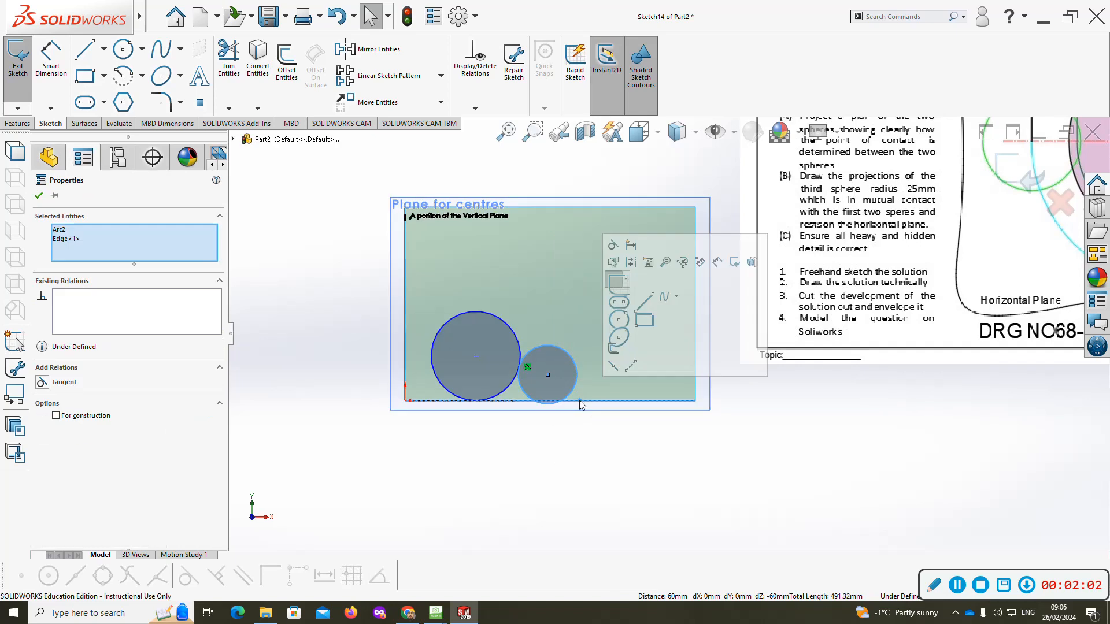
click(613, 245)
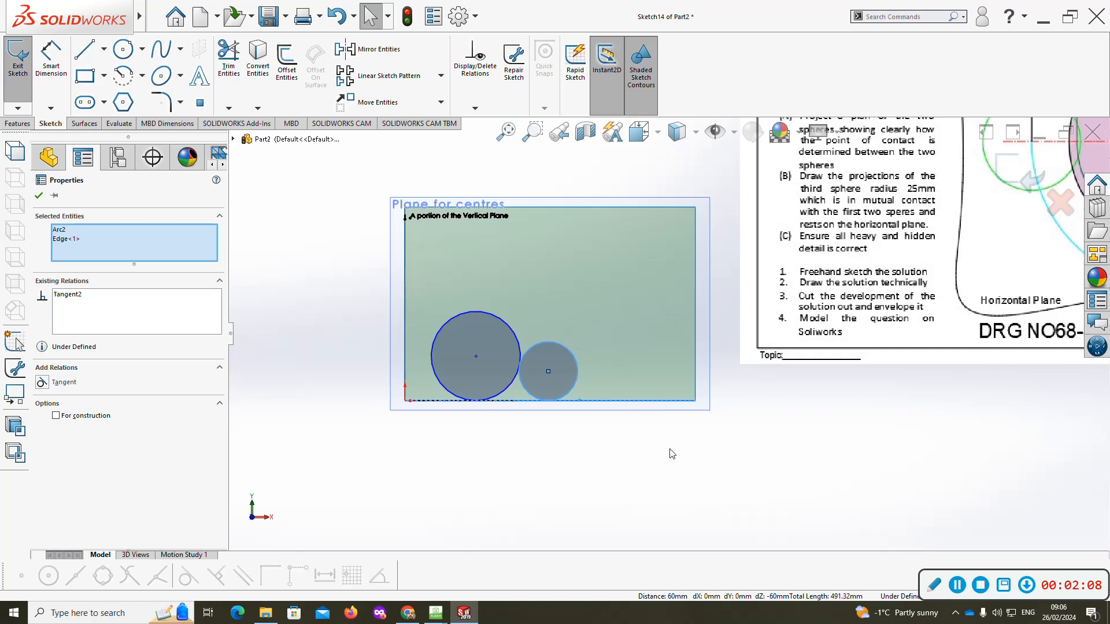
click(664, 468)
- Dimension the large circle with a diameter of 110 mm
click(51, 62)
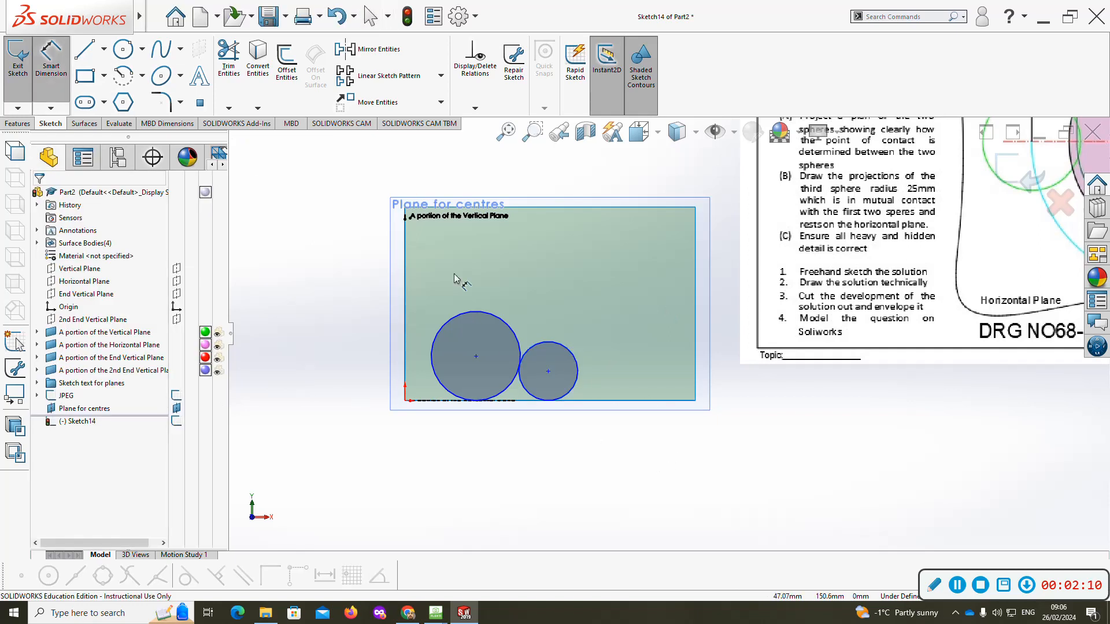
click(472, 313)
click(332, 296)
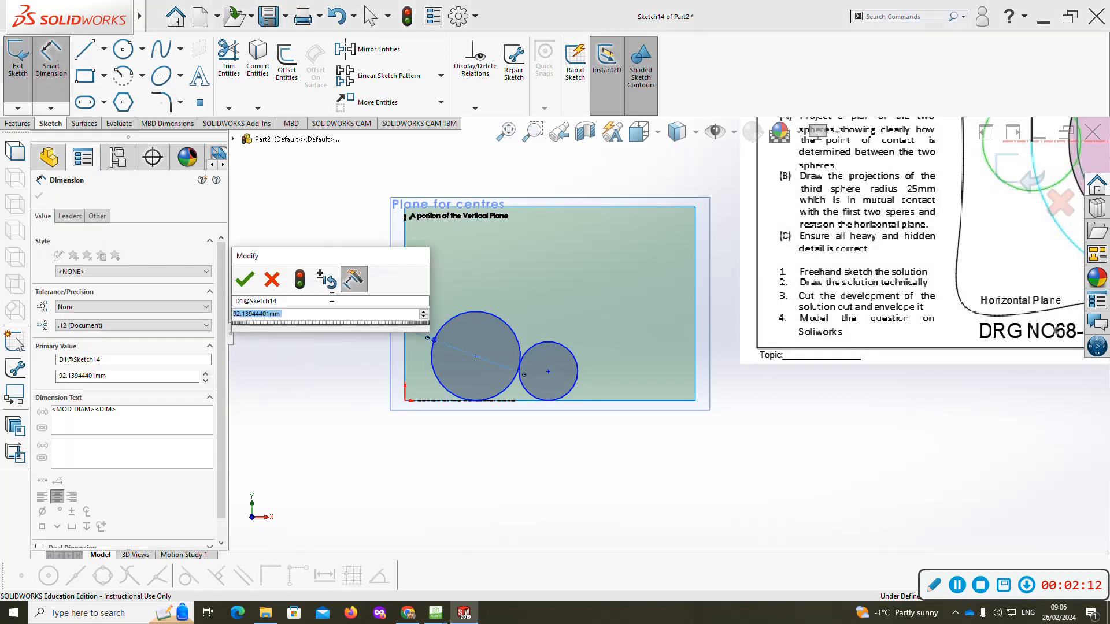
text(90)
key(Return)
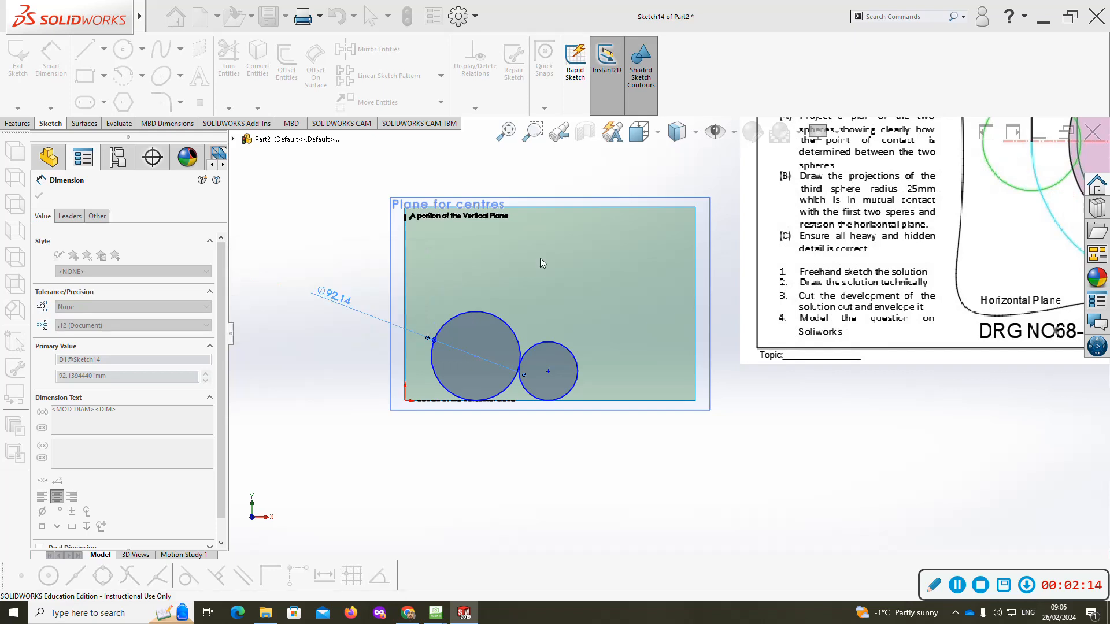
- Dimension the small circle with a diameter of 70 mm
click(549, 367)
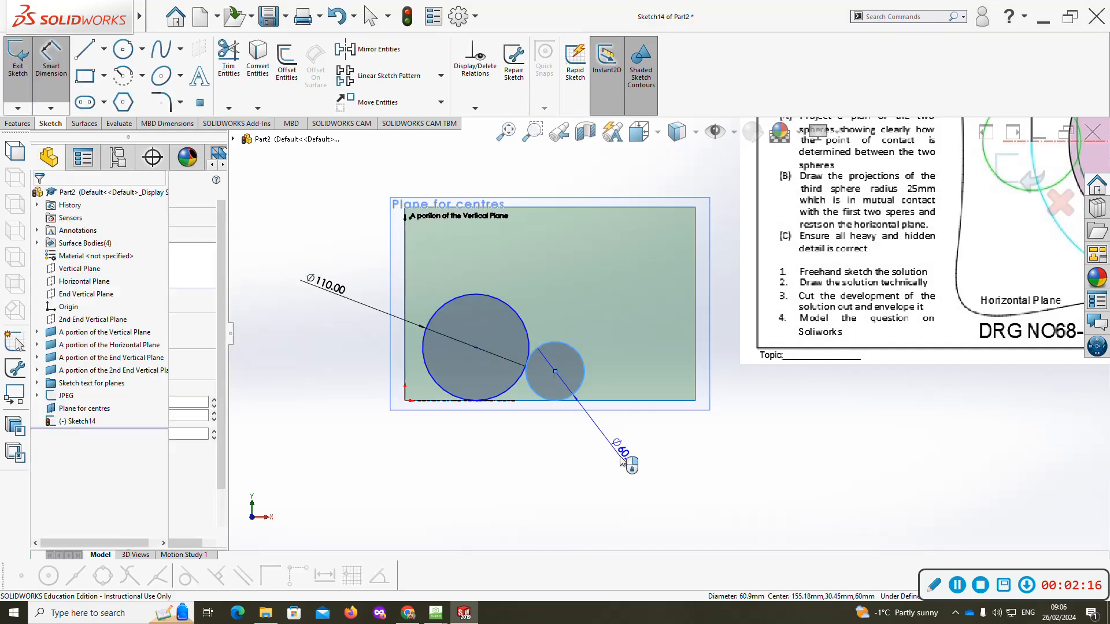
click(621, 460)
text(3)
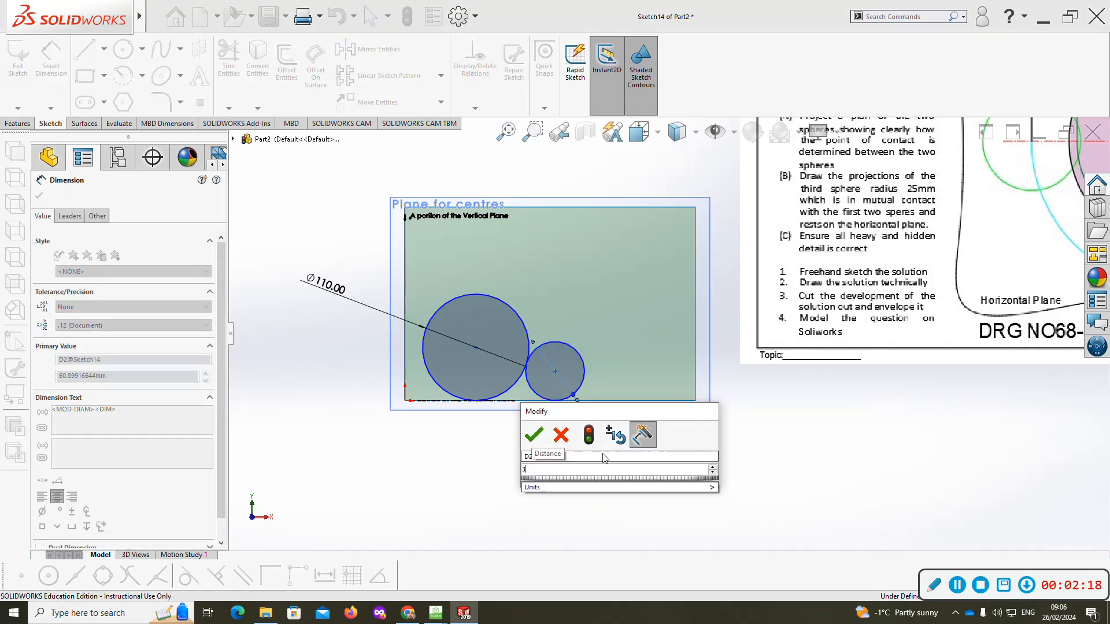
key(BackSpace)
text(70)
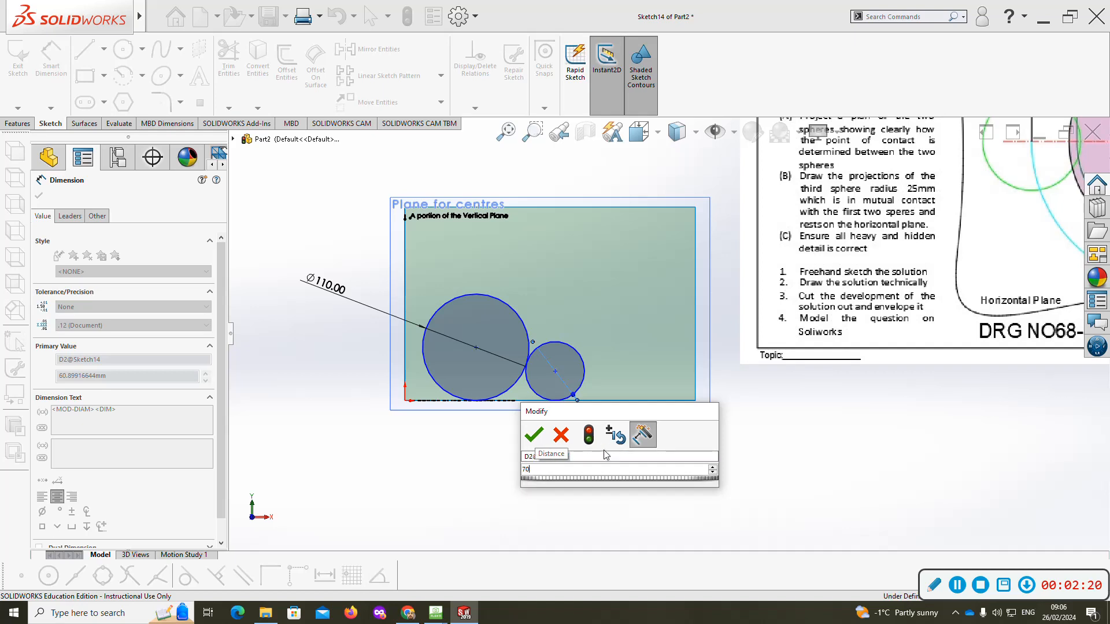
key(Return)
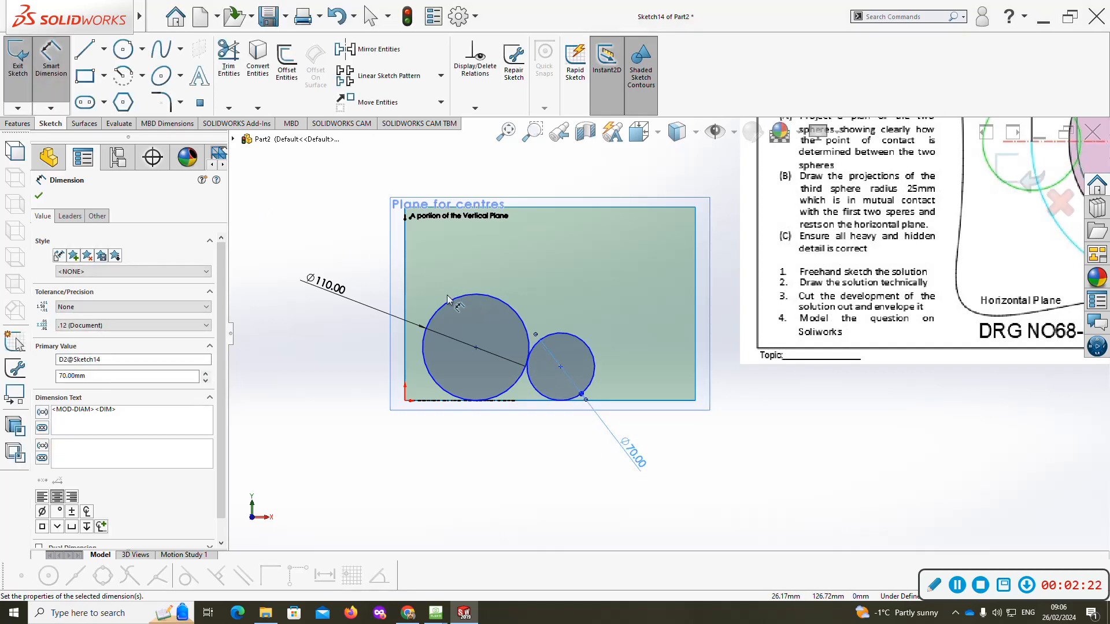
- Dimension the horizontal distance from the Vertical Plane portion's left edge to the large circle's centre as 110 mm
click(475, 348)
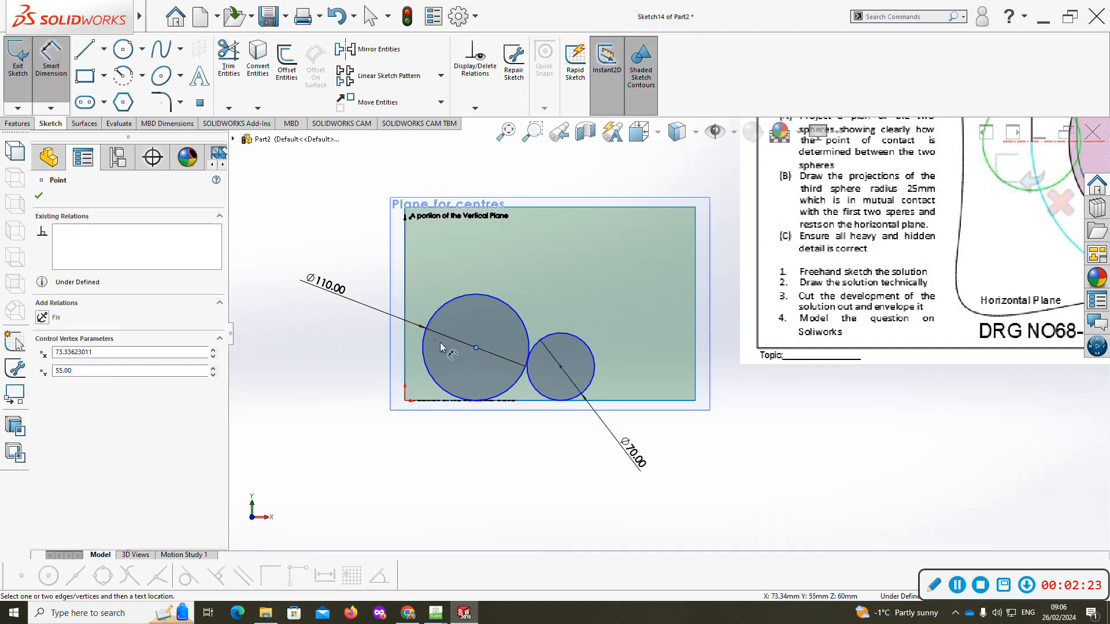
click(404, 308)
click(445, 441)
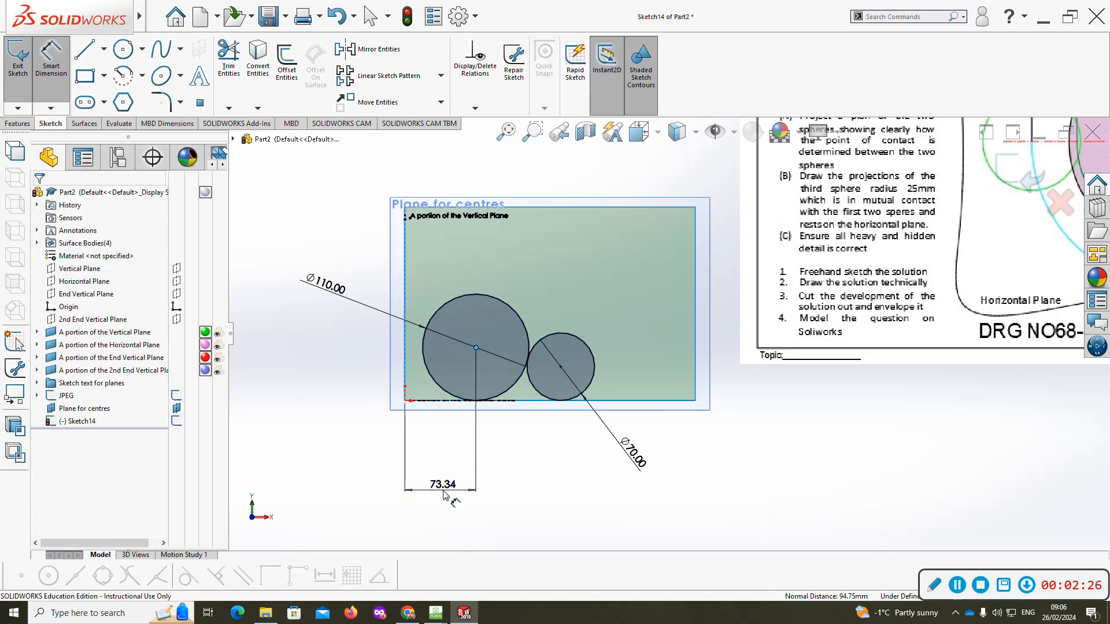
text(11)
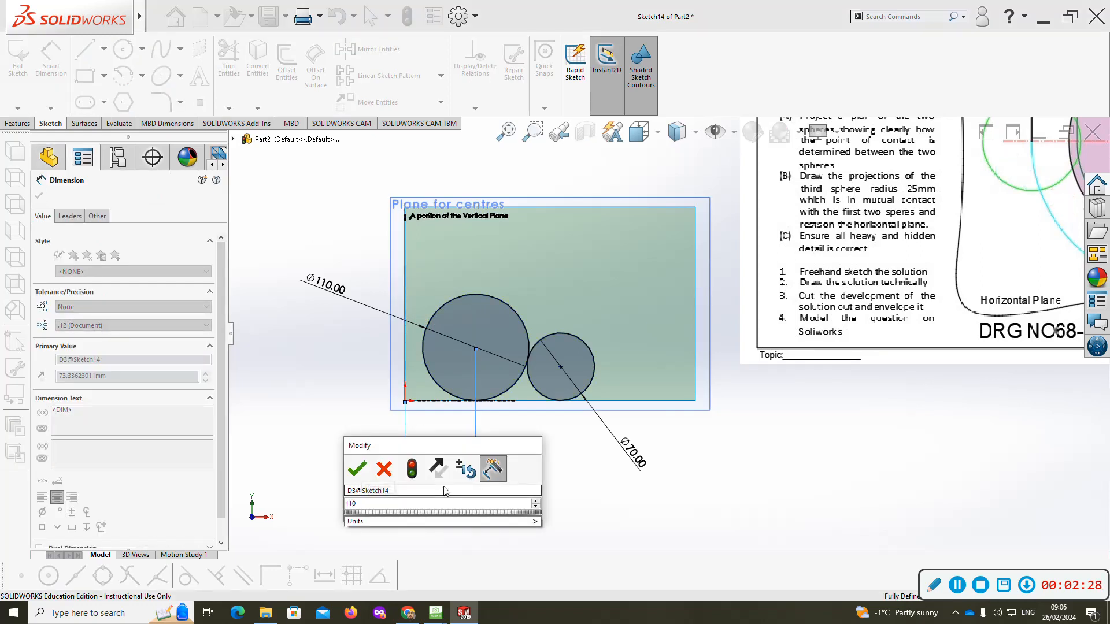
text(0)
key(Return)
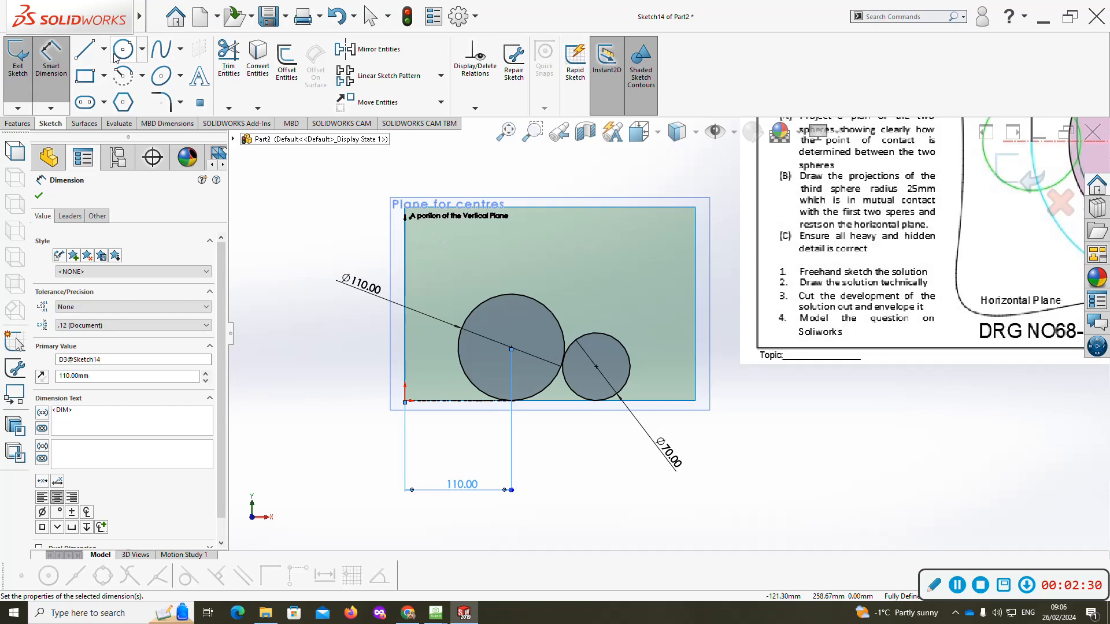
- Draw a vertical centreline through the large circle's centre, from the bottom edge to the top edge of the Vertical Plane portion
click(104, 49)
click(101, 74)
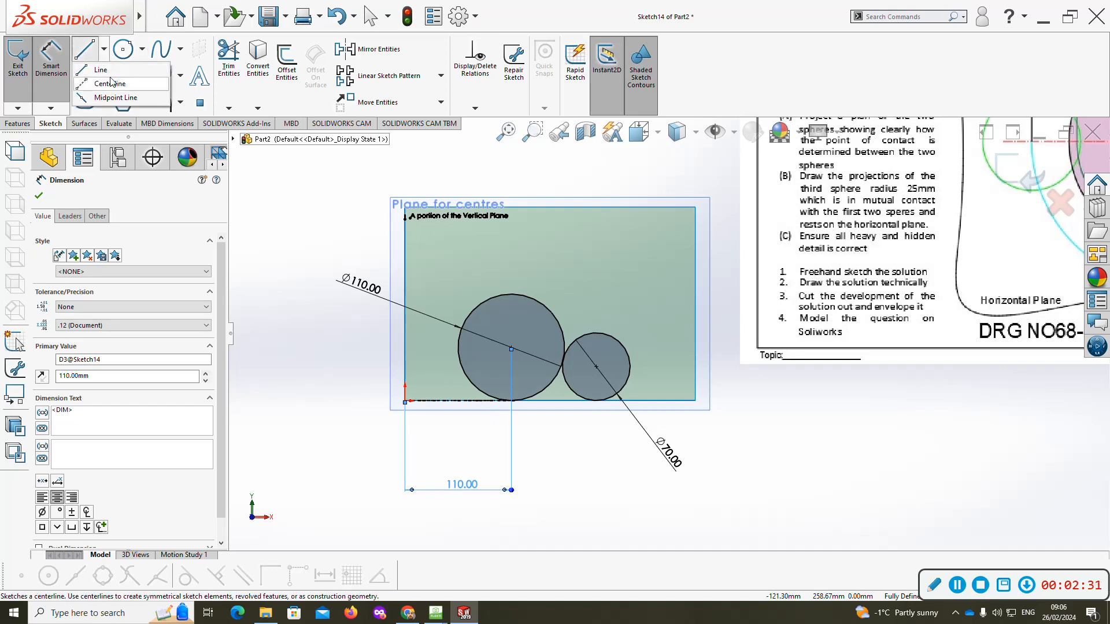
click(511, 401)
click(512, 207)
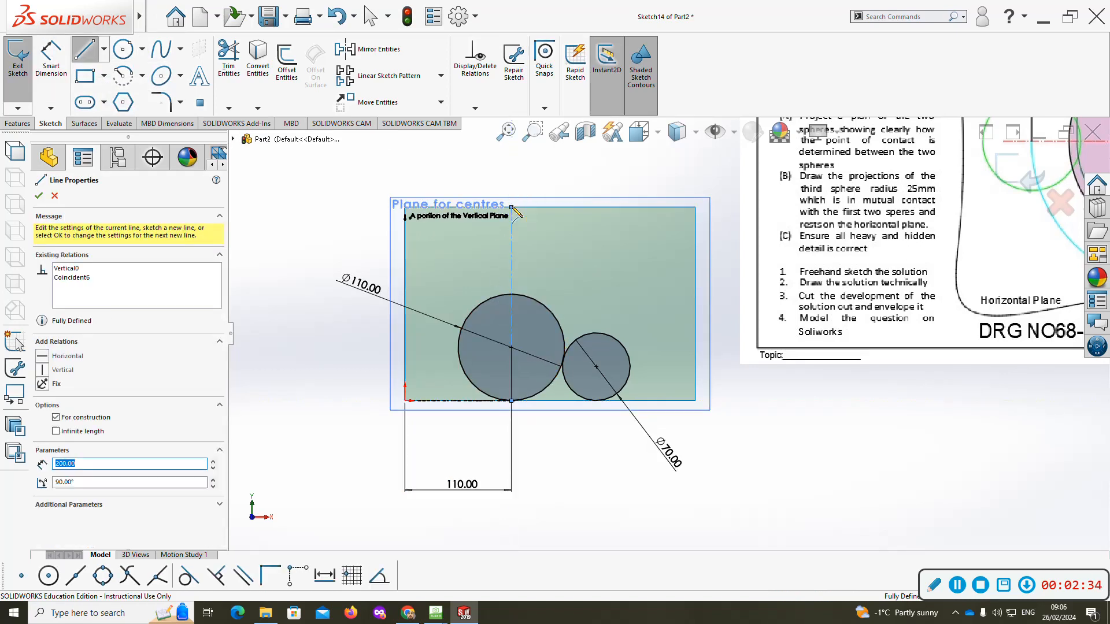
key(Escape)
- Convert the small circle to construction geometry and draw a solid vertical line along the large circle's diameter
click(599, 335)
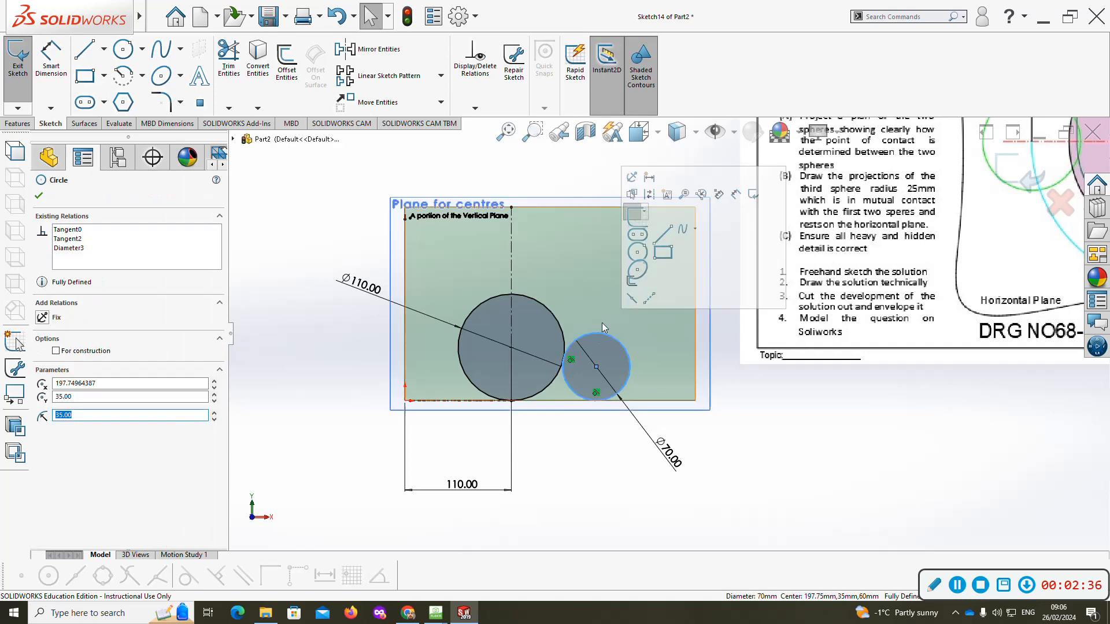
click(654, 195)
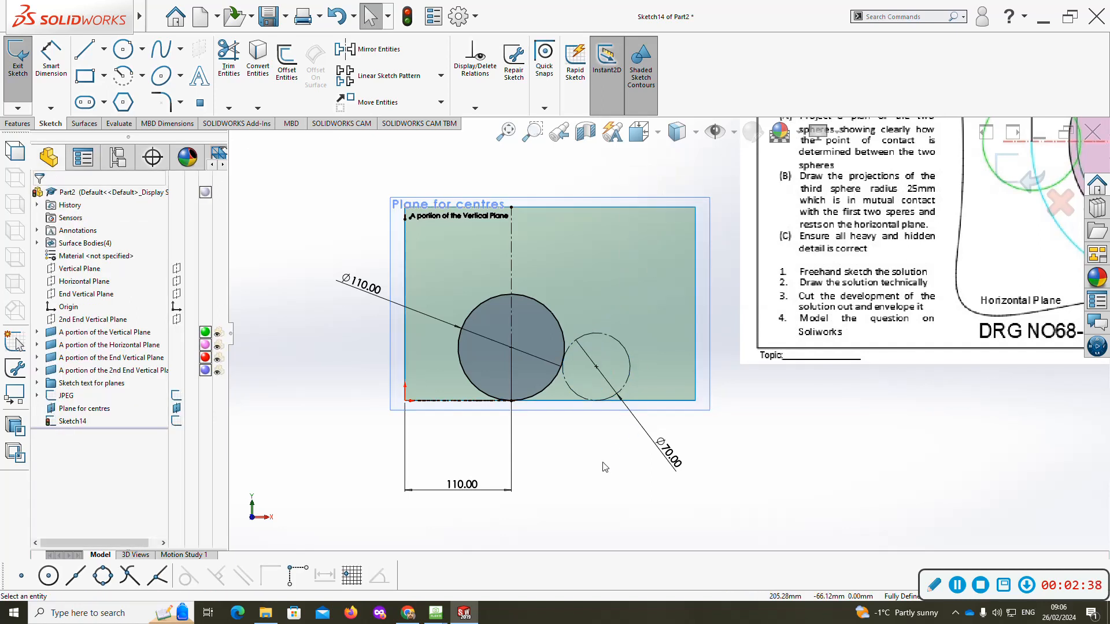
key(l)
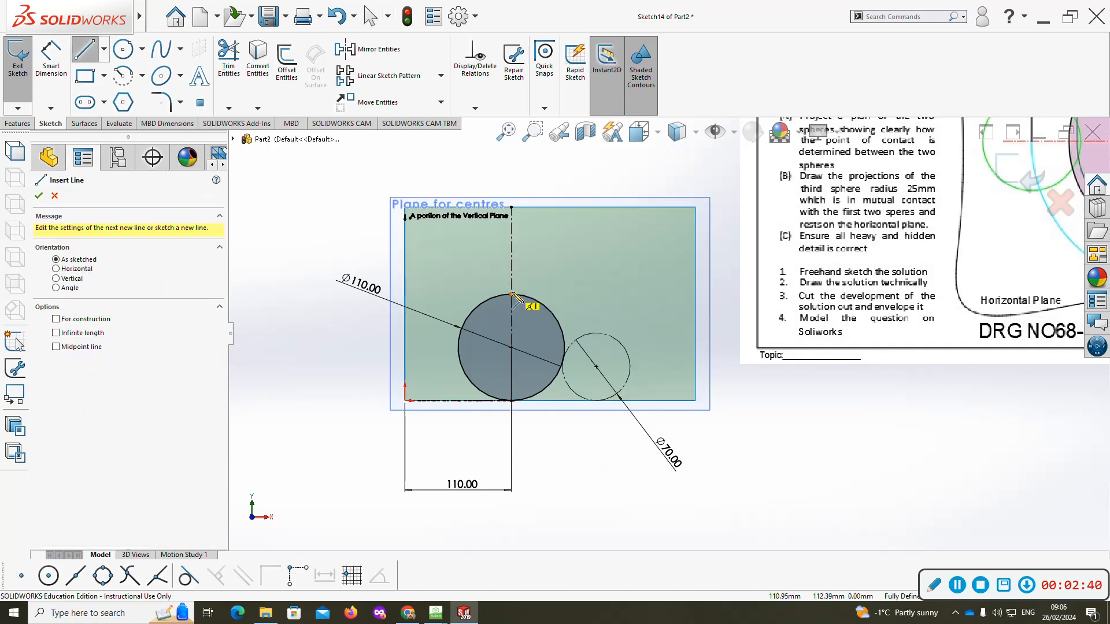
click(511, 295)
click(512, 401)
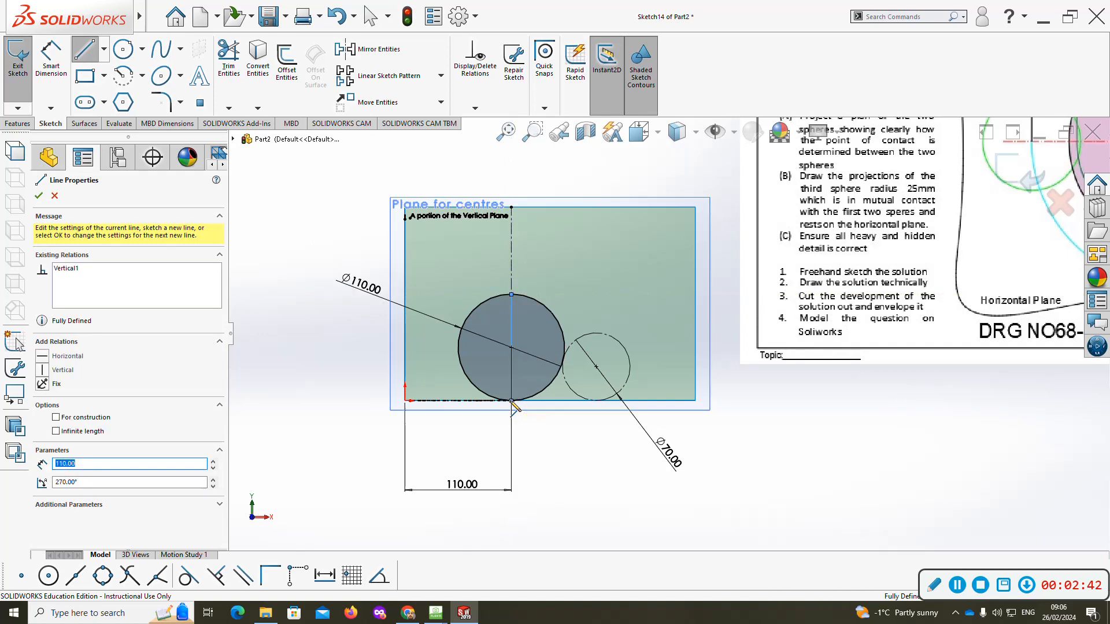
key(Escape)
- Trim the large circle's upper right arc with Trim to closest, keeping trimmed entities as construction geometry
click(225, 57)
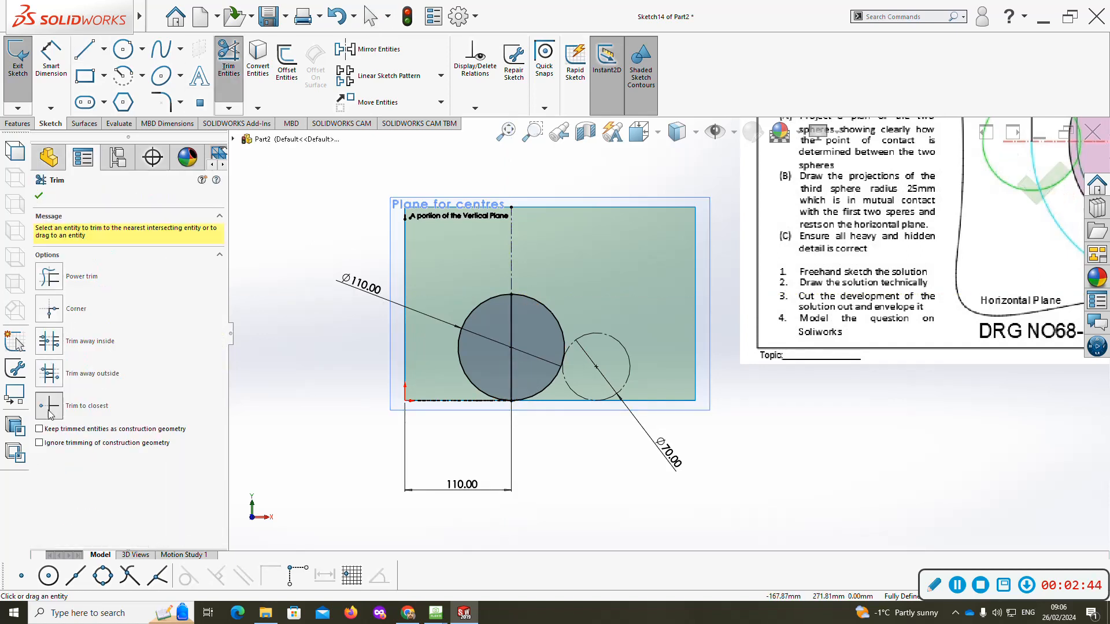
click(51, 414)
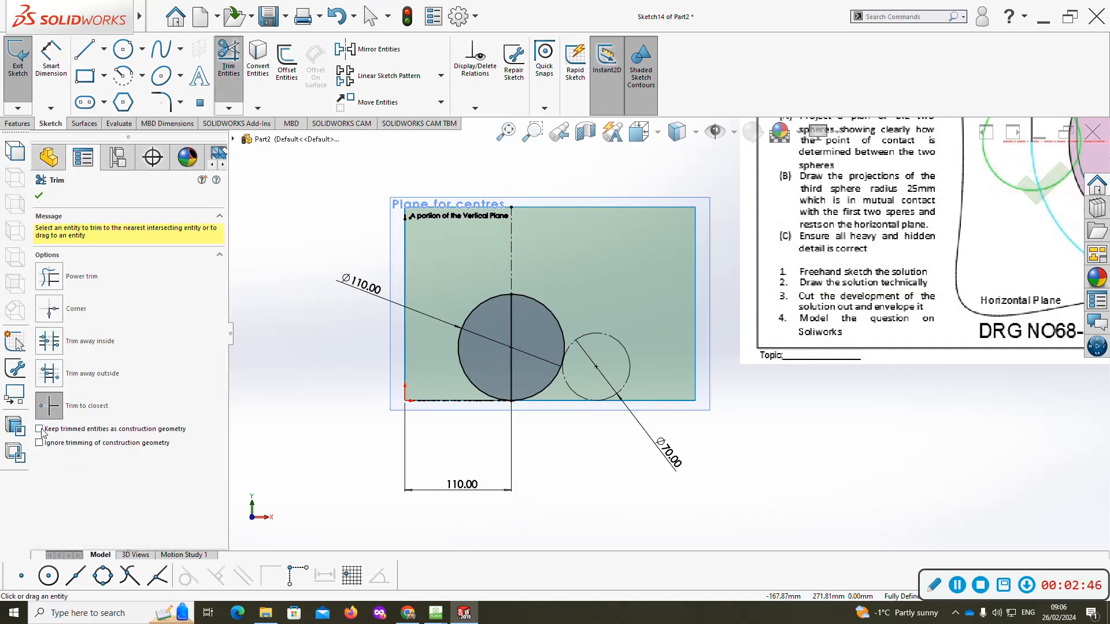
click(540, 312)
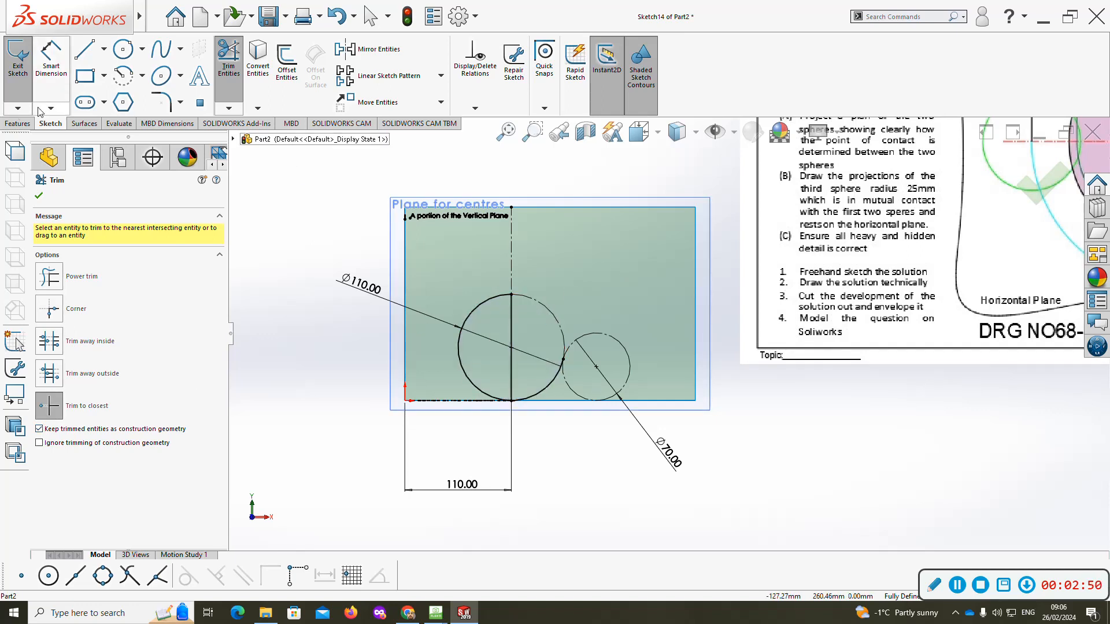
click(17, 123)
click(51, 77)
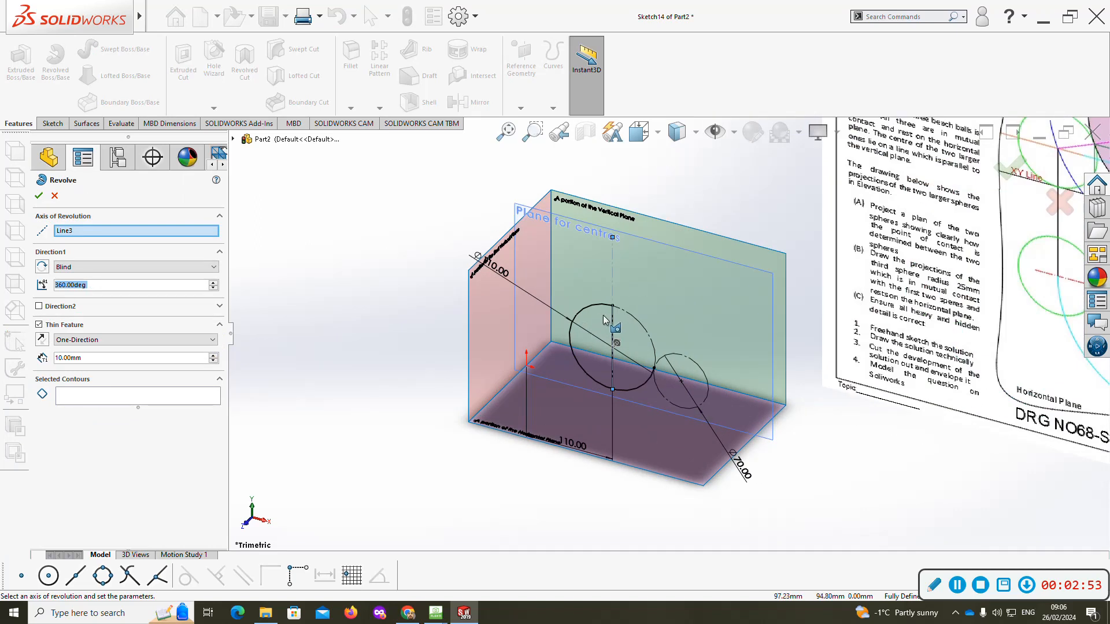
click(598, 346)
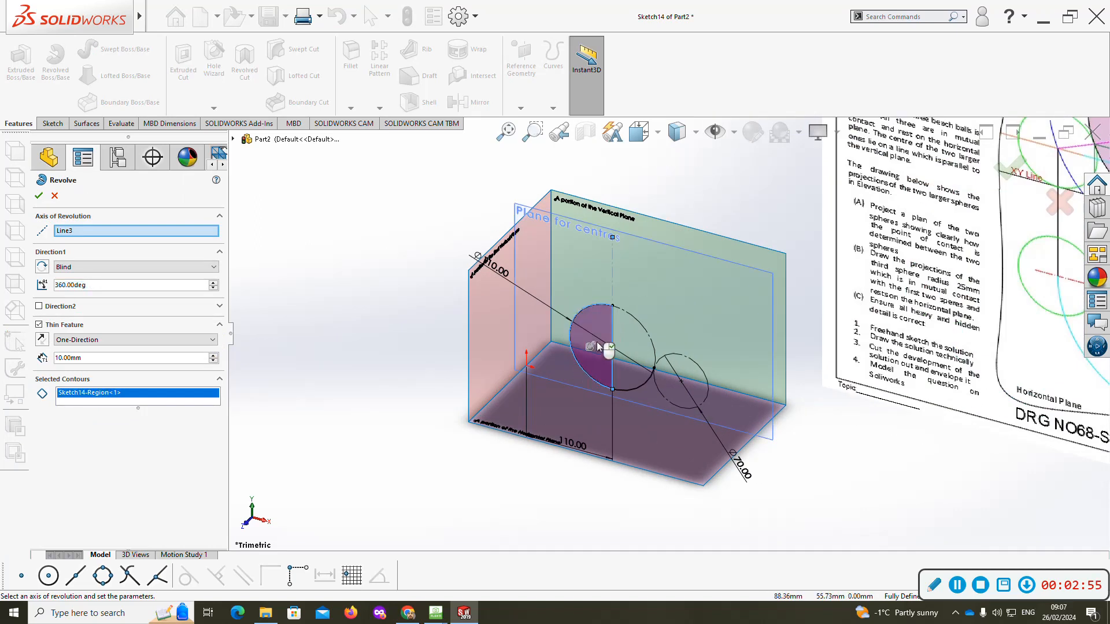
right_click(96, 238)
click(115, 243)
click(613, 269)
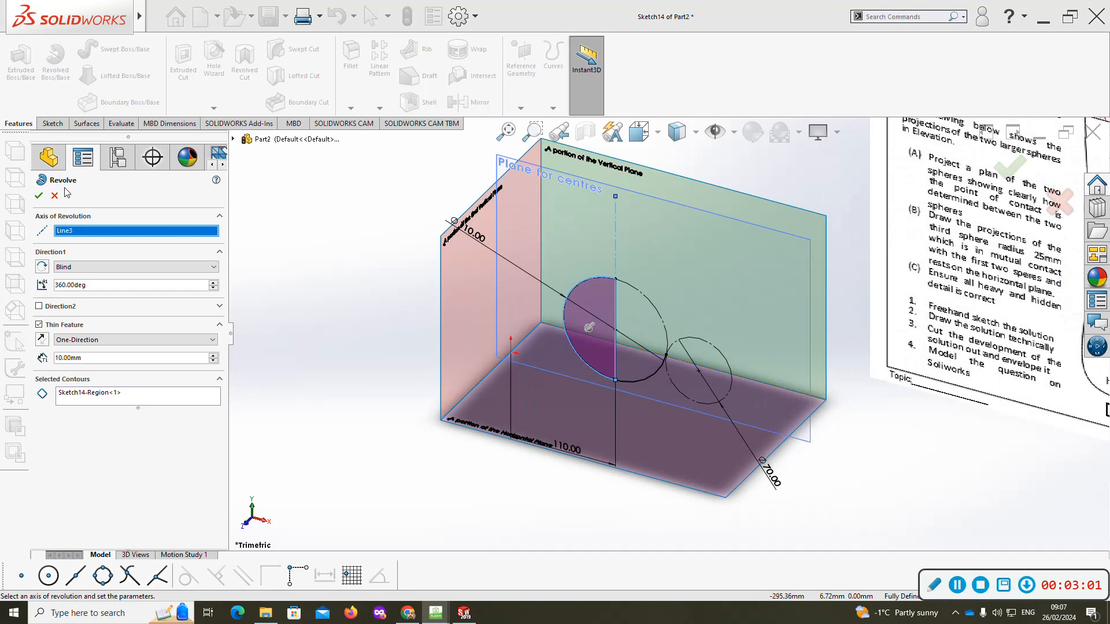
click(54, 195)
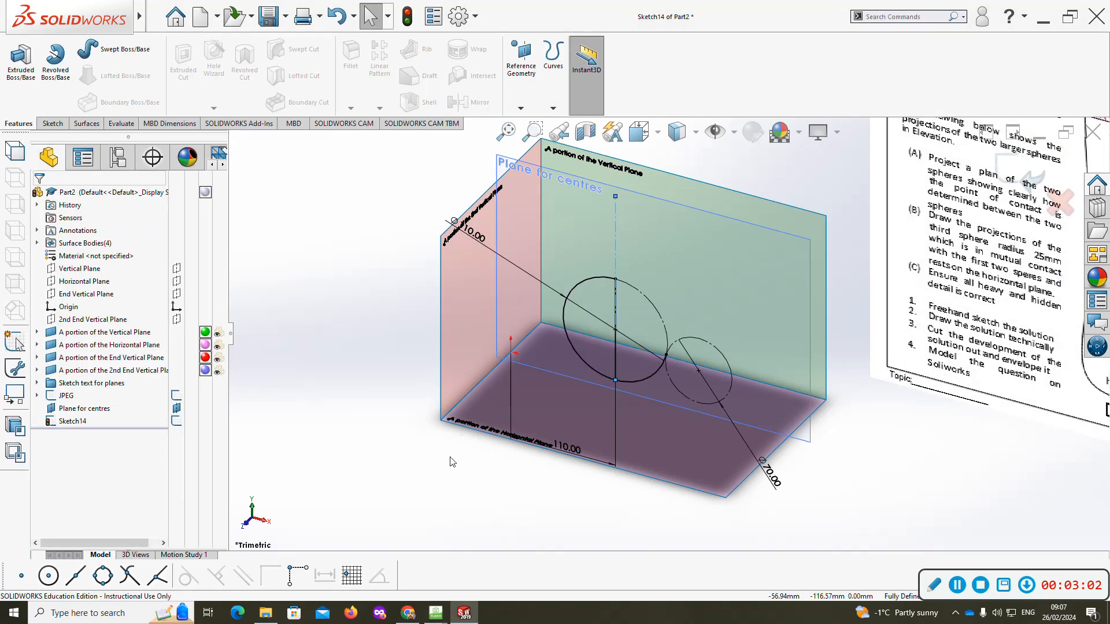
- Trim the remaining lower right arc of the large circle into construction geometry, leaving only the left semicircle as profile
click(52, 124)
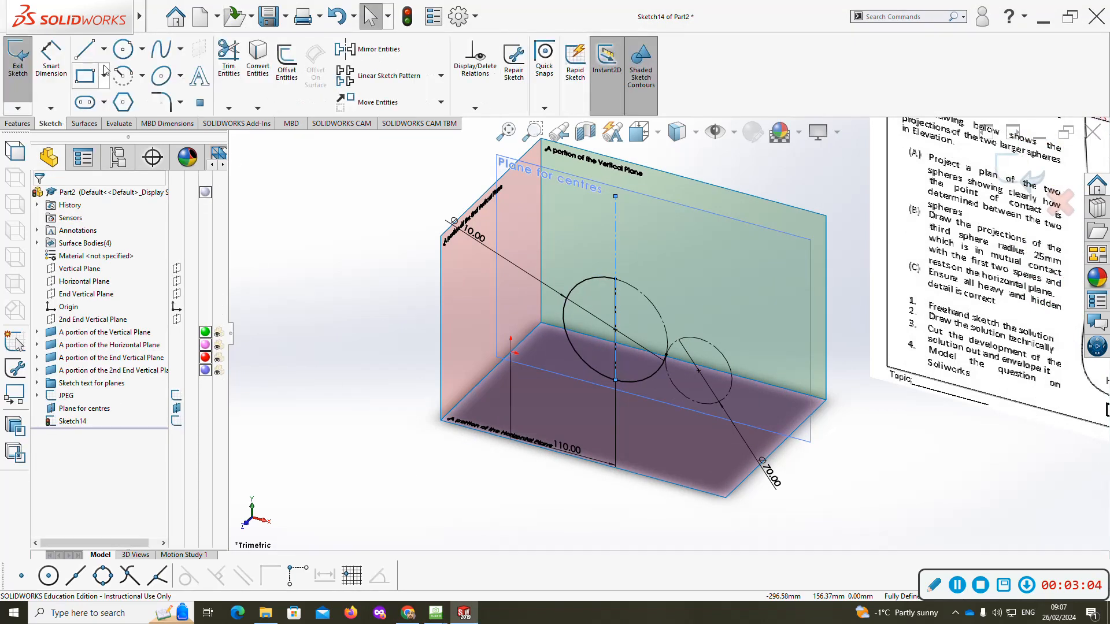
click(229, 58)
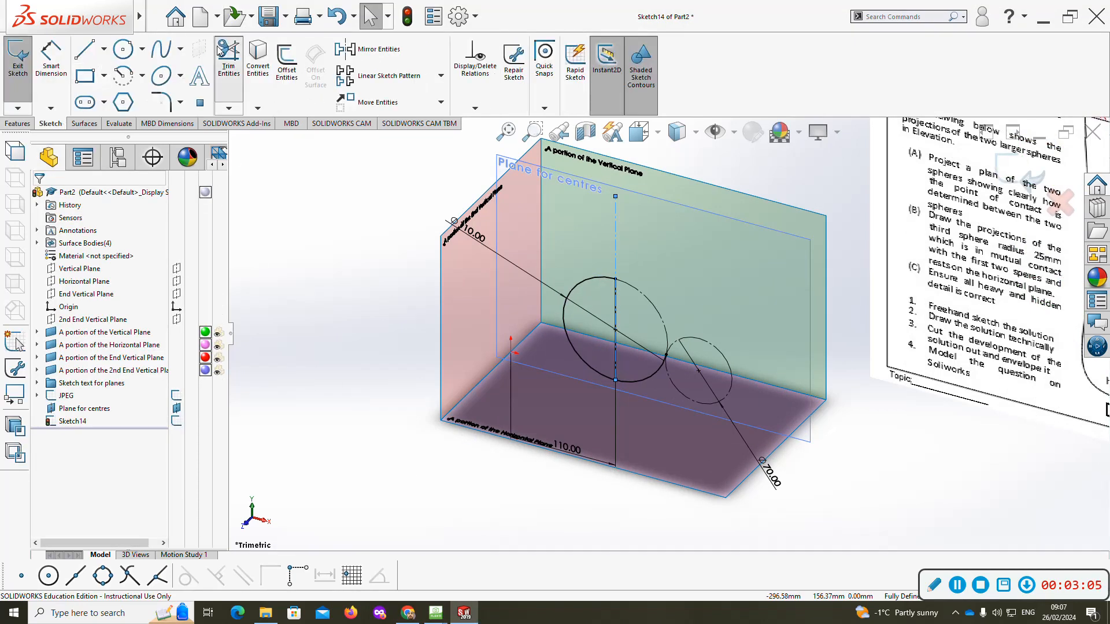
click(662, 374)
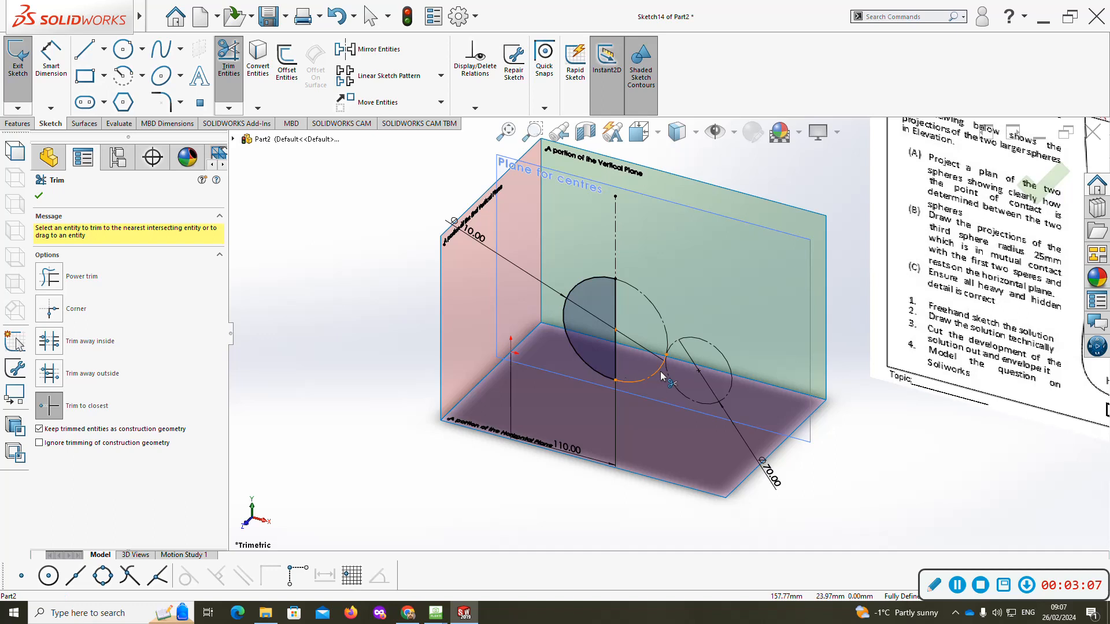
- Revolve the semicircle profile 360° about the vertical centreline as a solid, without a thin feature
click(29, 125)
click(56, 58)
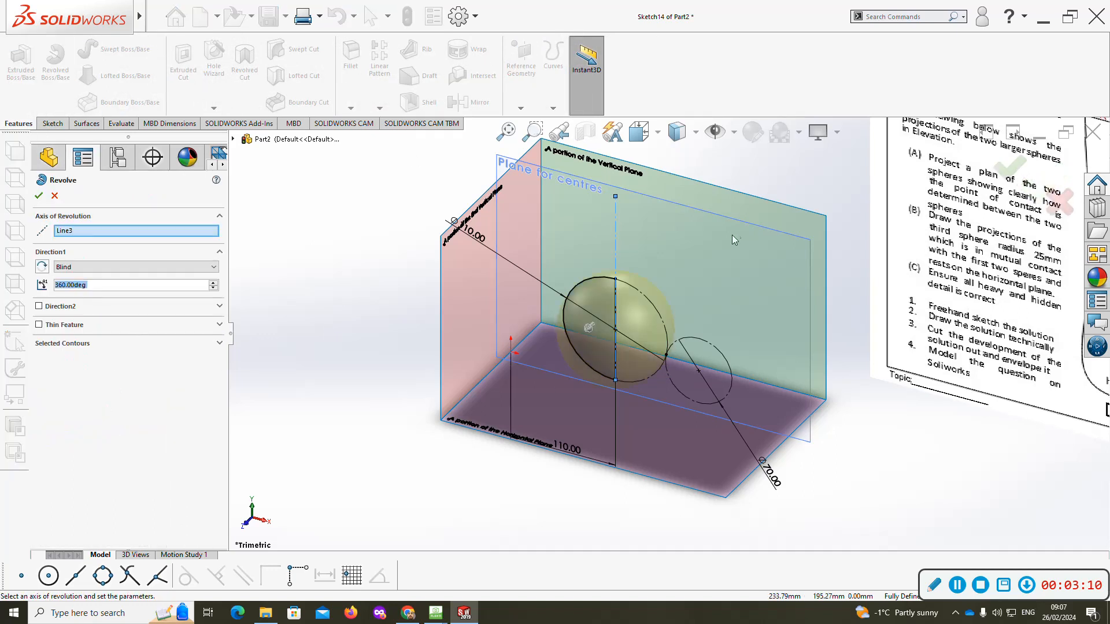
click(38, 197)
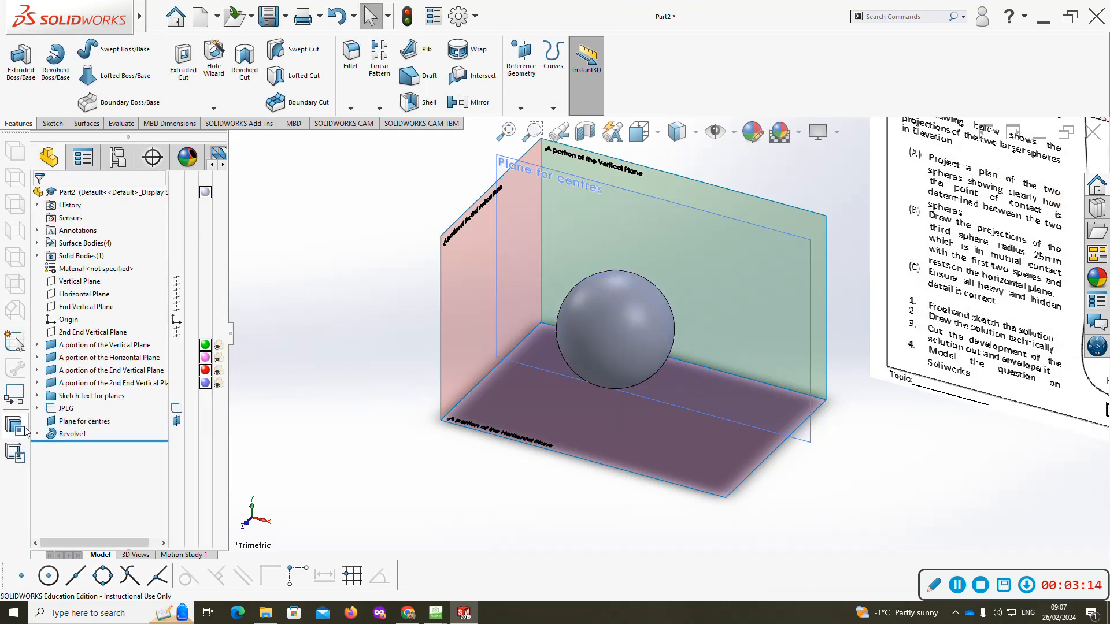
- Rename the revolve feature as Sphere A
click(72, 434)
click(72, 434)
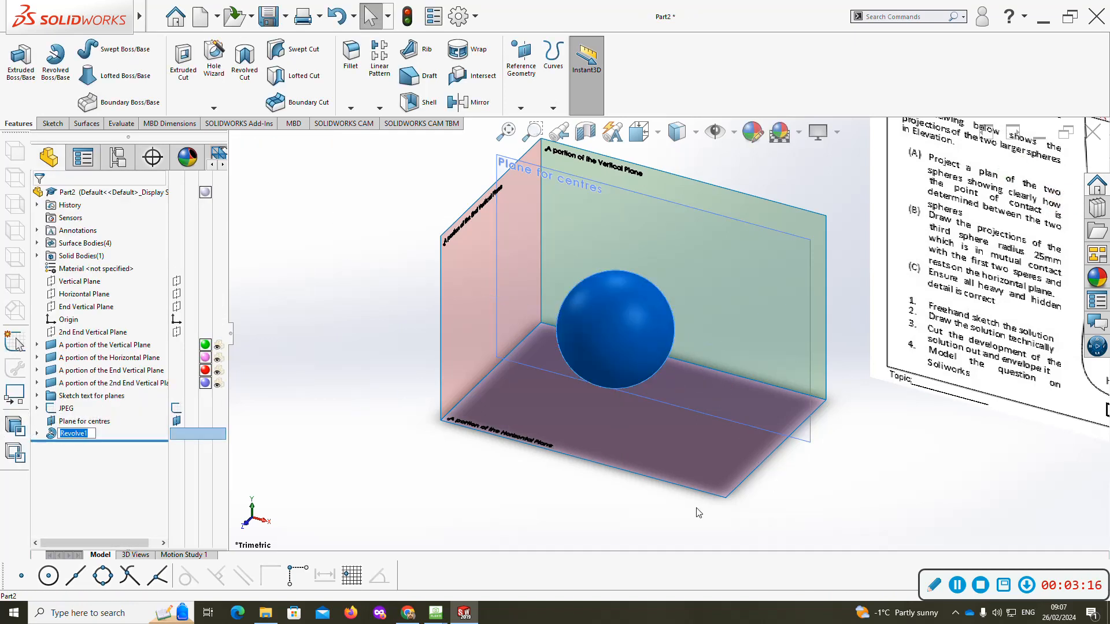
text(Sphere A)
key(Return)
- Apply a light red colour from the standard palette to the Sphere A feature
right_click(612, 299)
click(705, 255)
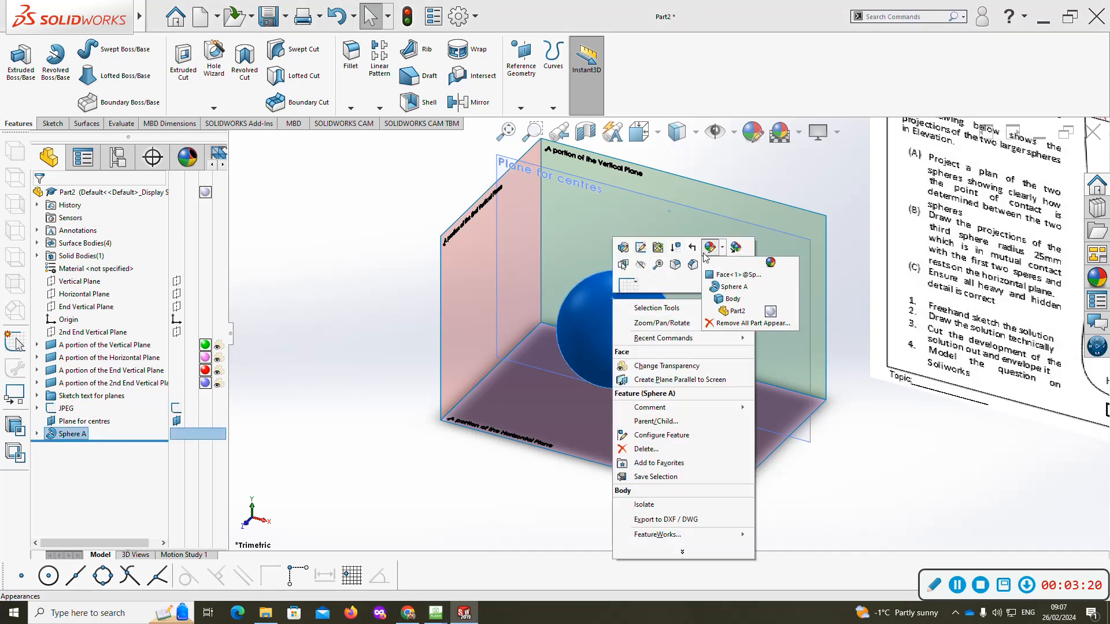
click(730, 287)
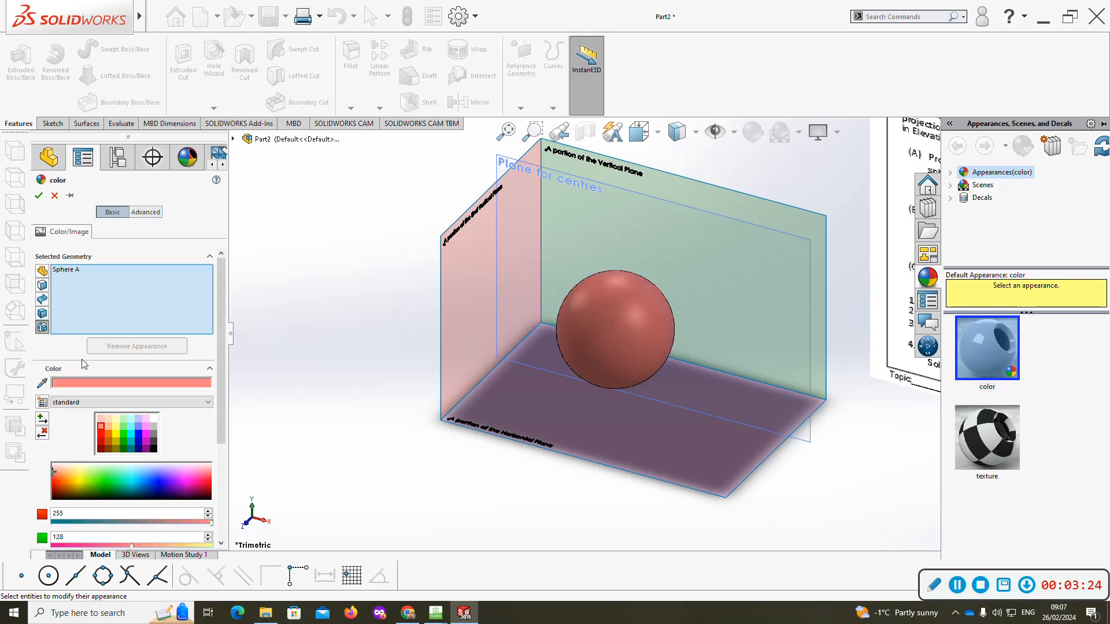
click(38, 195)
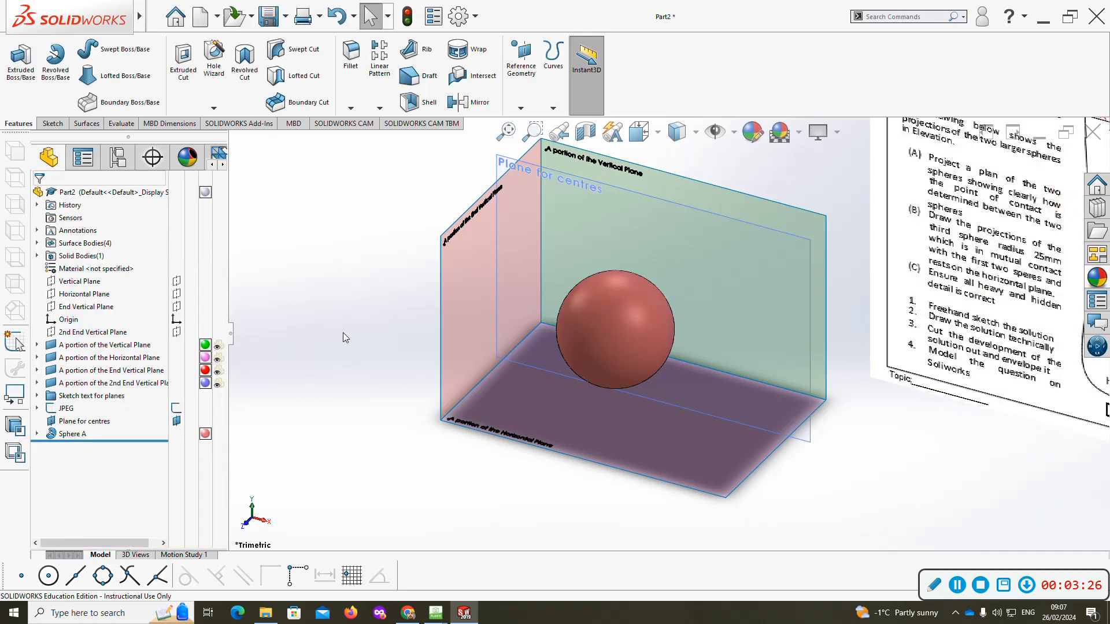
- Expand Sphere A in the feature tree and show its underlying sketch
click(37, 435)
click(78, 447)
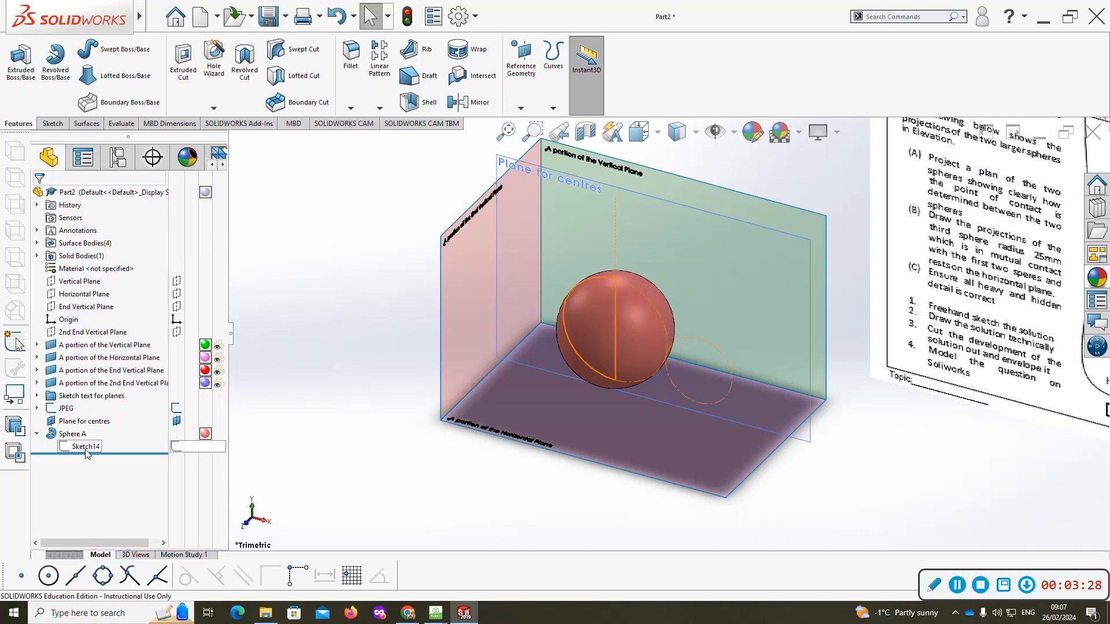
right_click(88, 450)
click(95, 422)
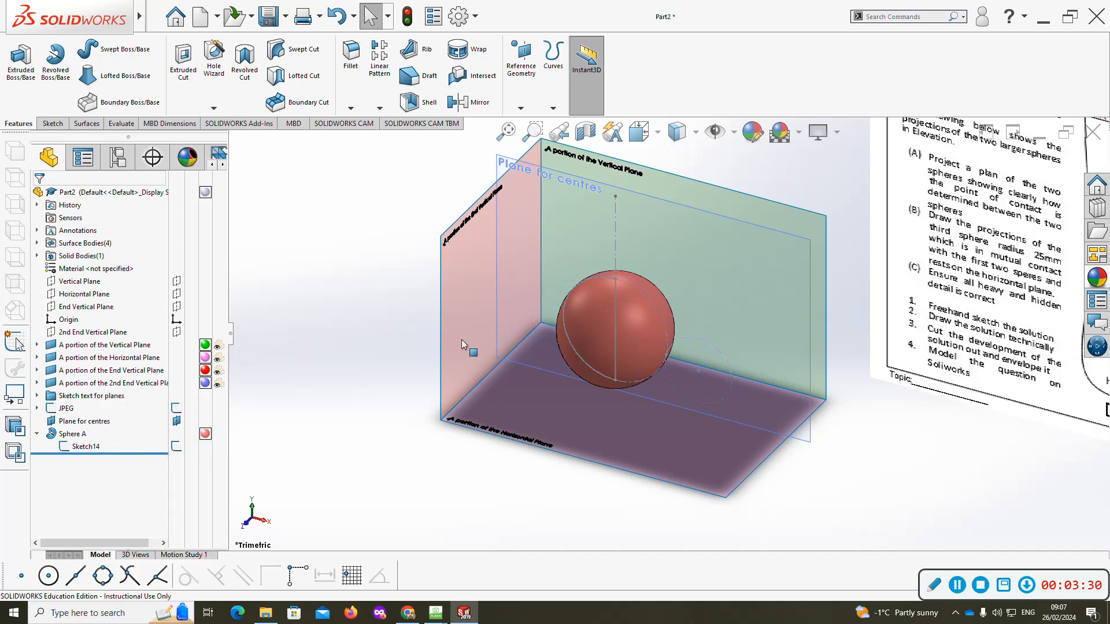
- Start a sketch on Plane for centres and convert the small construction circle from Sphere A's sketch into it
click(500, 158)
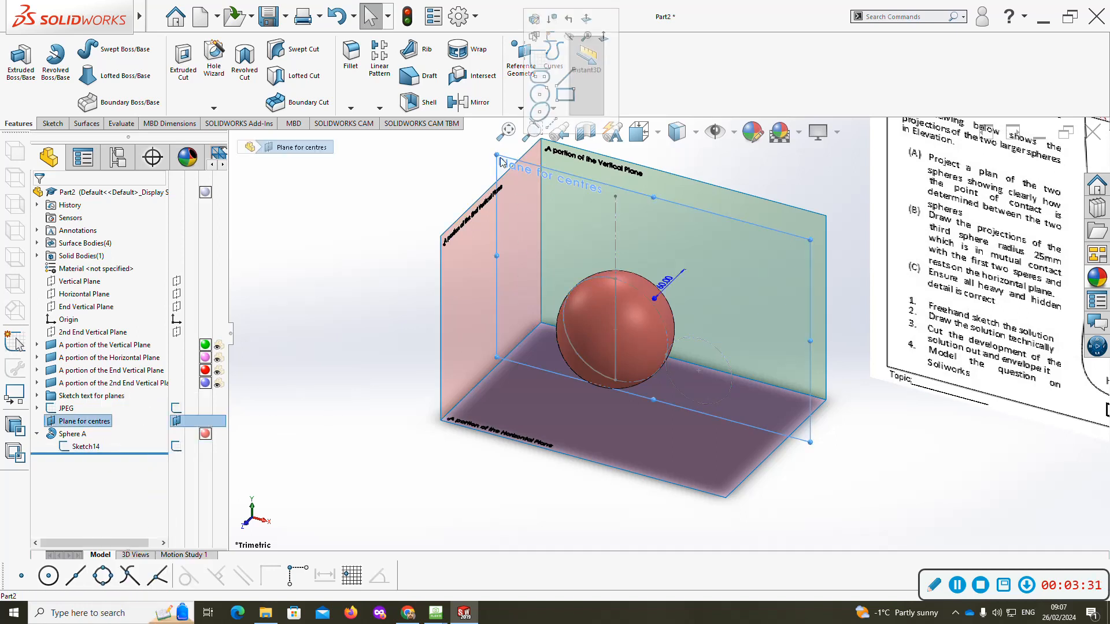
click(50, 123)
click(28, 65)
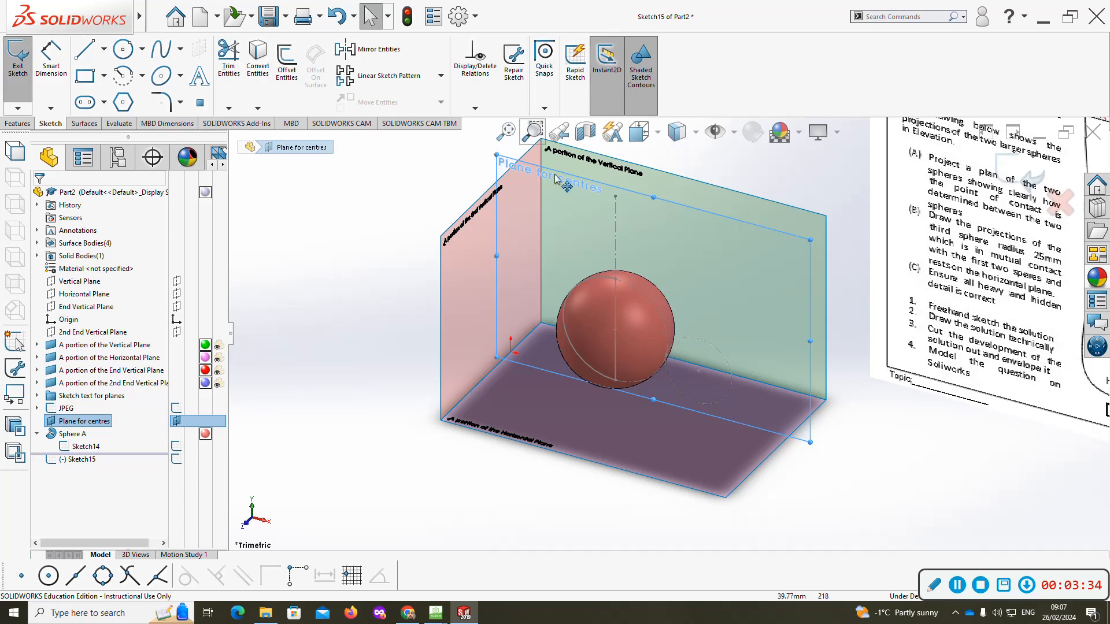
click(258, 58)
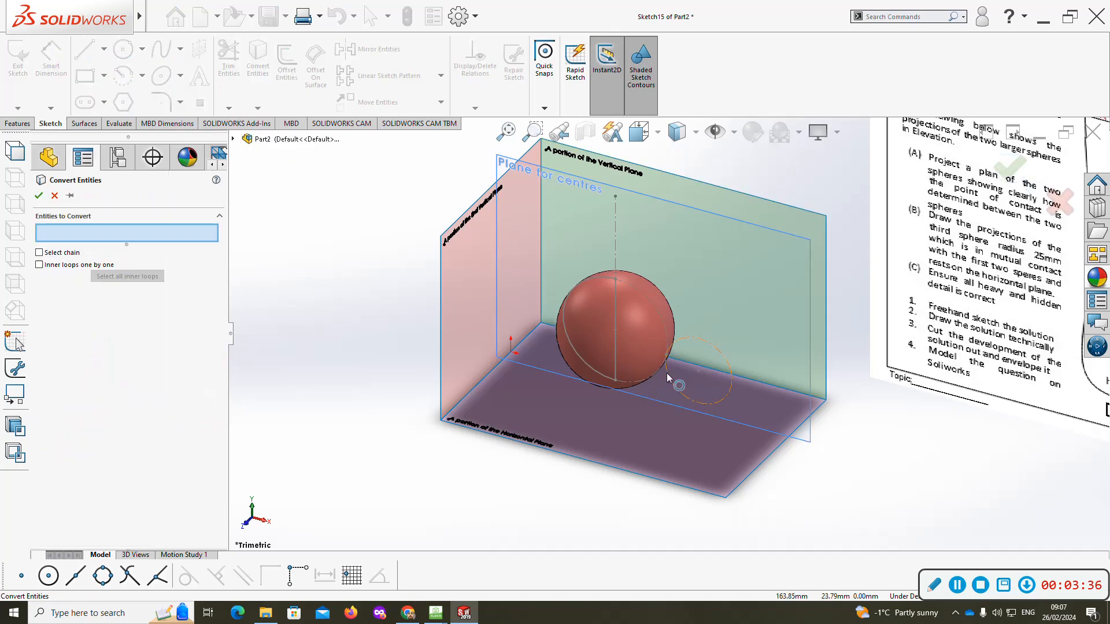
click(697, 341)
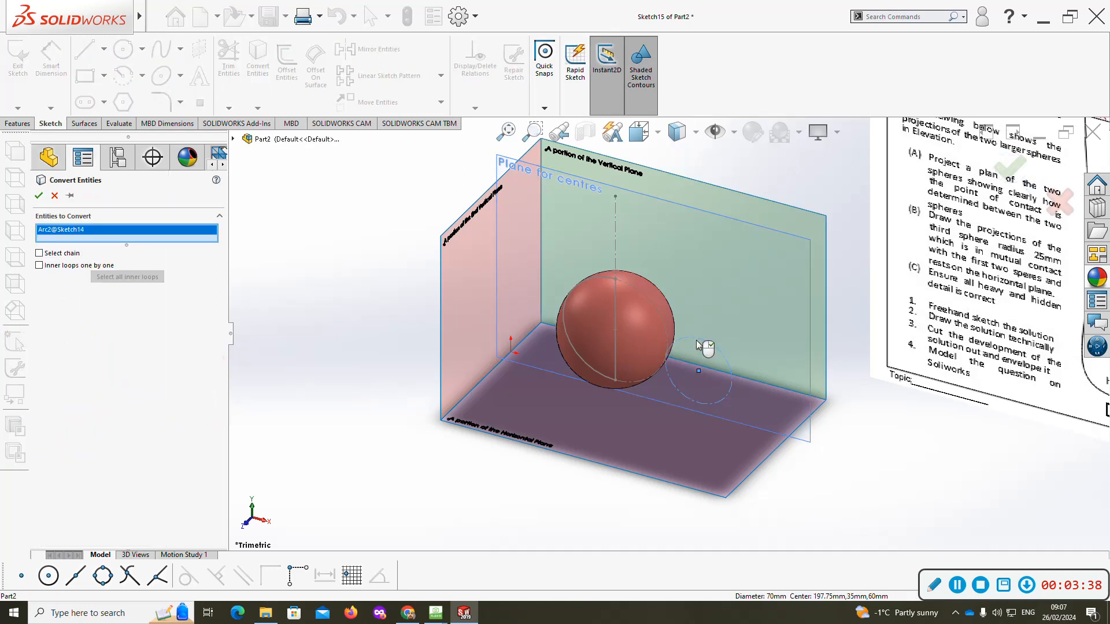
key(Return)
- Draw a vertical centreline from the bottom of the small circle up through its centre, ending above the vertical plane
click(103, 48)
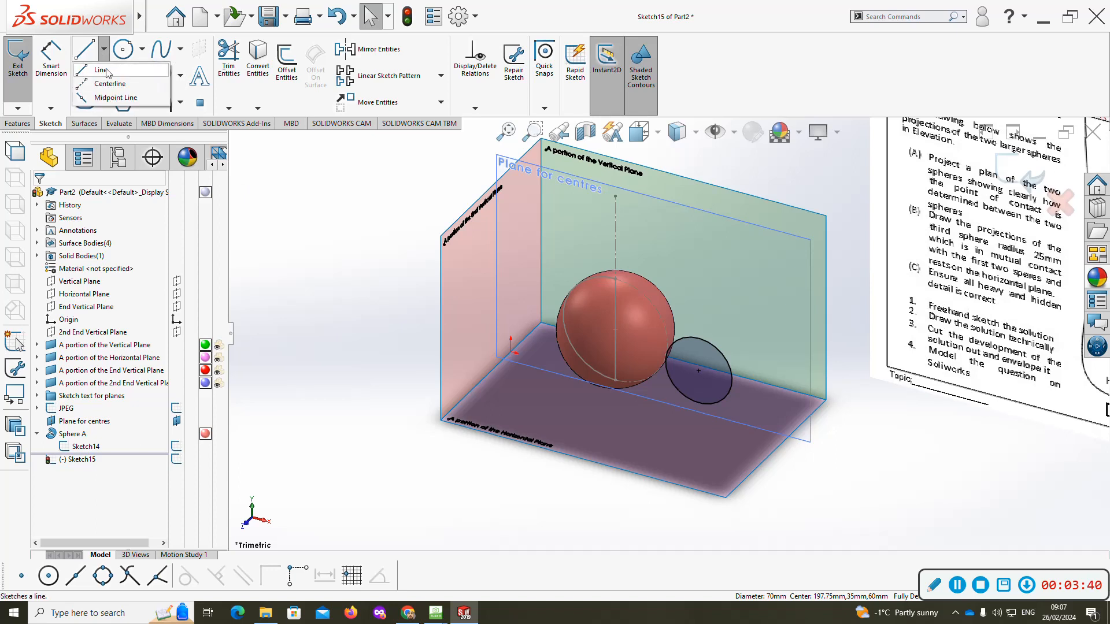
click(115, 87)
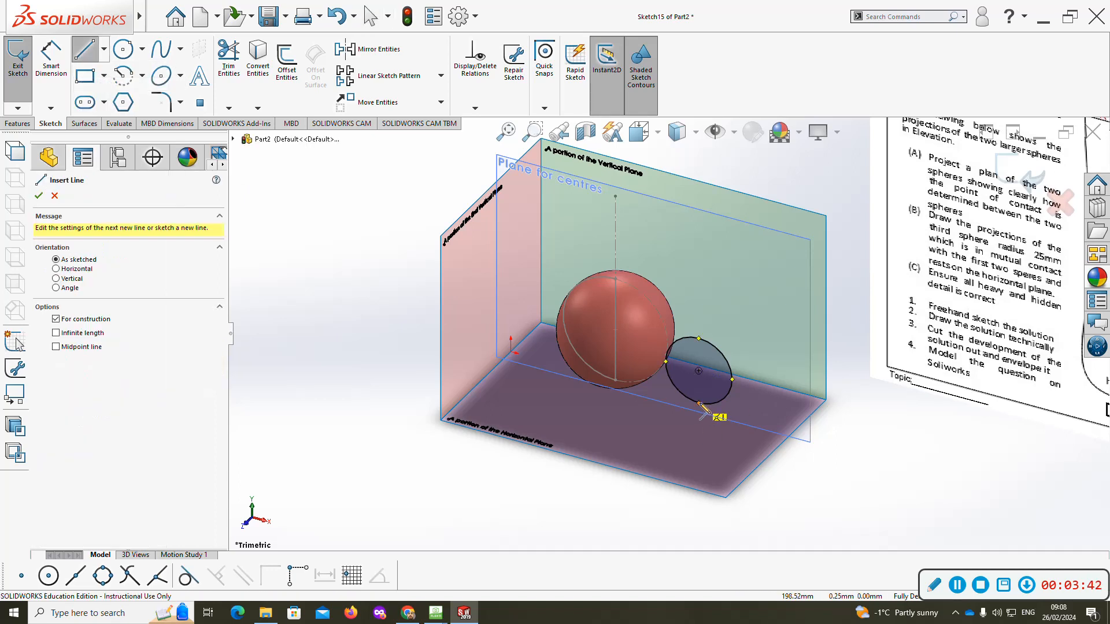
click(698, 371)
click(702, 194)
key(Escape)
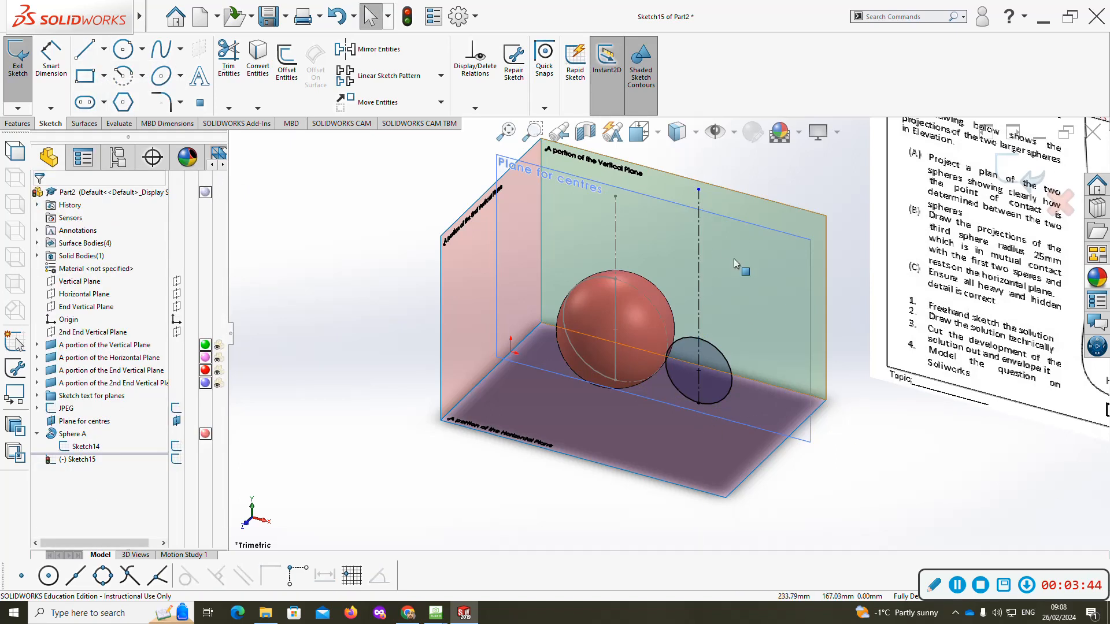
- Attach the centreline's upper end to the top edge of the vertical plane portion
key(ctrl+8)
scroll(752, 260, up, 3)
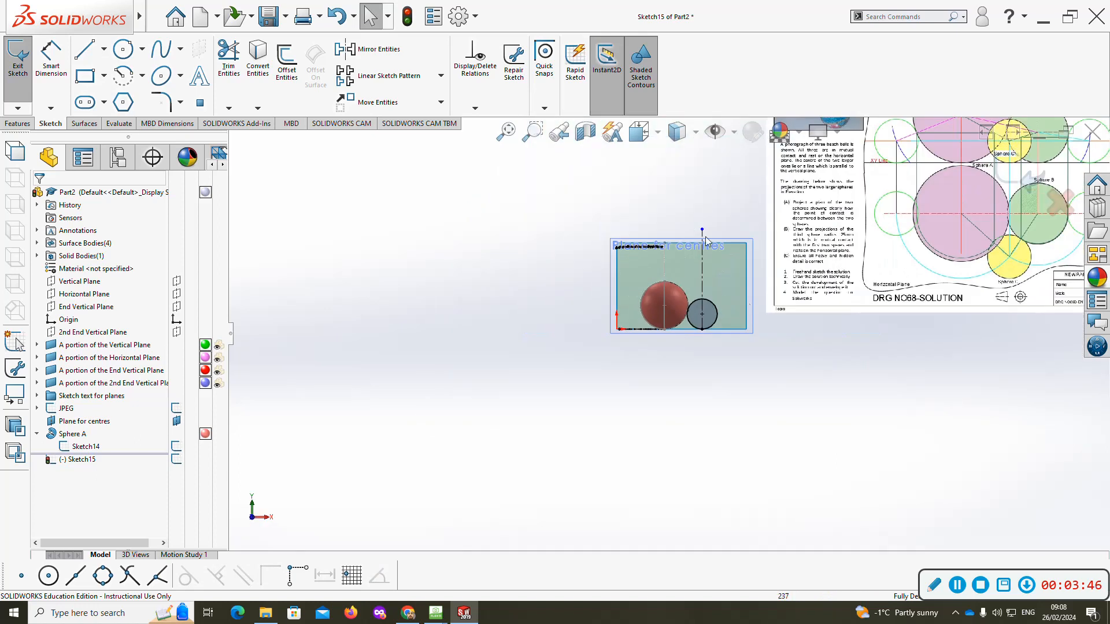
scroll(705, 260, down, 2)
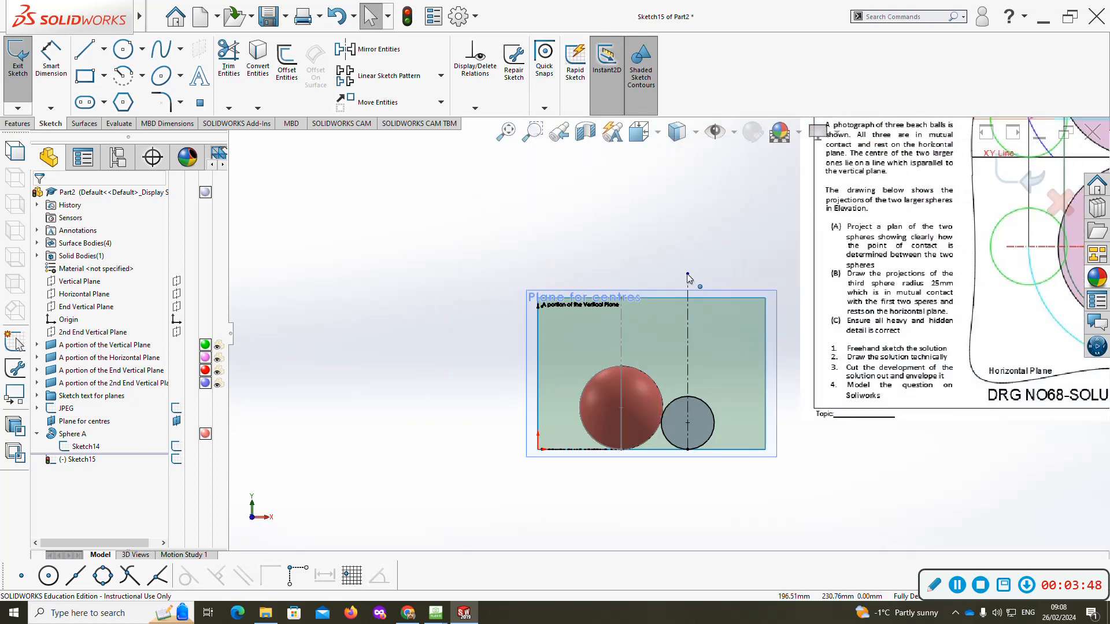
drag(688, 274, 711, 309)
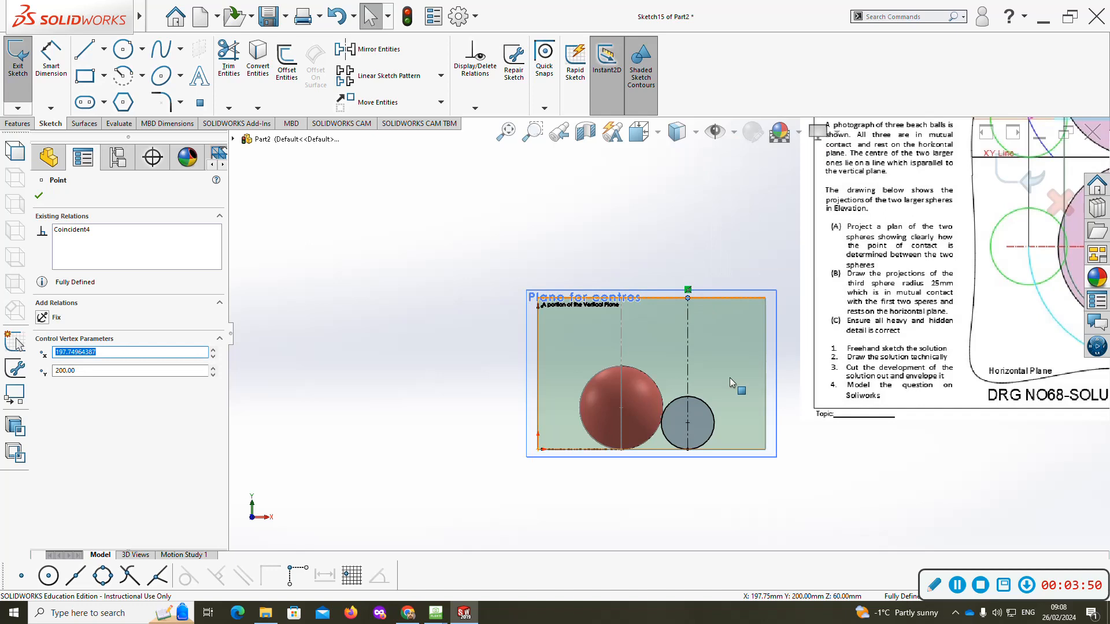
click(818, 503)
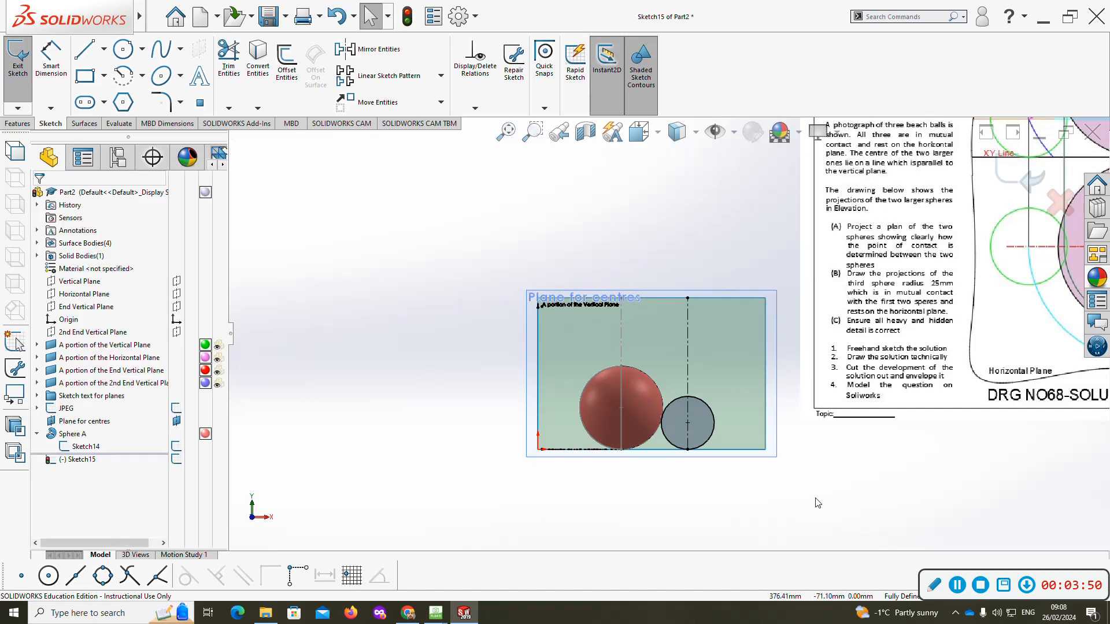
- Trim the small circle's right half into construction geometry and close the left semicircle with a vertical line along the centreline
click(229, 68)
click(711, 409)
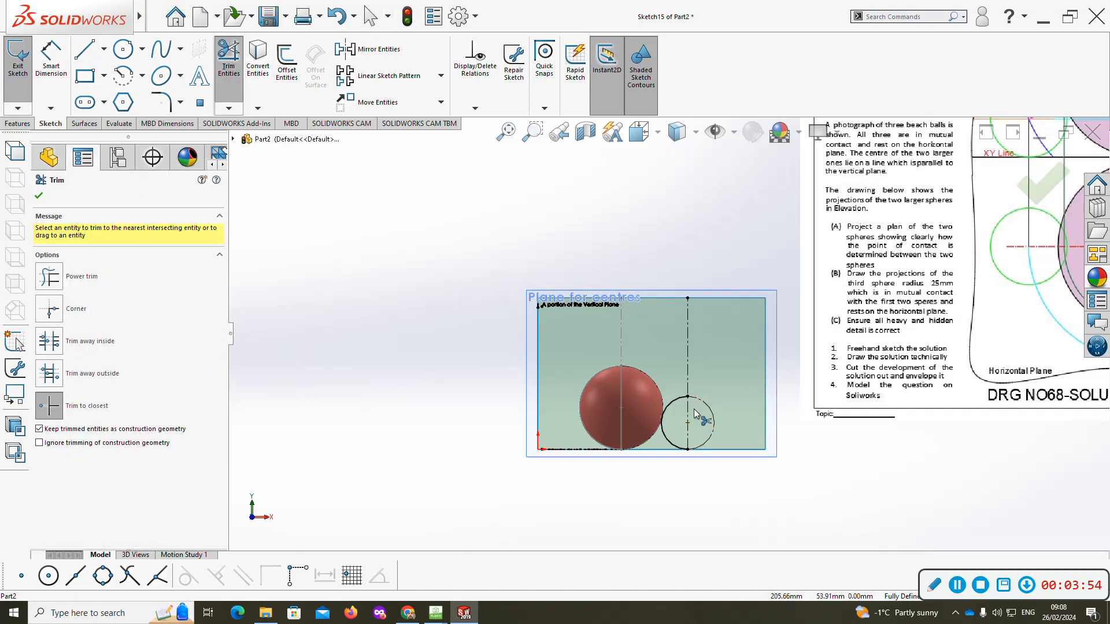
key(l)
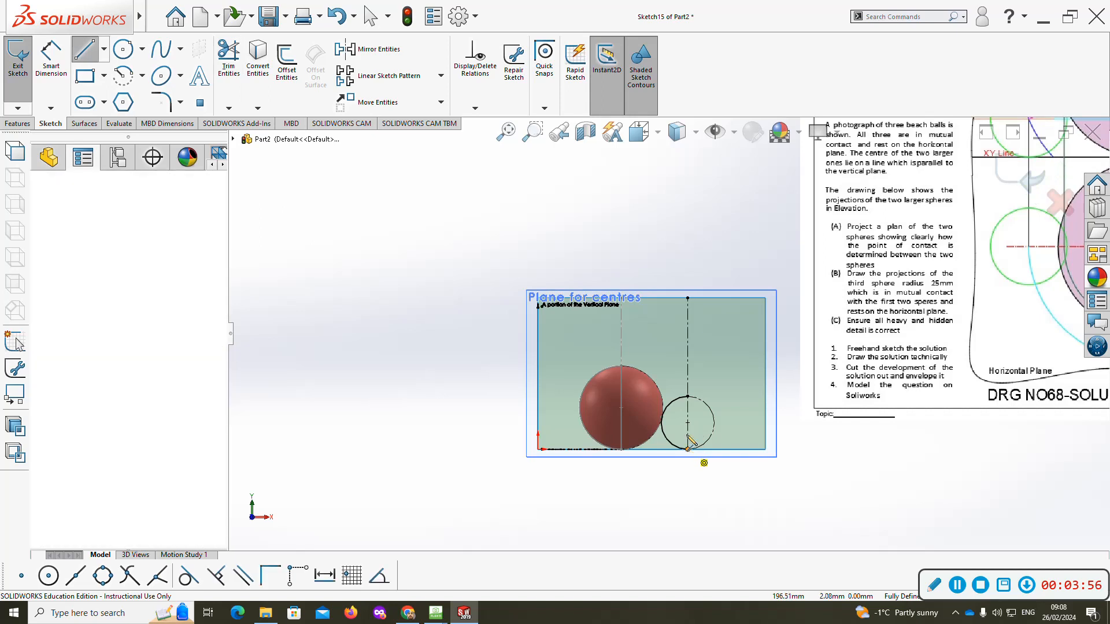
key(Escape)
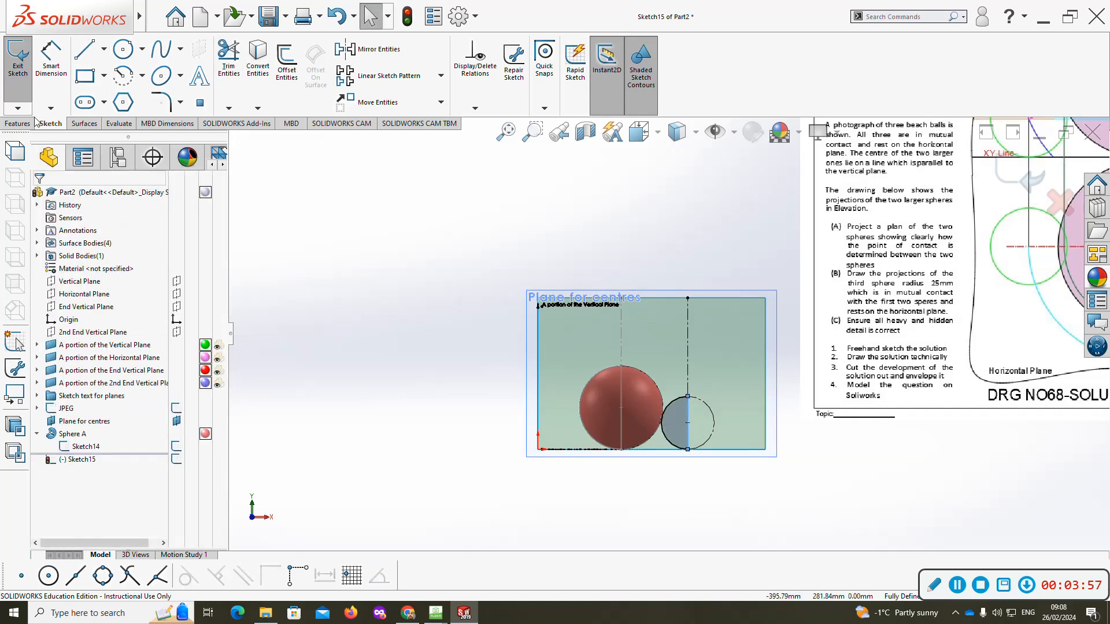
- Revolve the small semicircle 360° about its vertical line as a solid
click(18, 123)
click(21, 57)
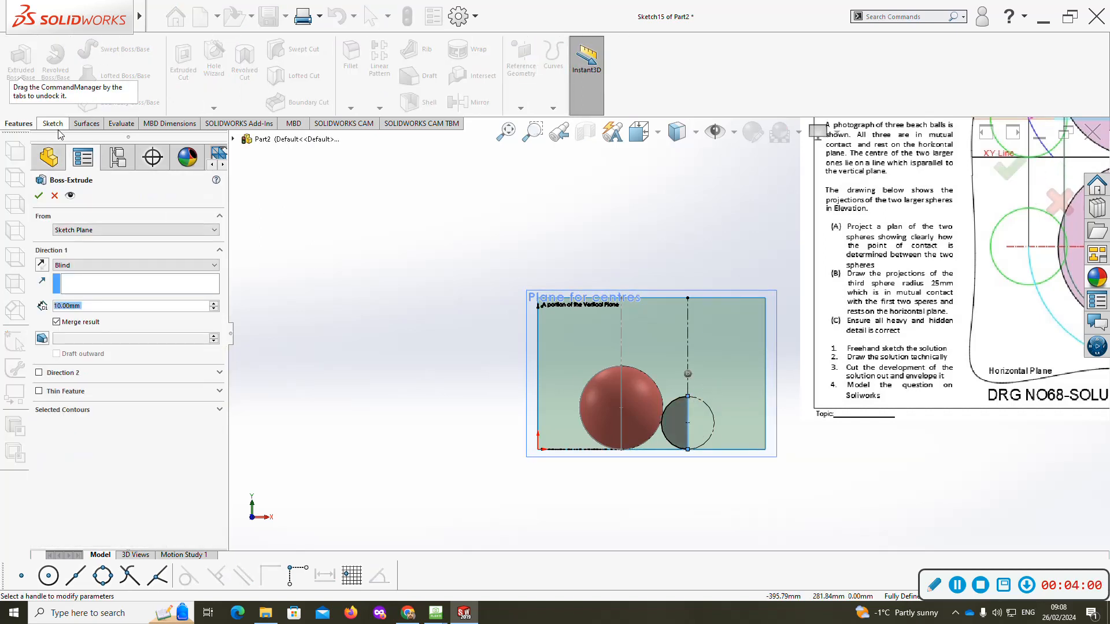
click(55, 195)
click(56, 58)
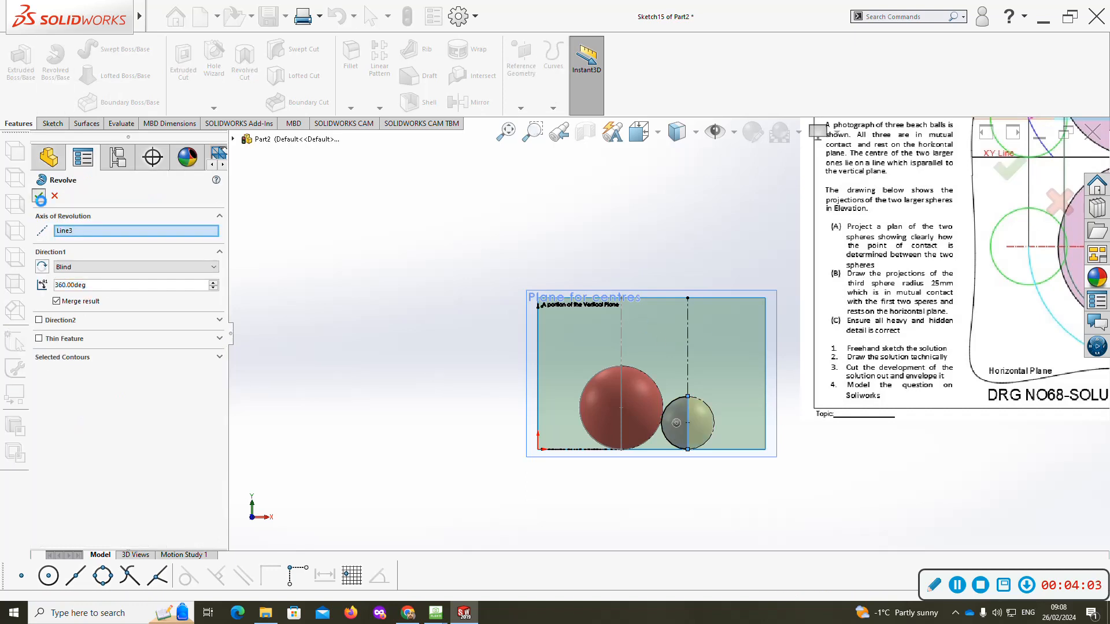
click(39, 196)
- Apply a green colour from the standard palette to the small sphere's revolve feature
scroll(648, 403, down, 3)
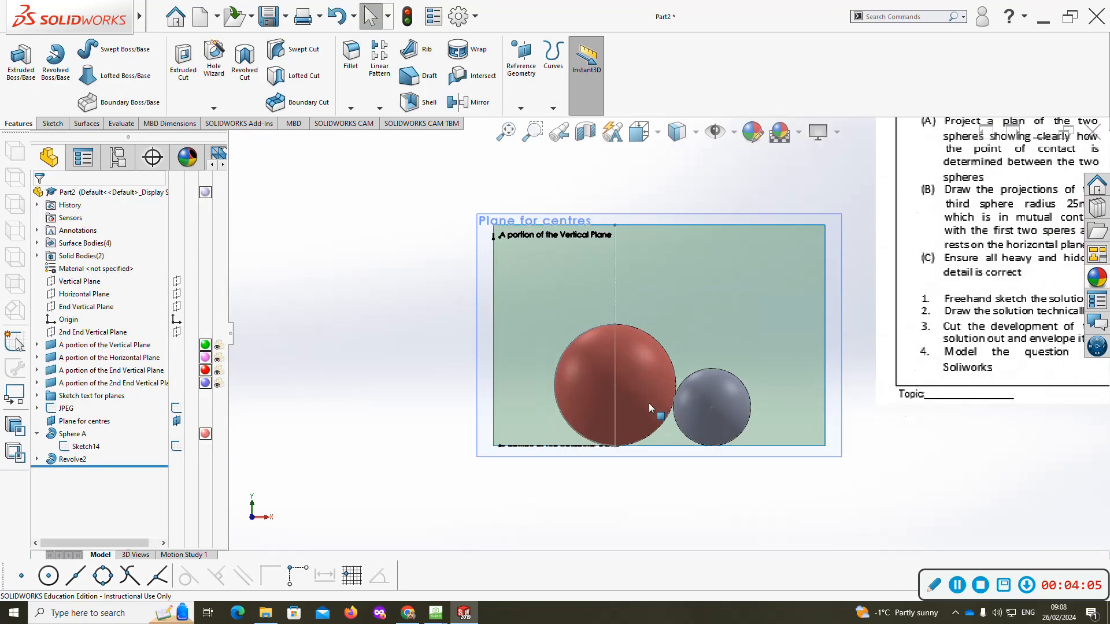
right_click(695, 393)
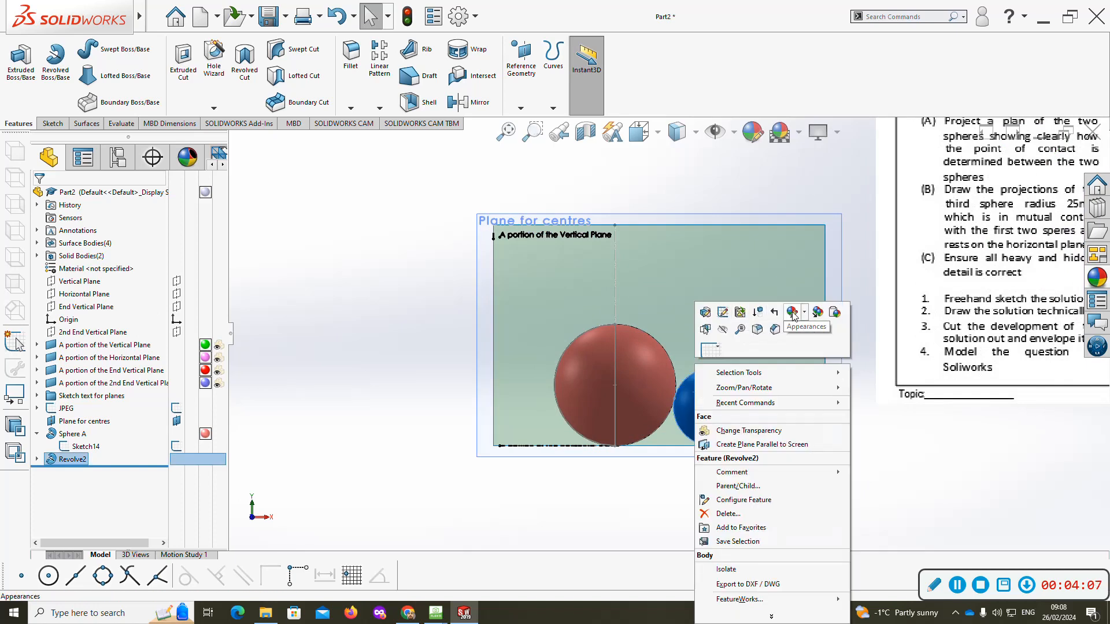
mouse_move(792, 312)
click(803, 352)
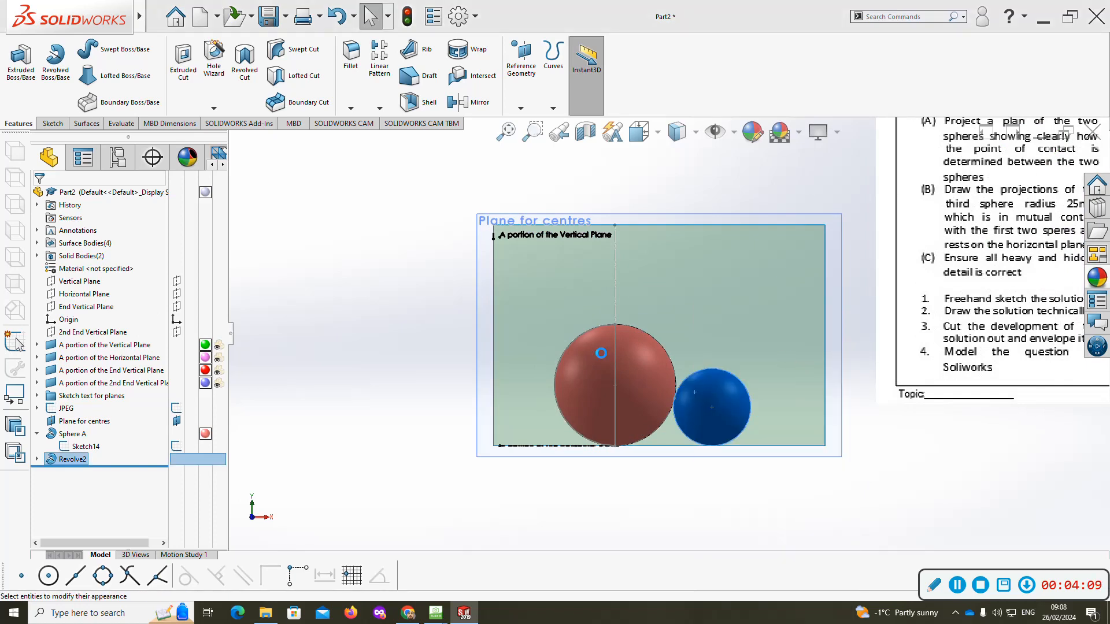
click(123, 433)
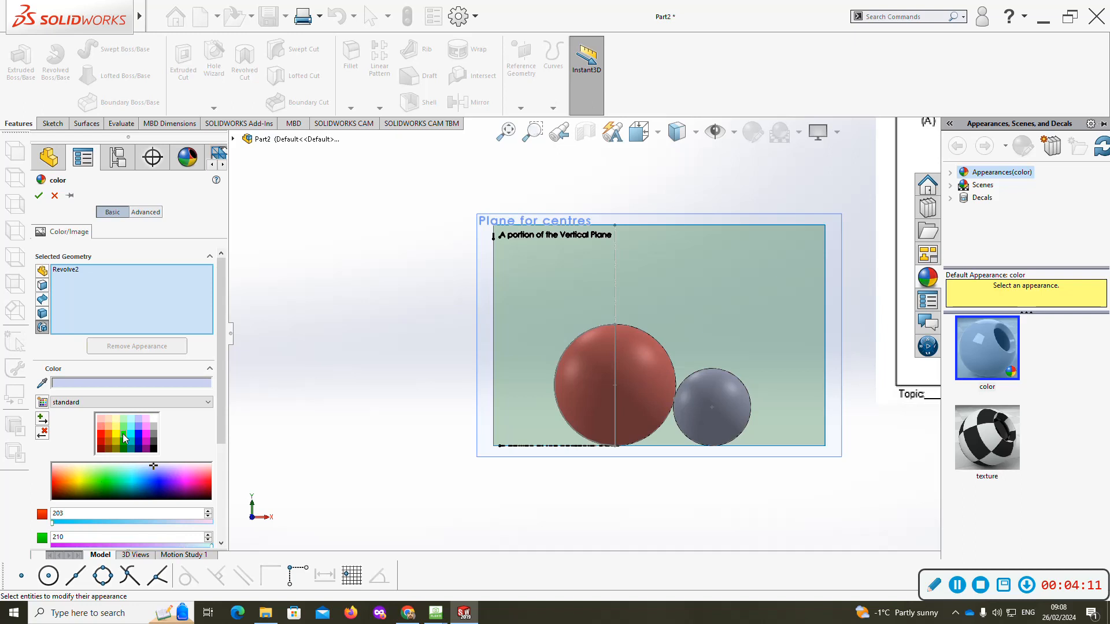
click(39, 196)
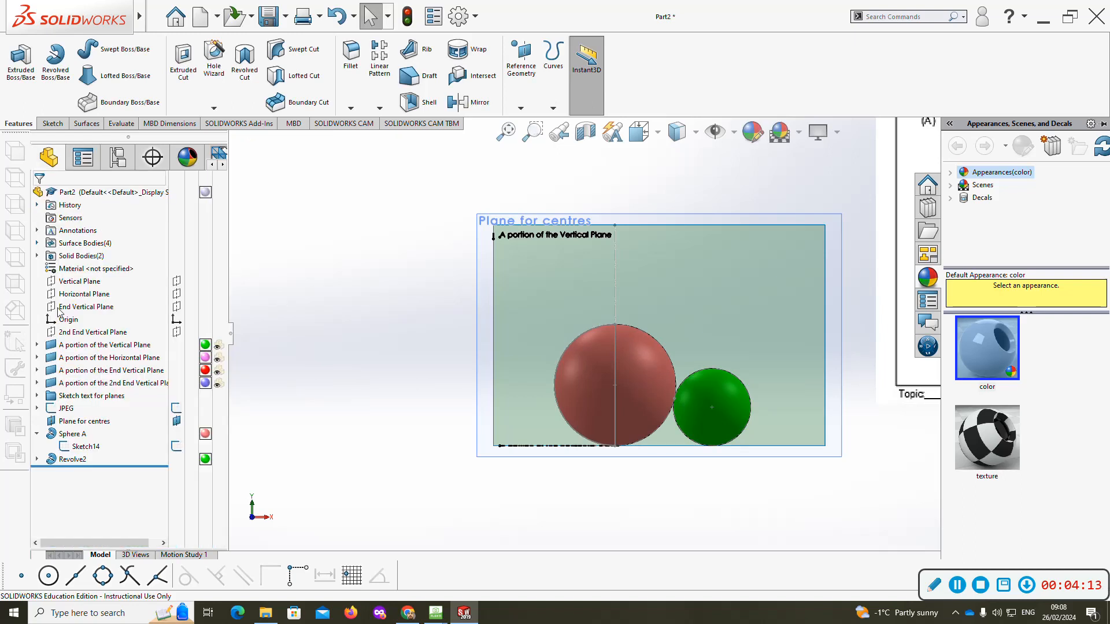
- Rename the small sphere's revolve feature as Sphere B and show its underlying sketch
click(73, 460)
click(72, 460)
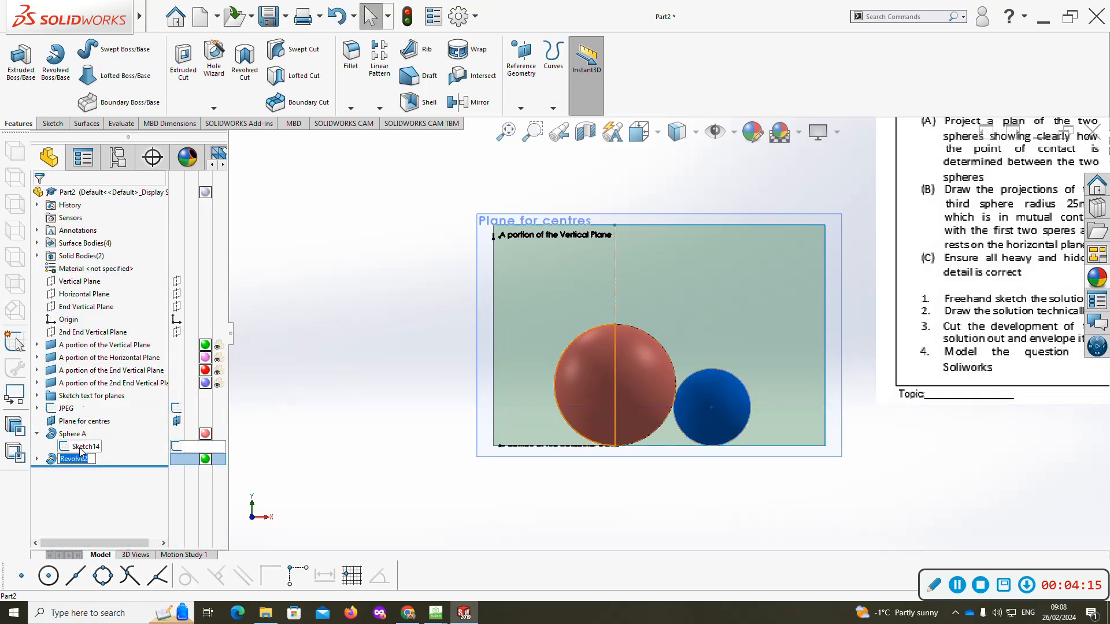
text(Sphere)
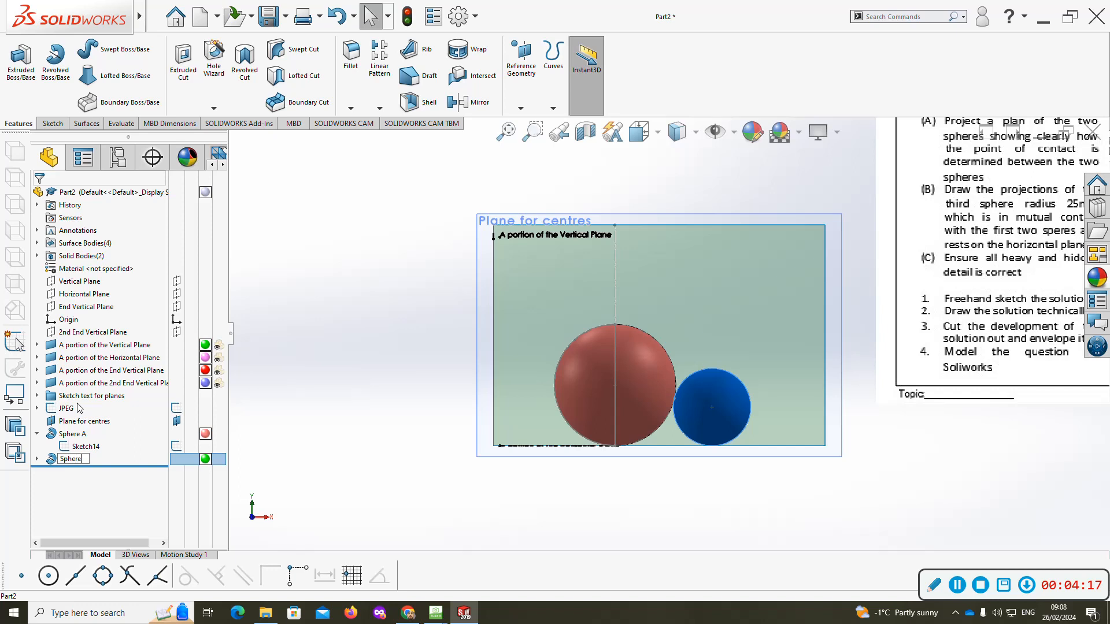
text( B)
click(297, 386)
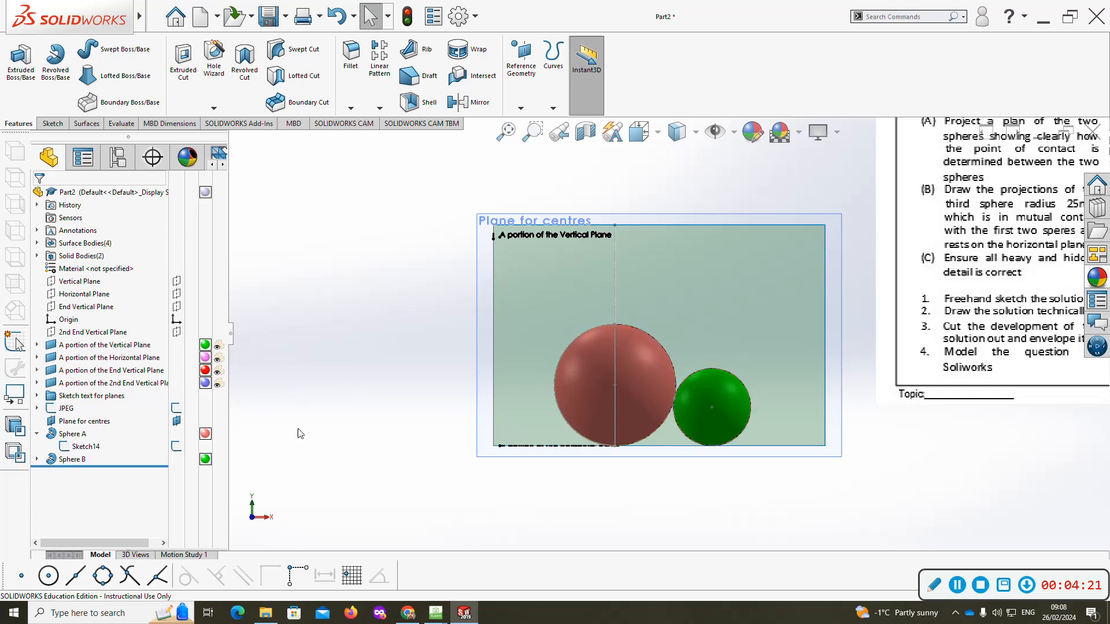
click(37, 459)
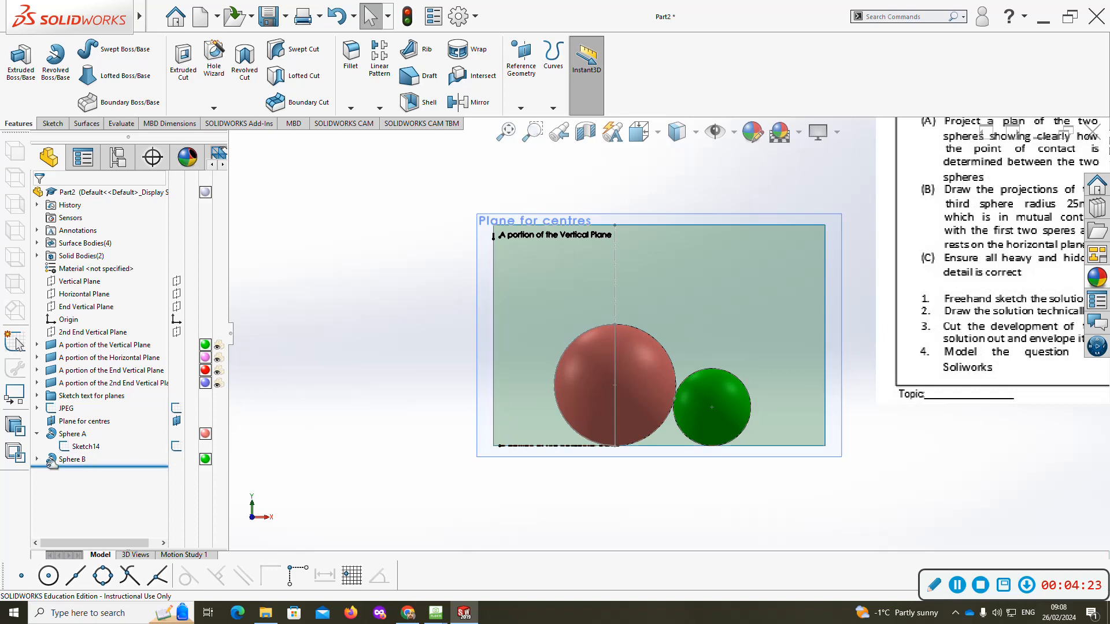
click(176, 473)
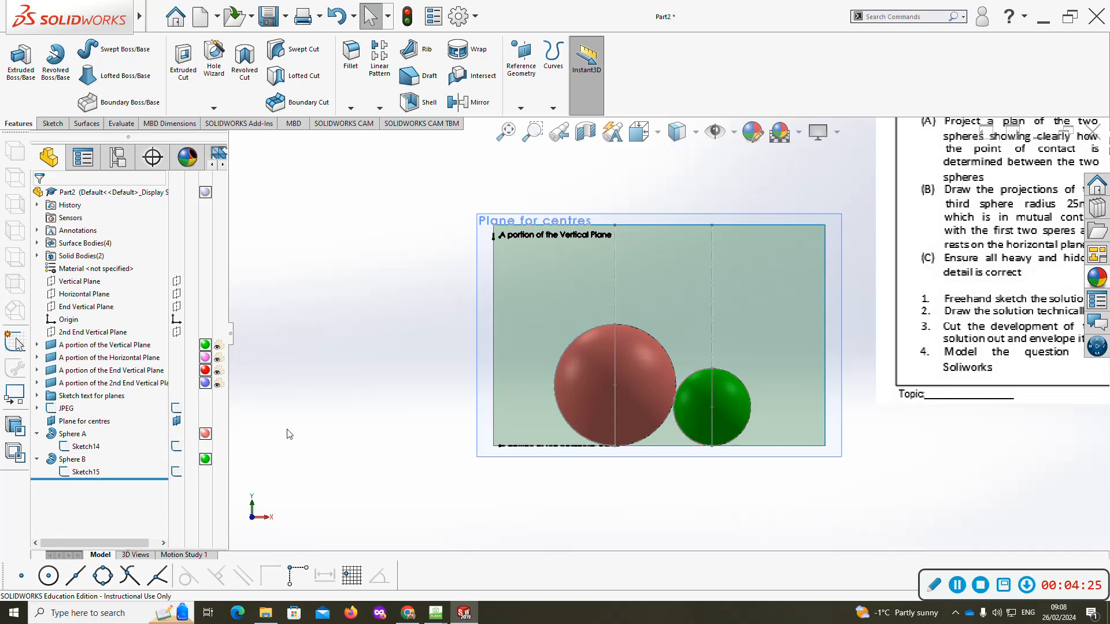
- Create two reference axes, one along the vertical centreline of Sphere A and one along that of Sphere B
click(520, 108)
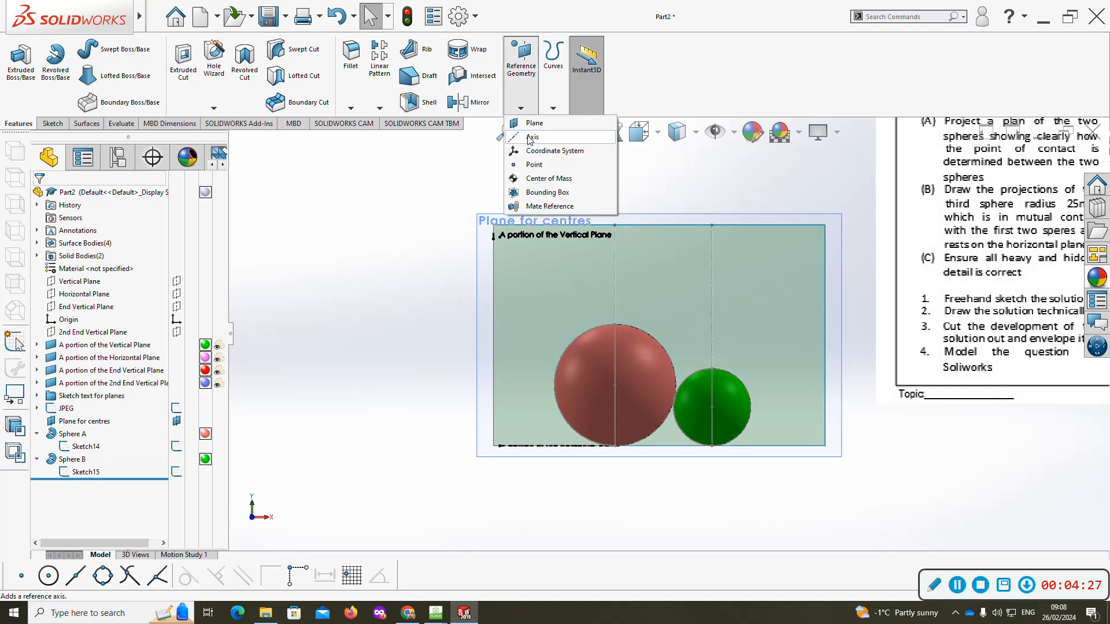
click(535, 133)
click(617, 288)
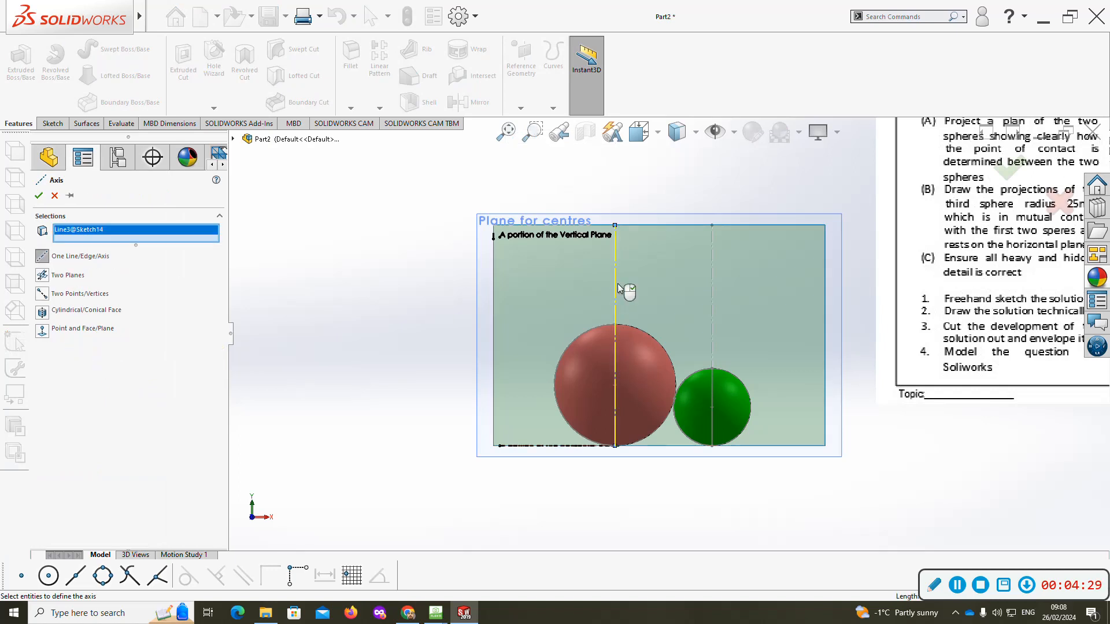
key(Return)
key(Return)
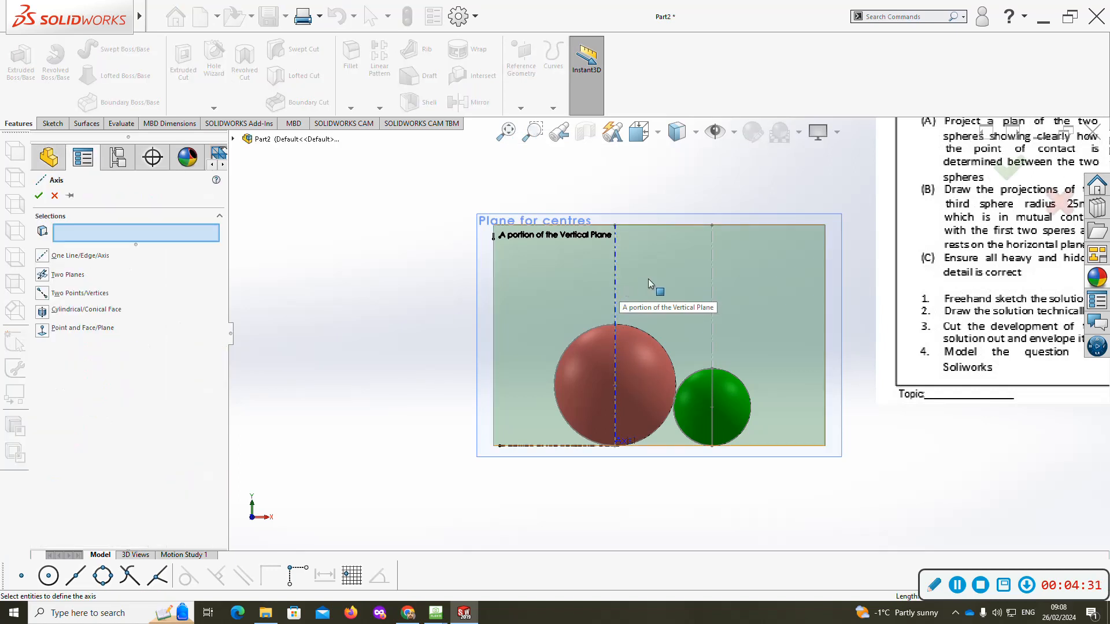
click(714, 284)
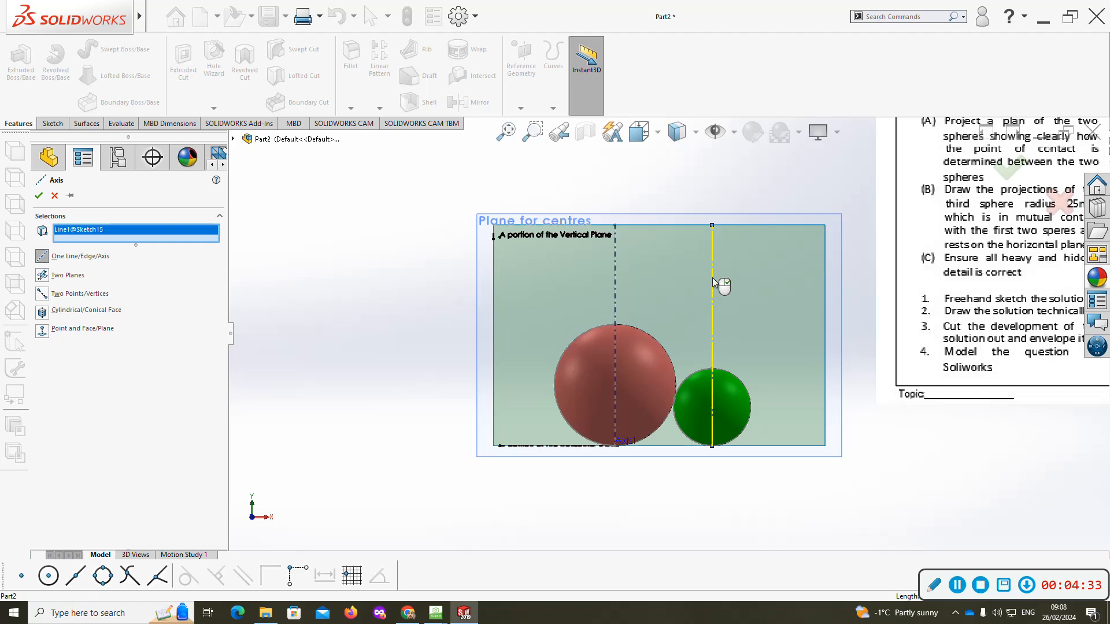
key(Return)
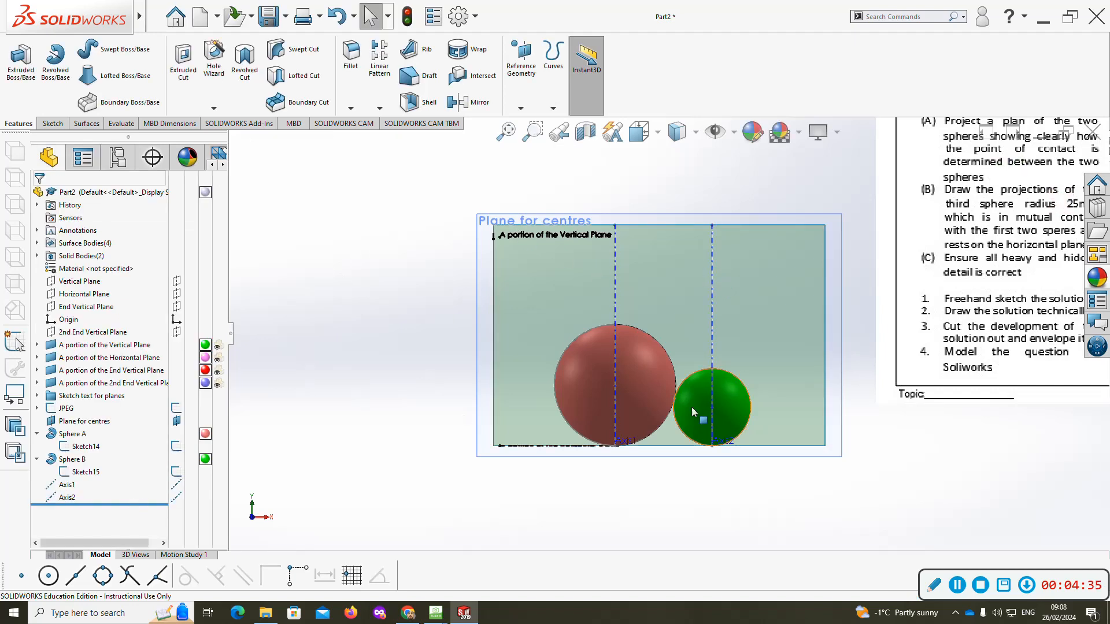
- Rename the reference axis through the large red sphere as Axis of sphere A and copy the name's wording
click(63, 486)
click(64, 486)
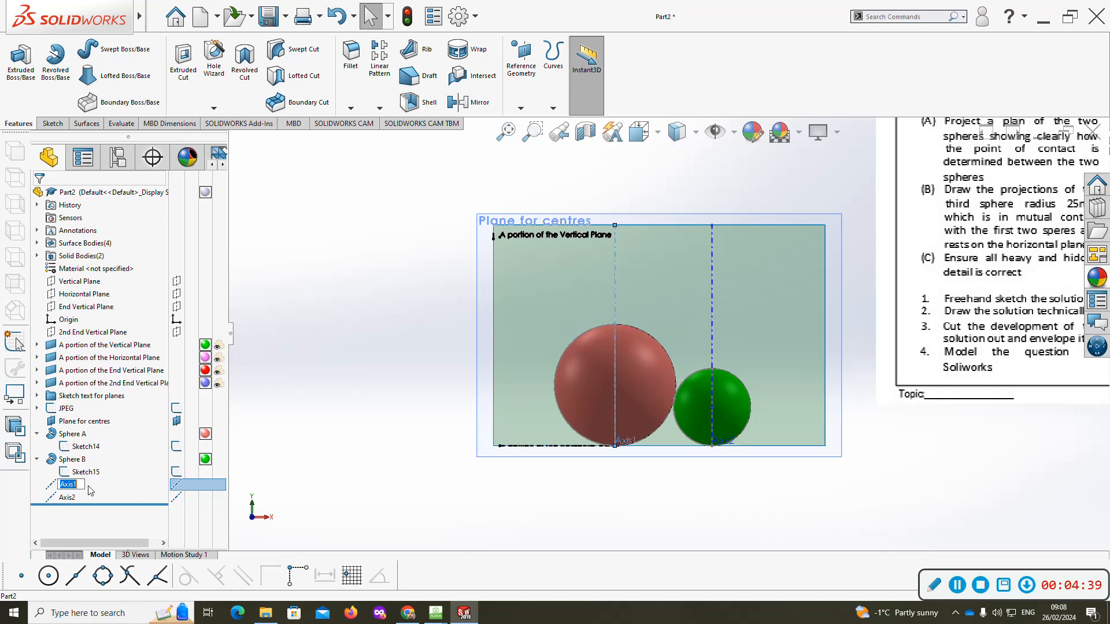
click(77, 485)
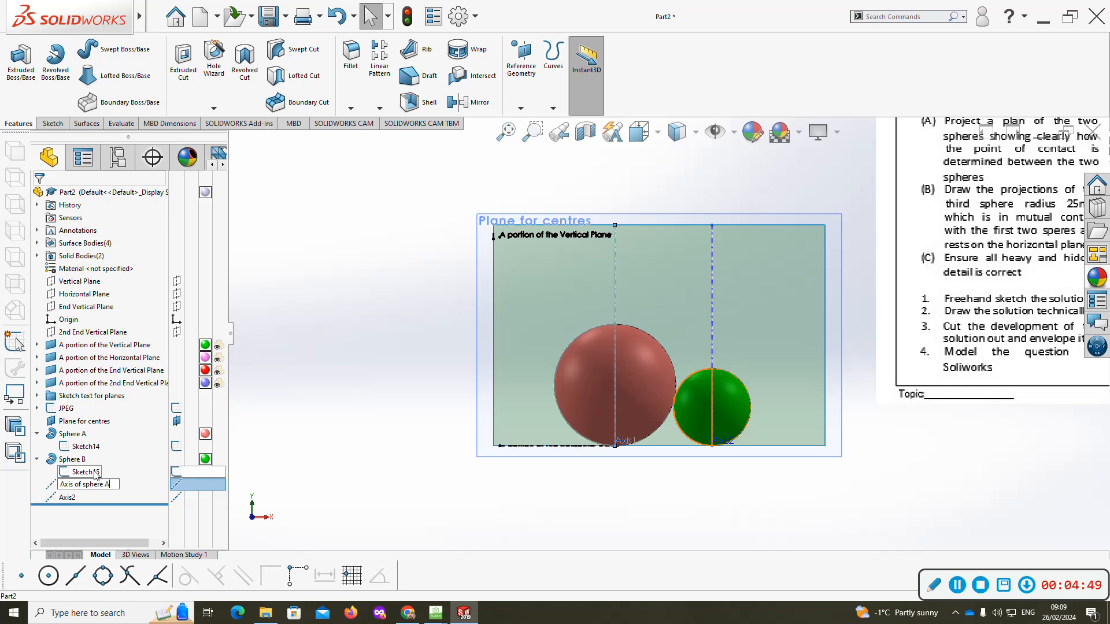
drag(106, 483, 52, 484)
key(ctrl+c)
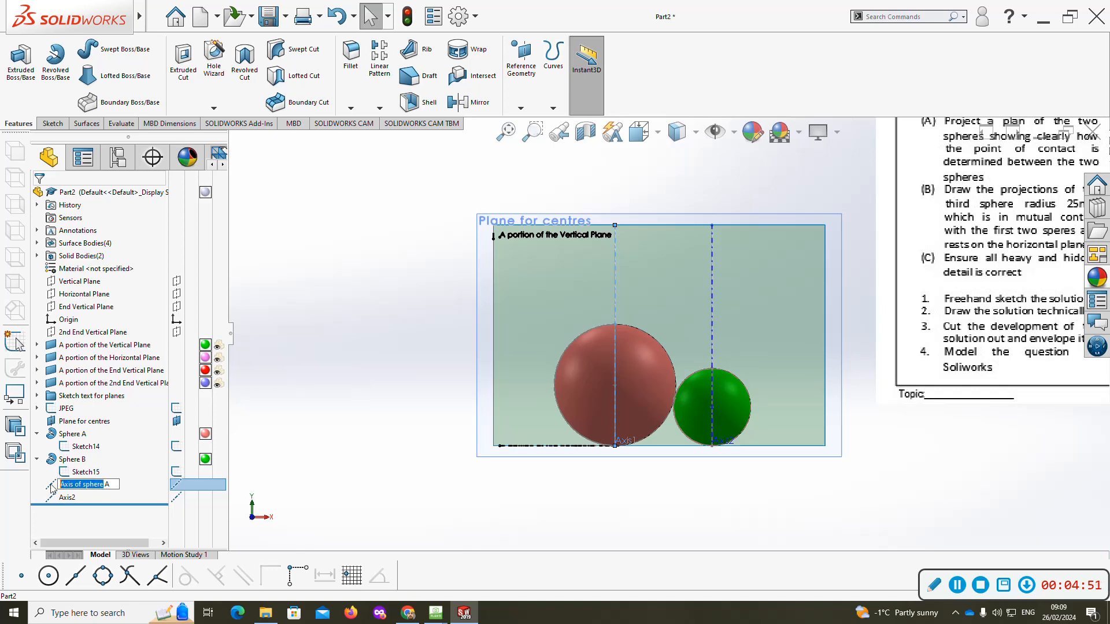
- Rename the reference axis through the small green sphere as Axis of sphere B, reusing the copied wording
click(67, 501)
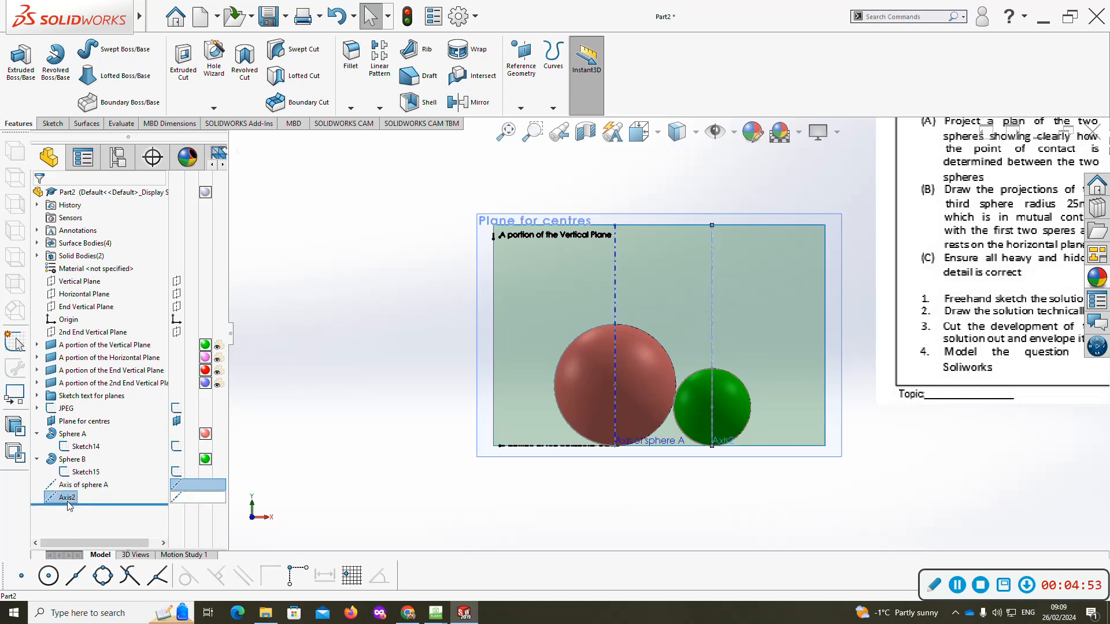
click(67, 501)
key(ctrl+v)
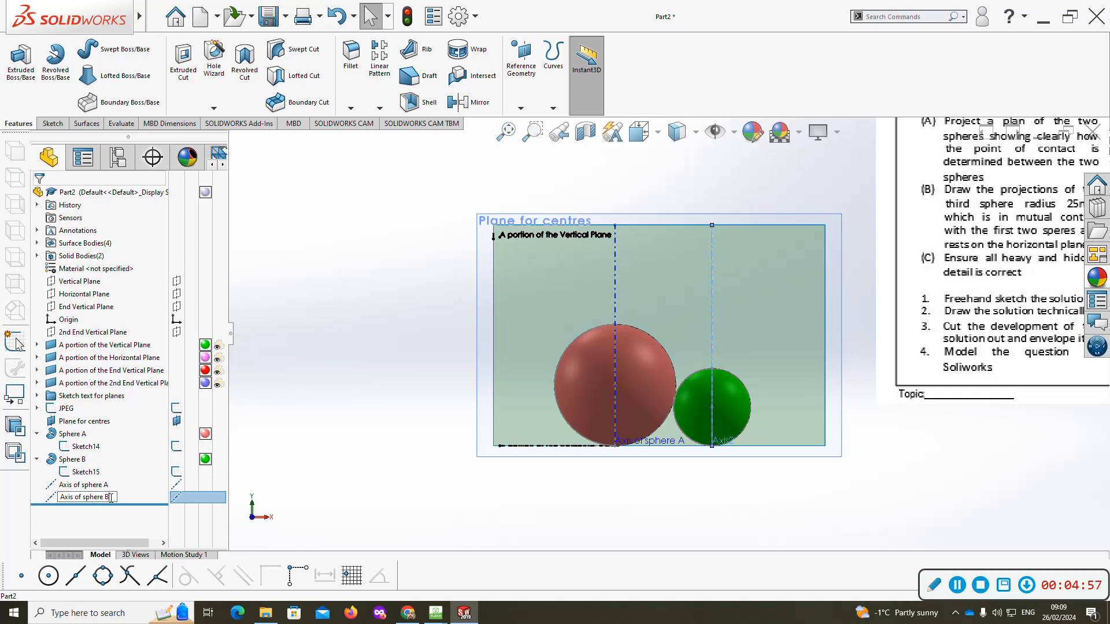
click(428, 309)
- Start a new sketch on the Vertical Plane
scroll(934, 284, up, 2)
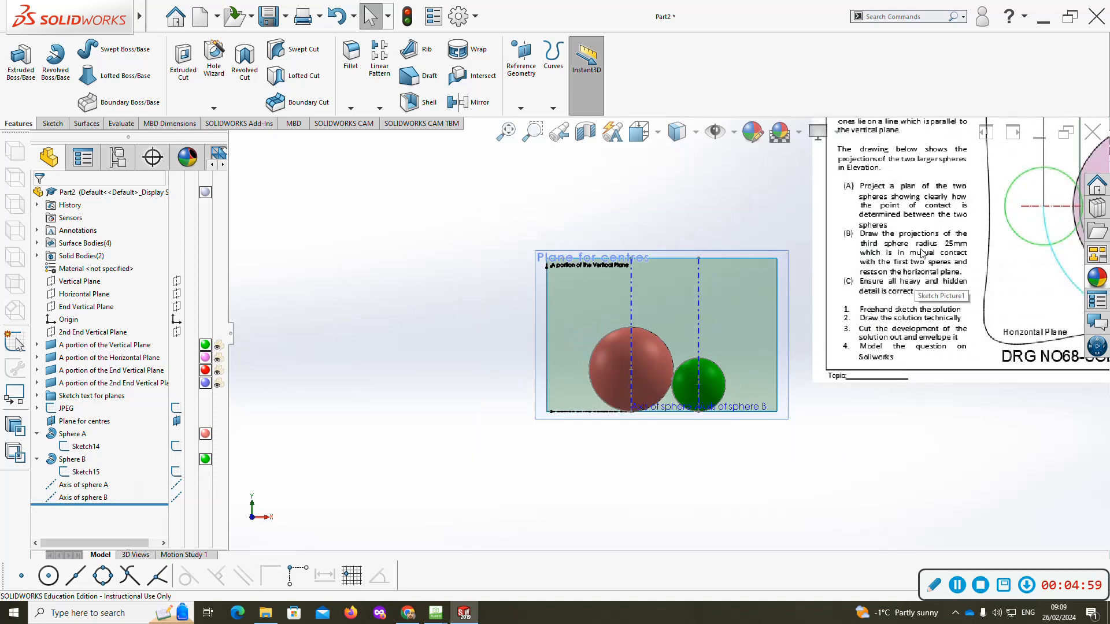
scroll(922, 253, down, 3)
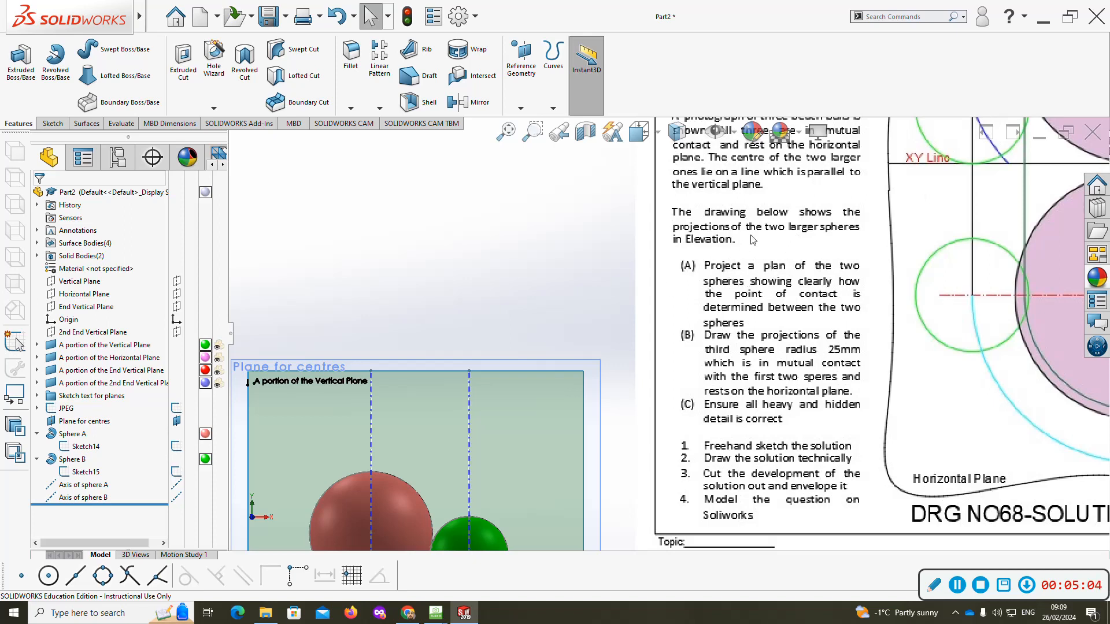
scroll(505, 336, up, 3)
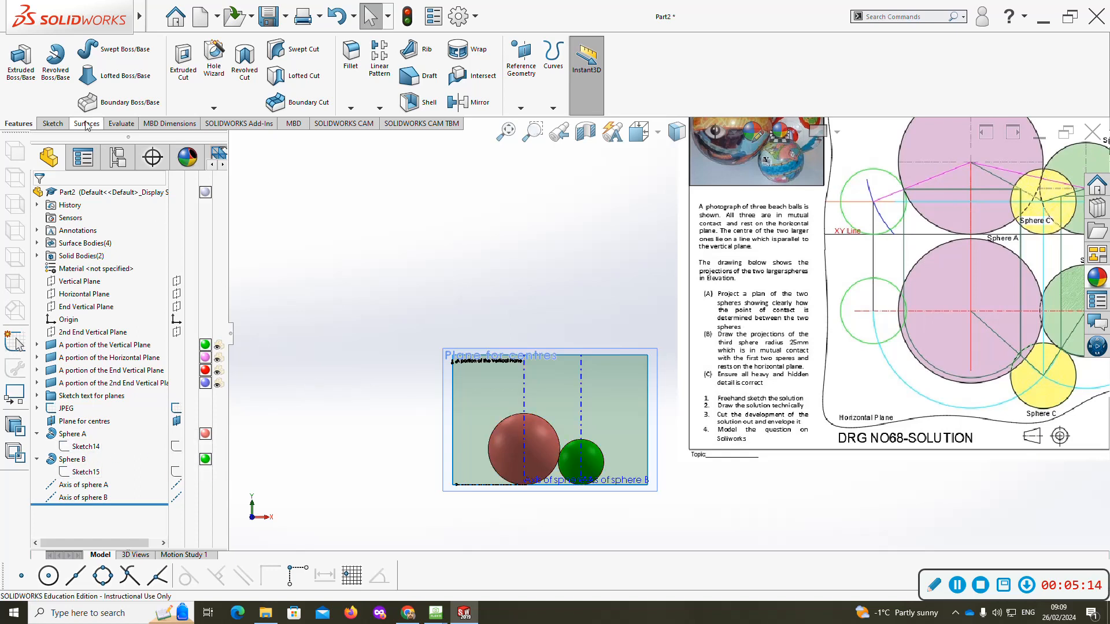
click(61, 125)
click(79, 281)
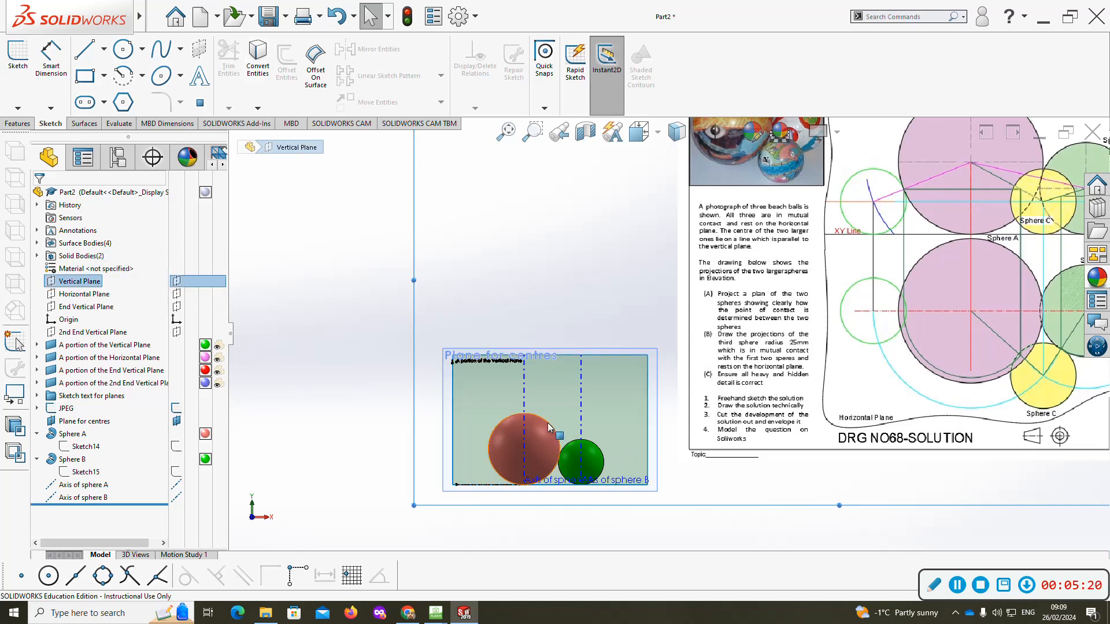
scroll(548, 425, down, 6)
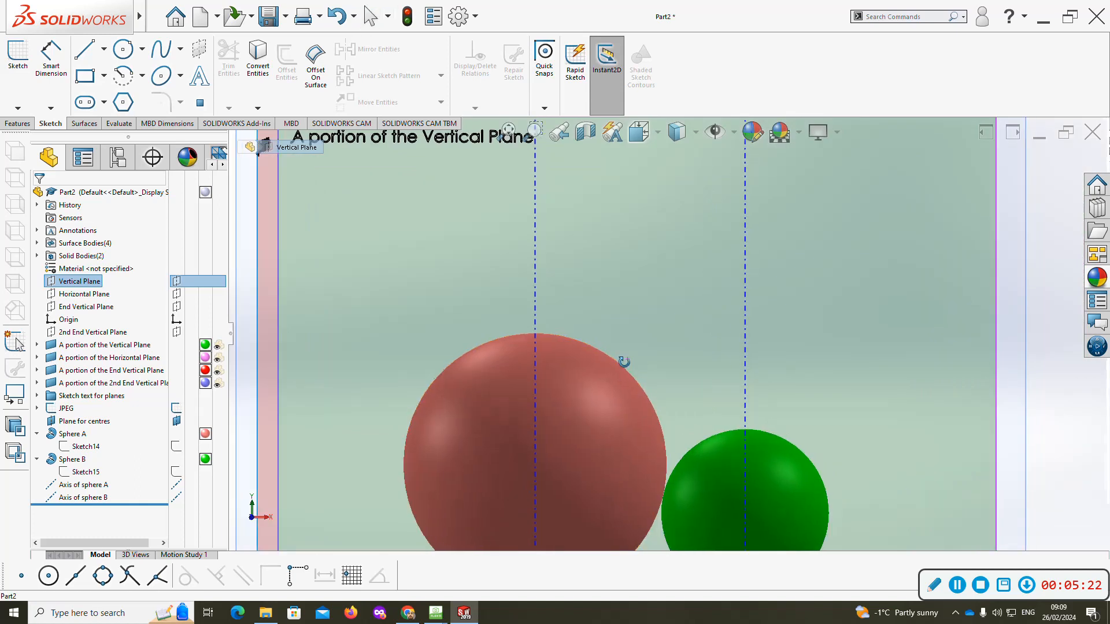
scroll(613, 384, up, 5)
middle_drag(619, 386, 665, 349)
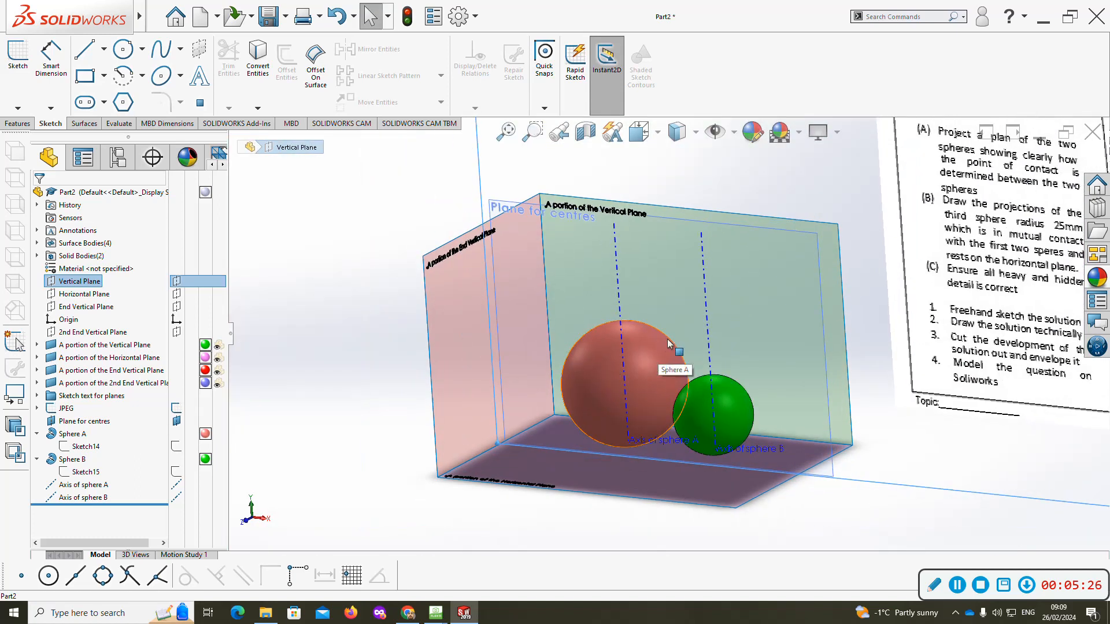
click(359, 219)
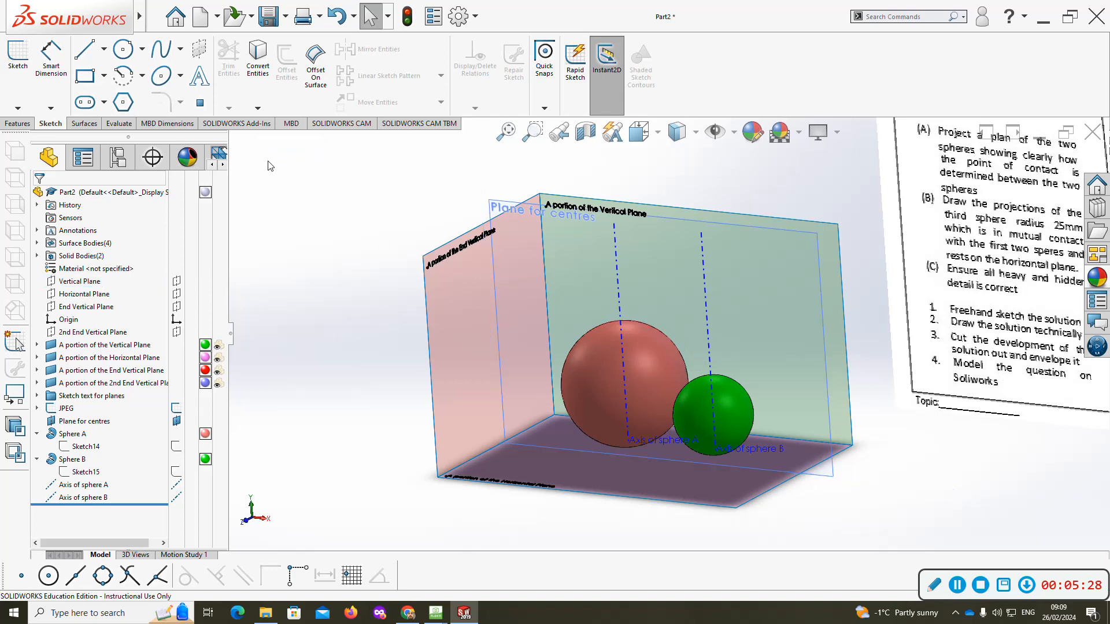
click(13, 59)
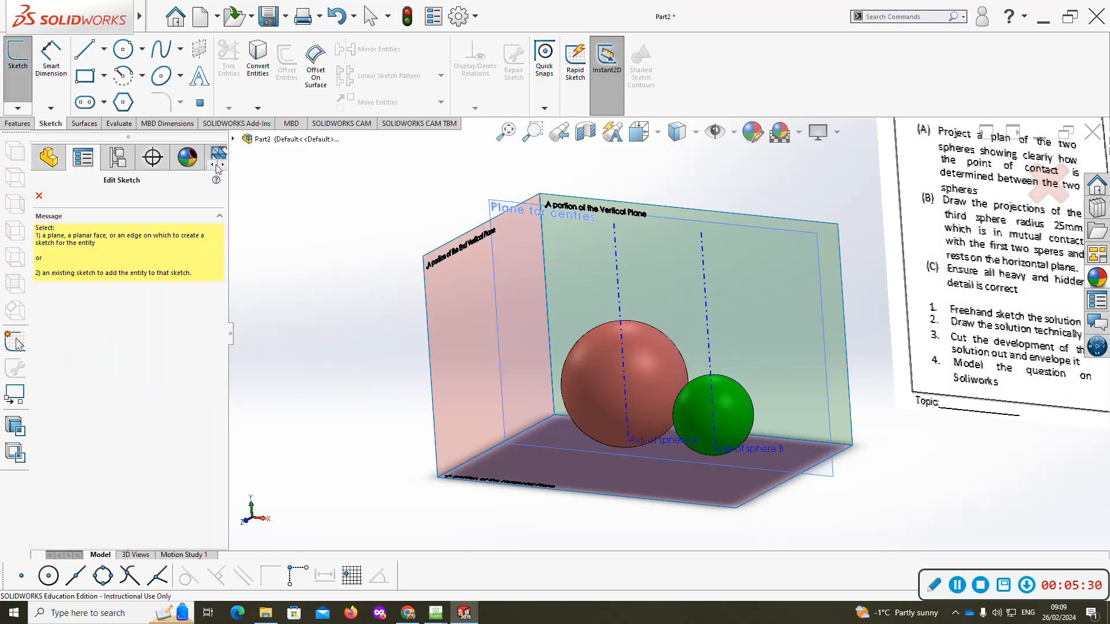
click(233, 139)
click(289, 229)
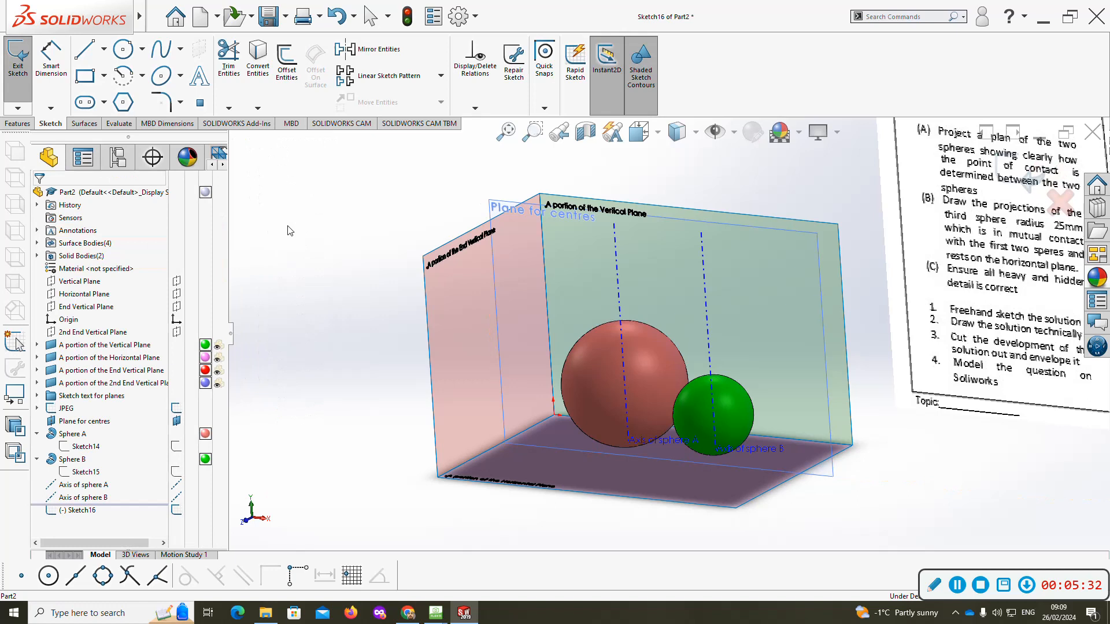
- Project the outlines of Spheres A and B onto the Vertical Plane sketch with Convert Entities
click(660, 342)
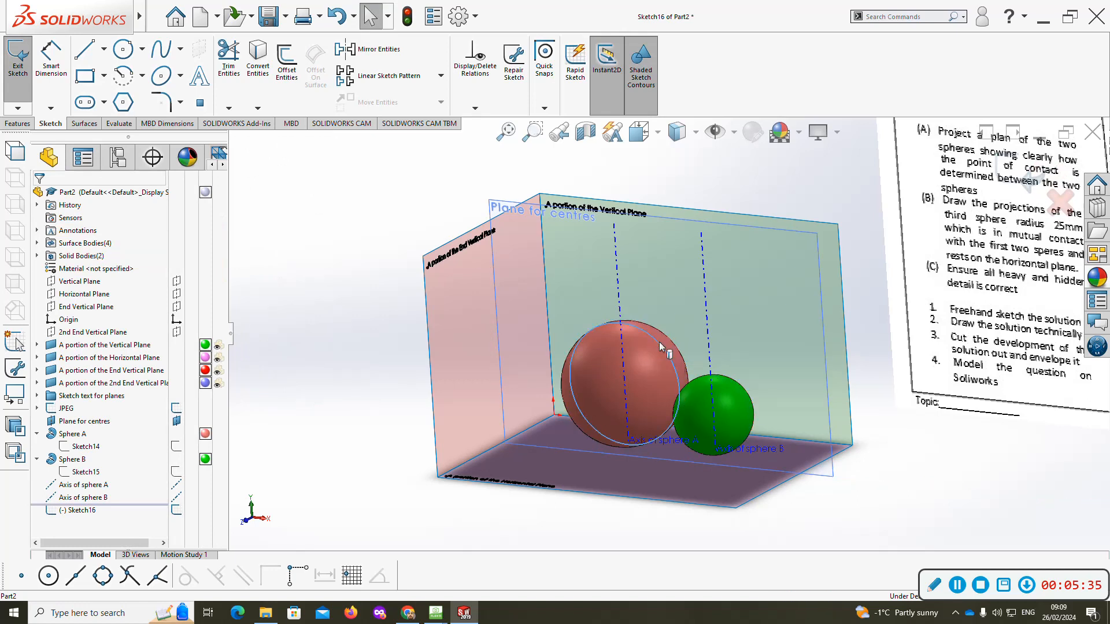
click(739, 396)
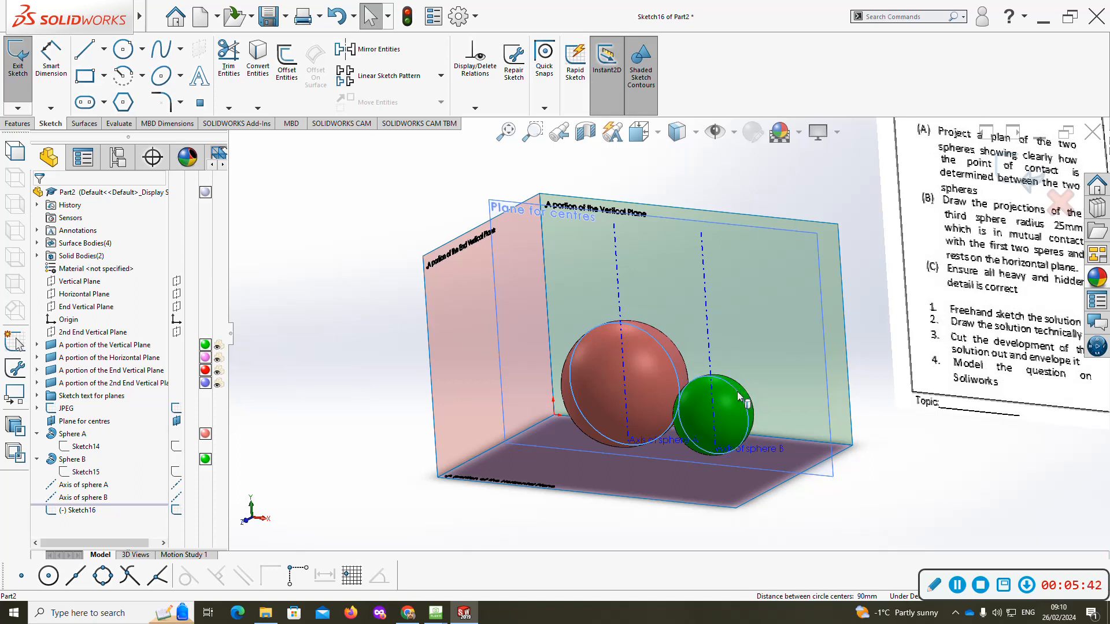
right_click(738, 397)
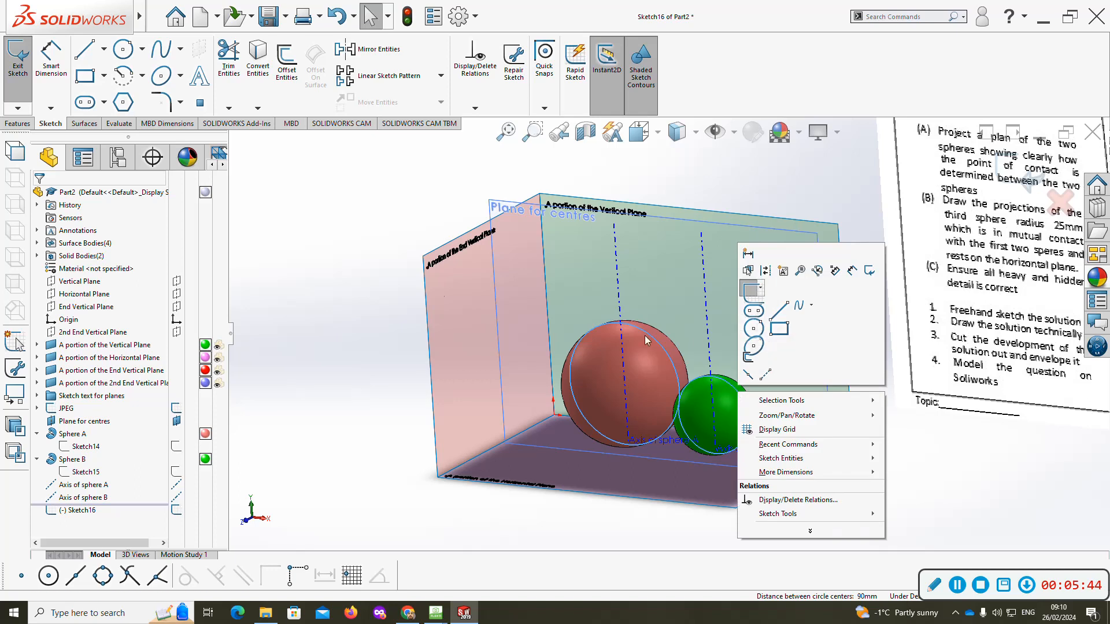
click(259, 50)
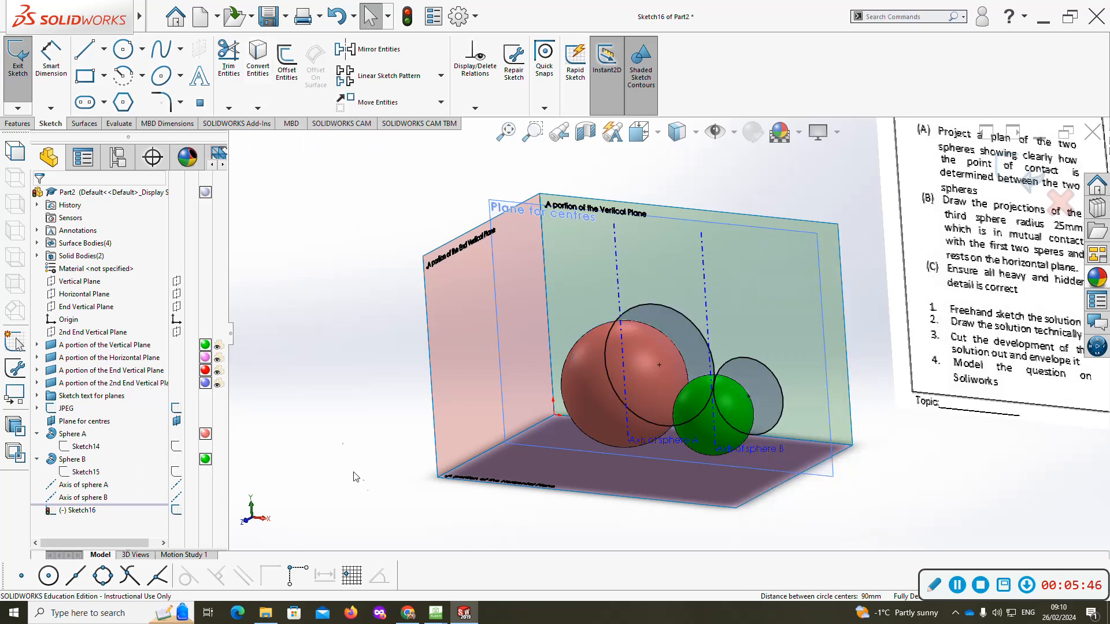
- Draw a centerline from the centre of Sphere A's projected circle to the centre of Sphere B's circle
key(ctrl+1)
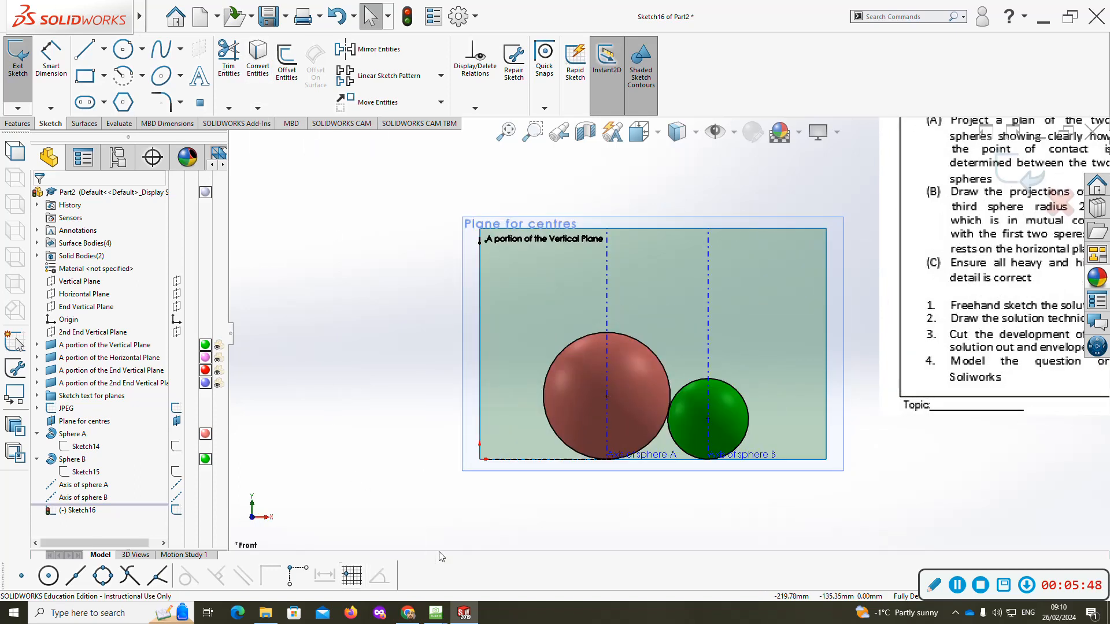
click(104, 48)
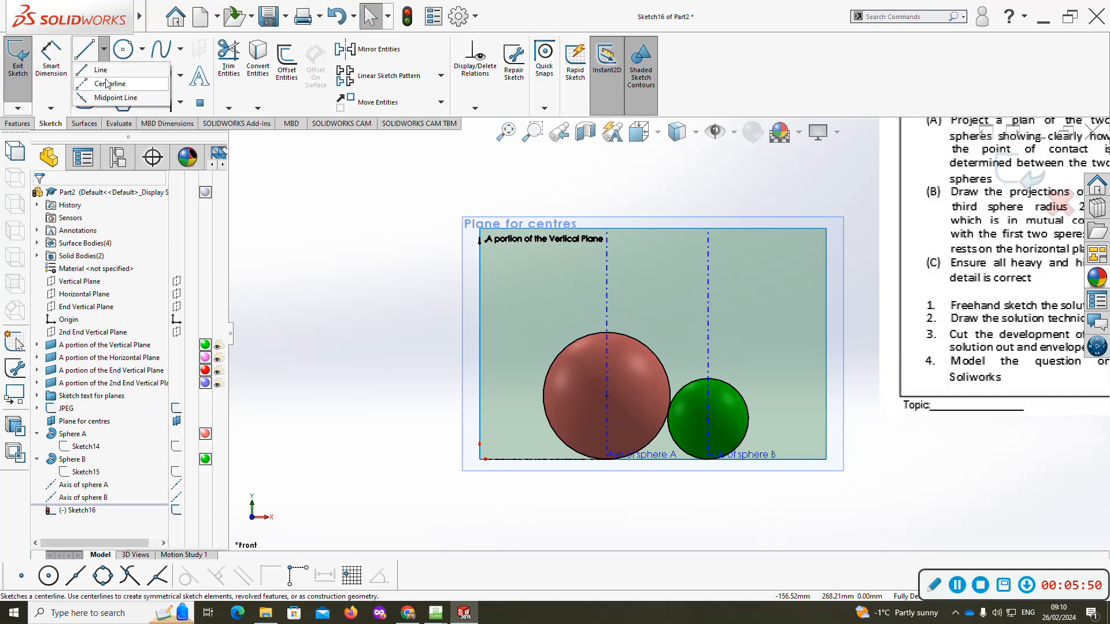
click(107, 84)
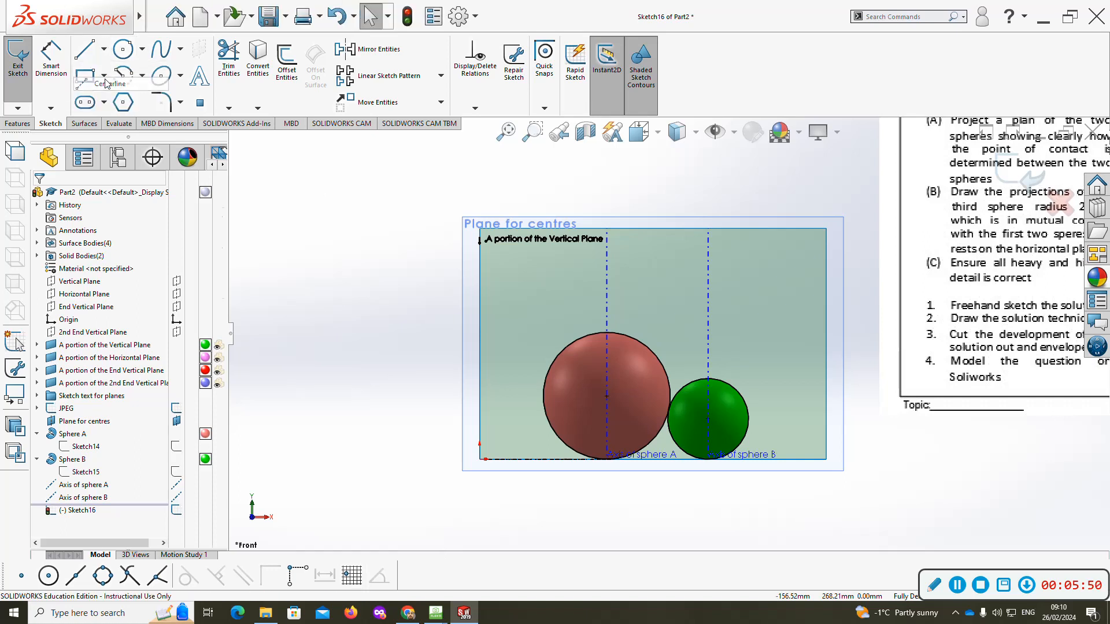
click(606, 396)
click(707, 418)
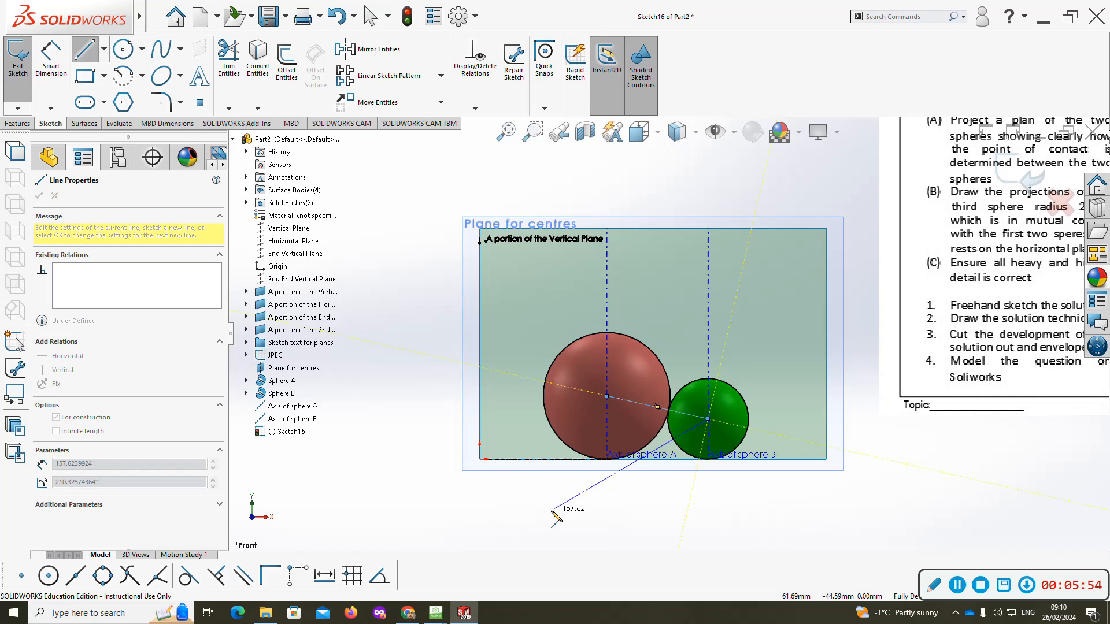
key(Escape)
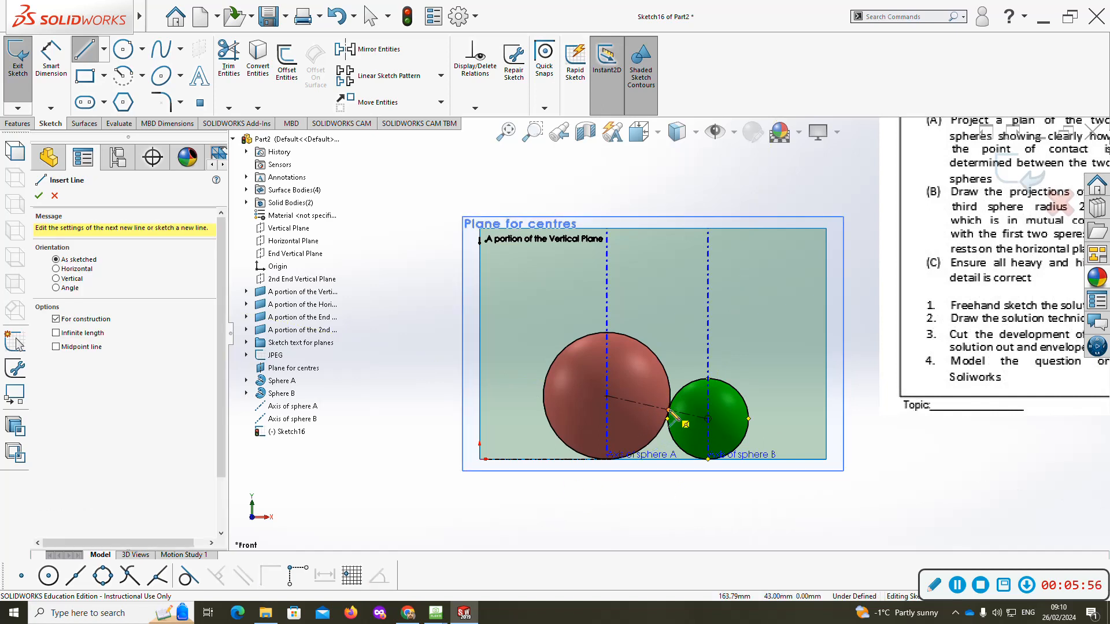
- Place a sketch point where the centerline crosses the two circles' point of contact, and exit the sketch
click(197, 16)
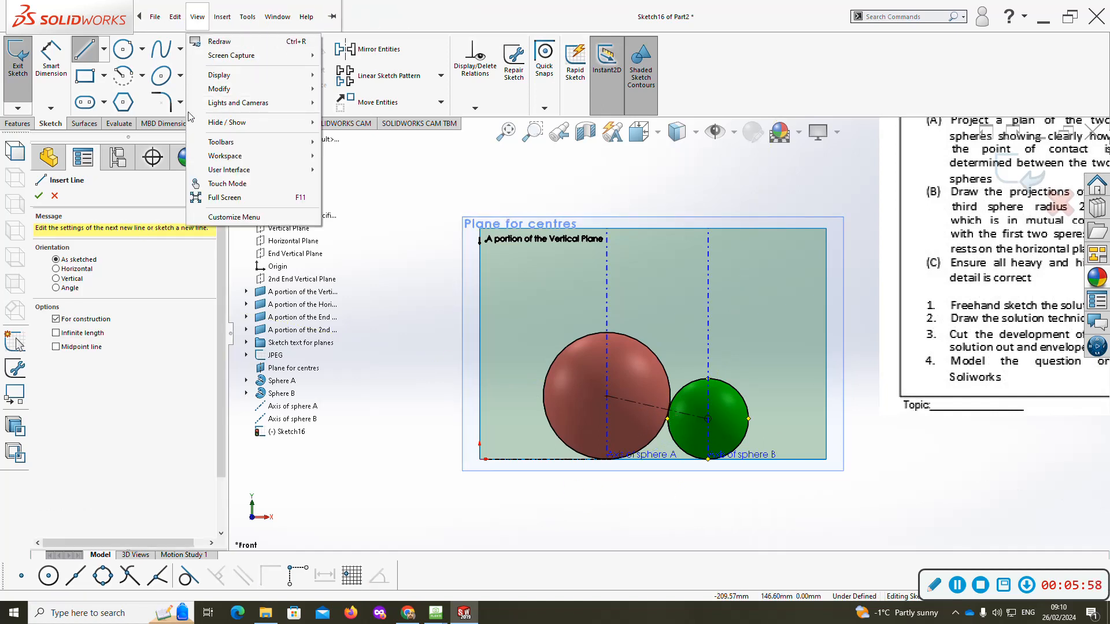
click(330, 146)
click(199, 103)
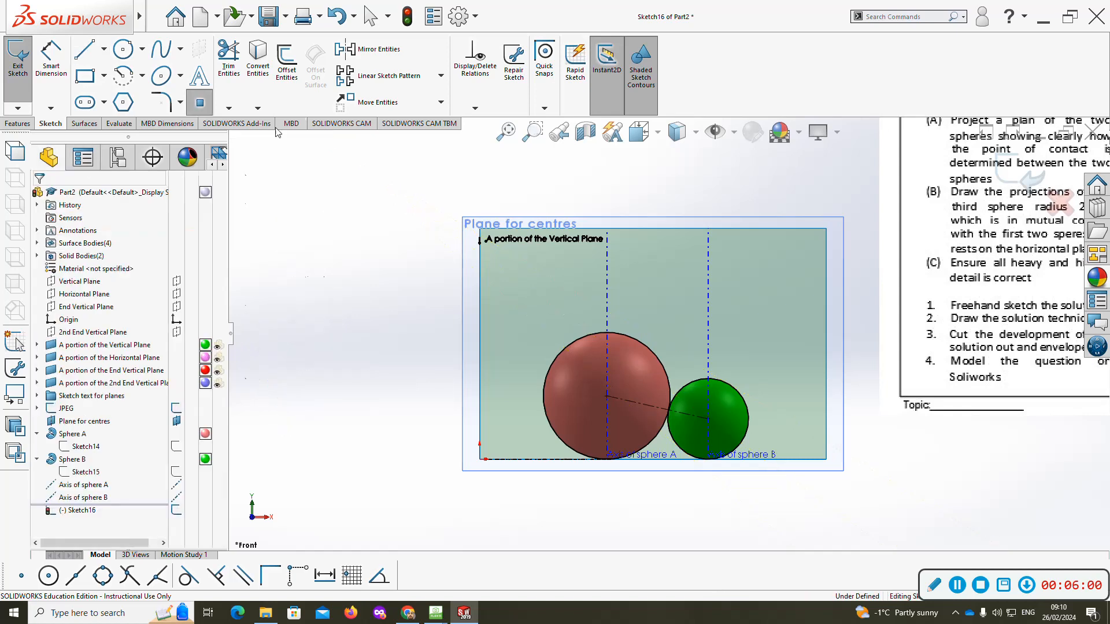
scroll(685, 425, down, 3)
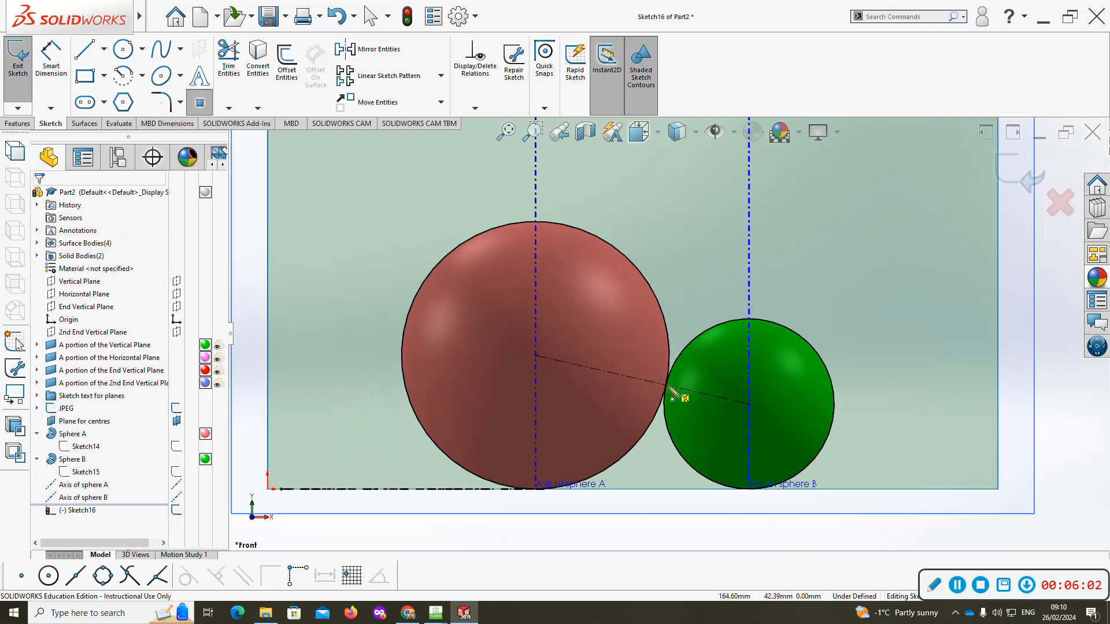
click(667, 386)
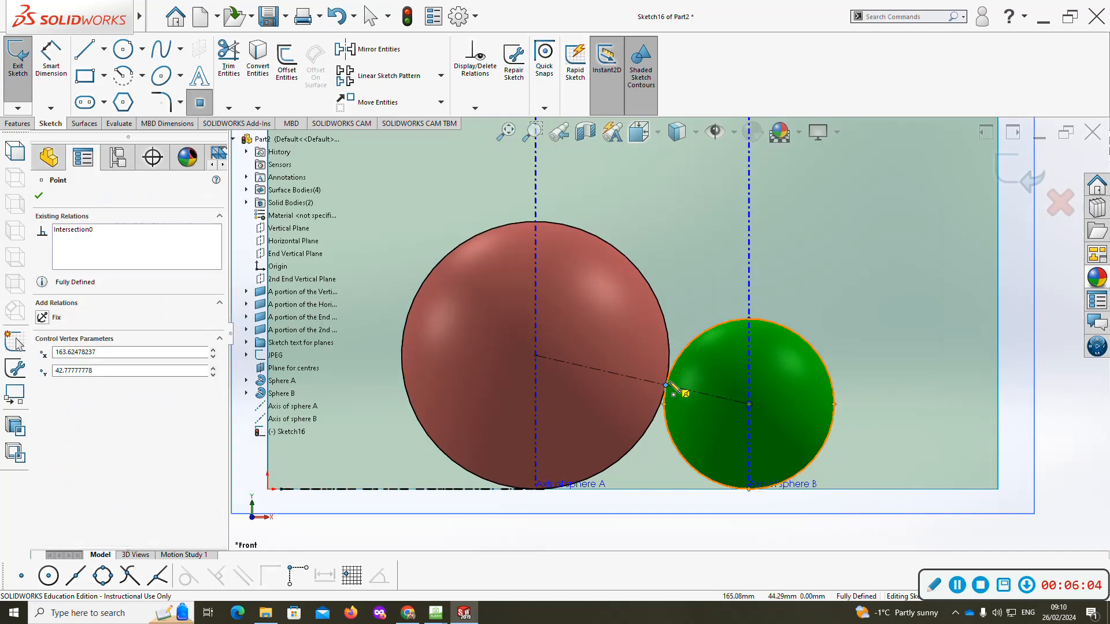
key(Escape)
scroll(678, 380, up, 3)
middle_drag(678, 380, 642, 462)
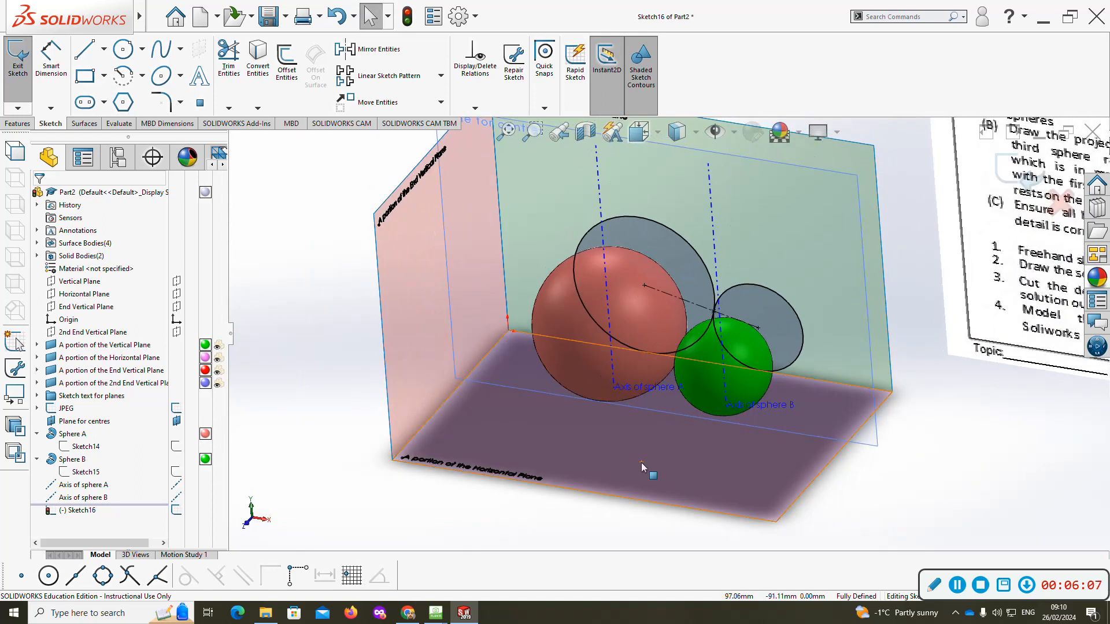
click(22, 56)
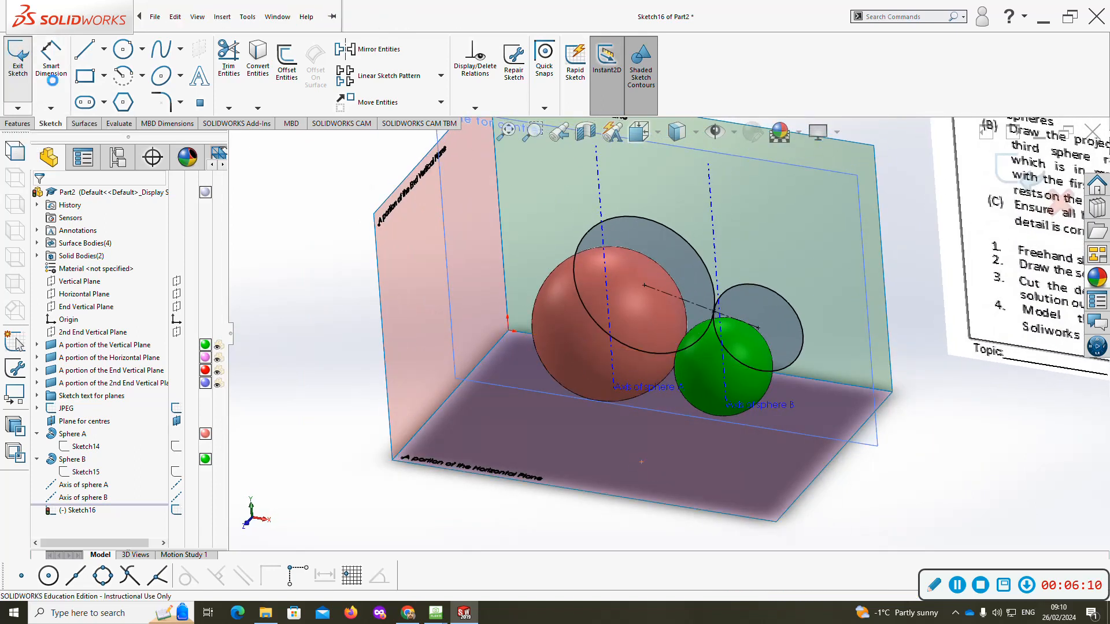
- Rename the finished Vertical Plane sketch as "Elevation of A and B with POC" and rebuild the model
click(71, 511)
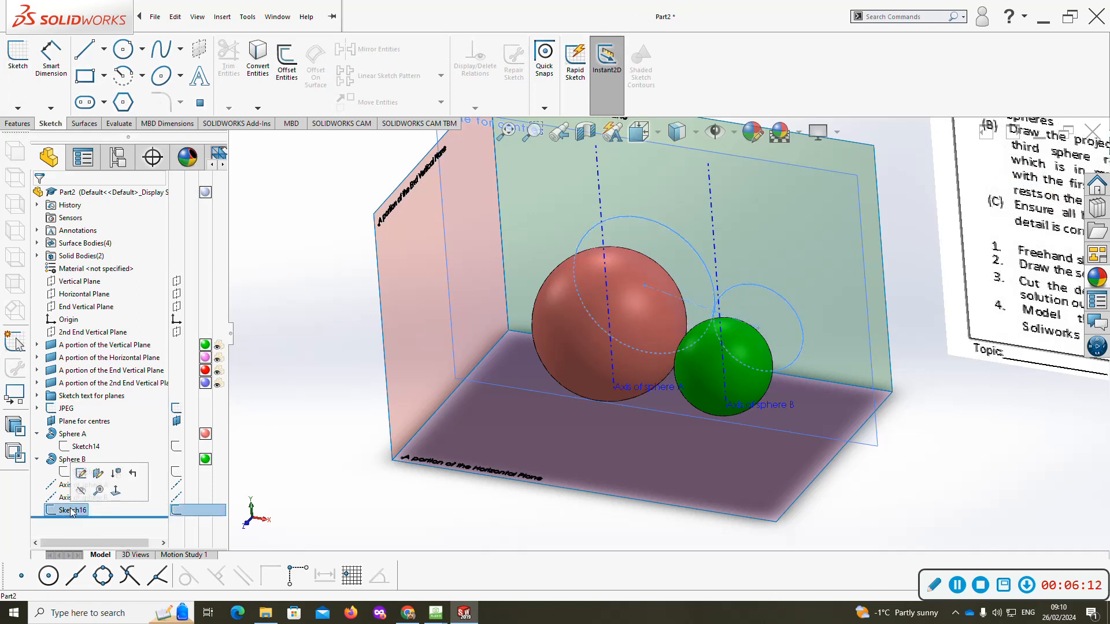
click(70, 510)
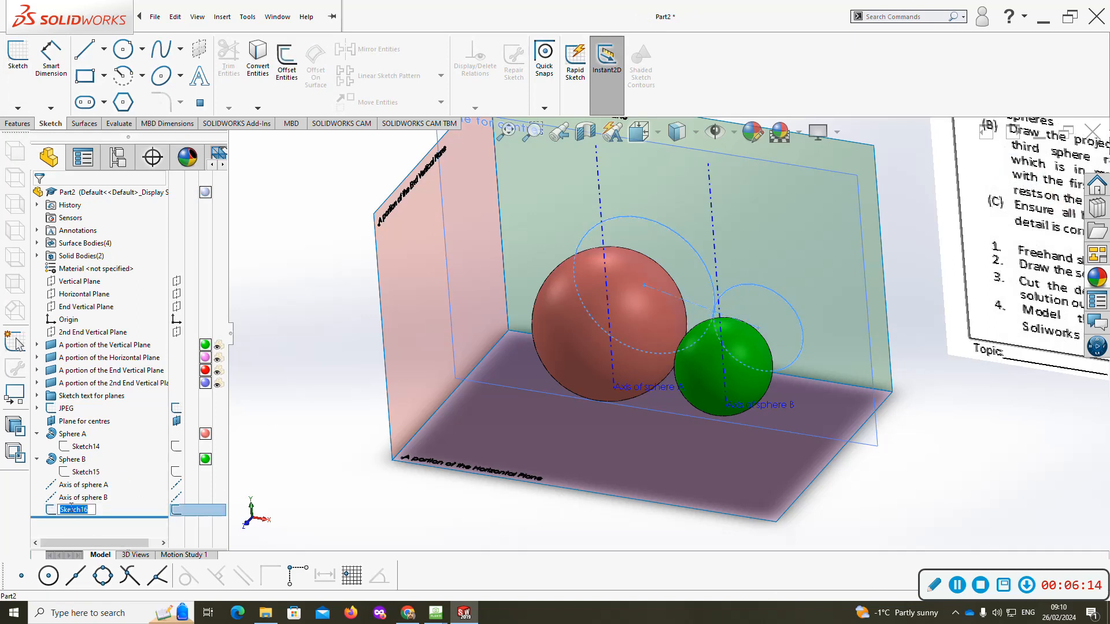
text(Elevation of A and B with POC)
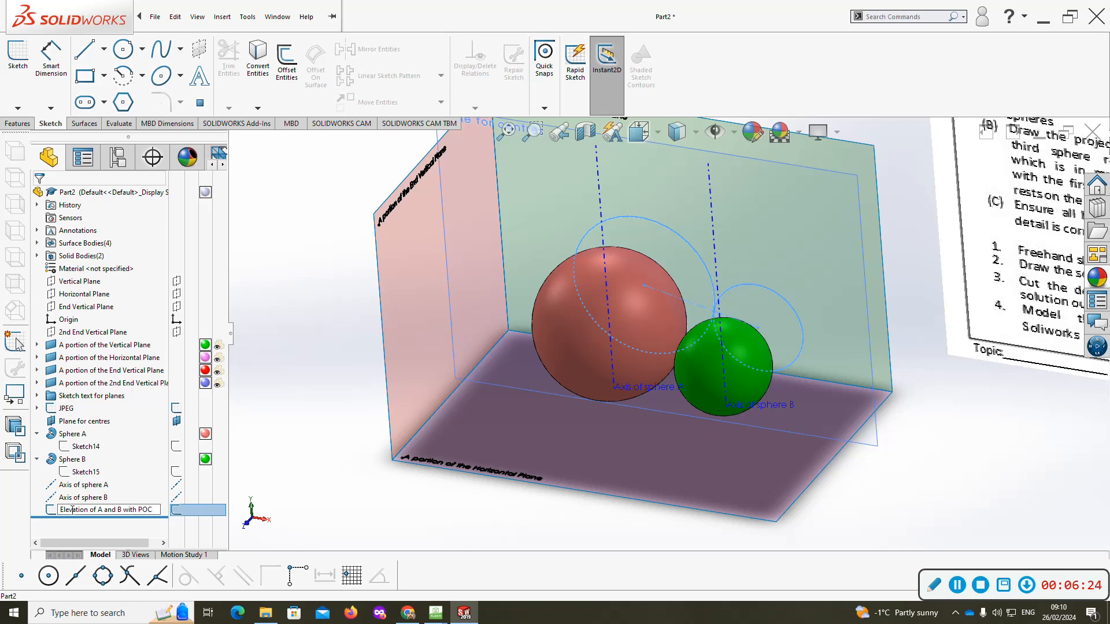
key(ctrl+b)
key(f)
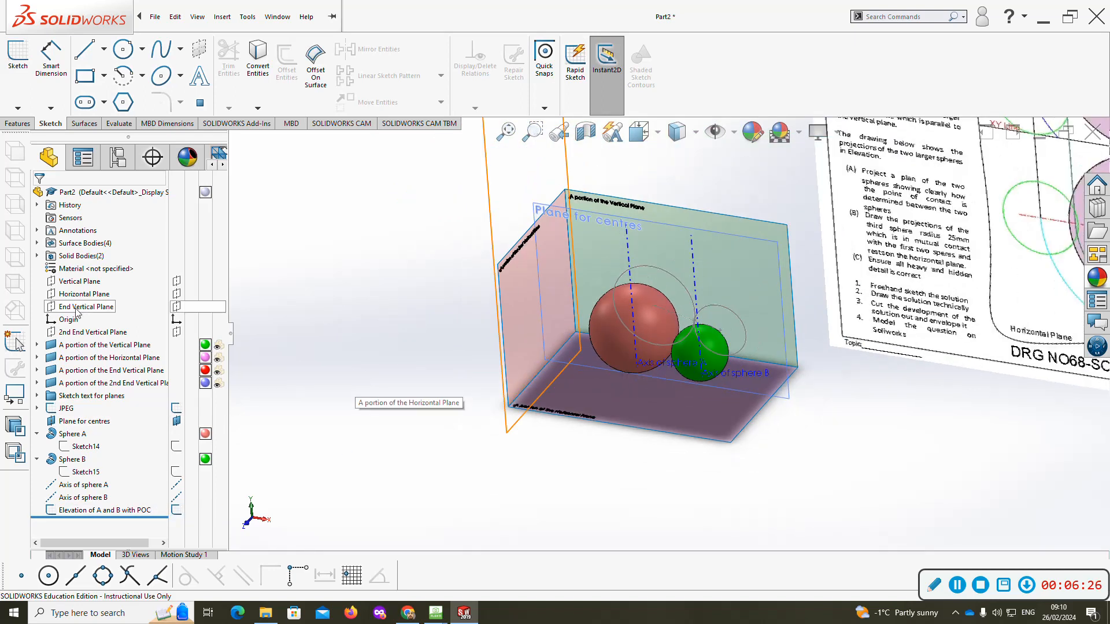
- Start a new sketch on the Horizontal Plane, viewed normal to the plane
click(74, 295)
key(ctrl+8)
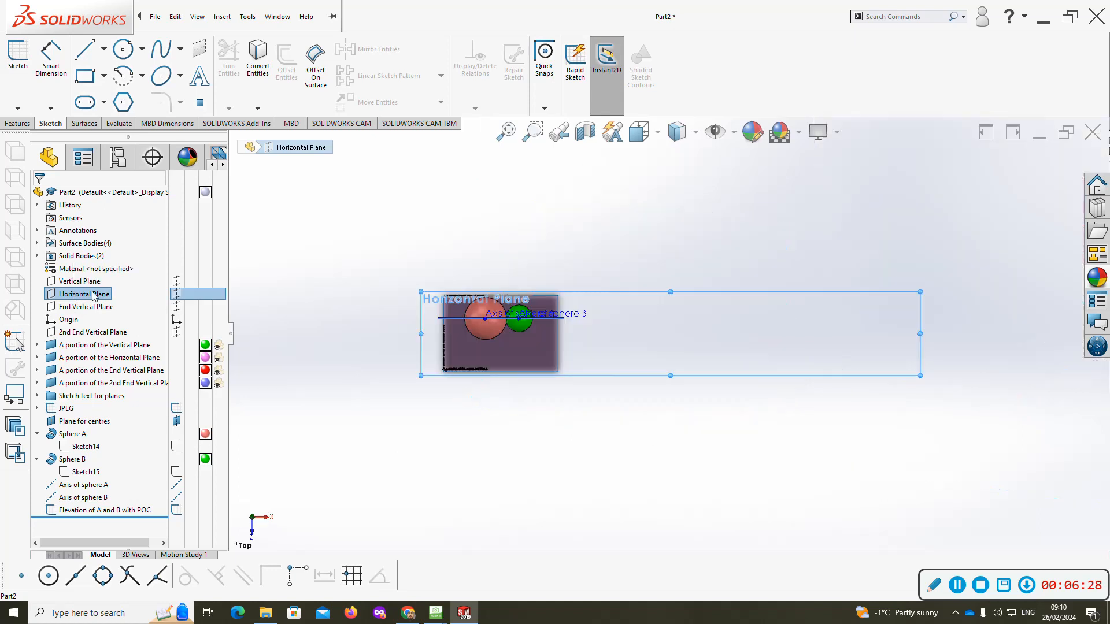
scroll(465, 299, down, 5)
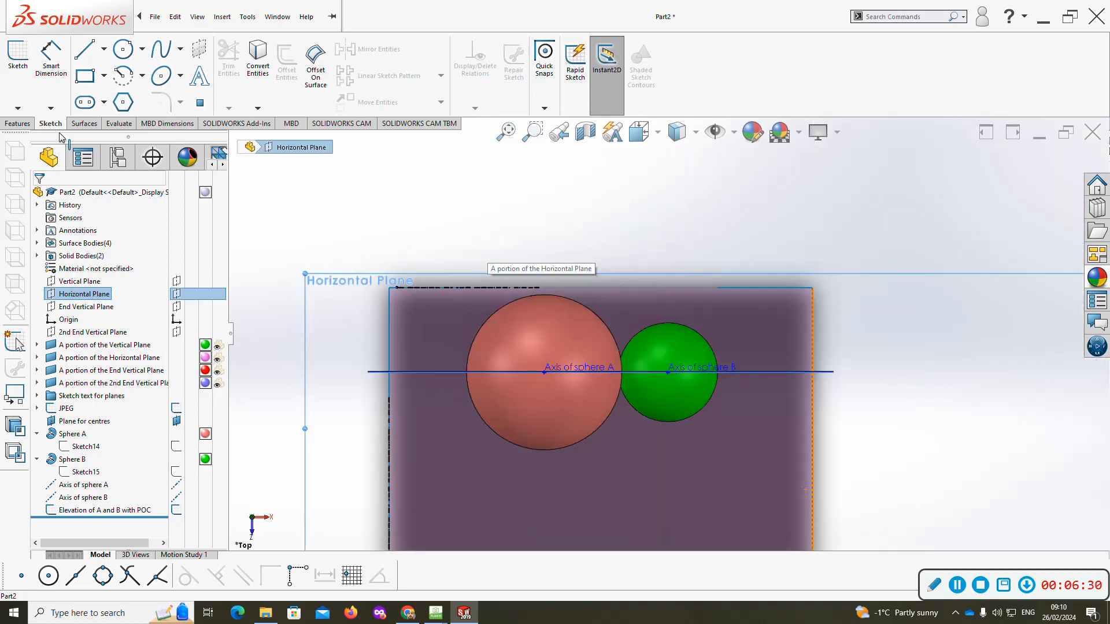
click(13, 58)
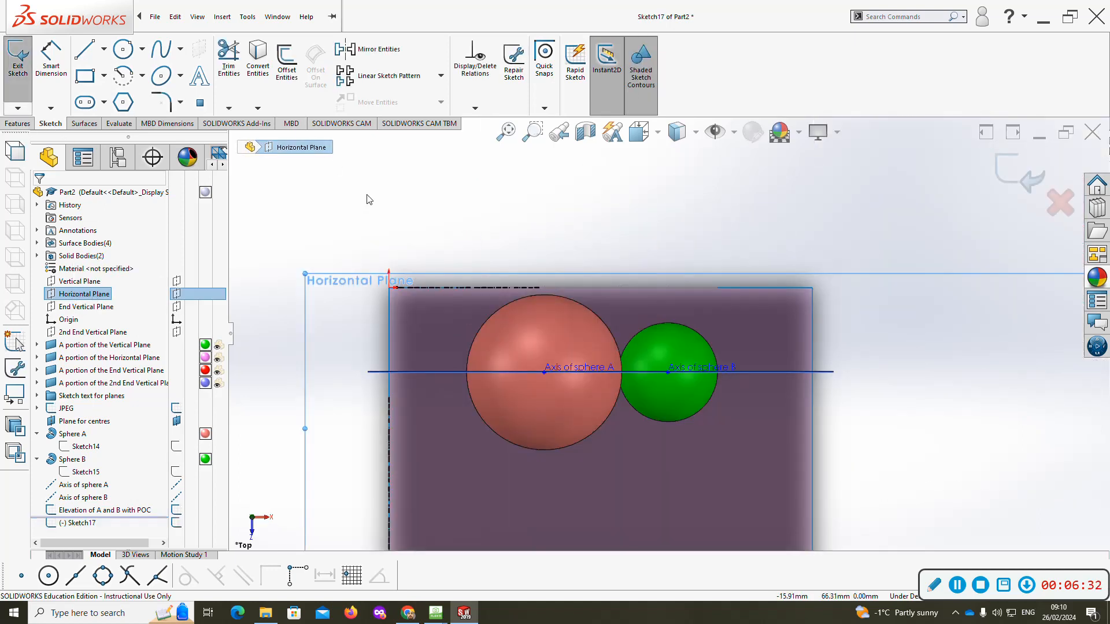
- Project the outlines of Spheres A and B onto the Horizontal Plane sketch with Convert Entities
click(278, 16)
click(259, 53)
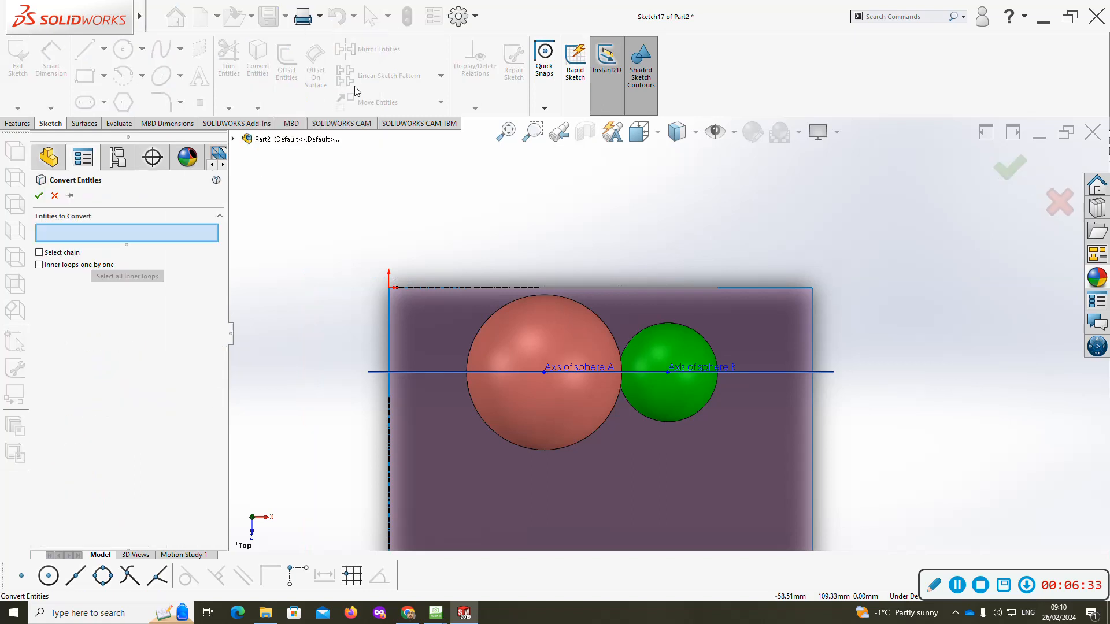
click(603, 326)
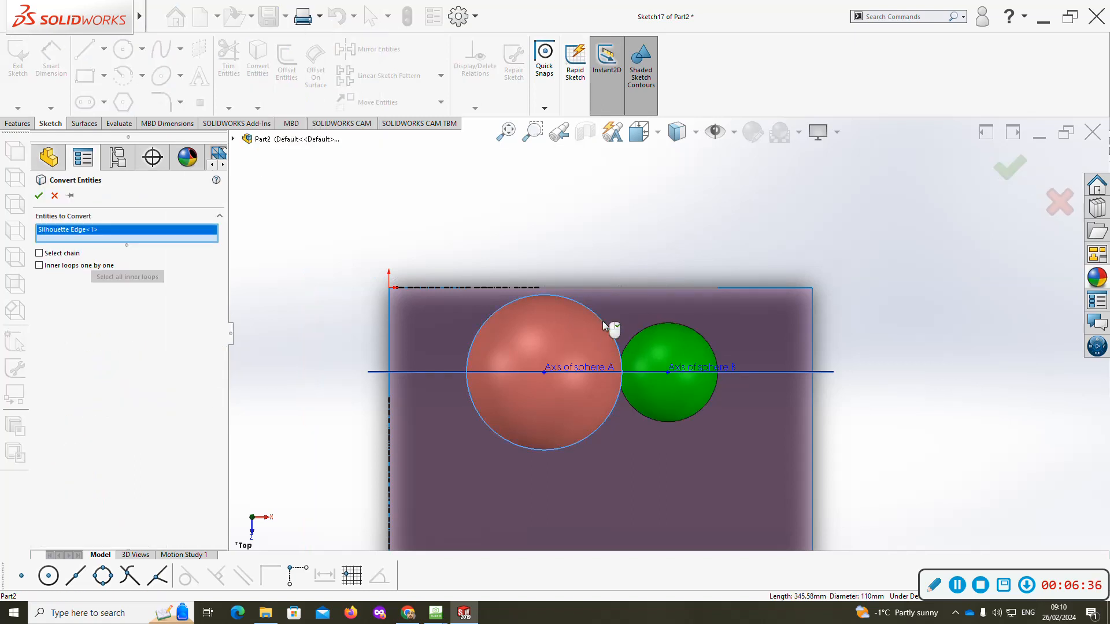
right_click(603, 326)
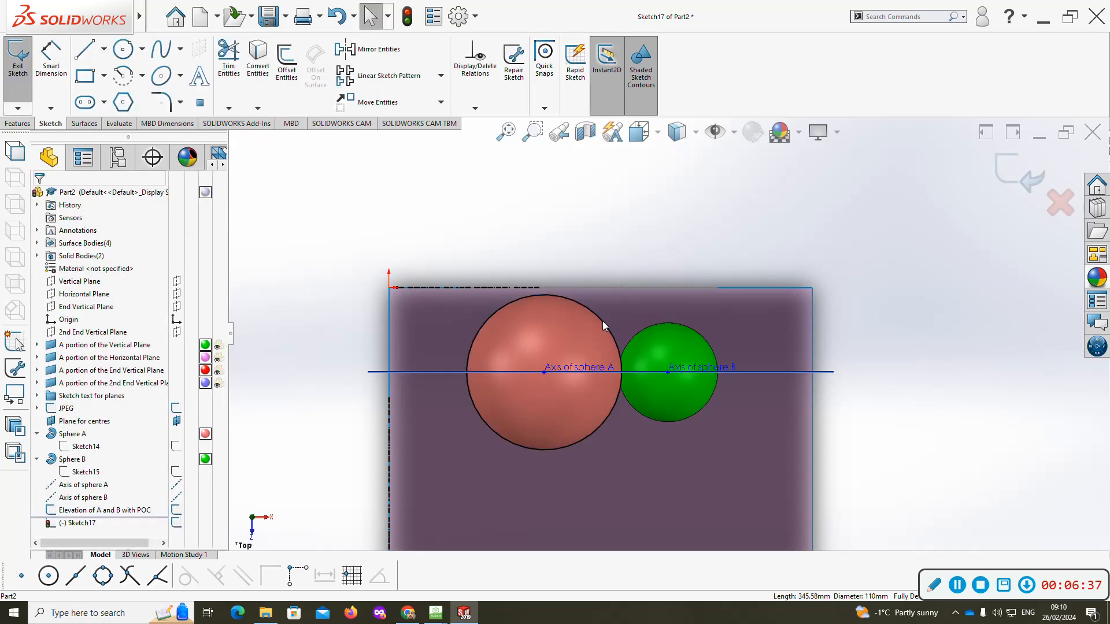
click(648, 329)
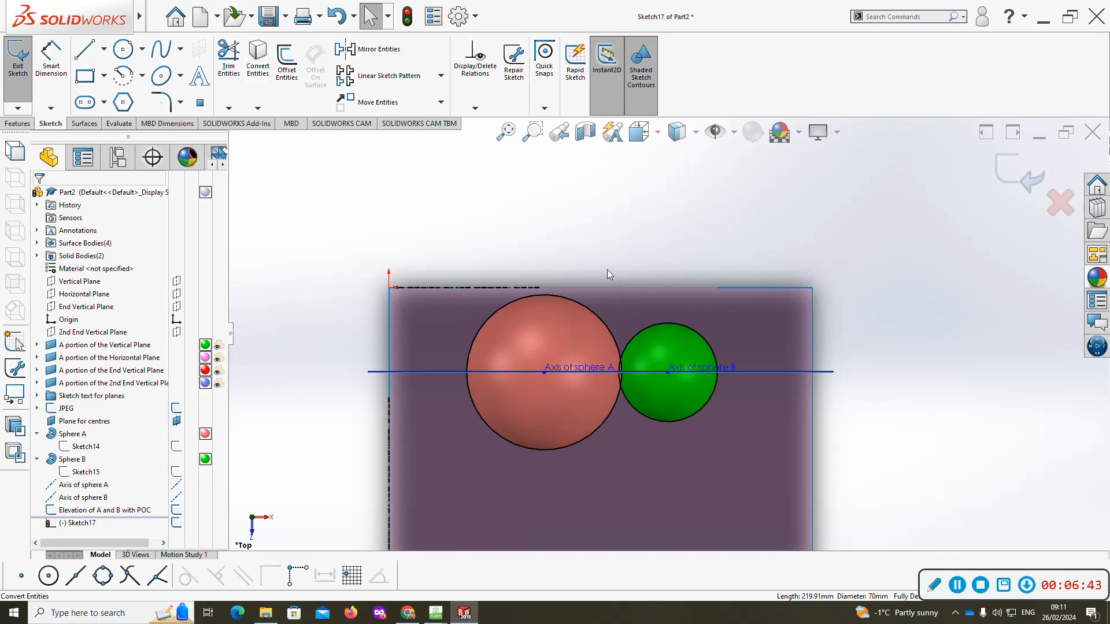
- Trim the part of Sphere B's projected circle inside Sphere A's circle, keeping the trimmed arc as construction geometry
scroll(670, 354, down, 5)
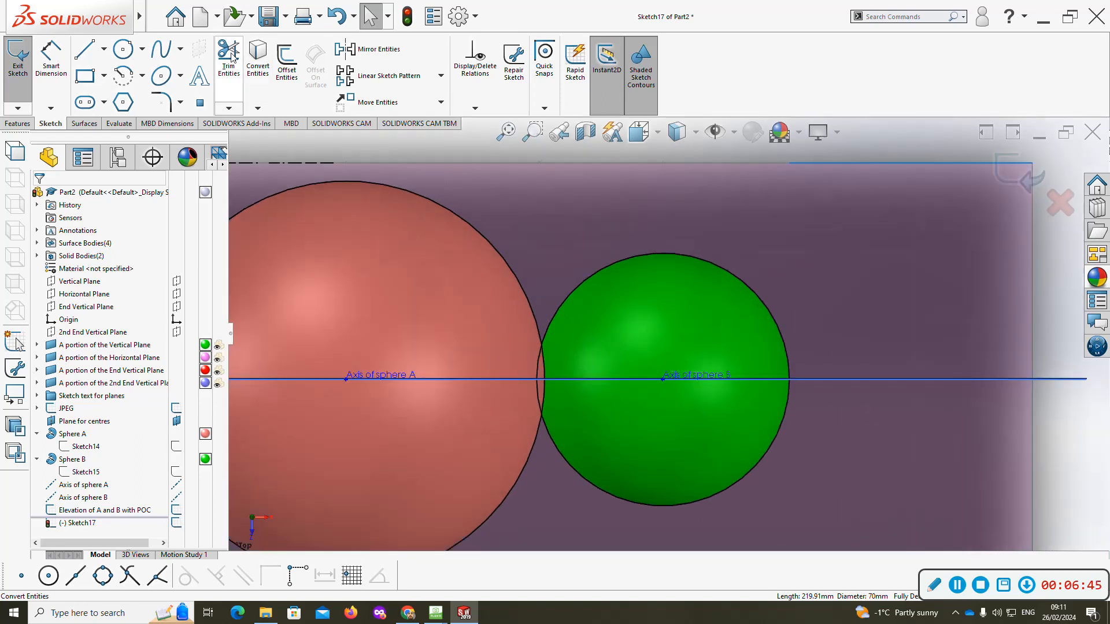
click(232, 55)
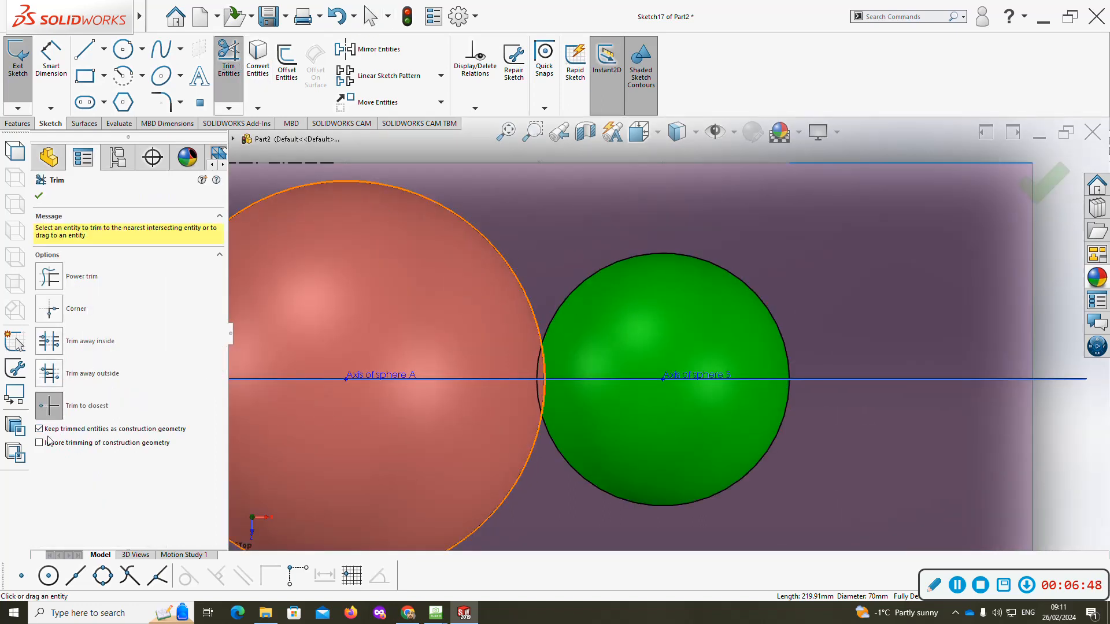
click(535, 373)
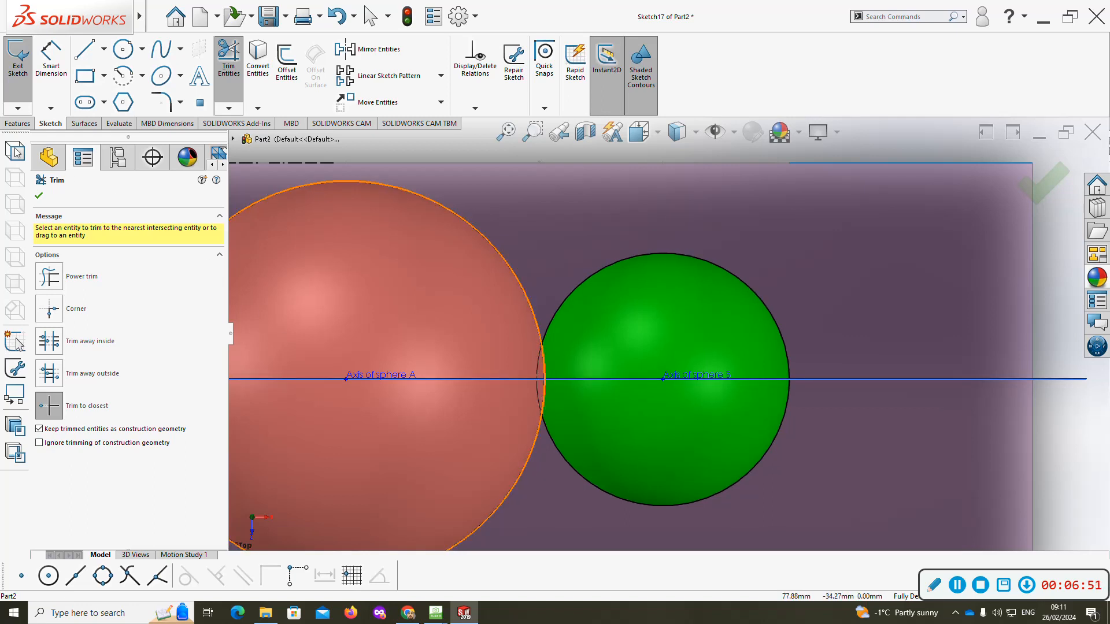
click(38, 196)
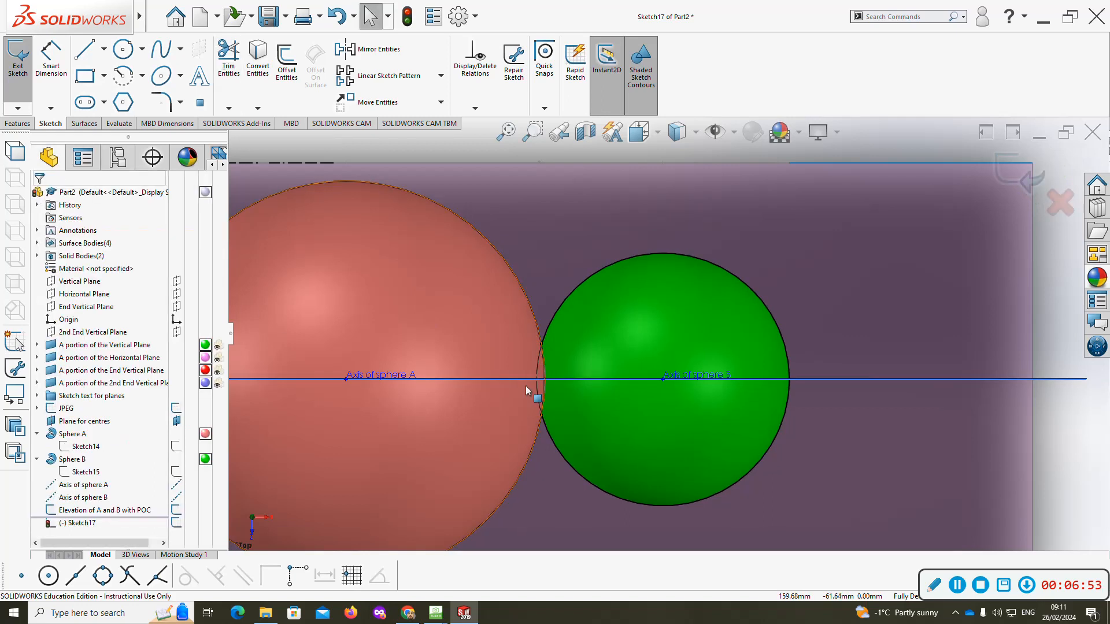
scroll(598, 352, down, 3)
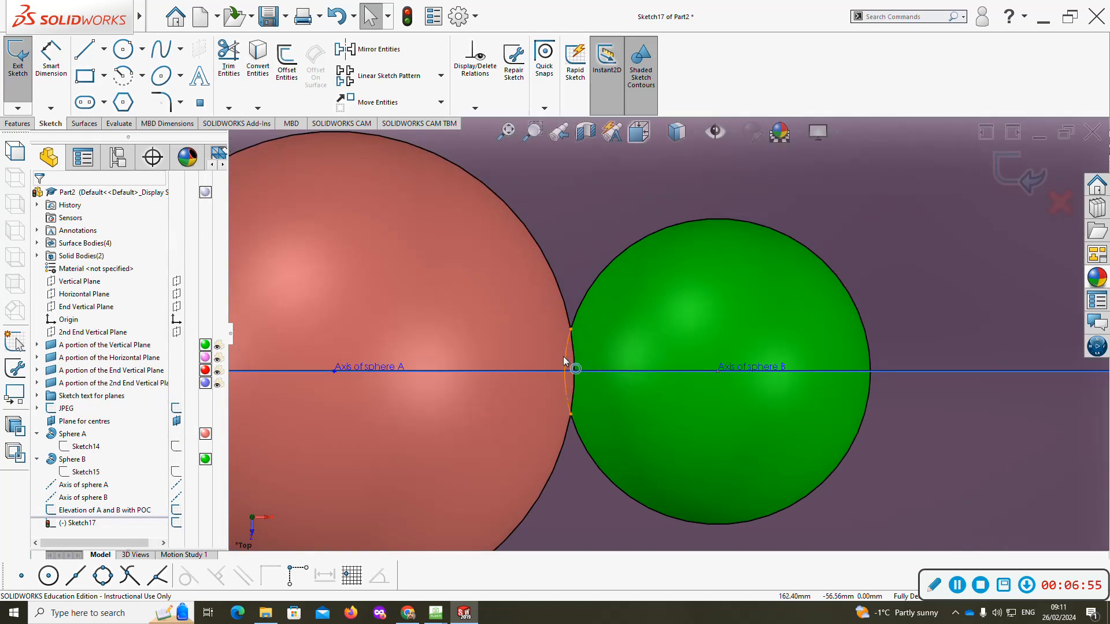
scroll(564, 352, up, 5)
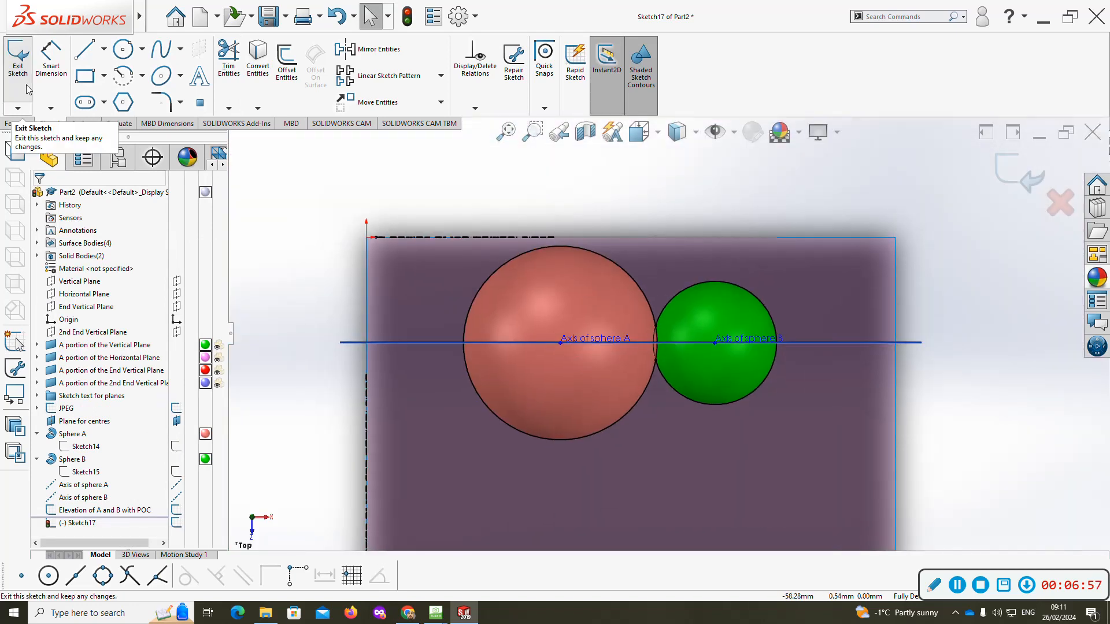
- Draw a centerline from the overlap of the two projected circles back to the edge shared with the Vertical Plane
middle_drag(585, 297, 577, 211)
scroll(700, 430, down, 4)
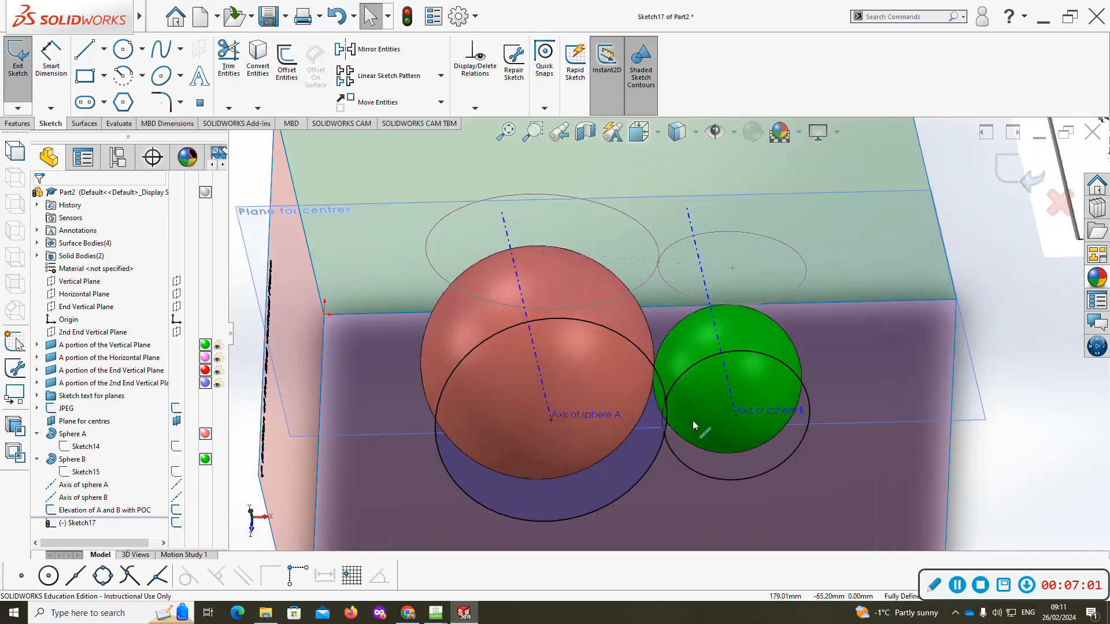
click(102, 51)
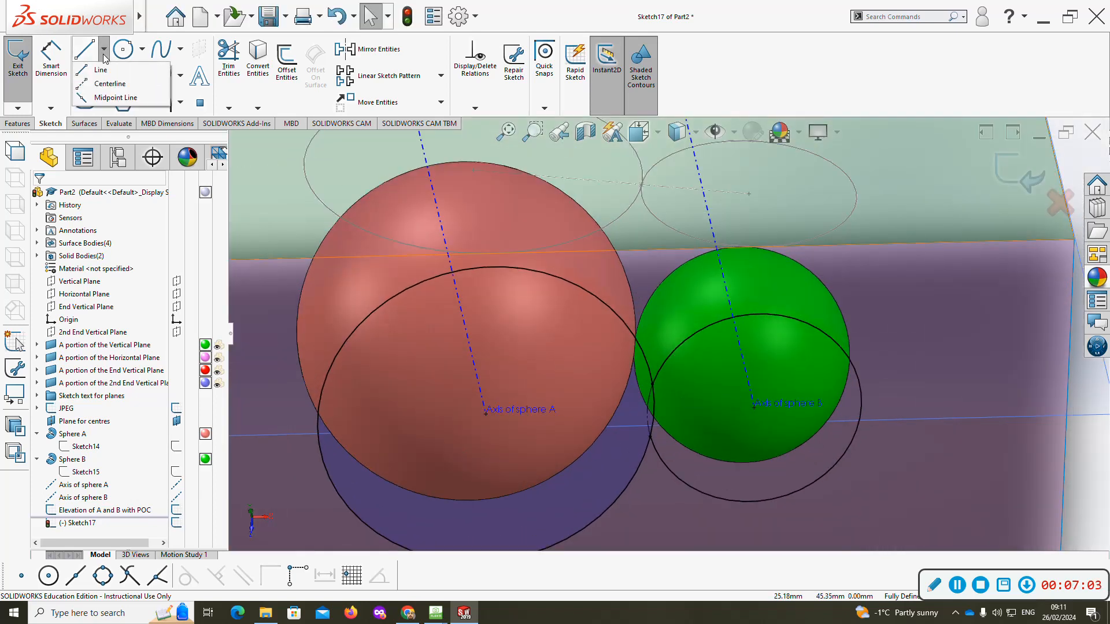
click(110, 84)
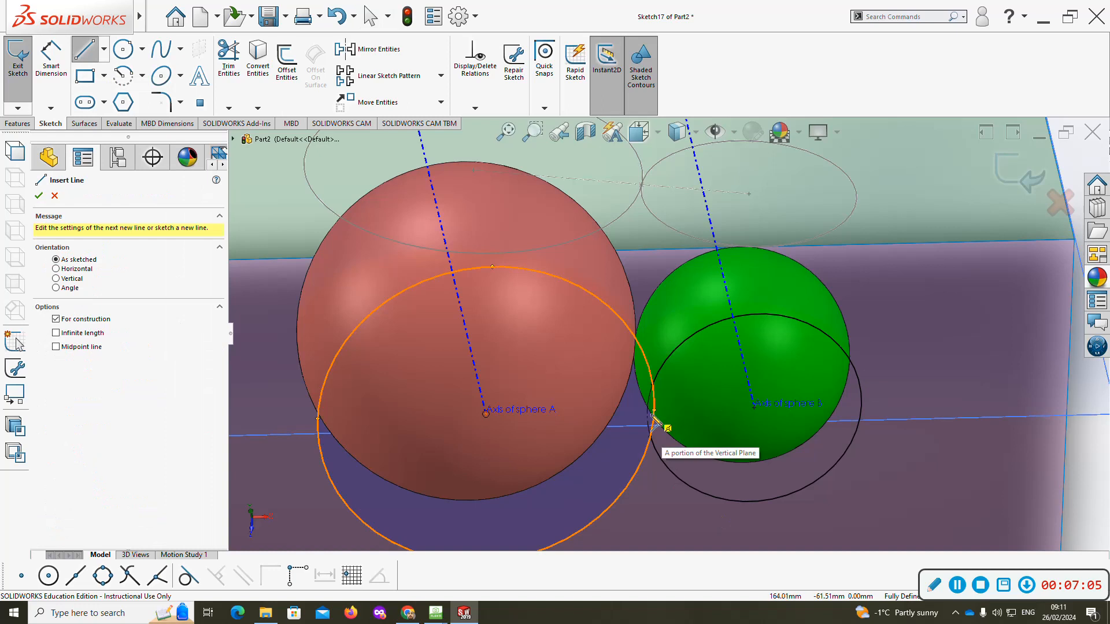
scroll(653, 412, down, 5)
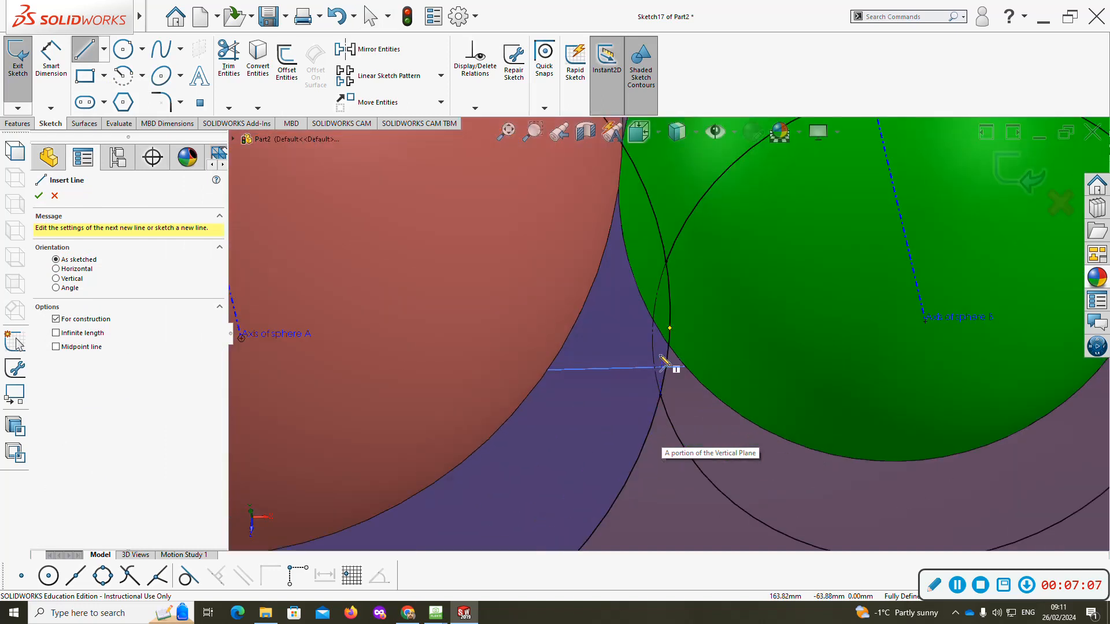
click(664, 360)
scroll(669, 355, up, 6)
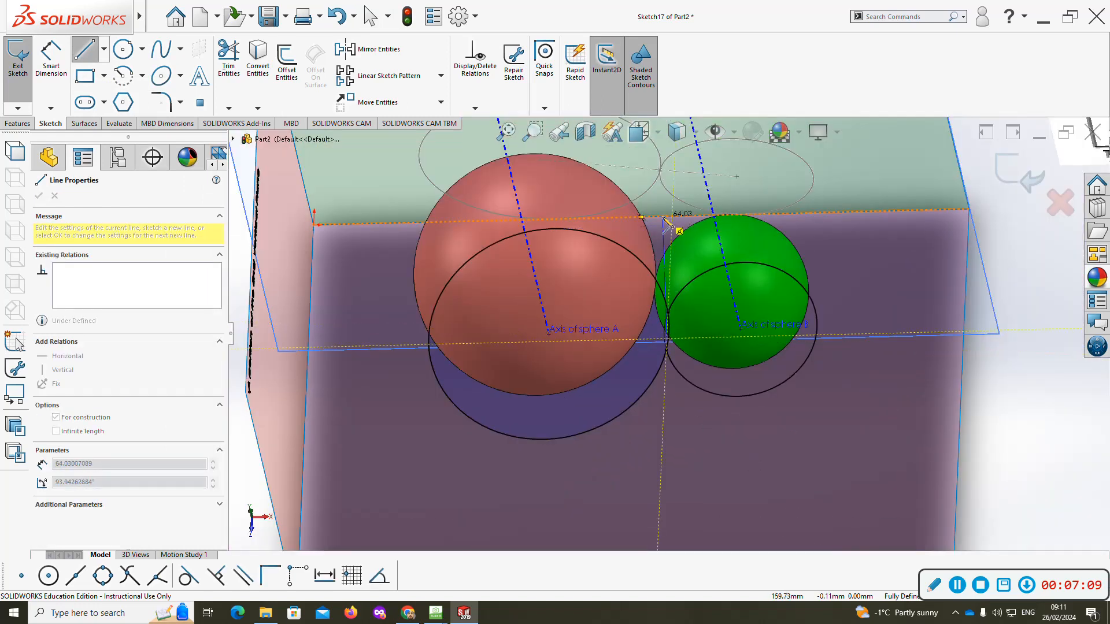
click(673, 218)
key(Escape)
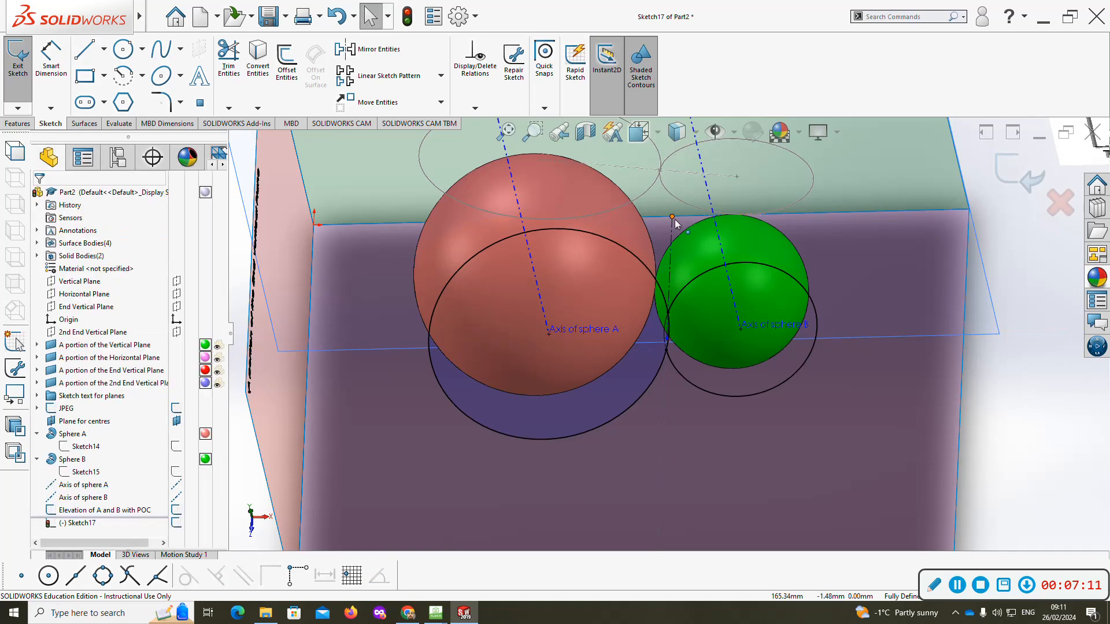
- Add a Vertical relation between the centerline's endpoint on the plane edge and the contact point in the elevation sketch
click(672, 218)
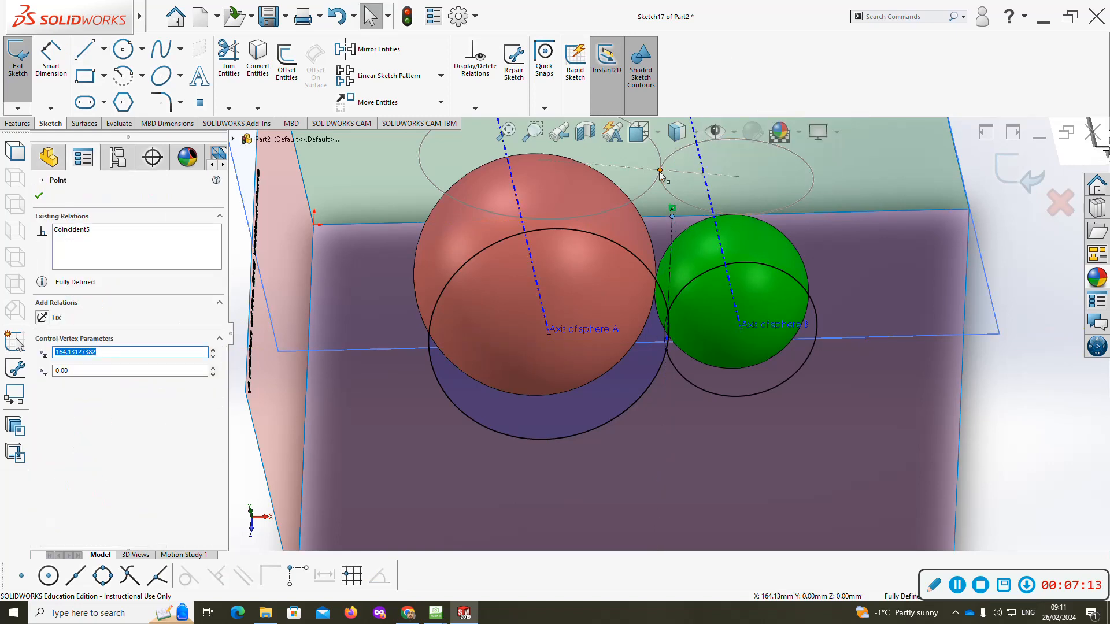
ctrl+click(660, 171)
key(s)
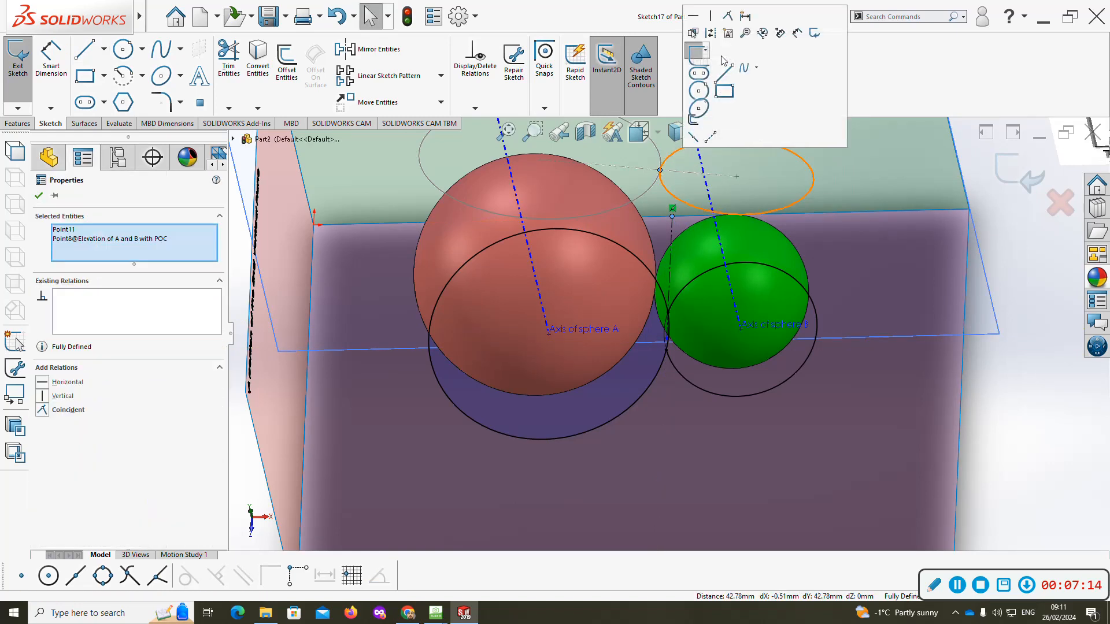
click(710, 21)
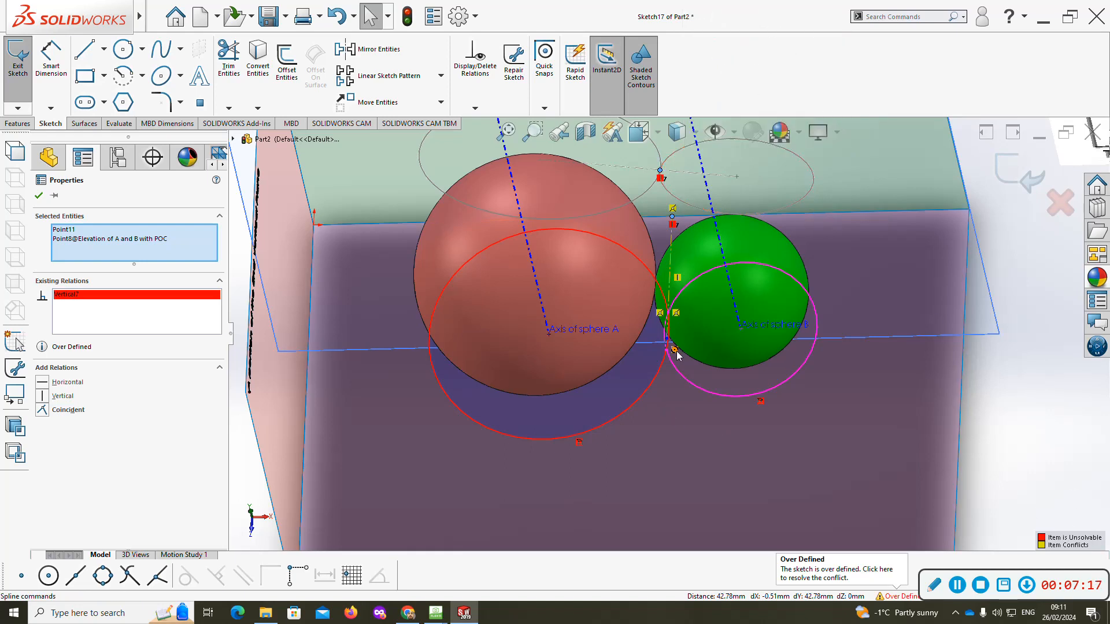
- Delete the conflicting coincident relation on the centerline near the overlap of the two circles to resolve the over-defined sketch
scroll(714, 352, down, 3)
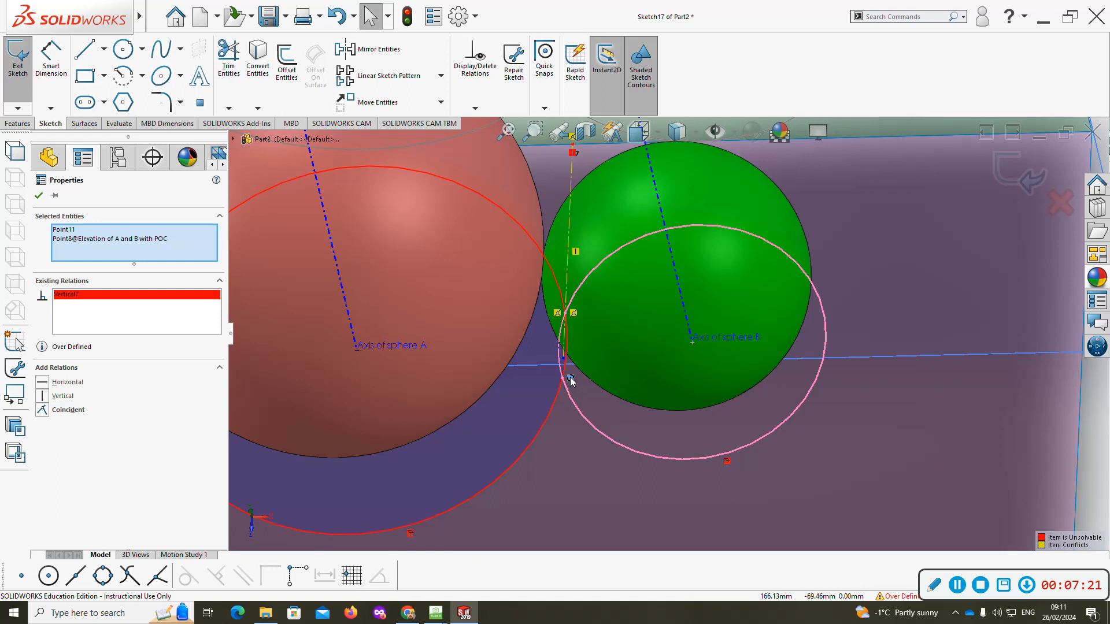
key(Escape)
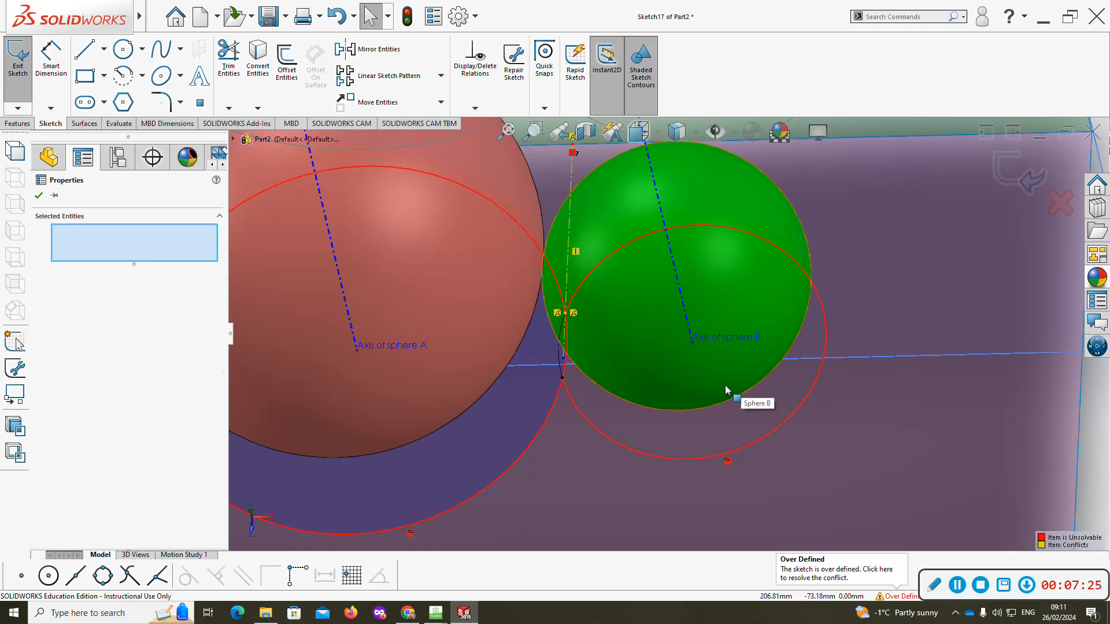
key(Escape)
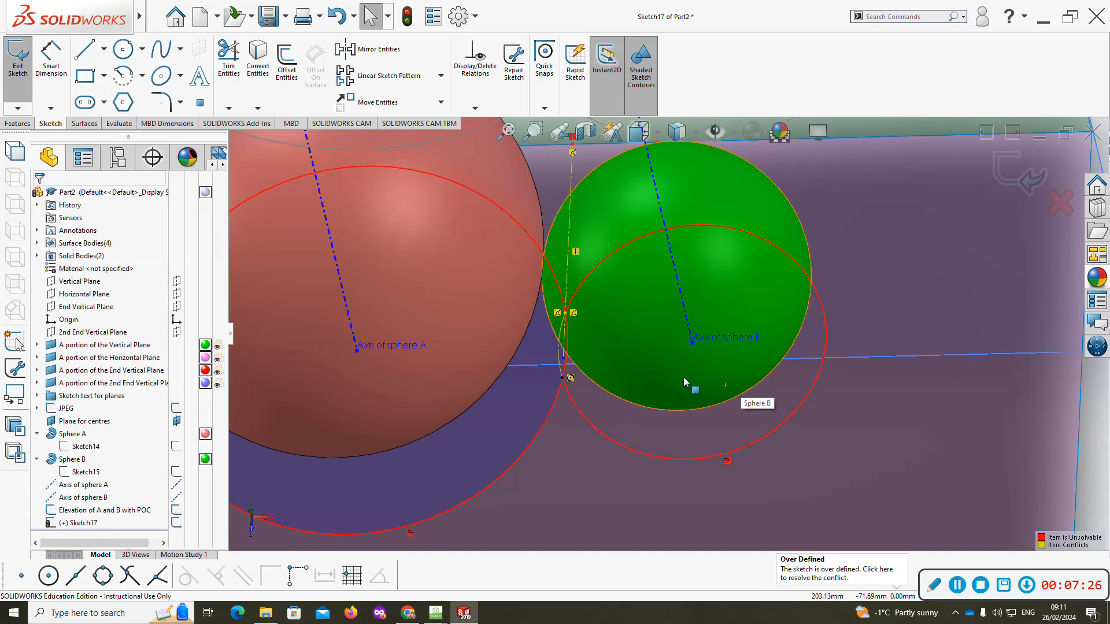
click(559, 316)
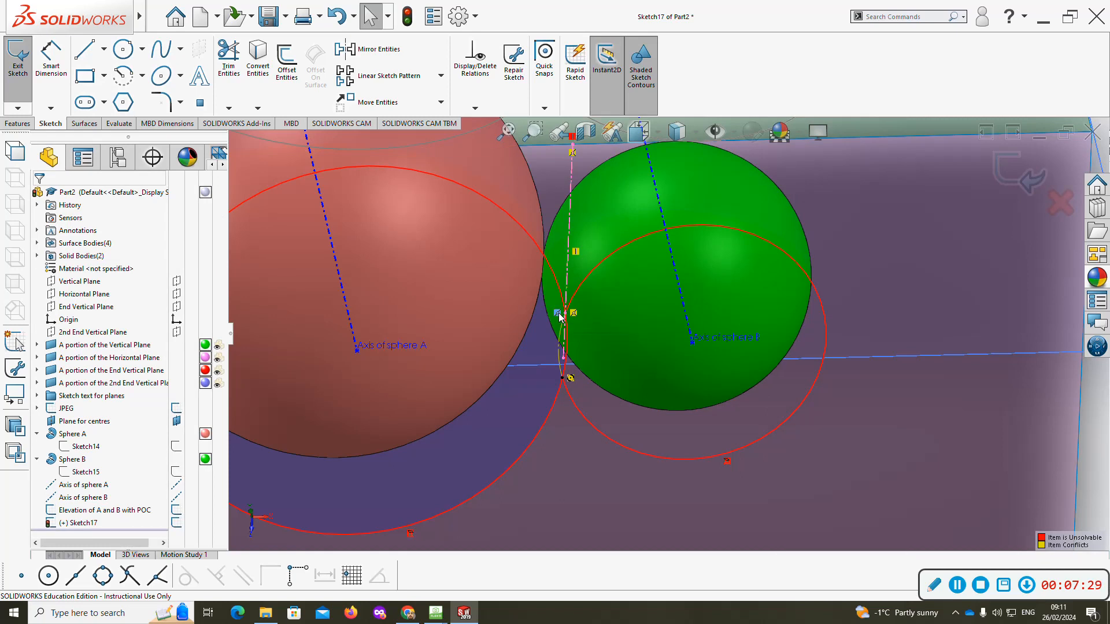
key(Delete)
scroll(589, 341, up, 3)
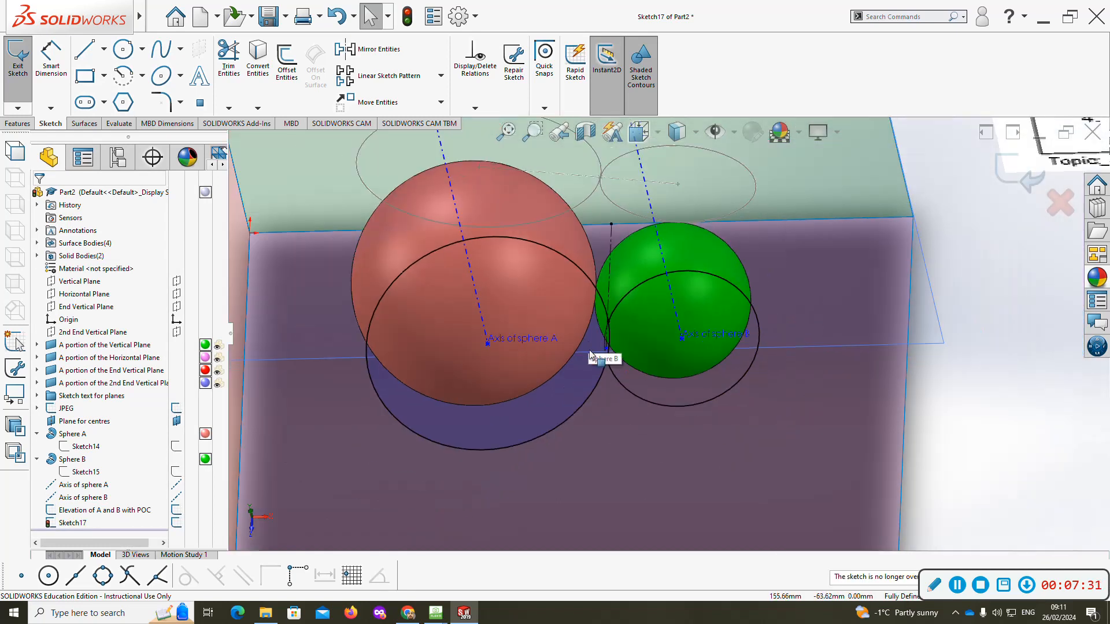
- Draw a centerline in the plan sketch from the centre of Sphere A's circle to the centre of Sphere B's circle
key(ctrl+5)
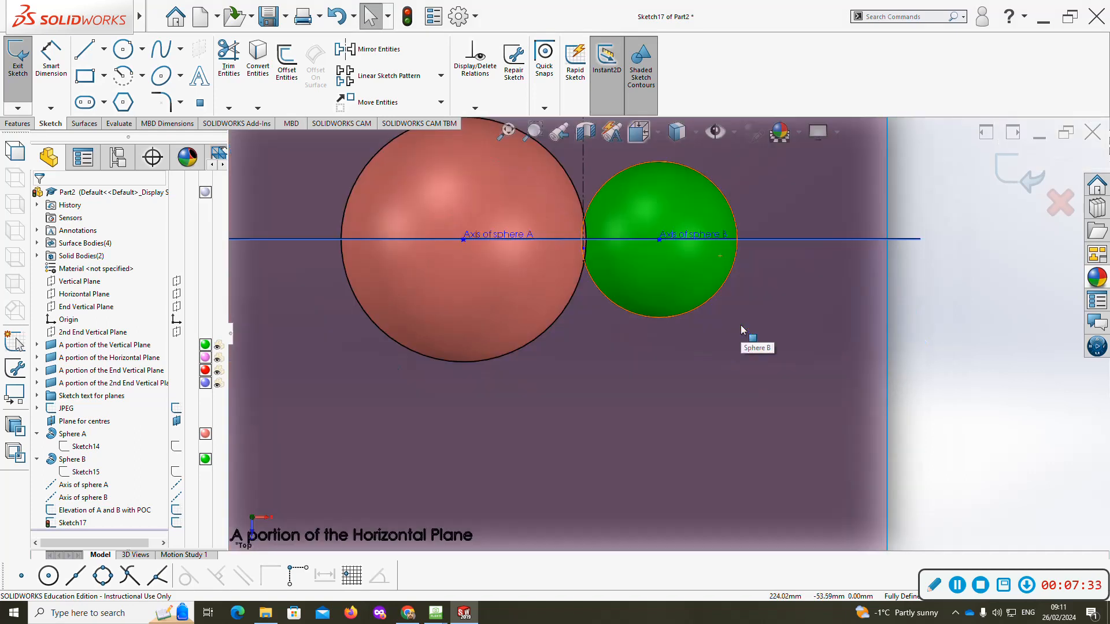
click(104, 49)
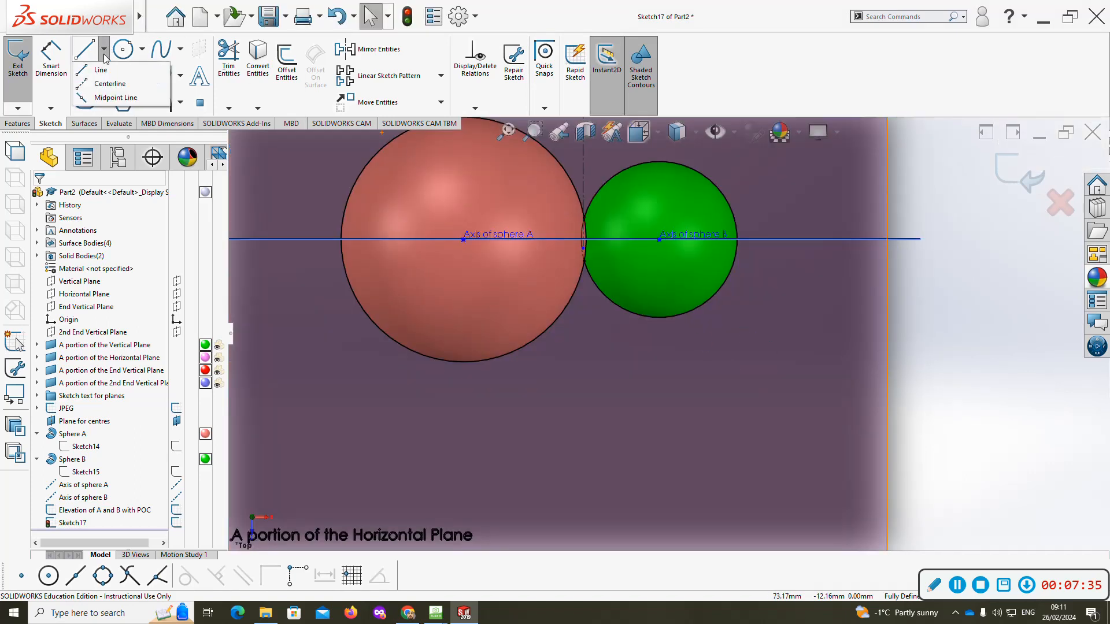
click(110, 90)
click(463, 240)
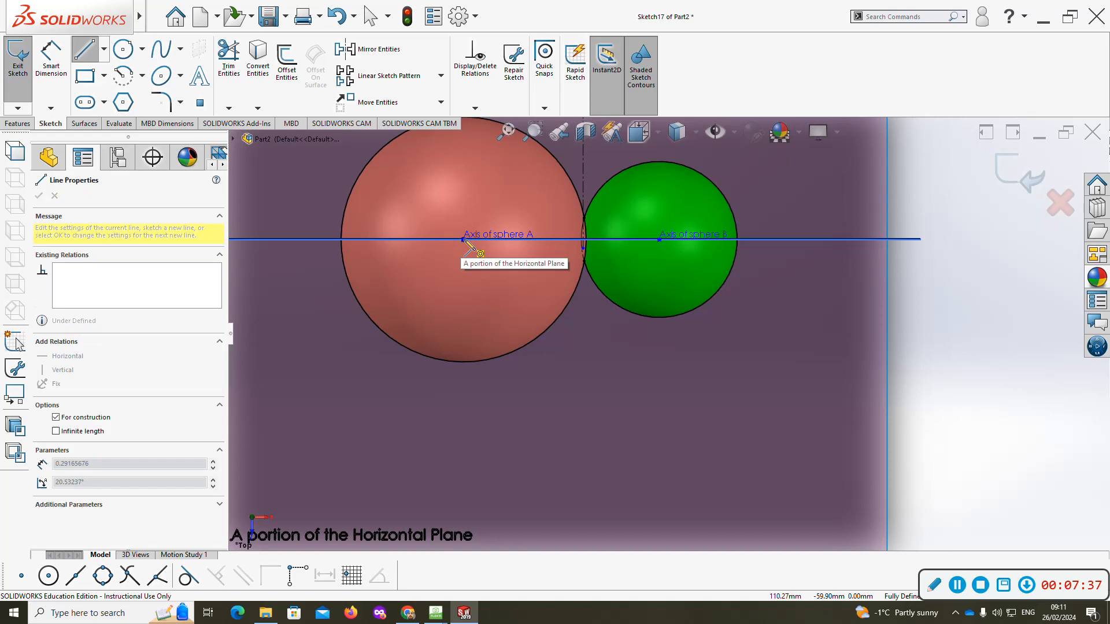
click(660, 240)
key(Escape)
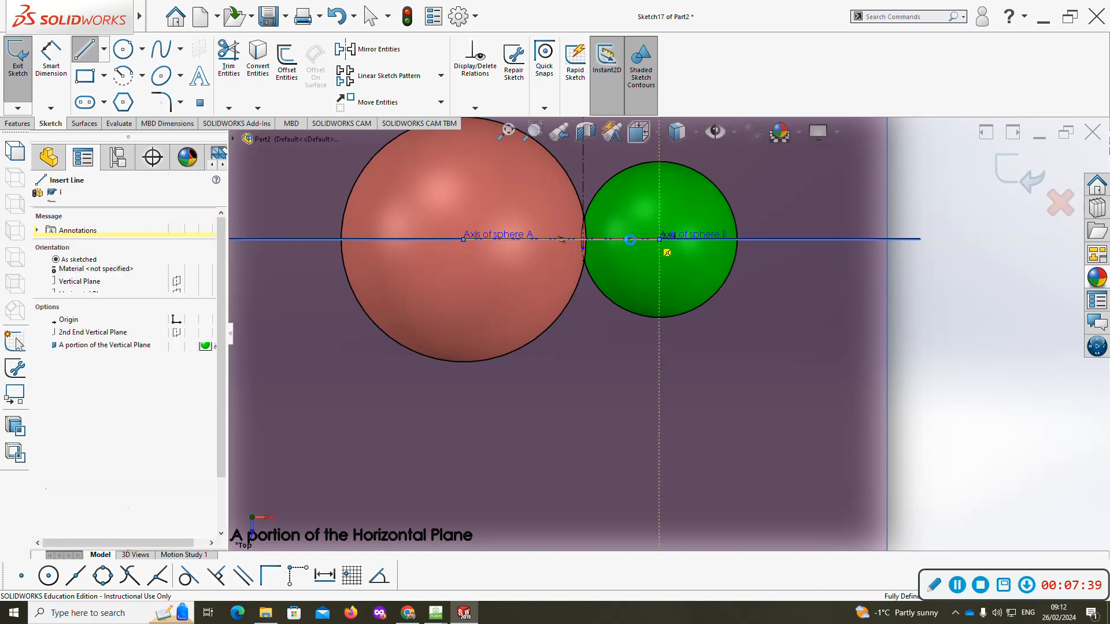
- Delete the coincident relation holding the projection centerline's endpoint on Sphere A's circle in the plan sketch
key(Escape)
click(583, 239)
drag(586, 243, 582, 213)
scroll(582, 213, down, 5)
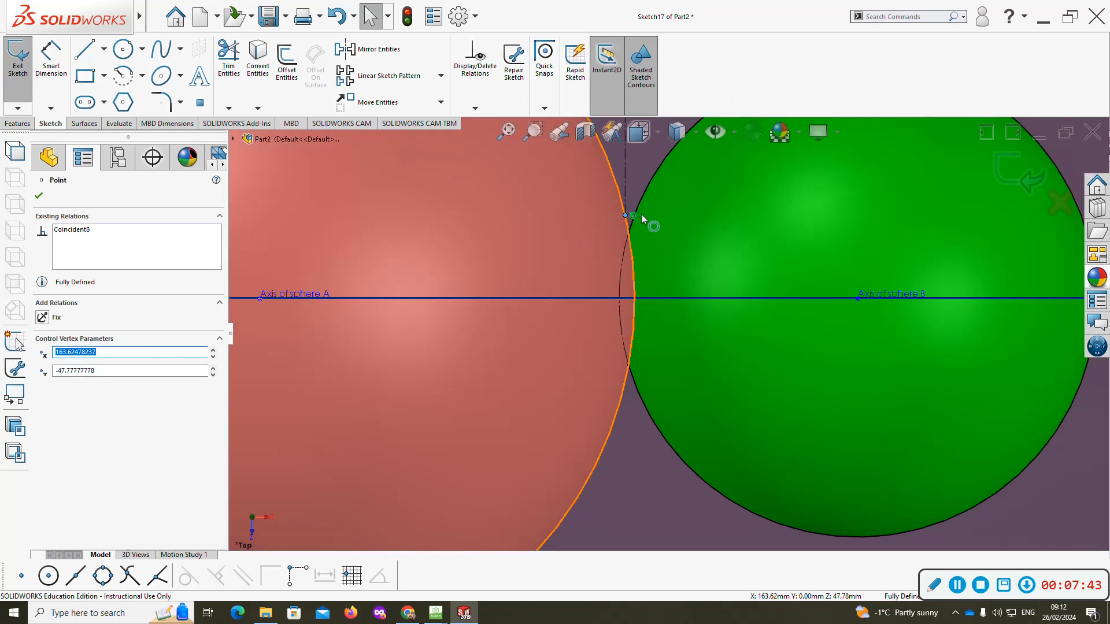
key(Delete)
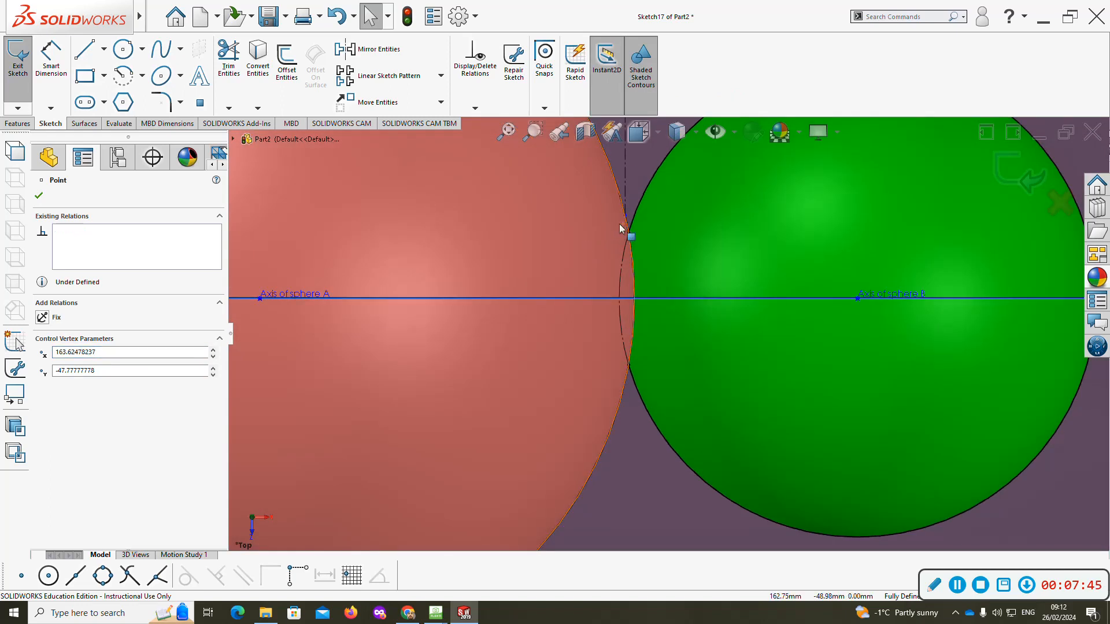
- Make the projection centerline's free endpoint coincident with the line joining the two sphere centres, and close the plan sketch
drag(626, 216, 624, 282)
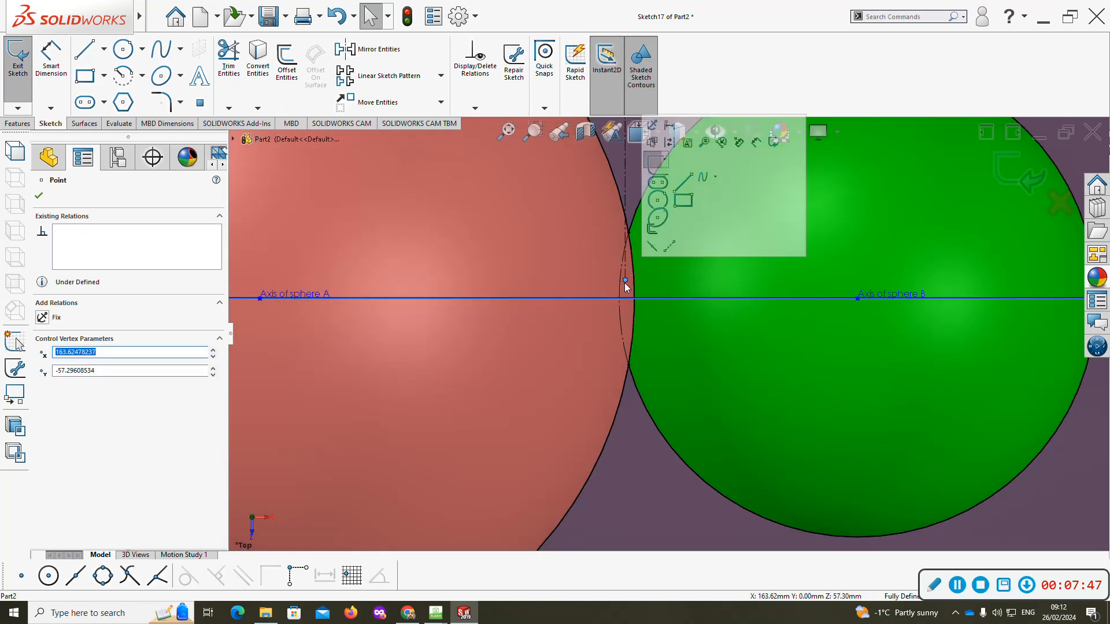
ctrl+click(630, 298)
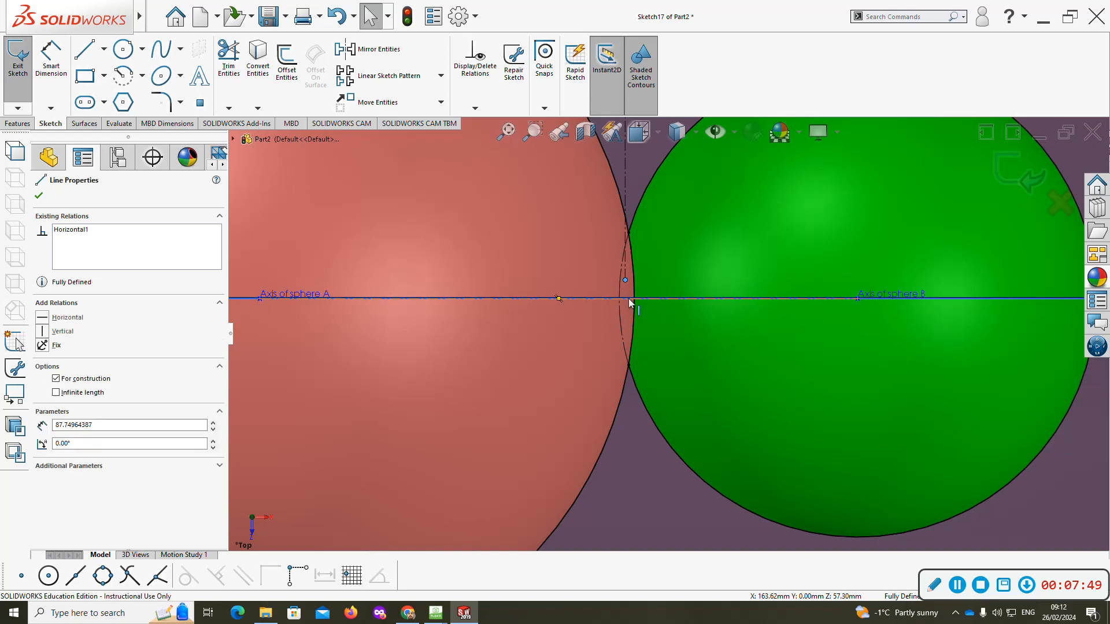
key(s)
click(680, 143)
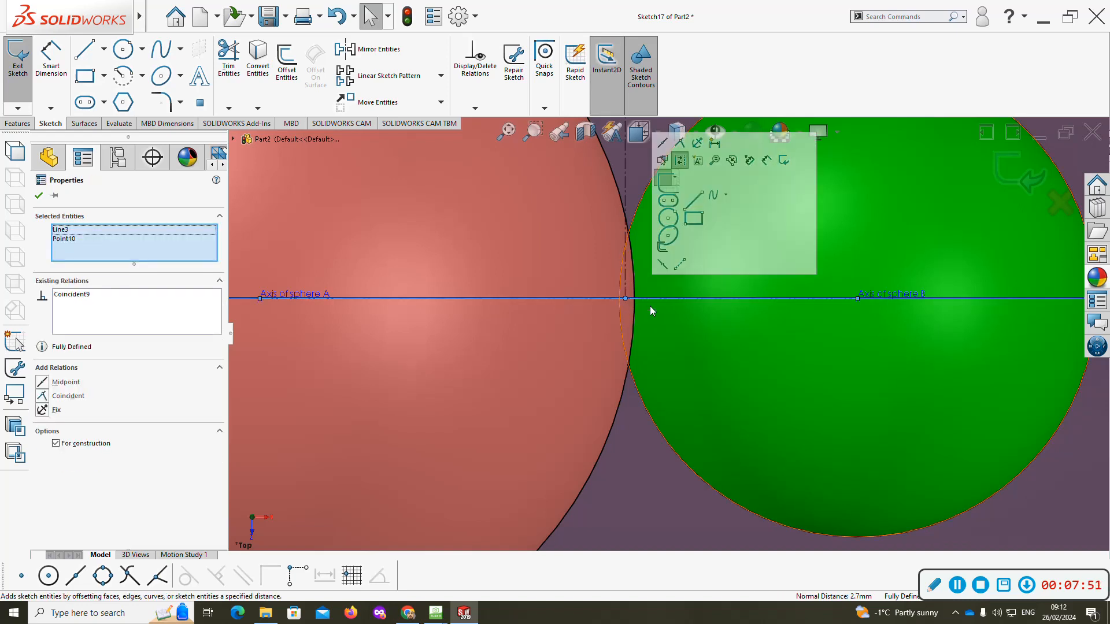
scroll(648, 293, down, 3)
click(979, 350)
middle_drag(679, 374, 664, 252)
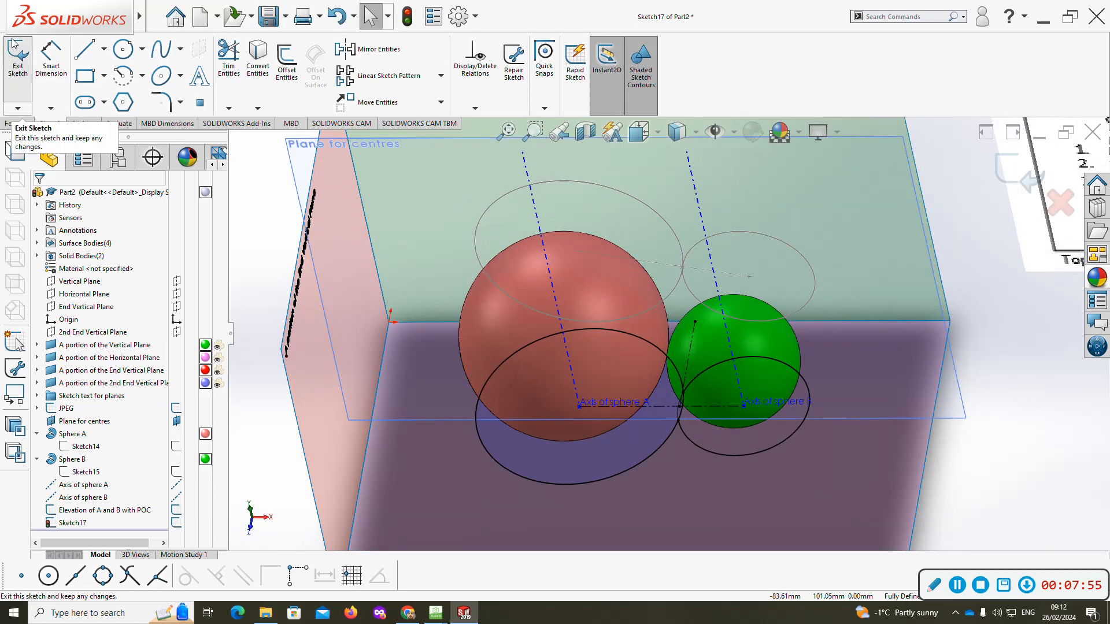
click(17, 70)
scroll(665, 353, down, 2)
click(888, 450)
scroll(889, 451, down, 2)
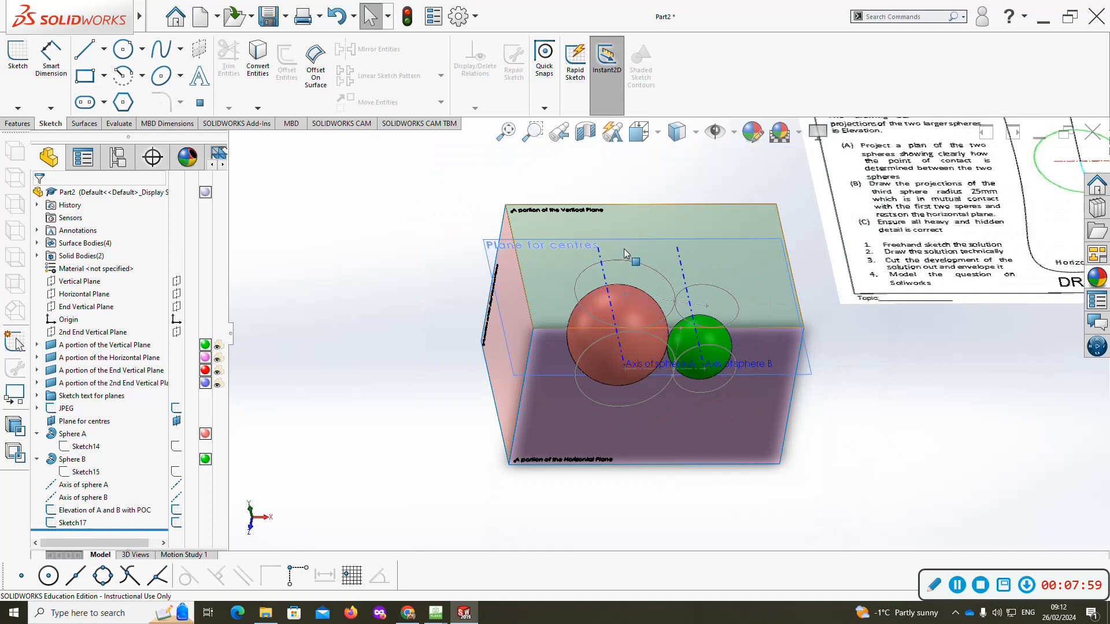
- Rename the plan sketch as "Plan of A and B with POC", reusing the elevation sketch's name
click(87, 511)
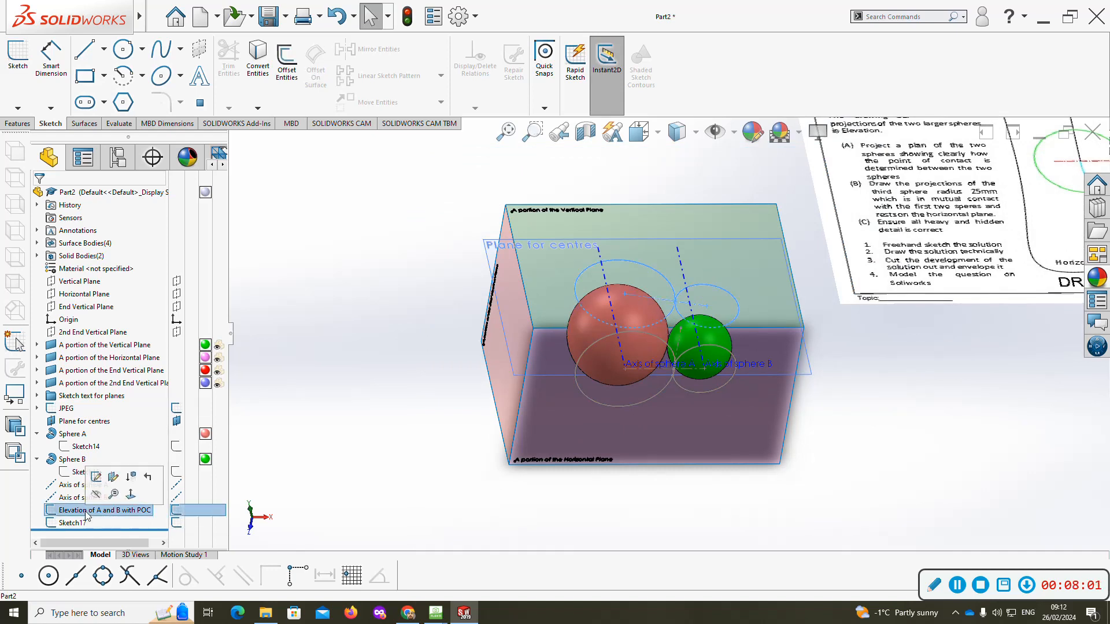
click(87, 511)
key(ctrl+c)
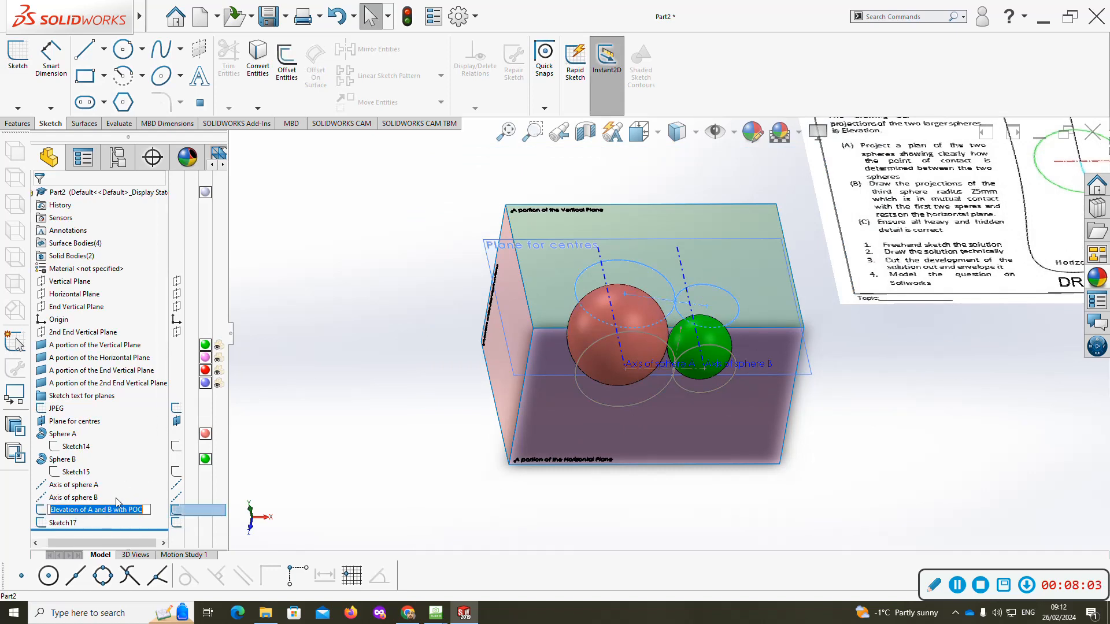
click(78, 524)
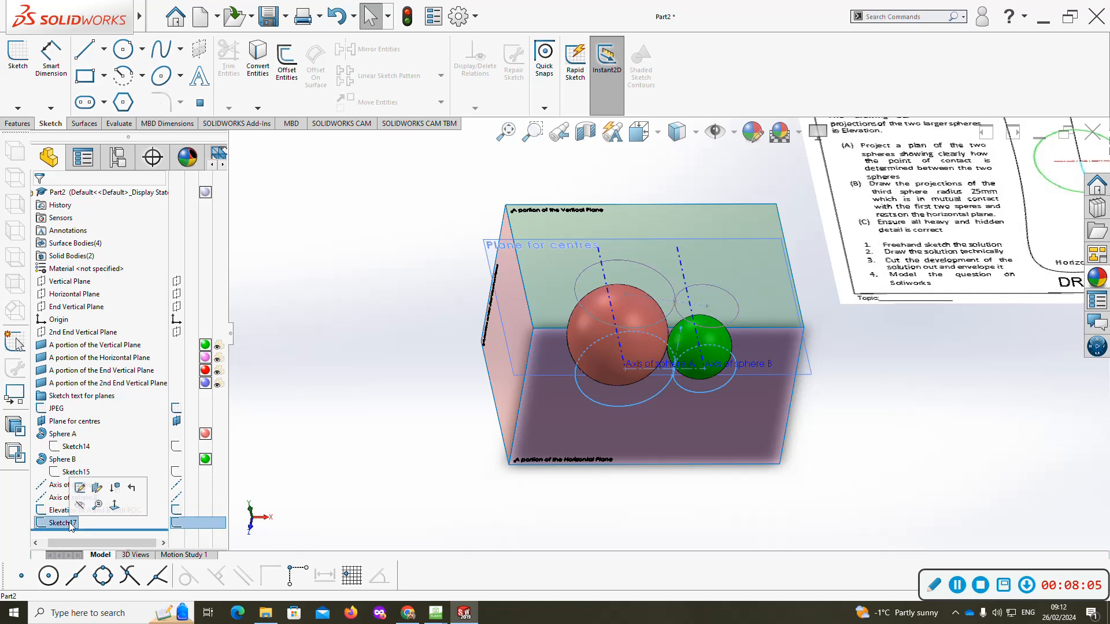
click(71, 525)
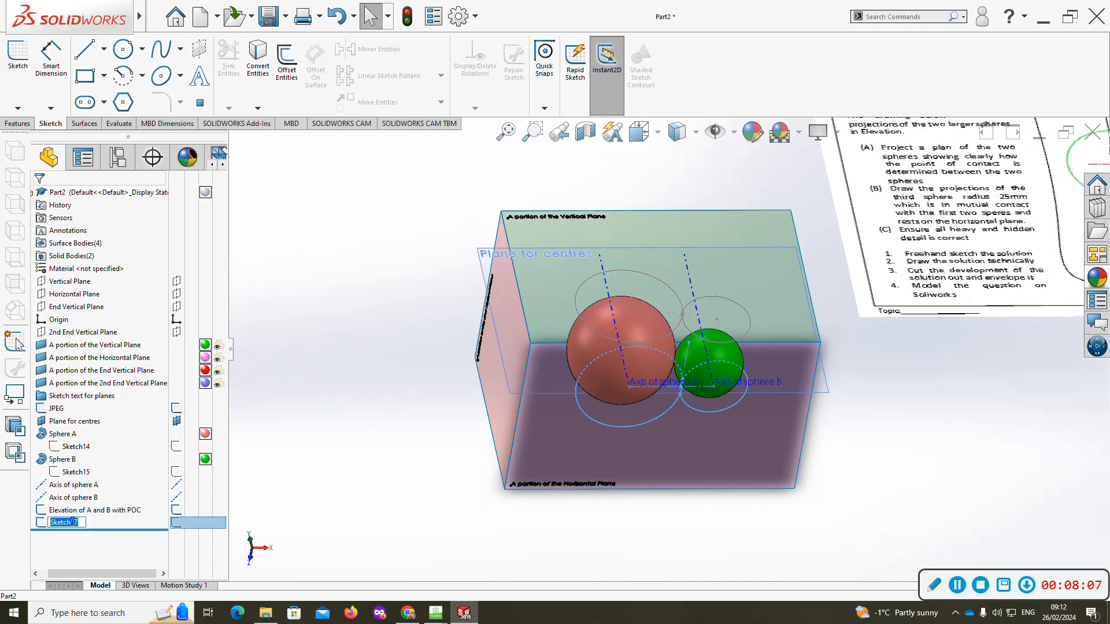
key(ctrl+v)
drag(71, 522, 50, 522)
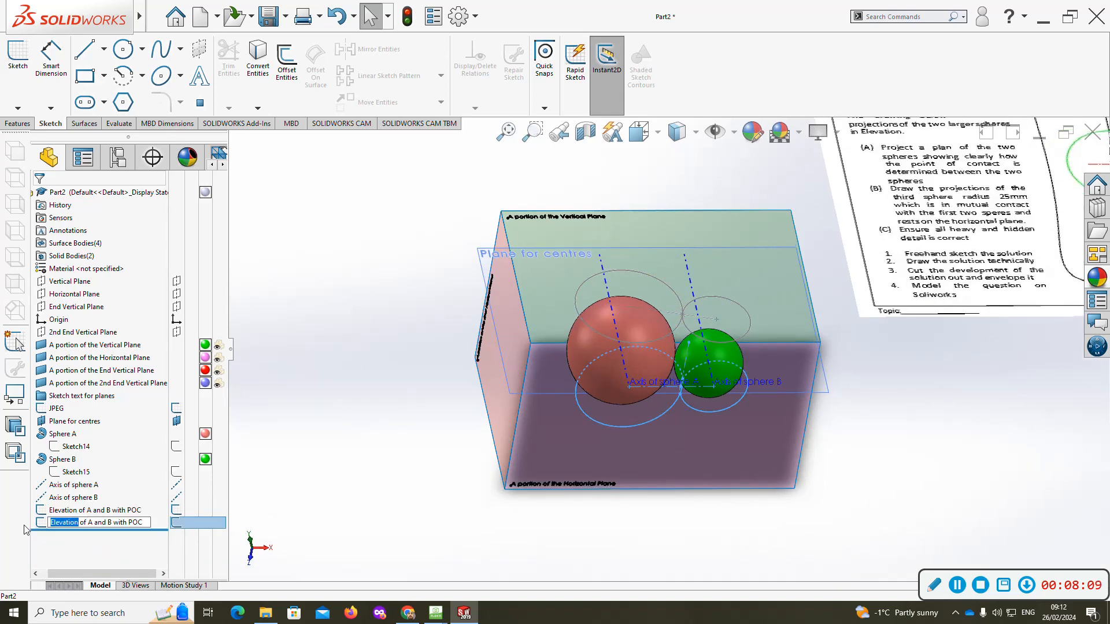
text(Plan)
key(Return)
click(393, 508)
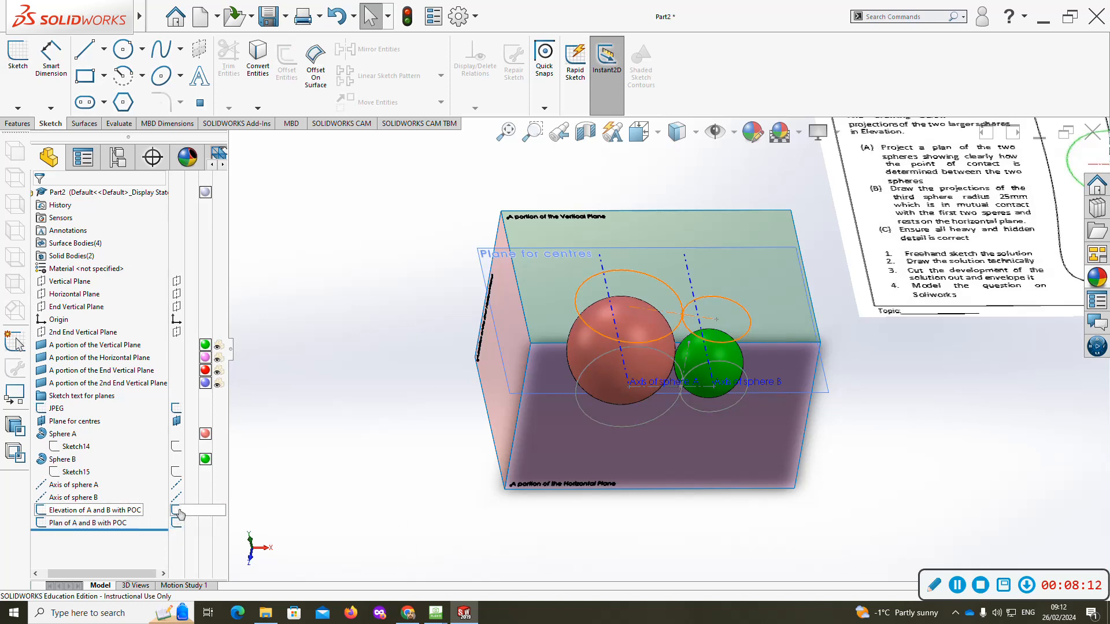
- Set the sketch colour of both the elevation and plan sketches of A and B to magenta
right_click(136, 507)
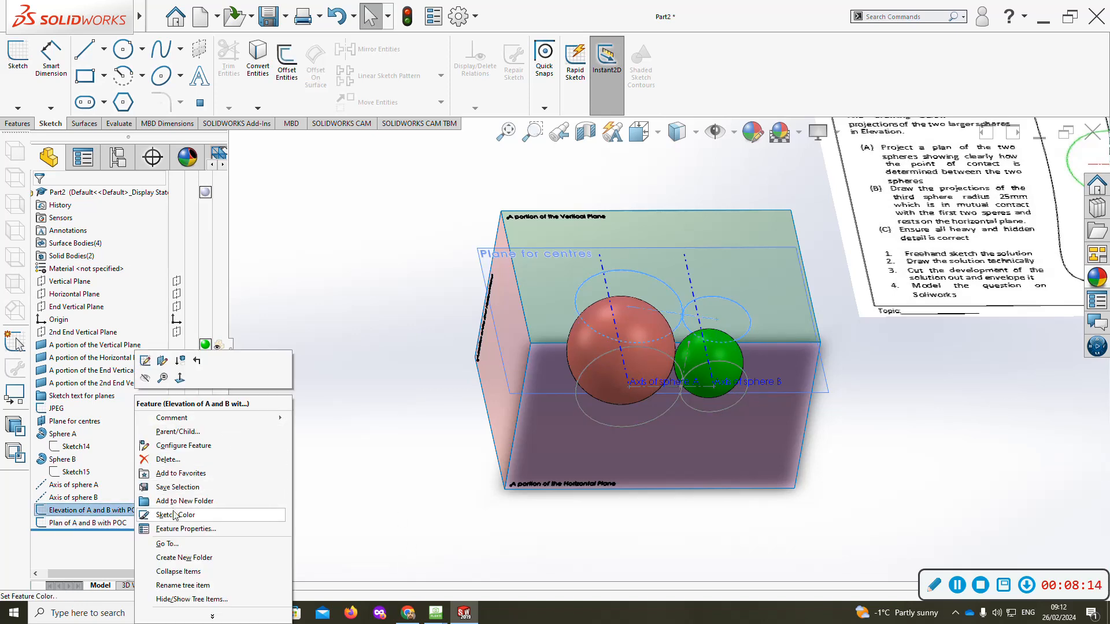
click(181, 511)
click(154, 345)
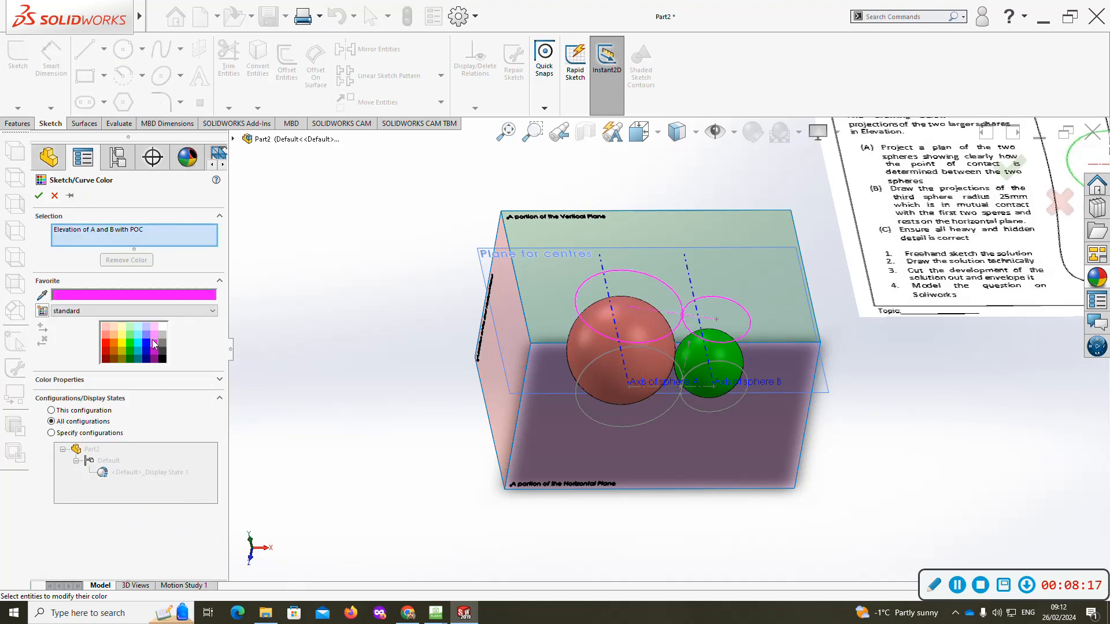
click(601, 426)
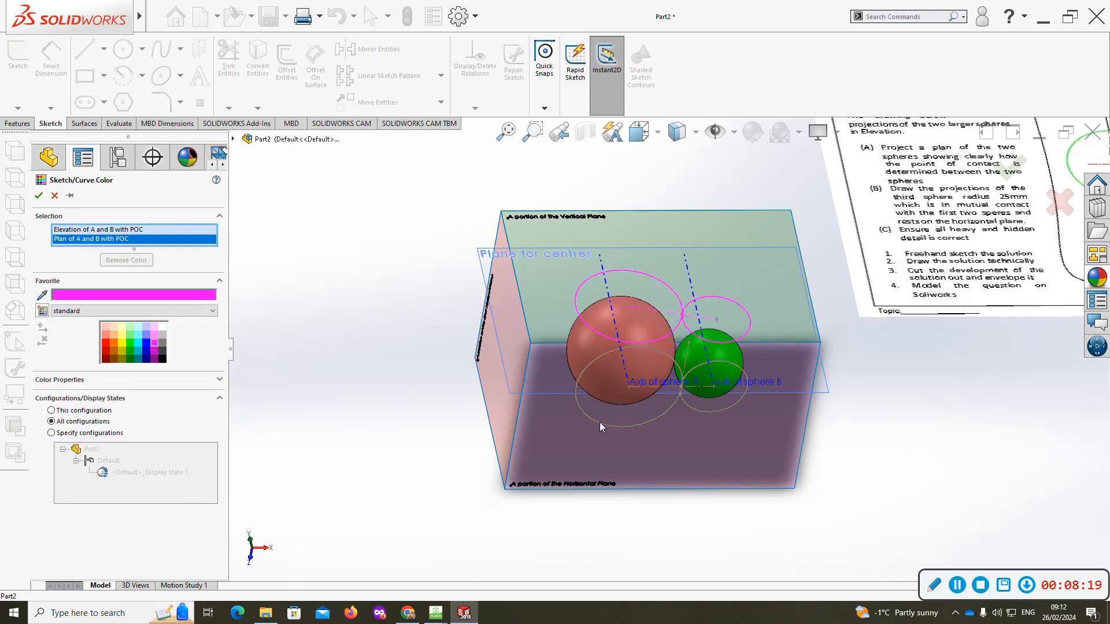
click(39, 196)
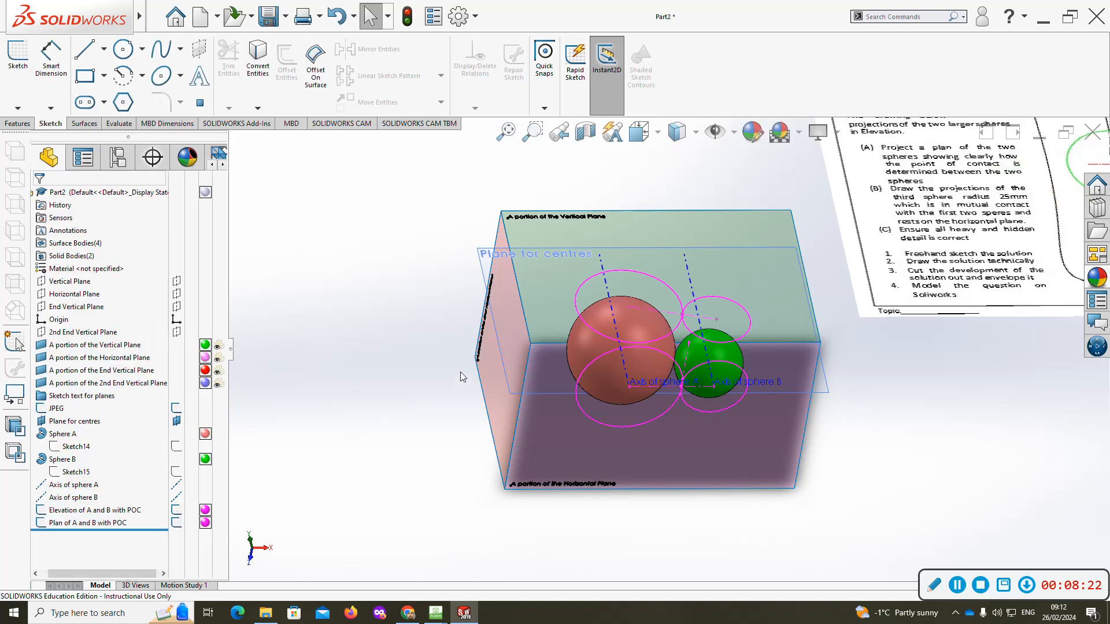
- Start saving the part and choose the DRG NO.68 folder inside DCG A3 work book as its location
key(ctrl+s)
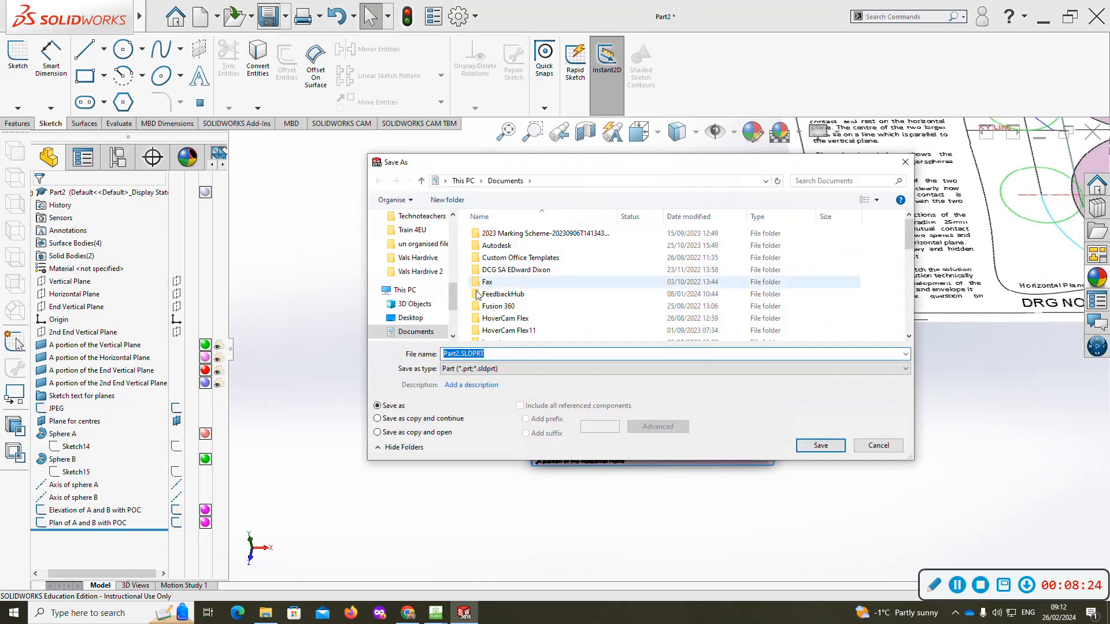
scroll(414, 262, up, 3)
scroll(414, 262, up, 5)
click(414, 244)
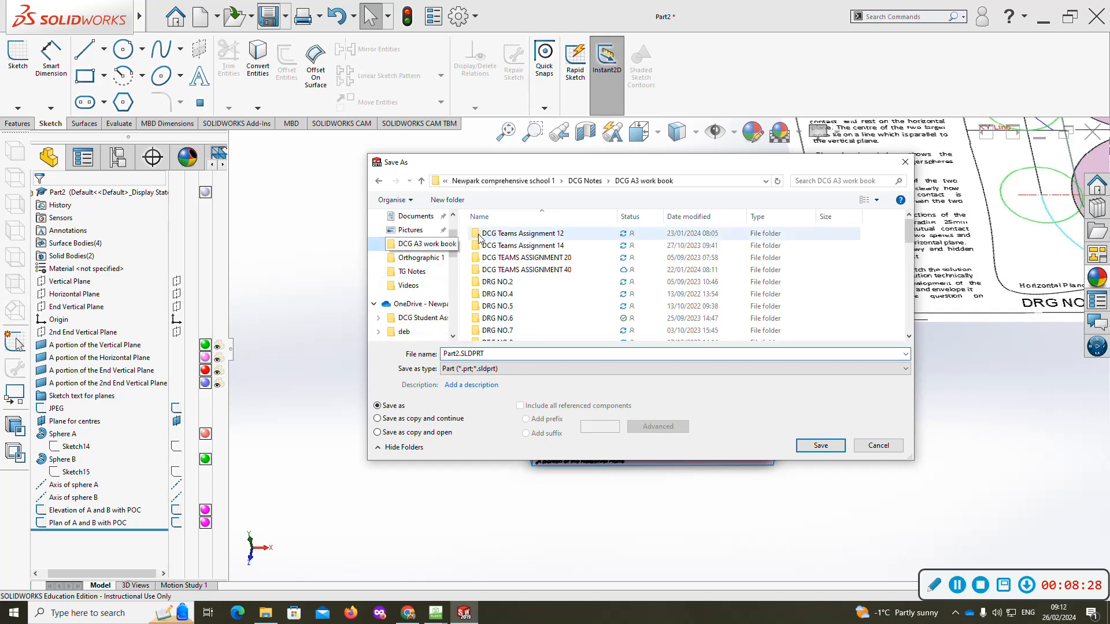
scroll(518, 300, down, 10)
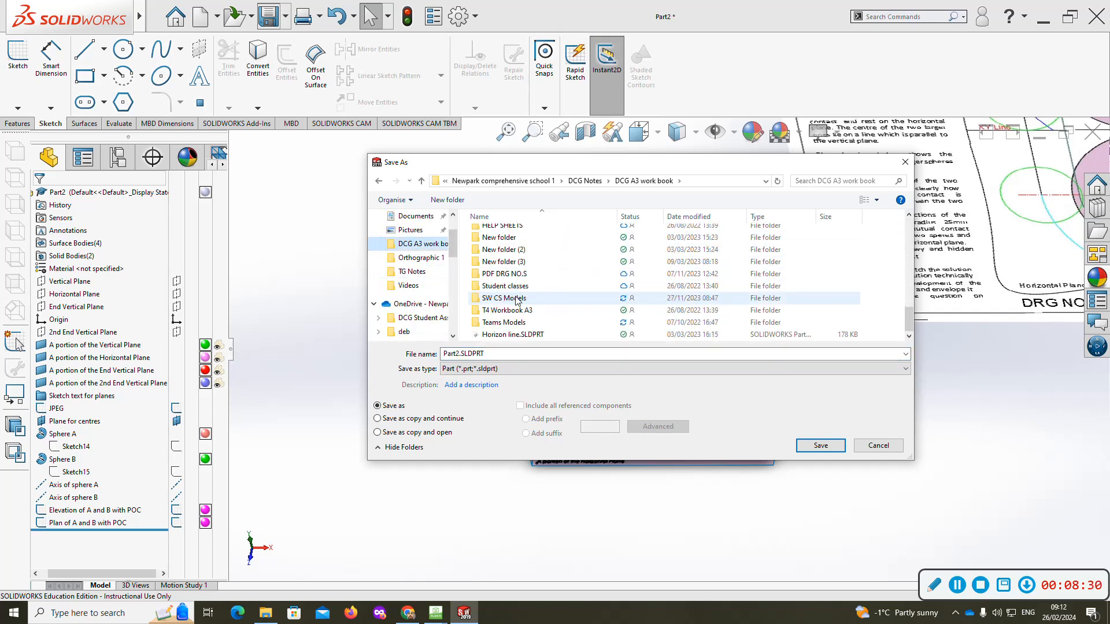
scroll(518, 300, up, 3)
double_click(514, 266)
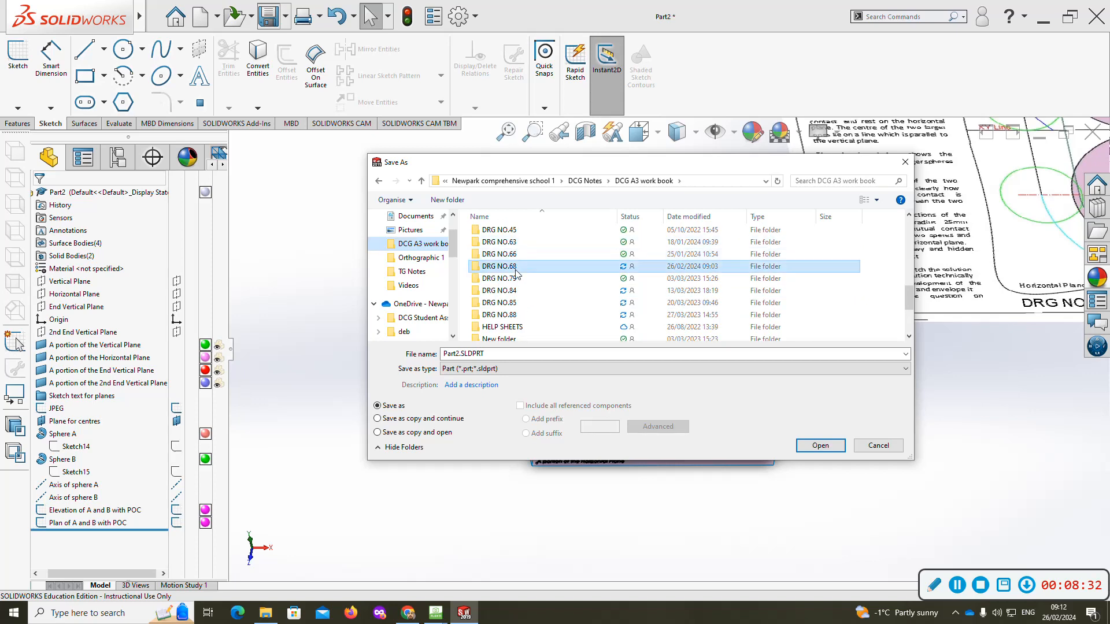
- Name the file "DRG NO.68 Student Copy", based on the existing file's name, and save the part
click(511, 233)
click(512, 350)
click(511, 351)
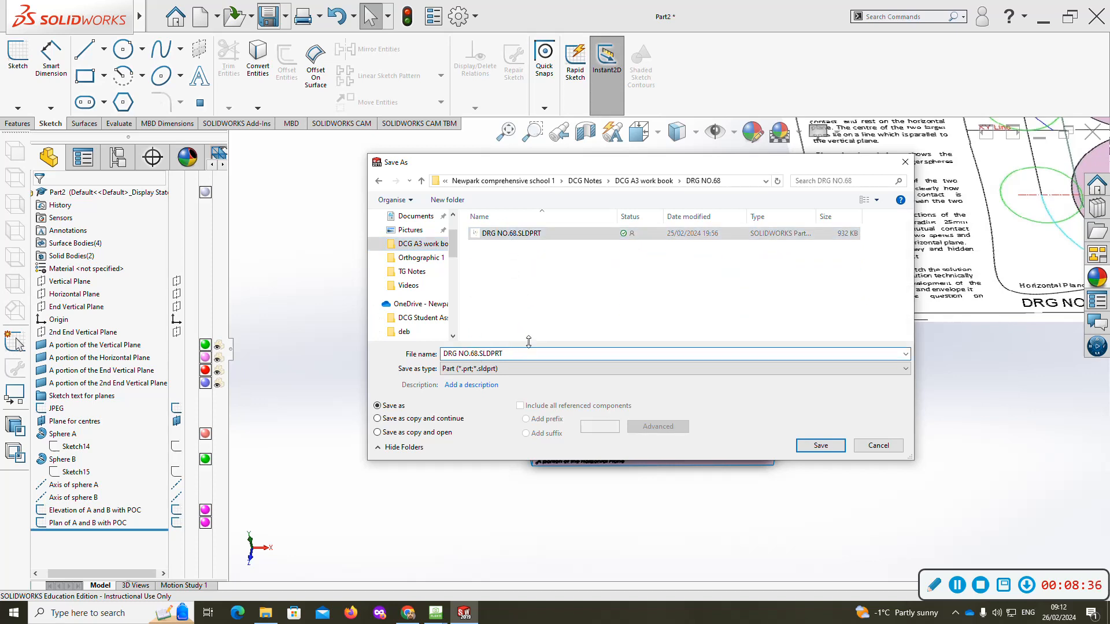
drag(504, 354, 481, 353)
key(BackSpace)
key(BackSpace)
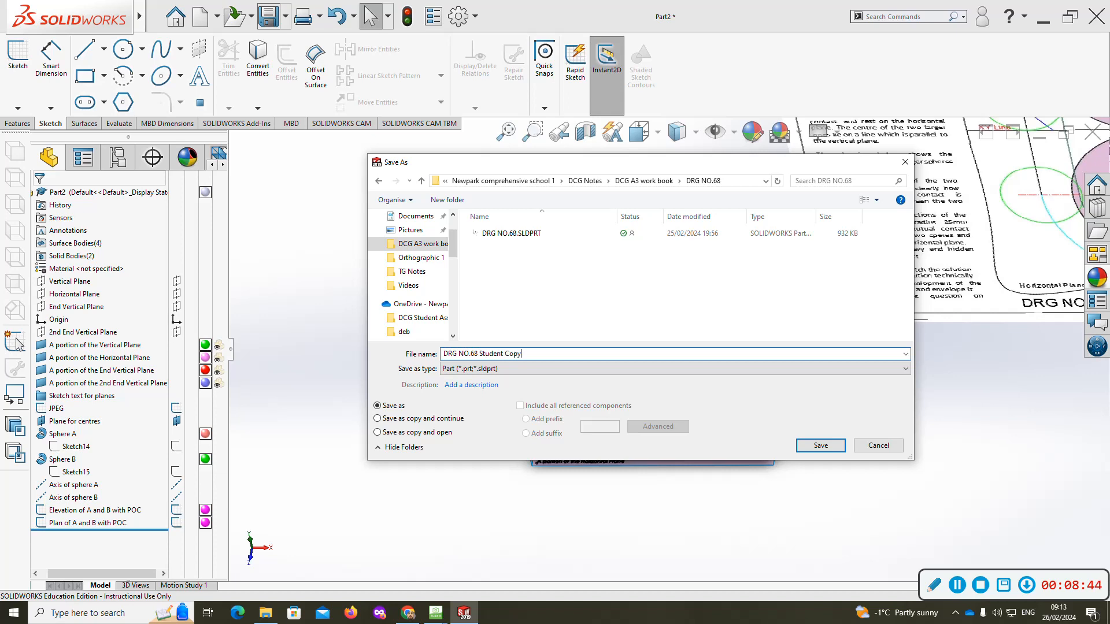
key(Return)
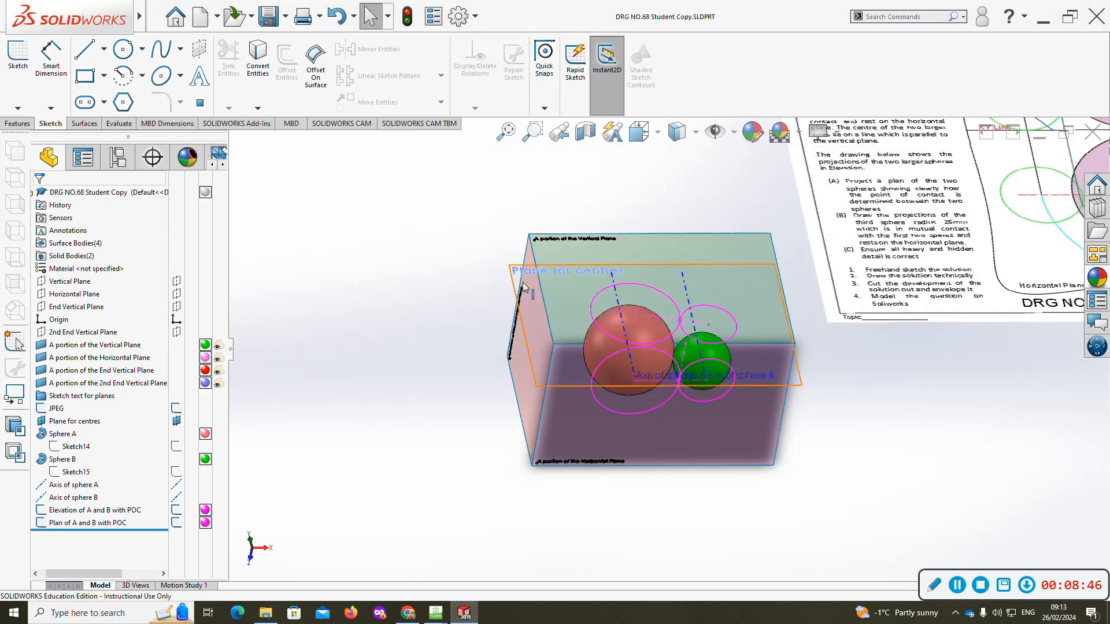
- Examine the question text and the DRG NO68 solution picture for how Sphere C's projections are constructed
scroll(940, 253, up, 1)
scroll(863, 249, down, 1)
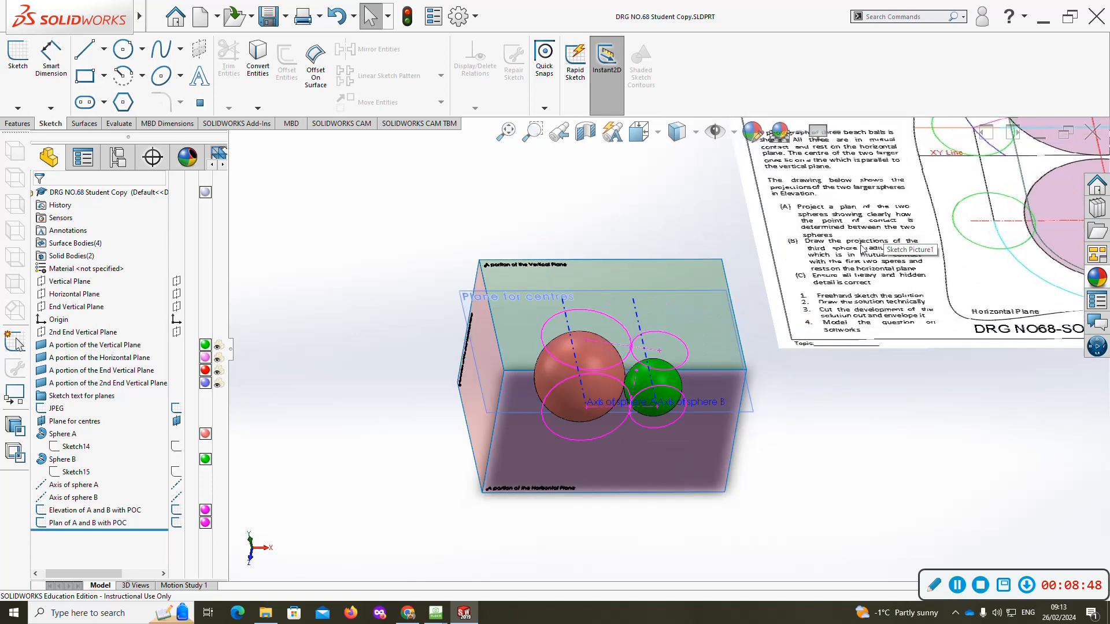
scroll(830, 255, down, 2)
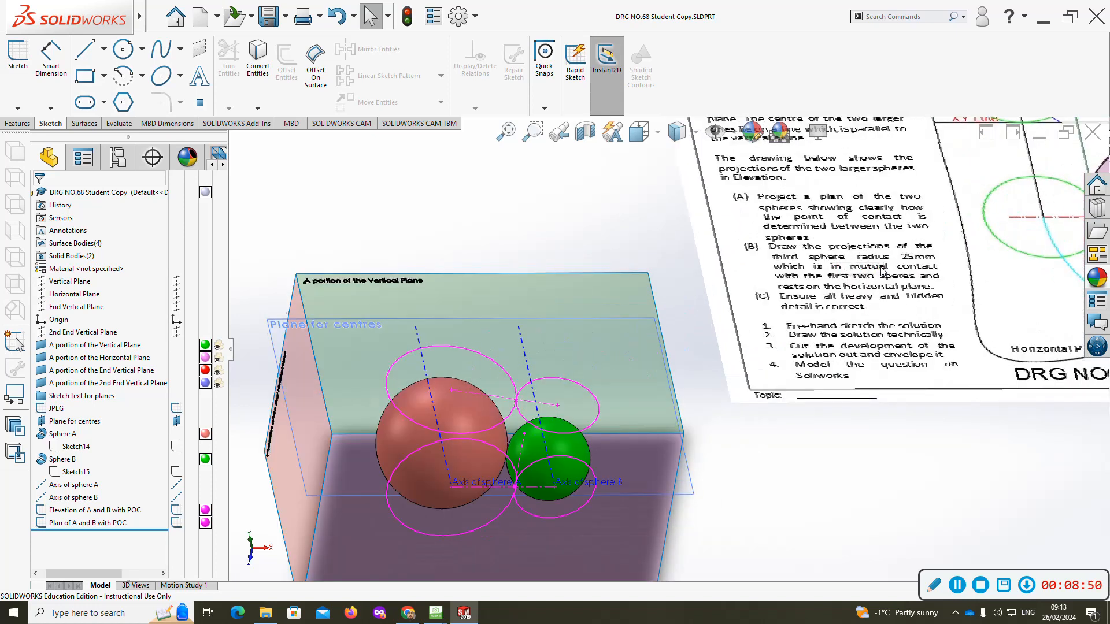
scroll(827, 278, down, 2)
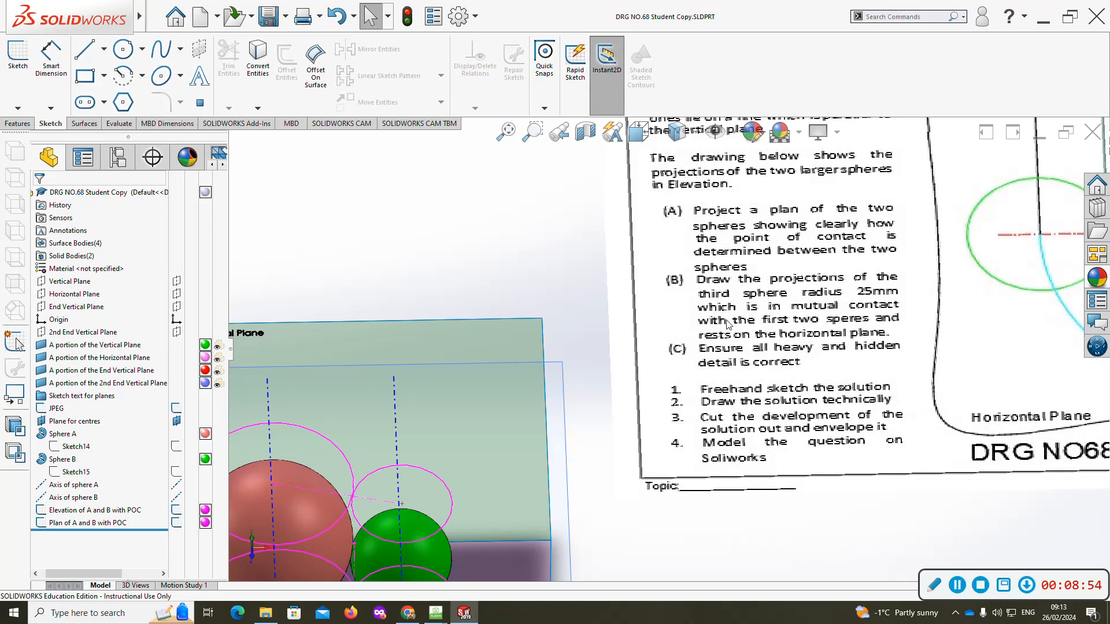
scroll(861, 316, up, 4)
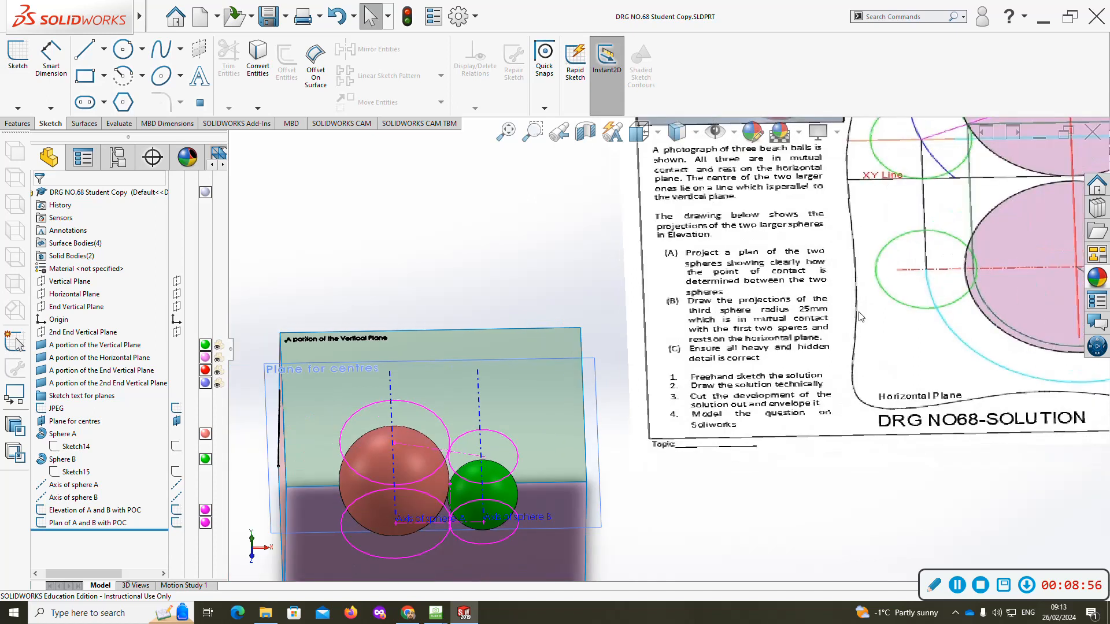
scroll(866, 284, down, 5)
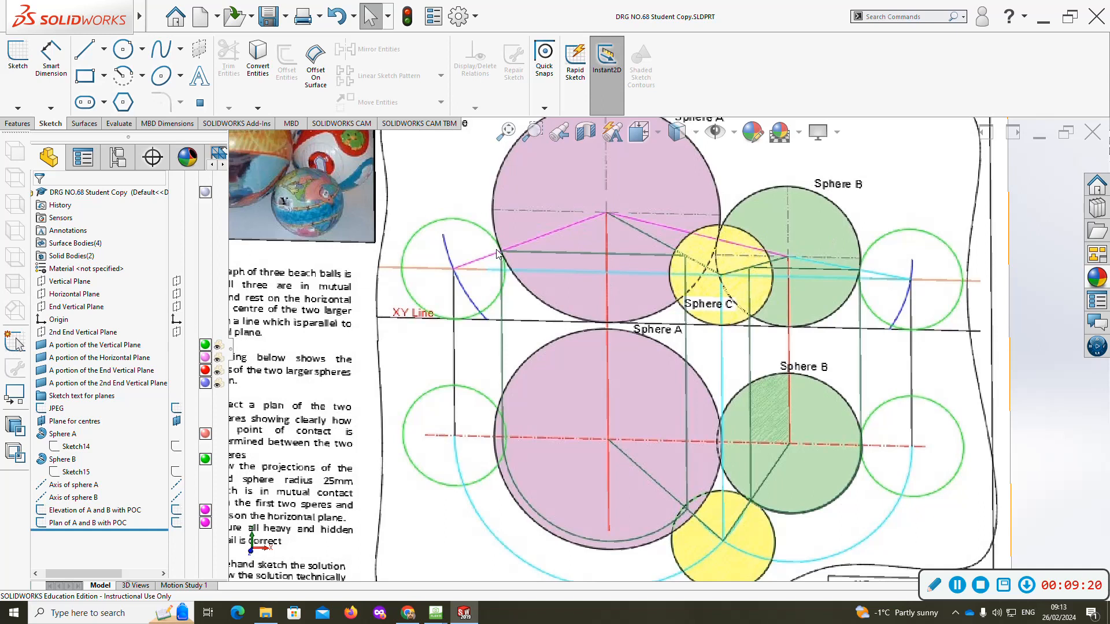
scroll(622, 356, up, 1)
scroll(630, 356, down, 1)
scroll(640, 358, up, 4)
scroll(713, 444, down, 4)
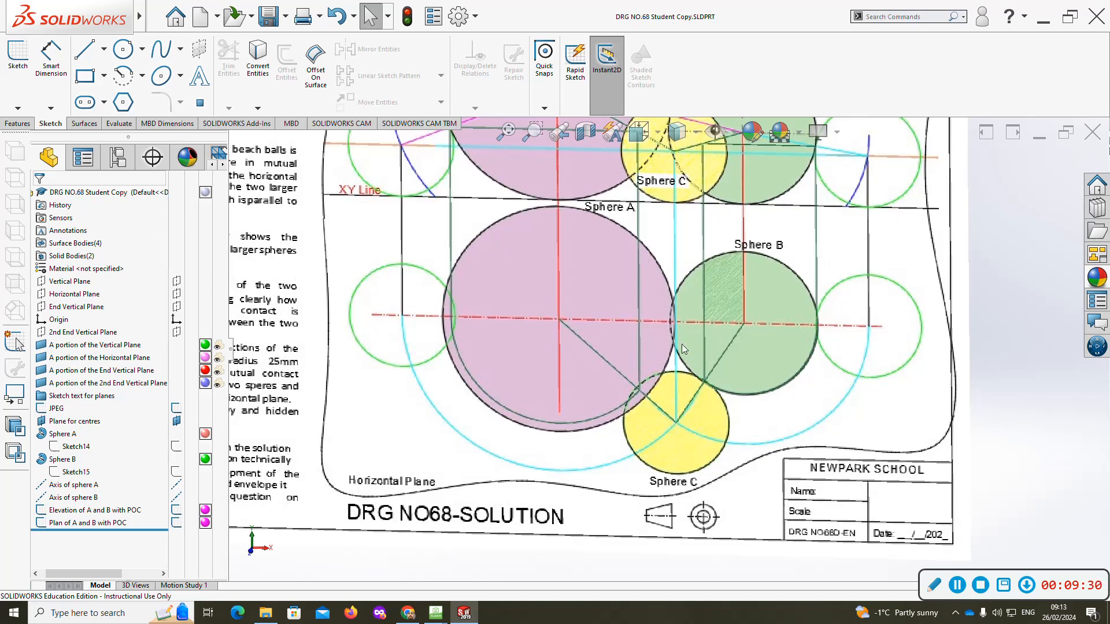
scroll(682, 345, up, 3)
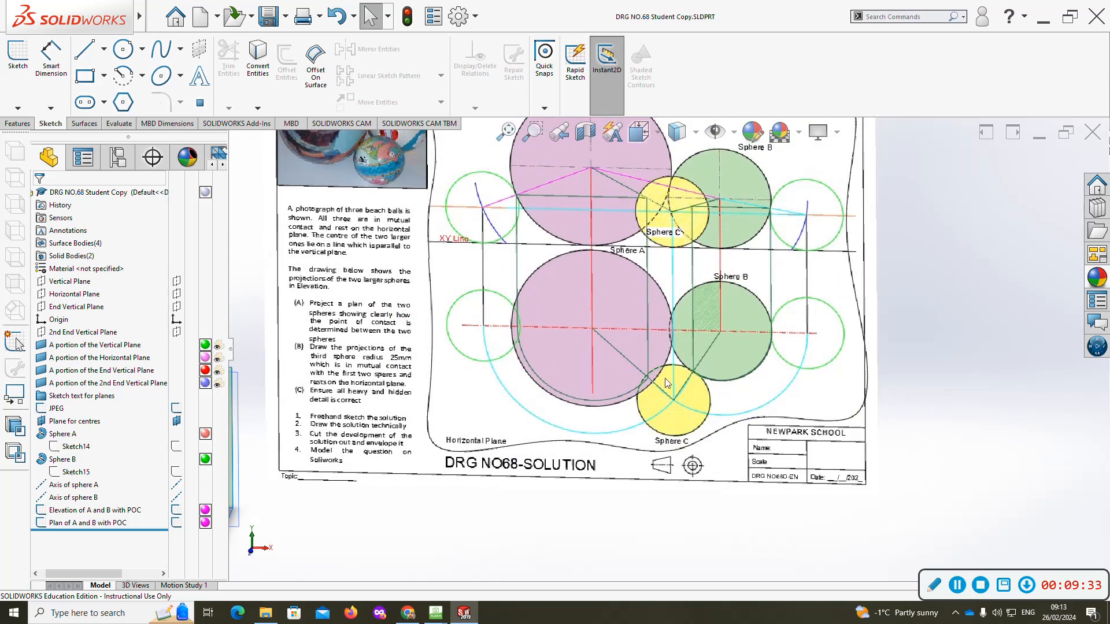
scroll(648, 389, up, 3)
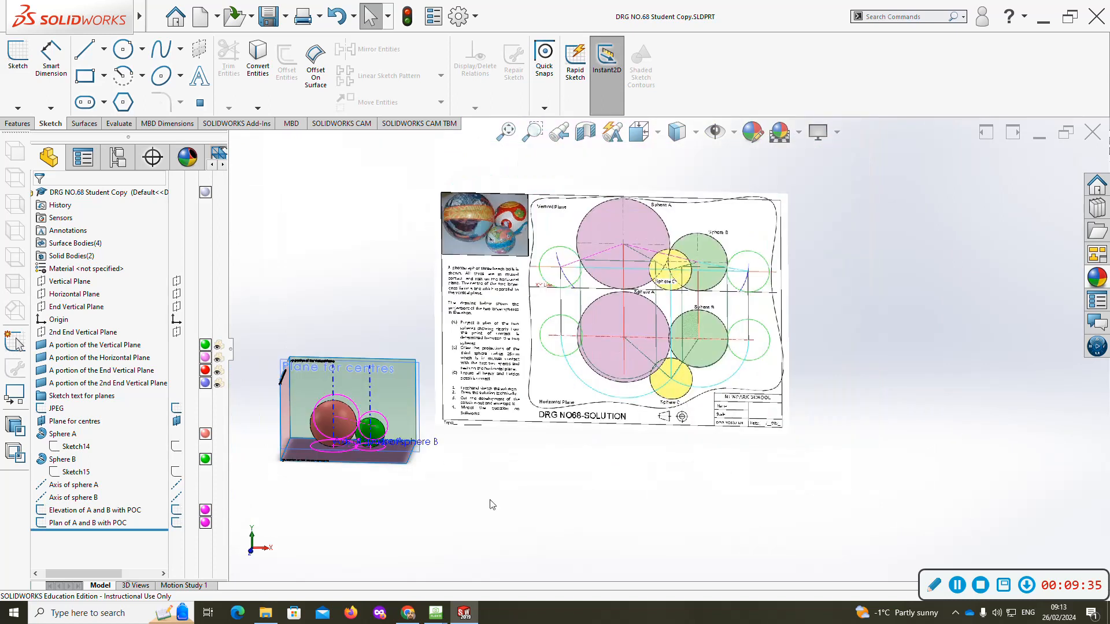
- Start a sketch on the Plane for centres and draw a circle about 32 mm in diameter to the left of Sphere A
mouse_move(506, 524)
middle_down()
mouse_move(322, 403)
mouse_move(318, 366)
middle_up()
click(326, 370)
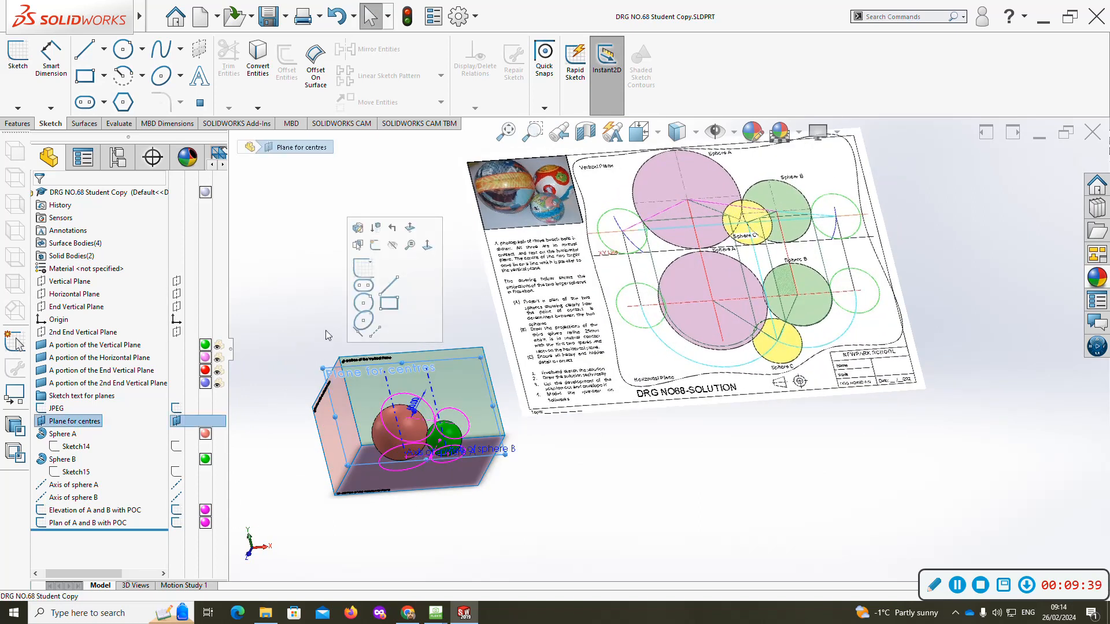
key(ctrl+8)
scroll(477, 462, down, 8)
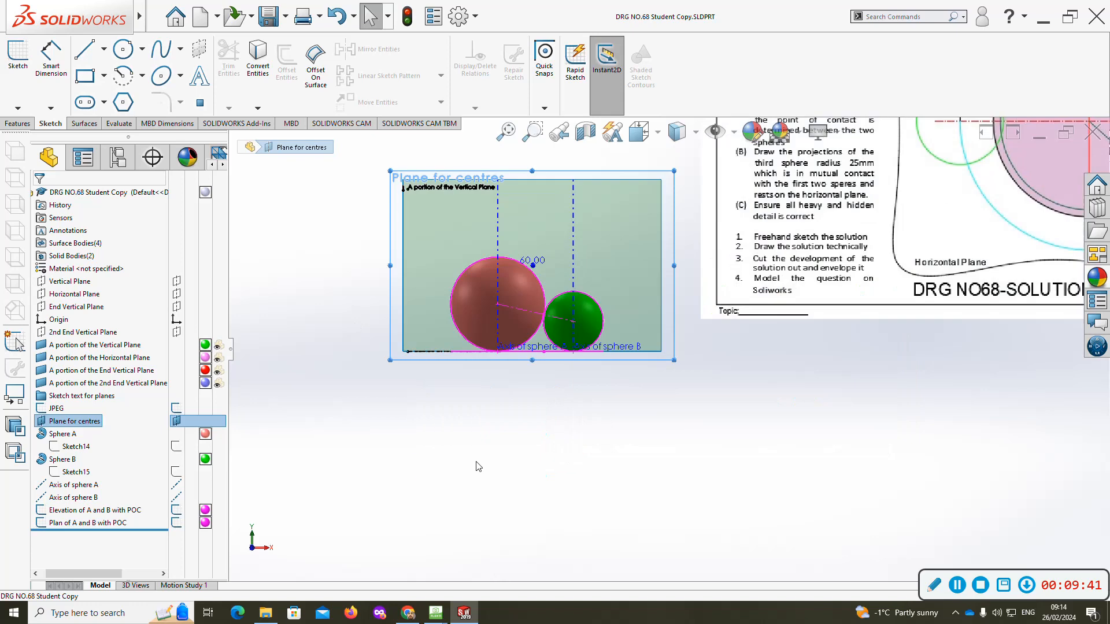
click(17, 53)
click(123, 50)
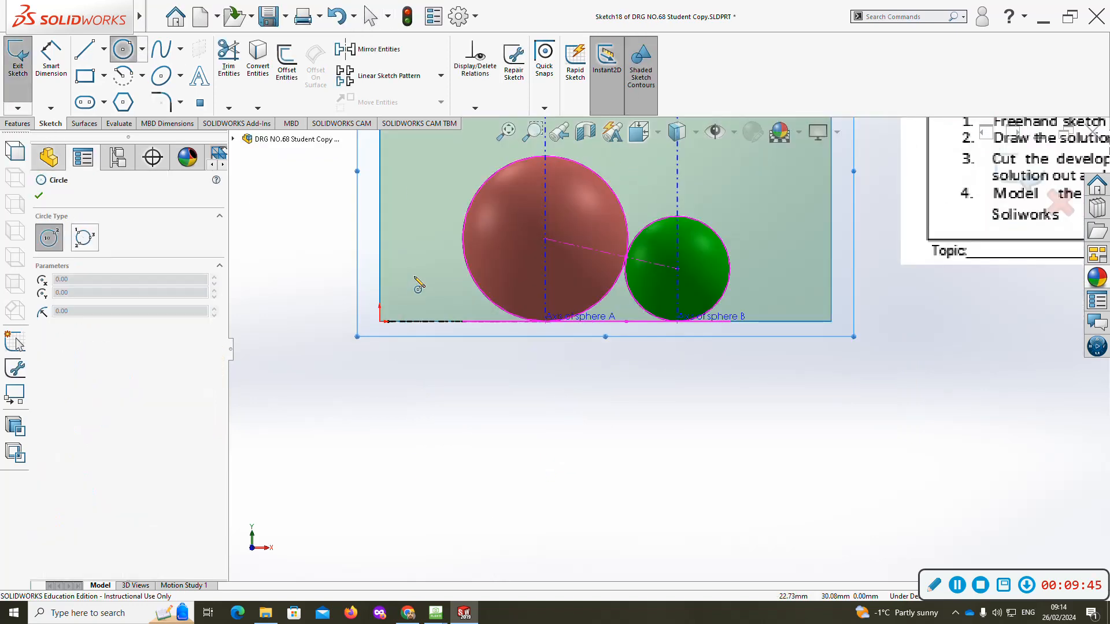
click(414, 276)
click(432, 293)
key(Escape)
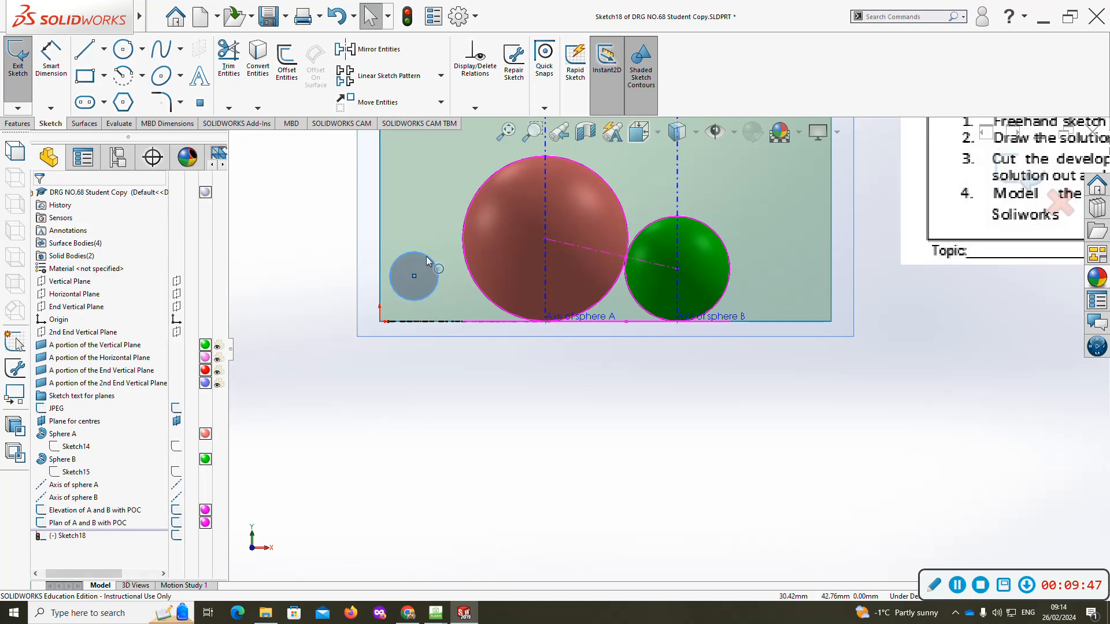
- Make the new circle tangent to Sphere A's elevation circle
click(426, 255)
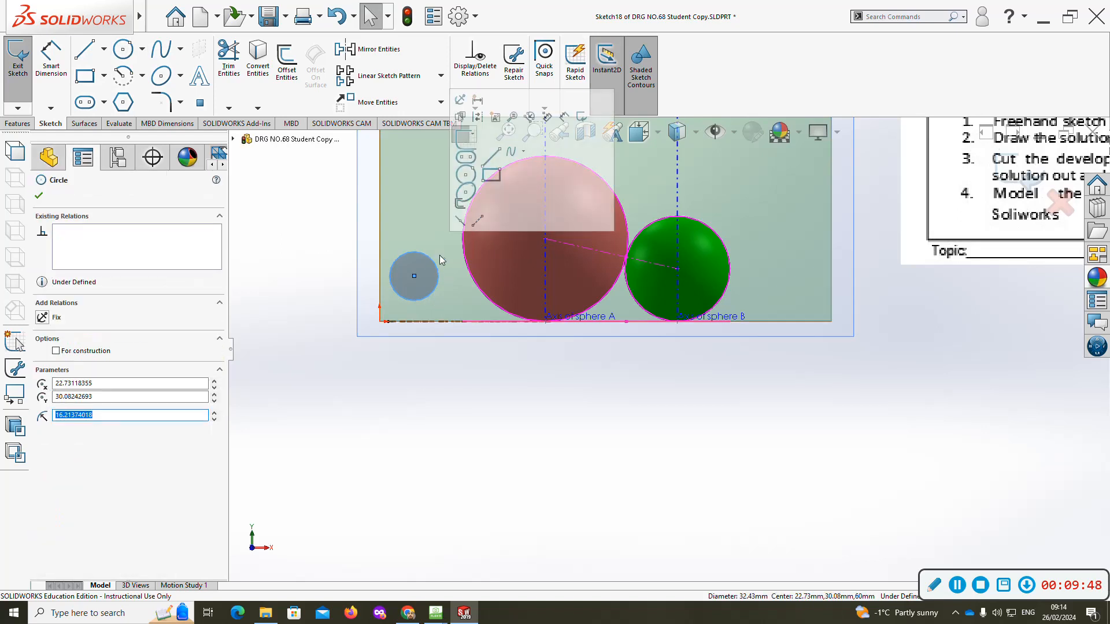
ctrl+click(469, 270)
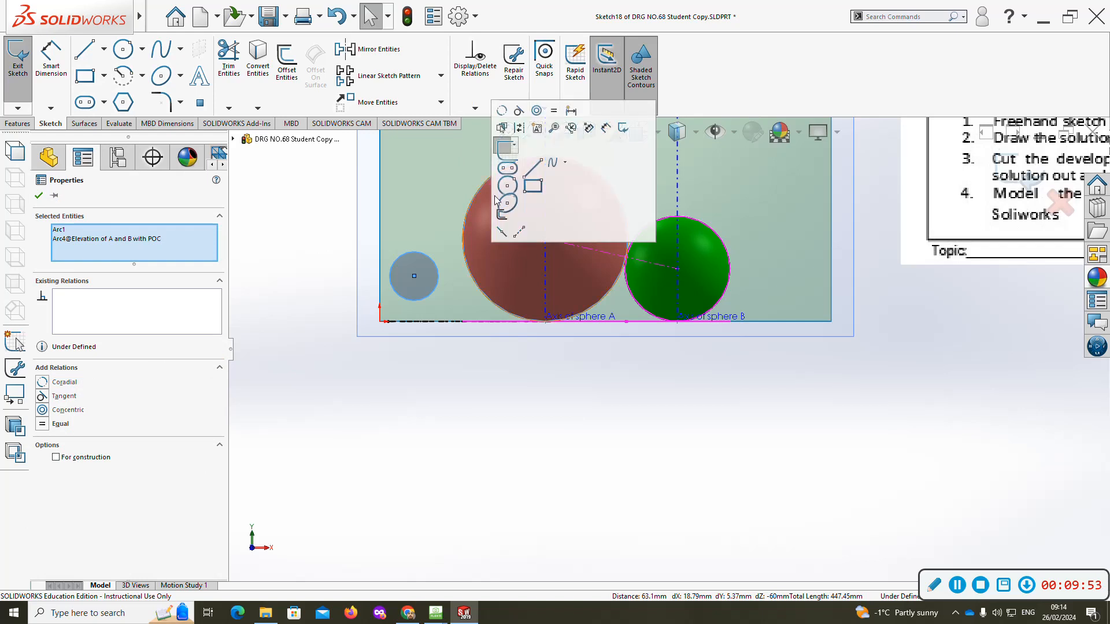
click(522, 116)
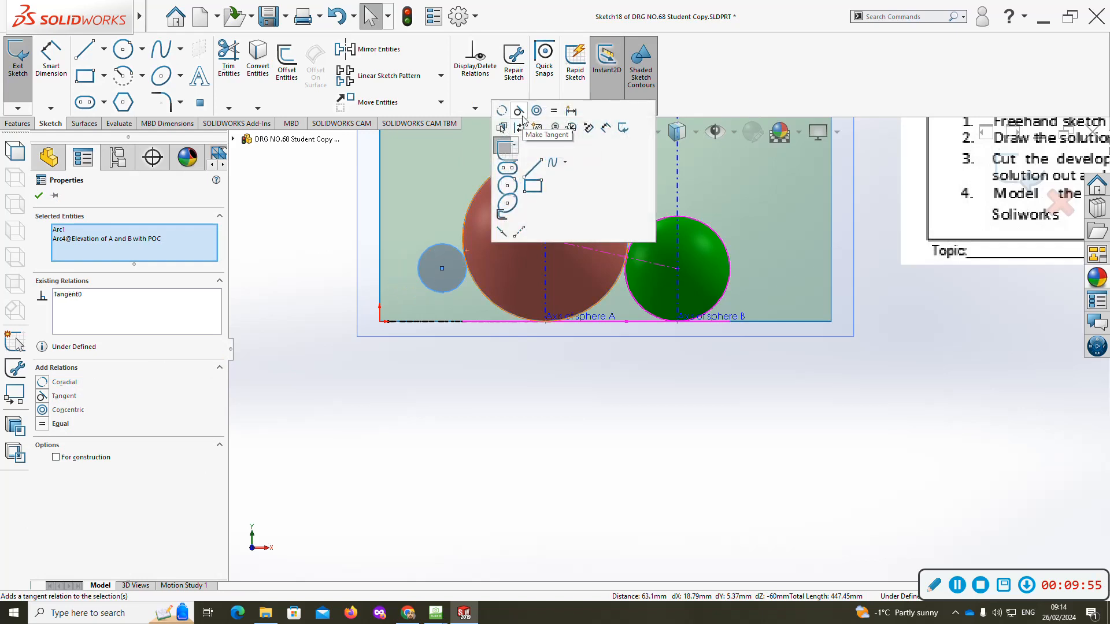
click(479, 373)
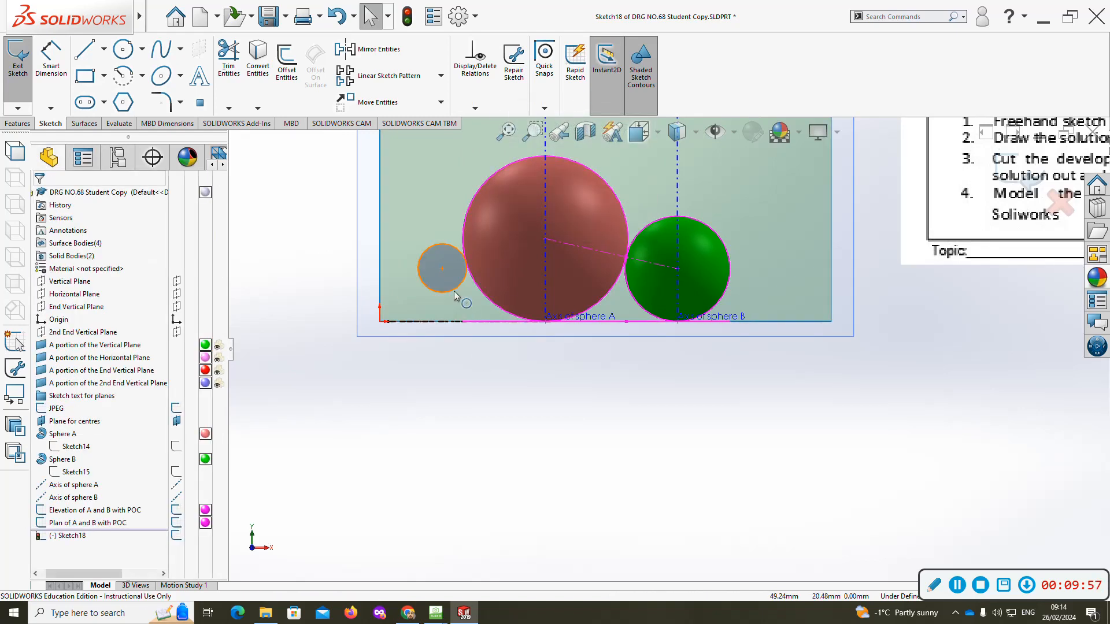
- Make the small circle tangent to the lower edge of the vertical plane and shift its centre slightly away from Sphere A
click(453, 290)
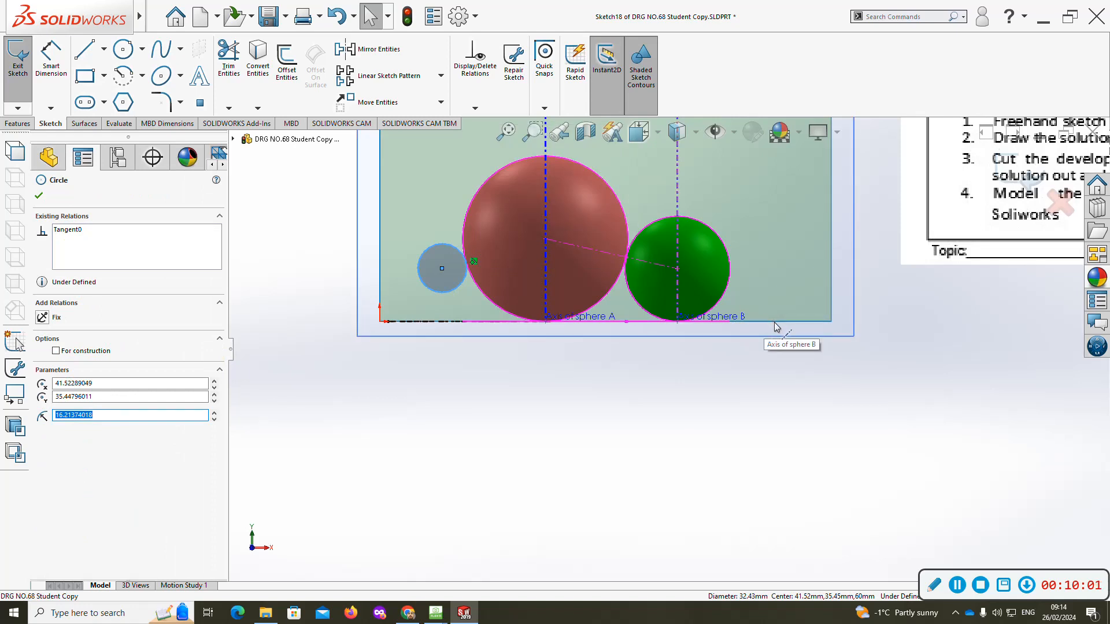
ctrl+click(813, 322)
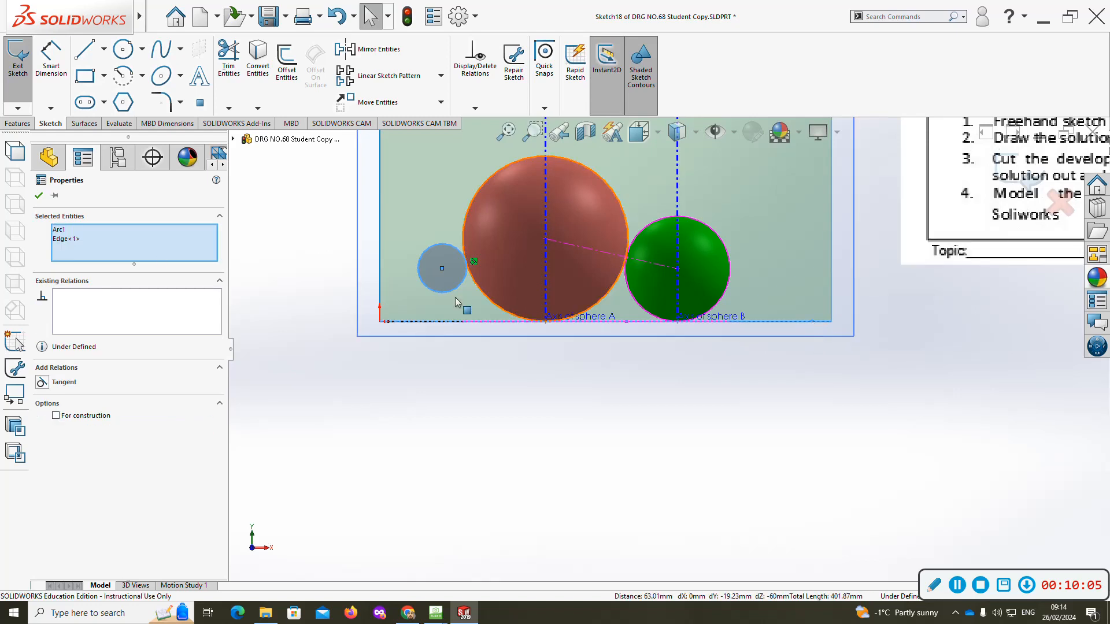
click(42, 382)
click(379, 357)
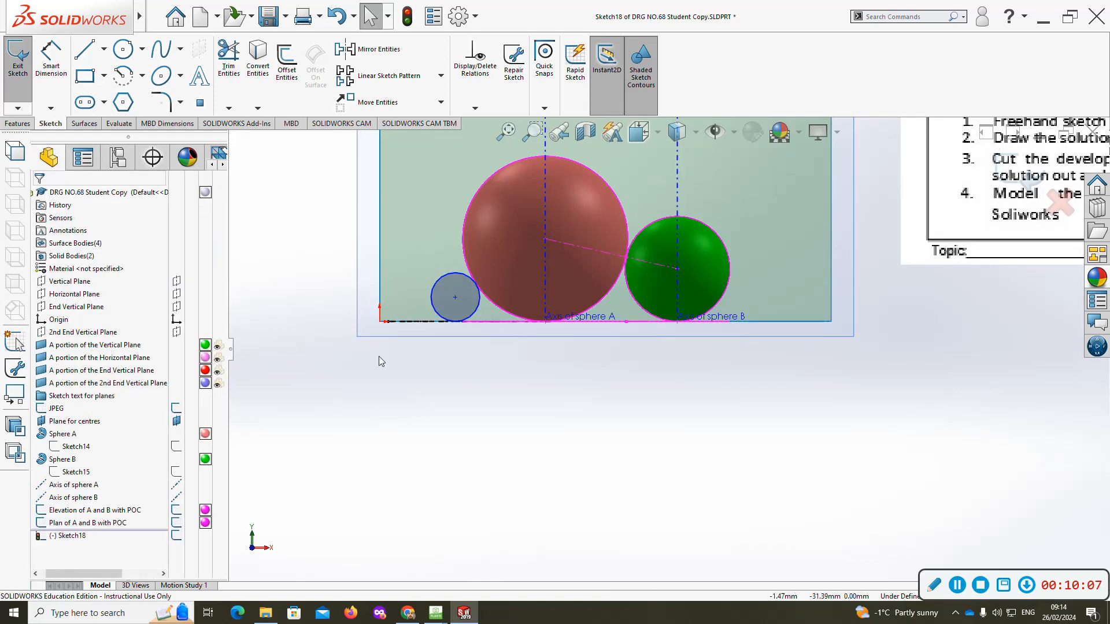
mouse_move(455, 297)
mouse_down()
mouse_move(390, 275)
mouse_move(443, 297)
mouse_up()
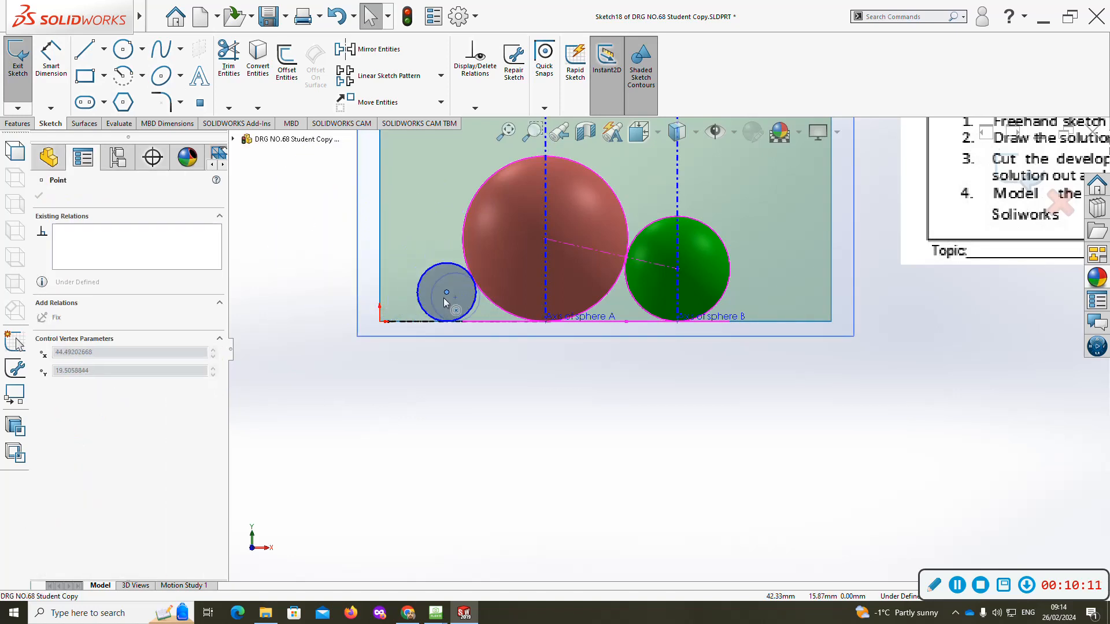
- Dimension the small circle's diameter as 50 mm
click(46, 58)
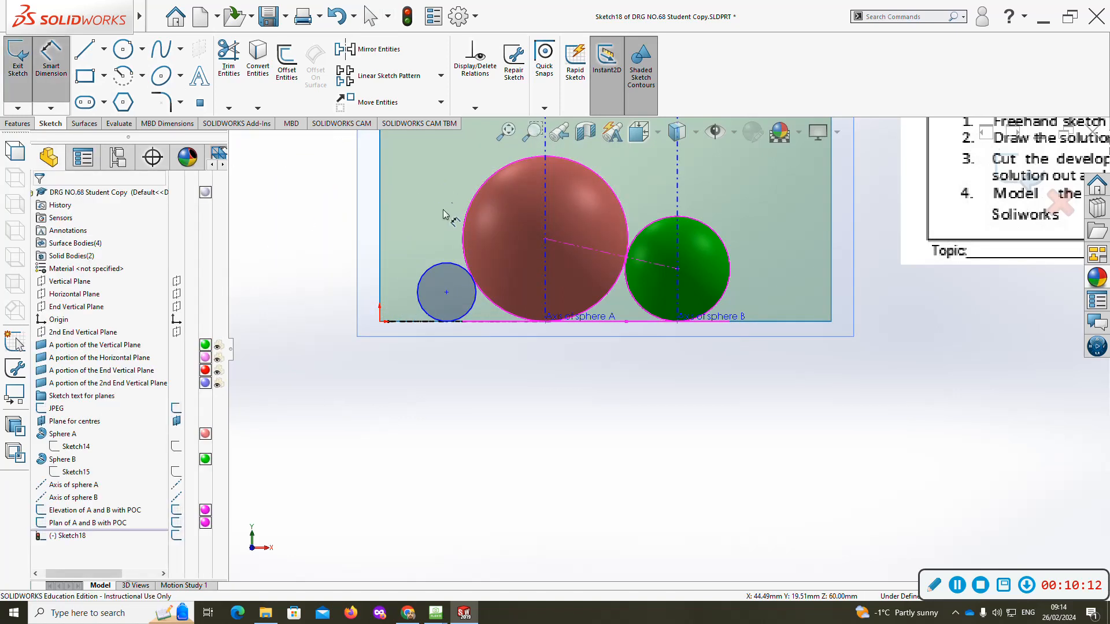
click(429, 271)
click(329, 385)
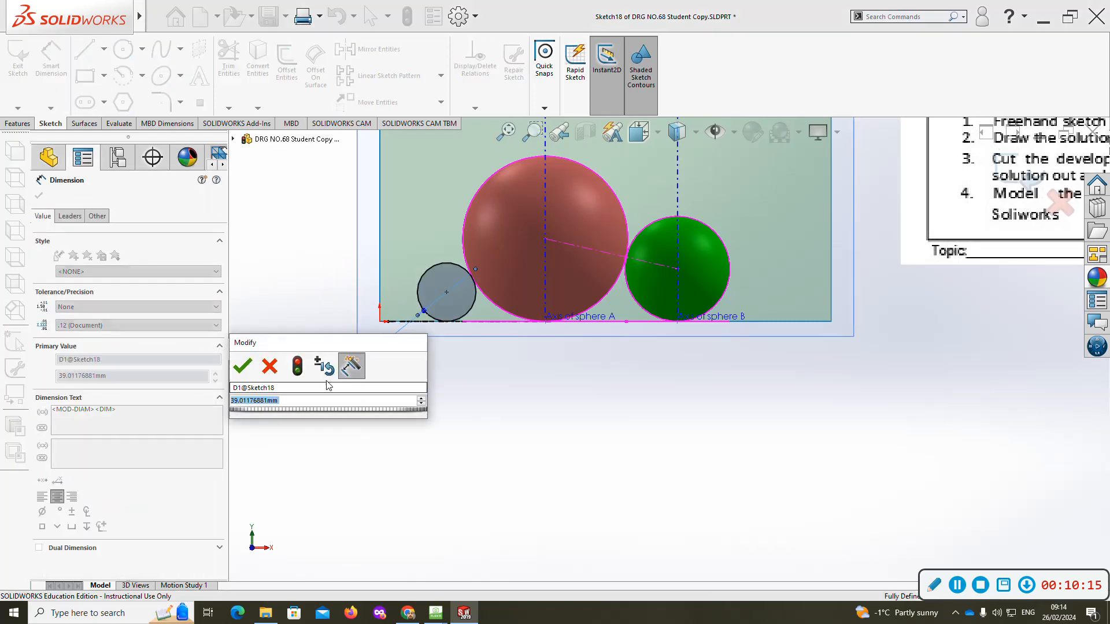
text(50)
key(Return)
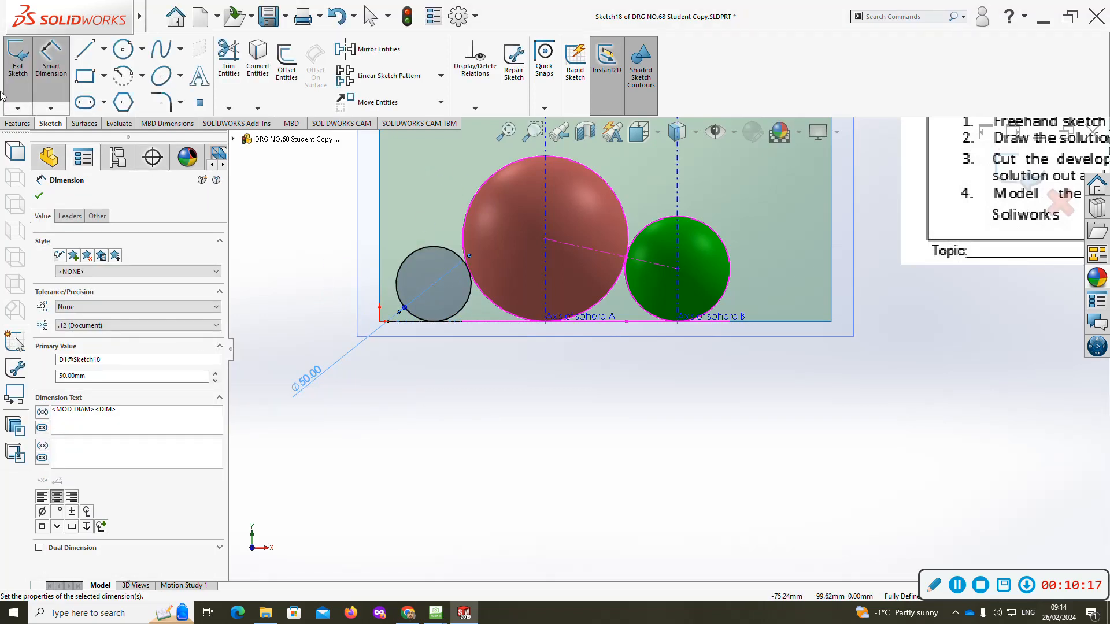
- Draw a vertical centreline from the small circle's lowest point up to the upper edge of the vertical plane
click(104, 51)
click(110, 83)
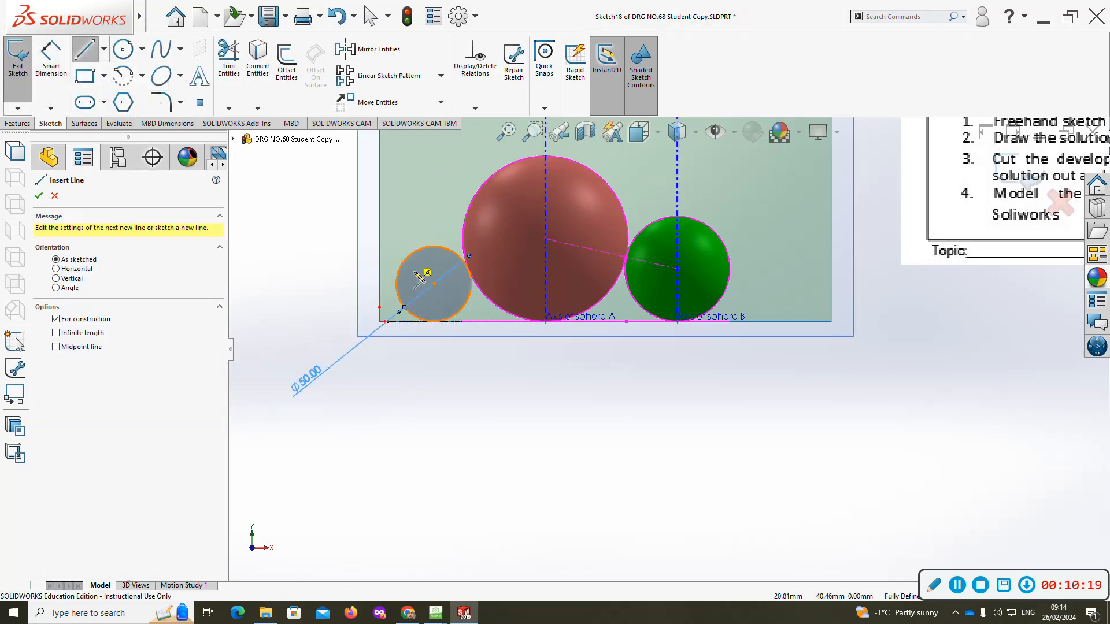
click(434, 322)
scroll(440, 232, up, 3)
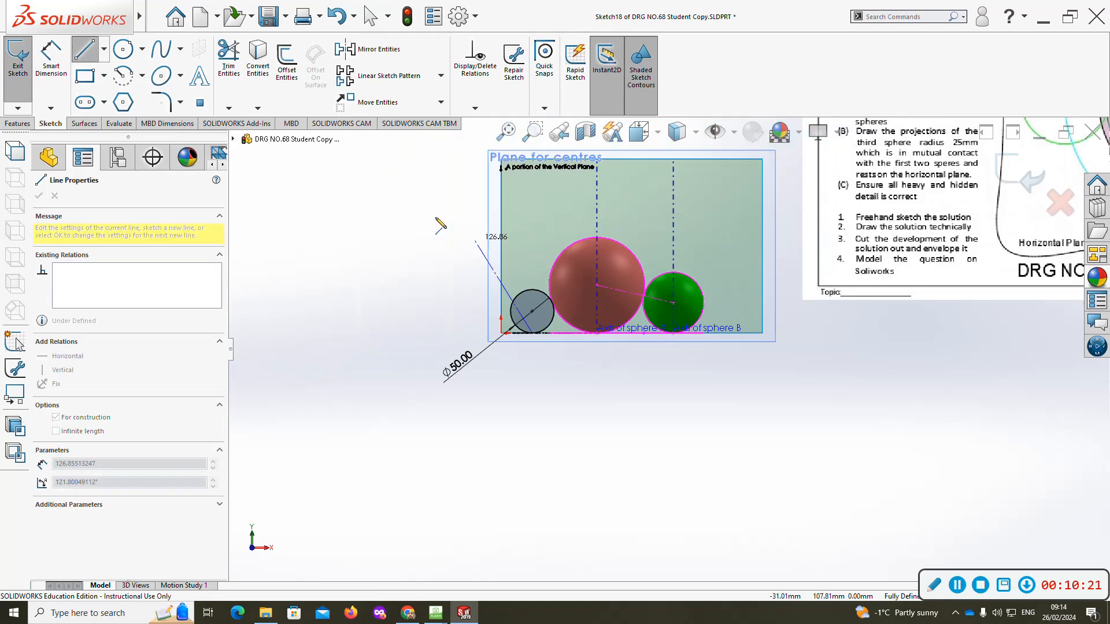
click(533, 166)
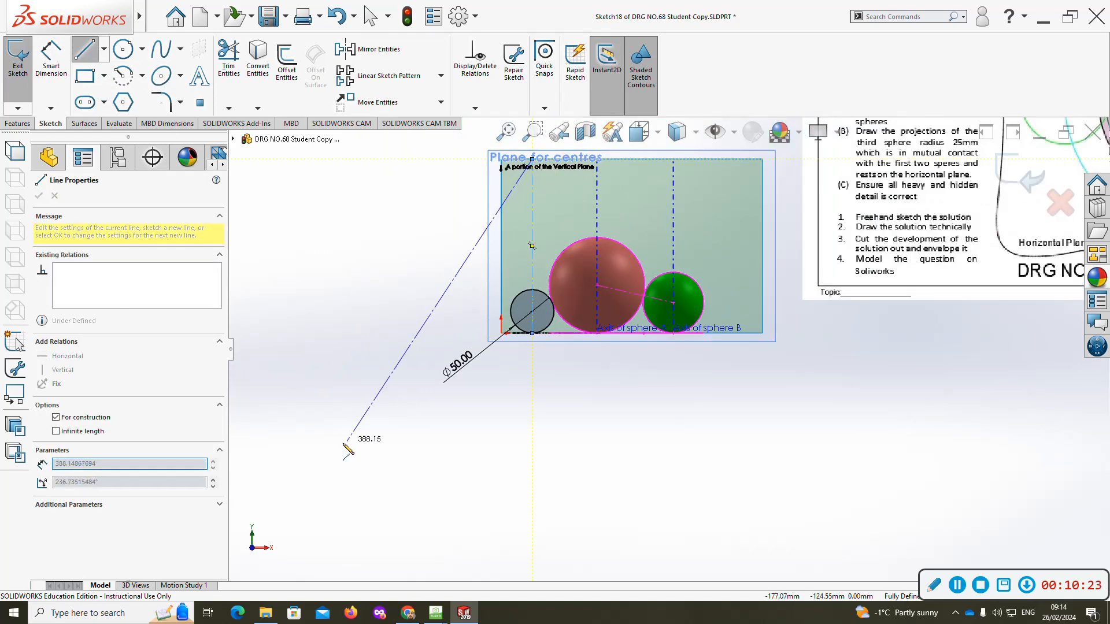
key(Escape)
scroll(387, 415, down, 3)
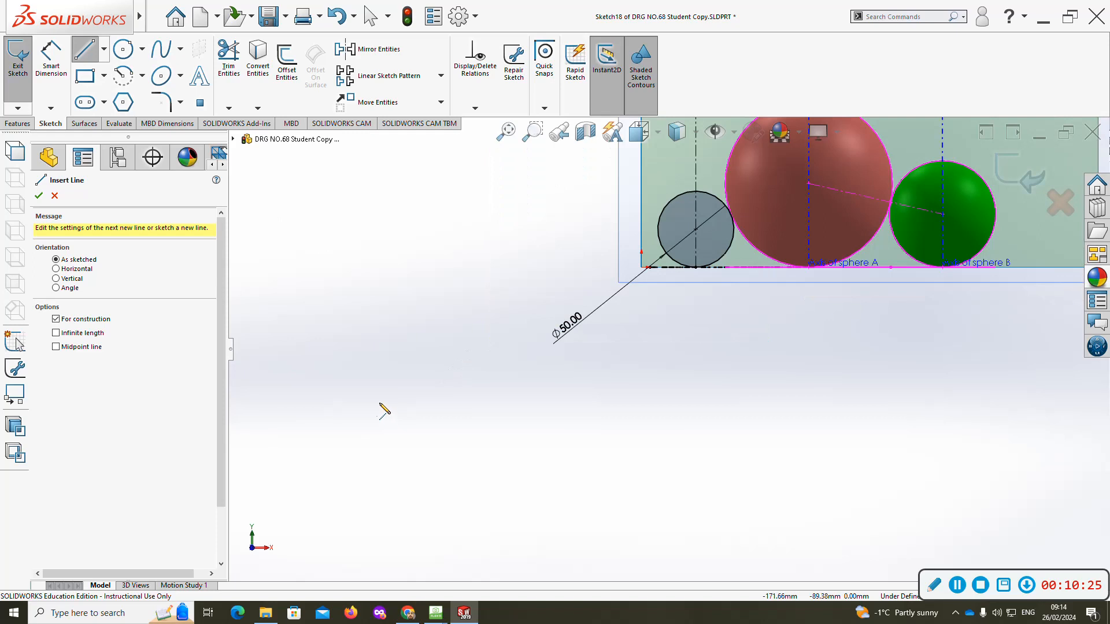
- Draw a solid vertical diameter across the small circle and trim its right half, keeping the trimmed arc as construction geometry
click(696, 193)
click(696, 267)
key(Escape)
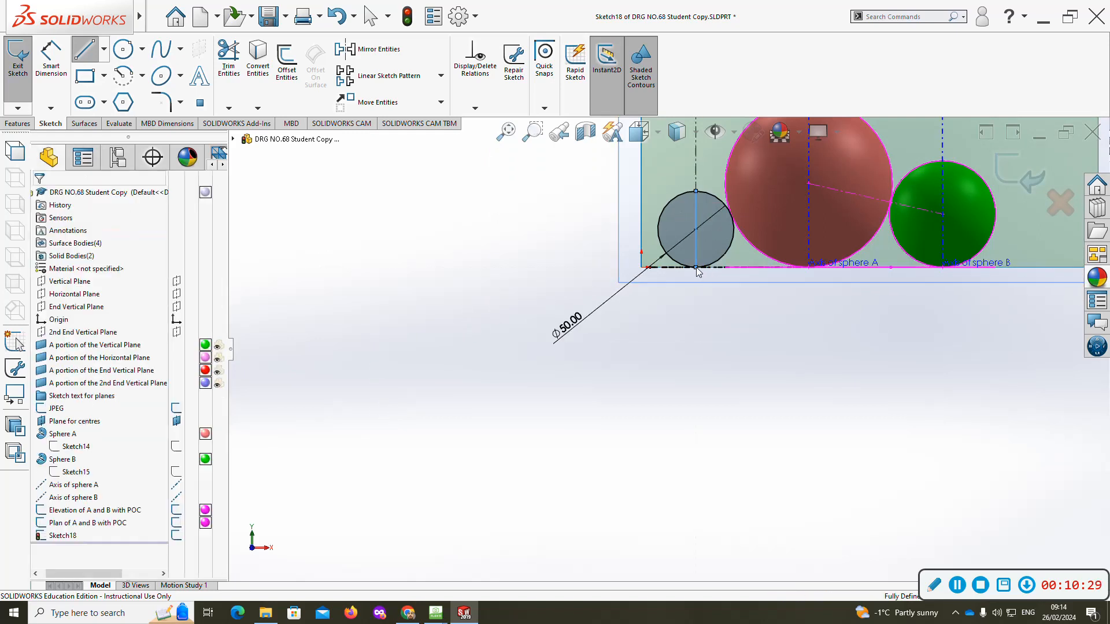
click(229, 58)
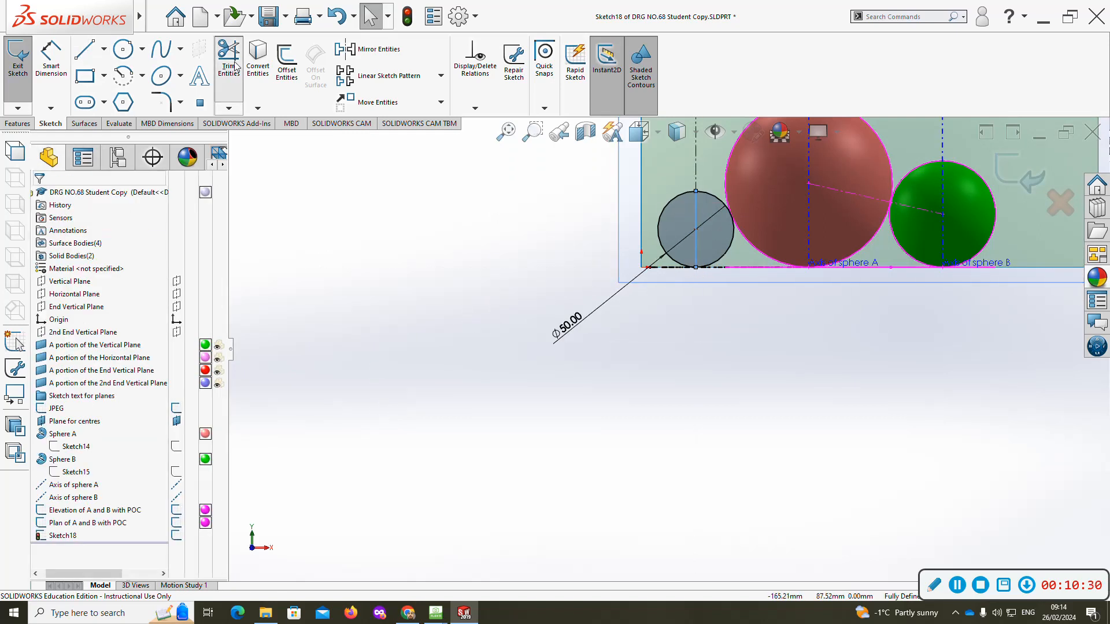
click(733, 253)
scroll(726, 229, down, 1)
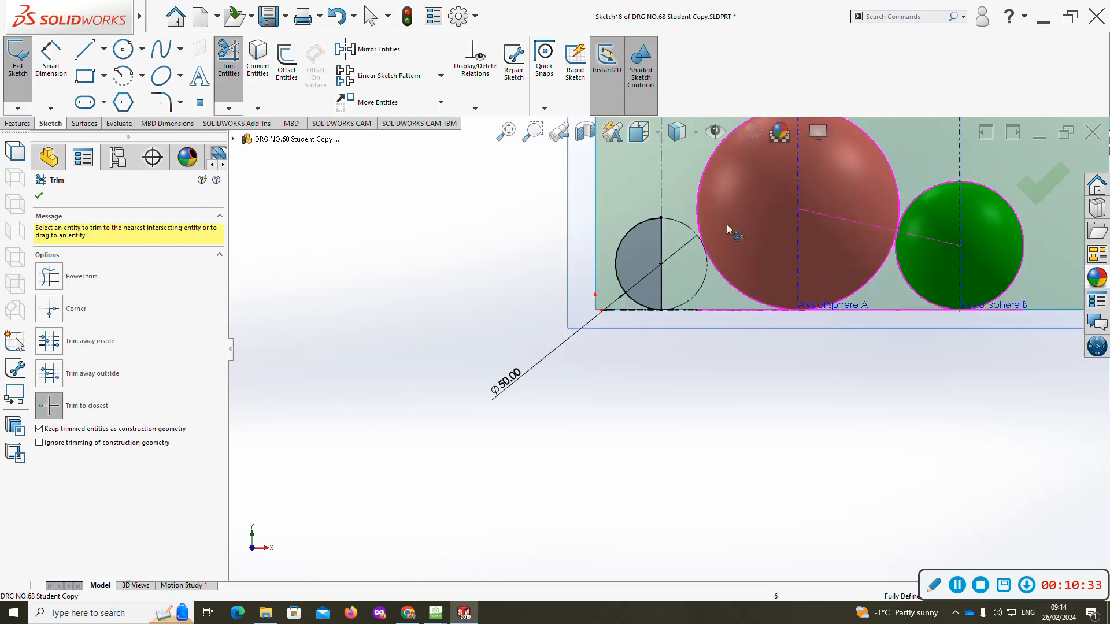
- Draw a centreline joining the small circle's centre to Sphere A's centre and place a point where the two circles touch
click(104, 49)
click(99, 82)
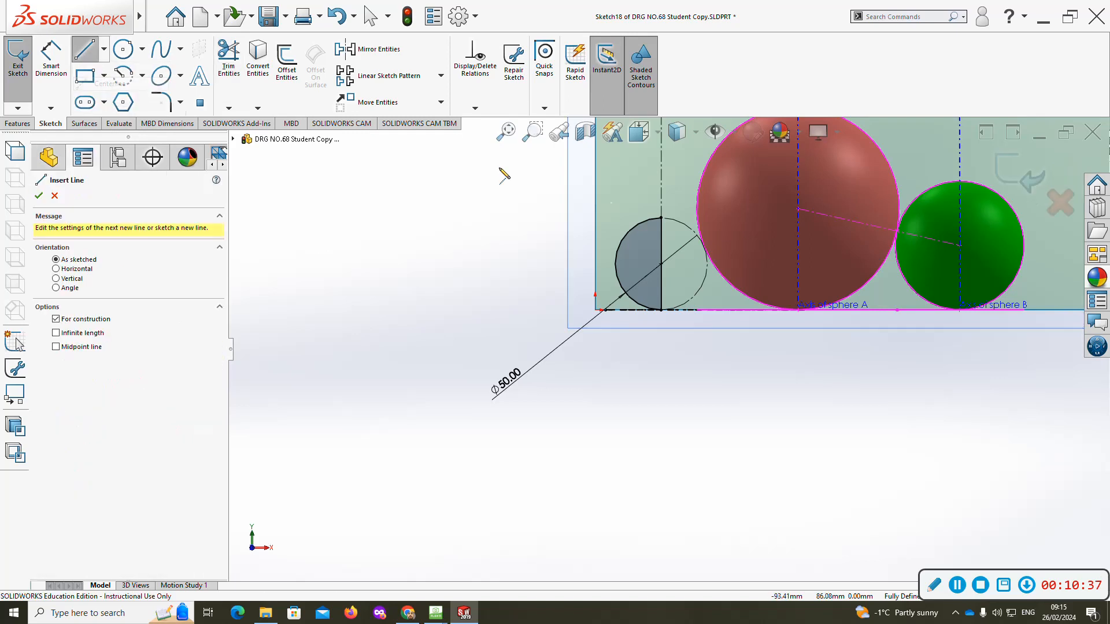
drag(661, 265, 798, 210)
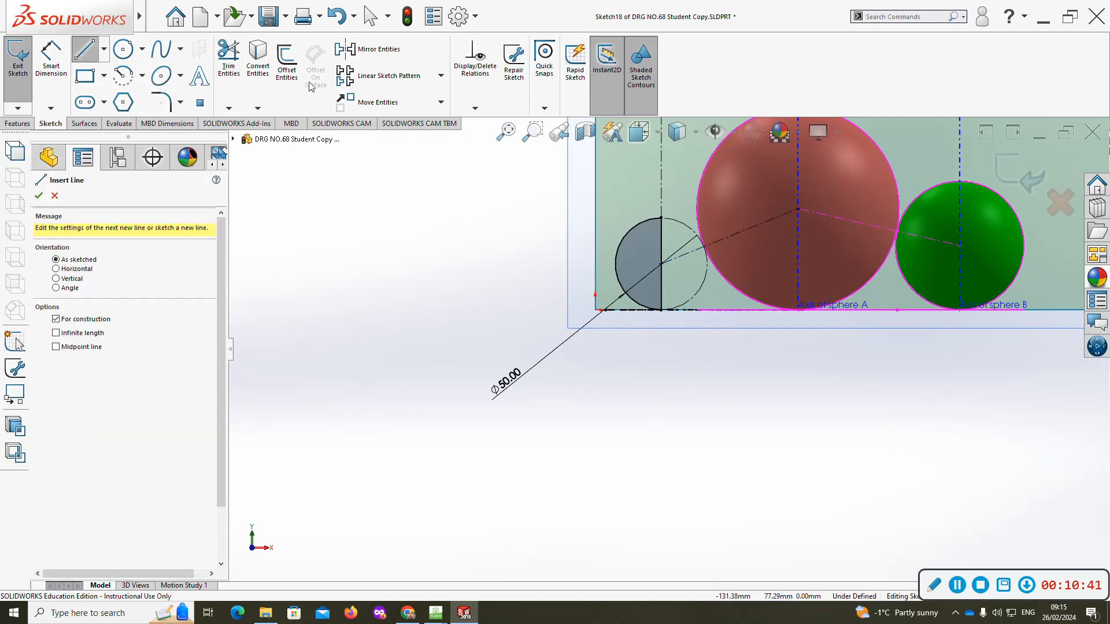
click(199, 102)
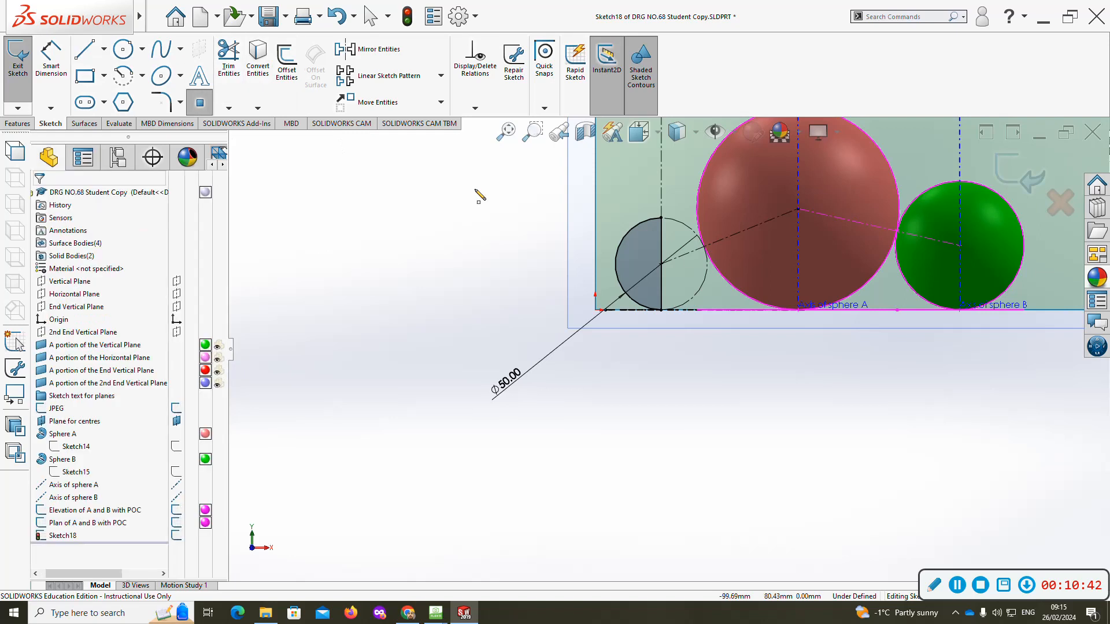
click(705, 250)
scroll(700, 263, down, 5)
key(Escape)
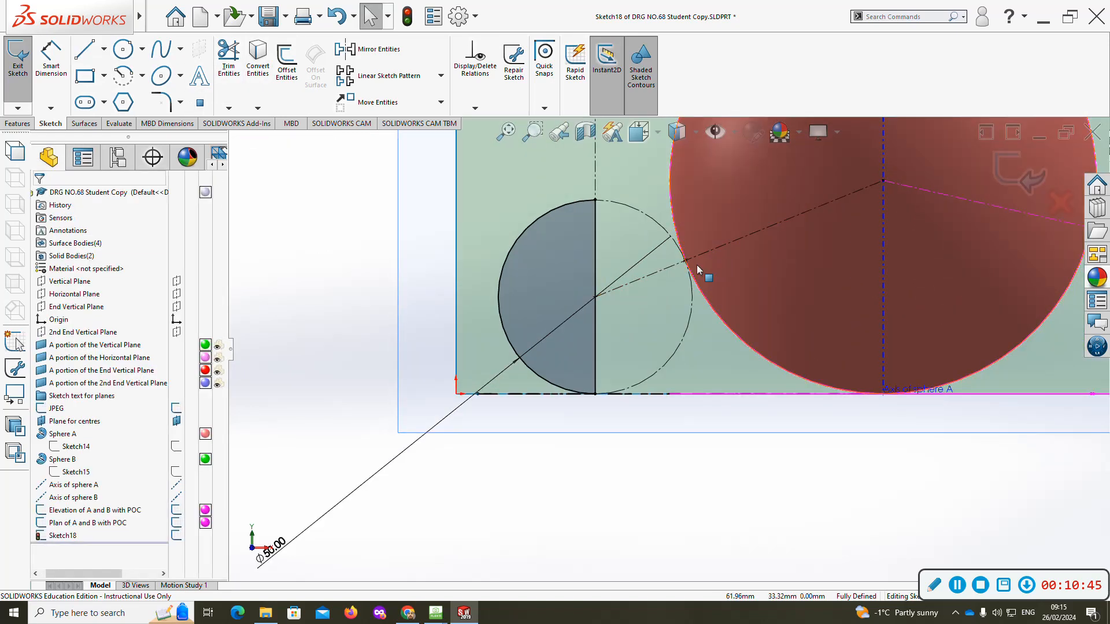
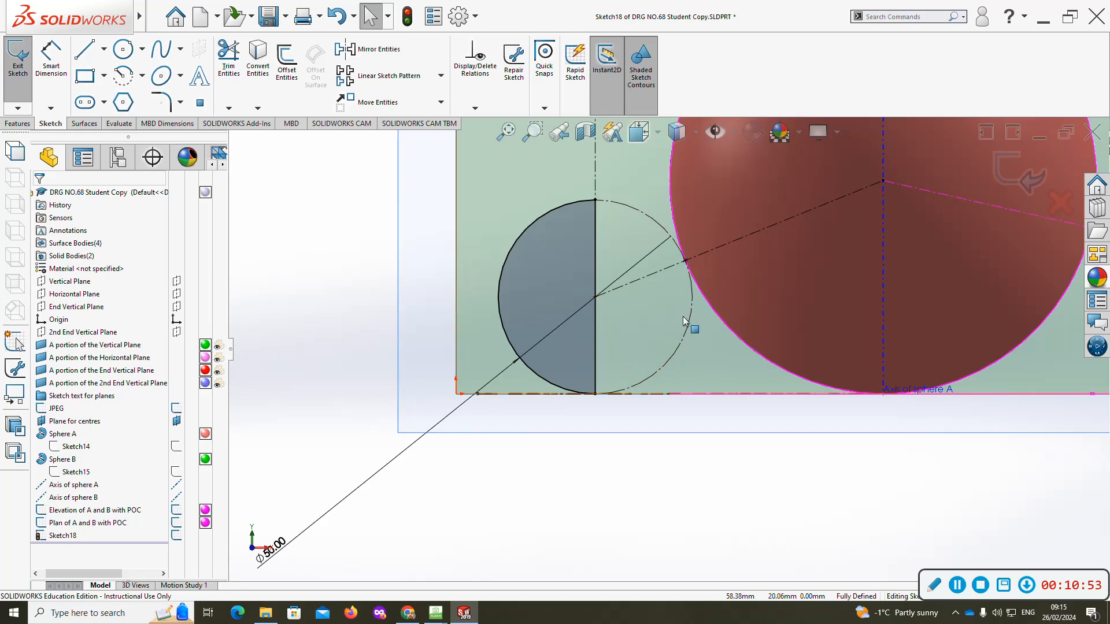
- Revolve the semicircle 360° about the vertical centreline to form a solid sphere
scroll(684, 319, down, 1)
scroll(682, 318, up, 1)
click(18, 123)
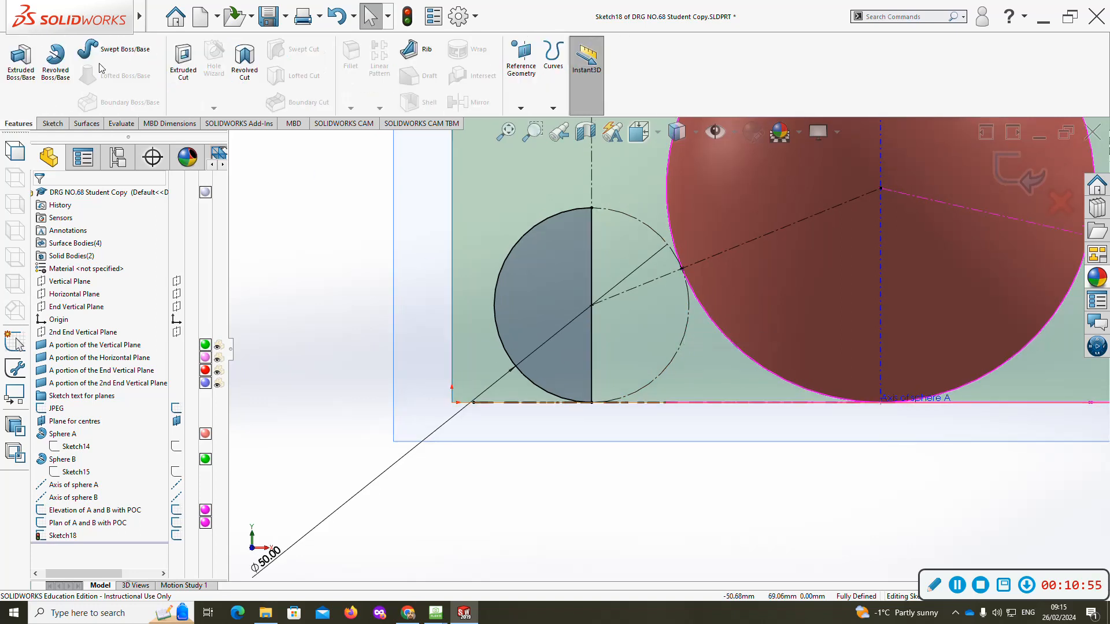
click(55, 61)
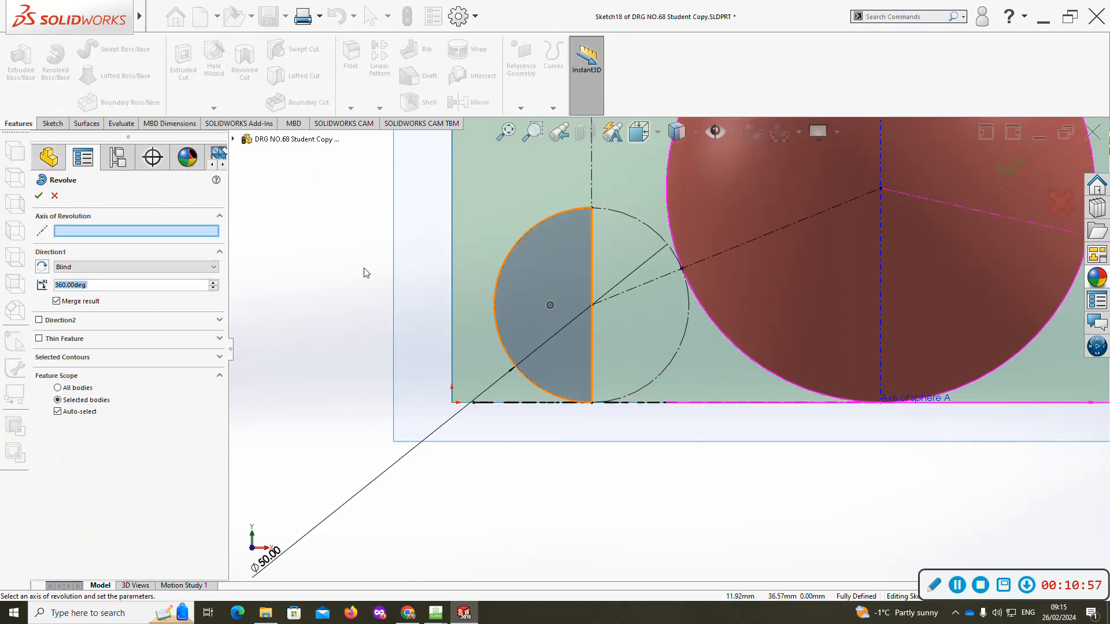
click(91, 234)
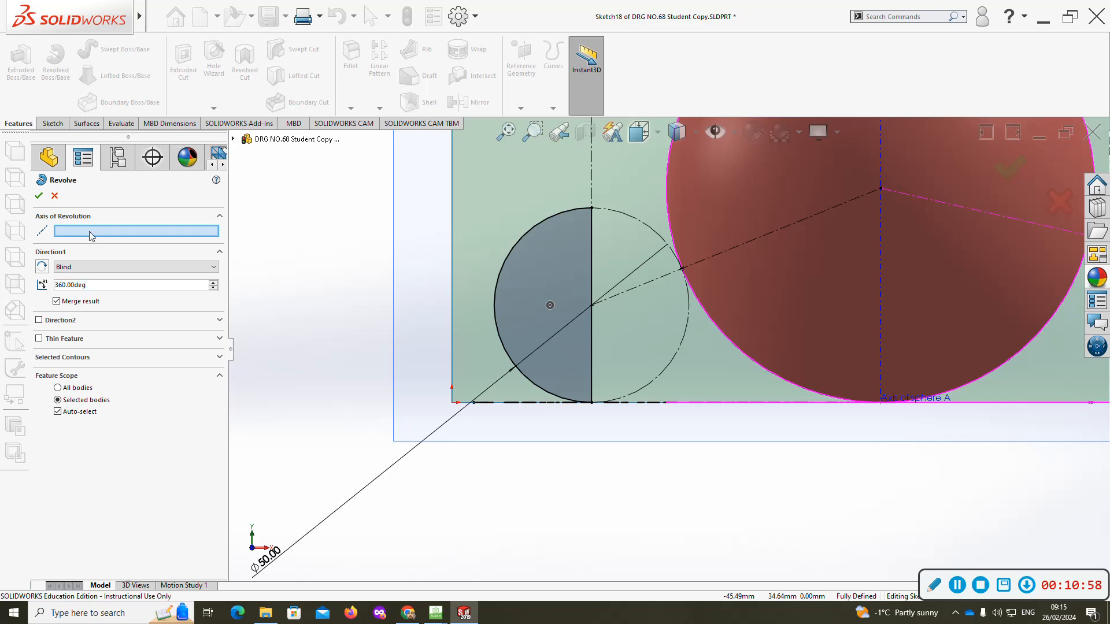
click(591, 177)
right_click(591, 174)
click(619, 256)
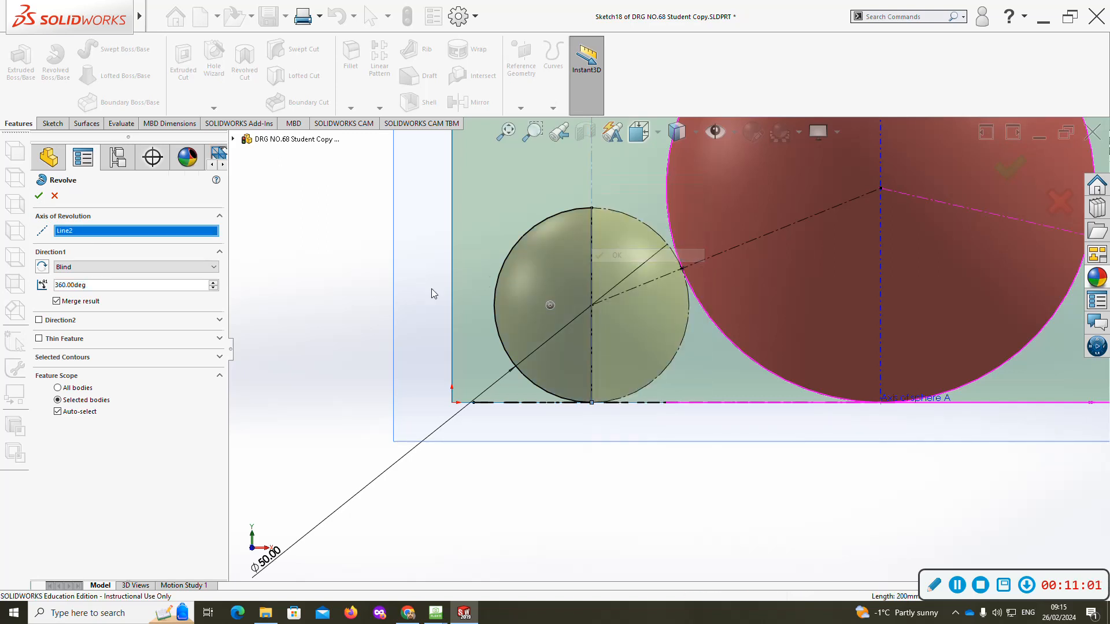
- Rename the new revolve feature "Sphere in Const position on LHS"
click(56, 536)
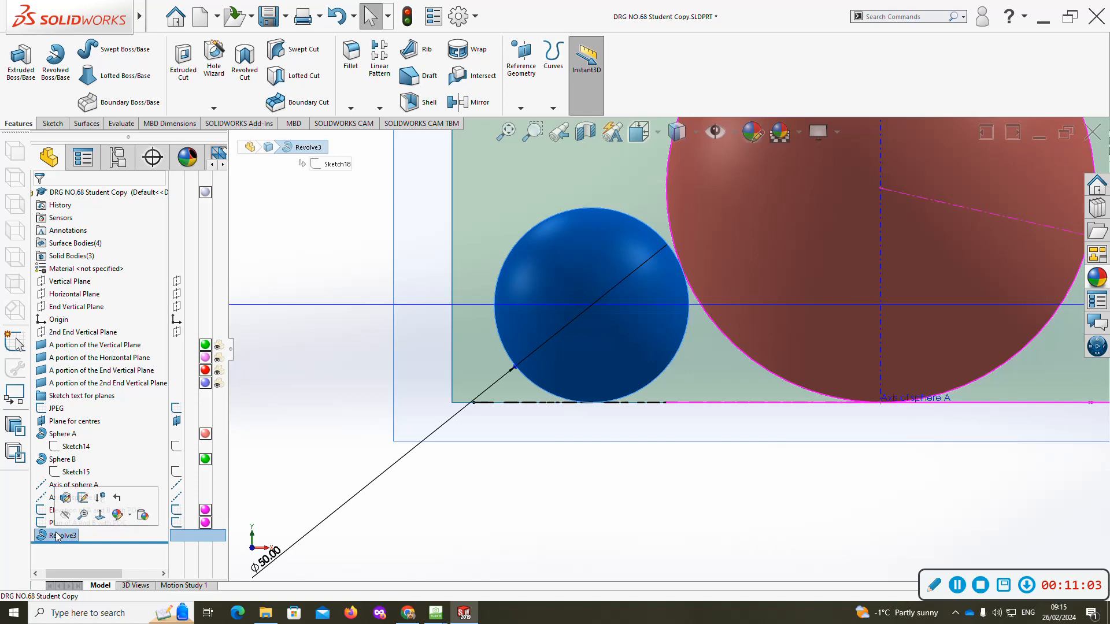
click(56, 536)
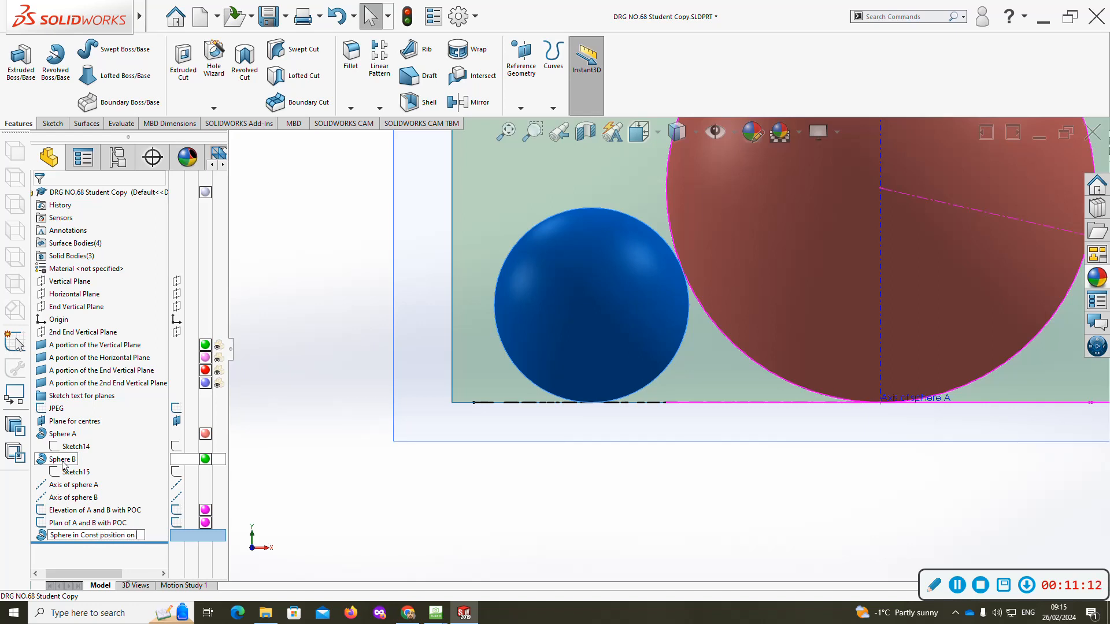
click(382, 492)
scroll(540, 438, up, 3)
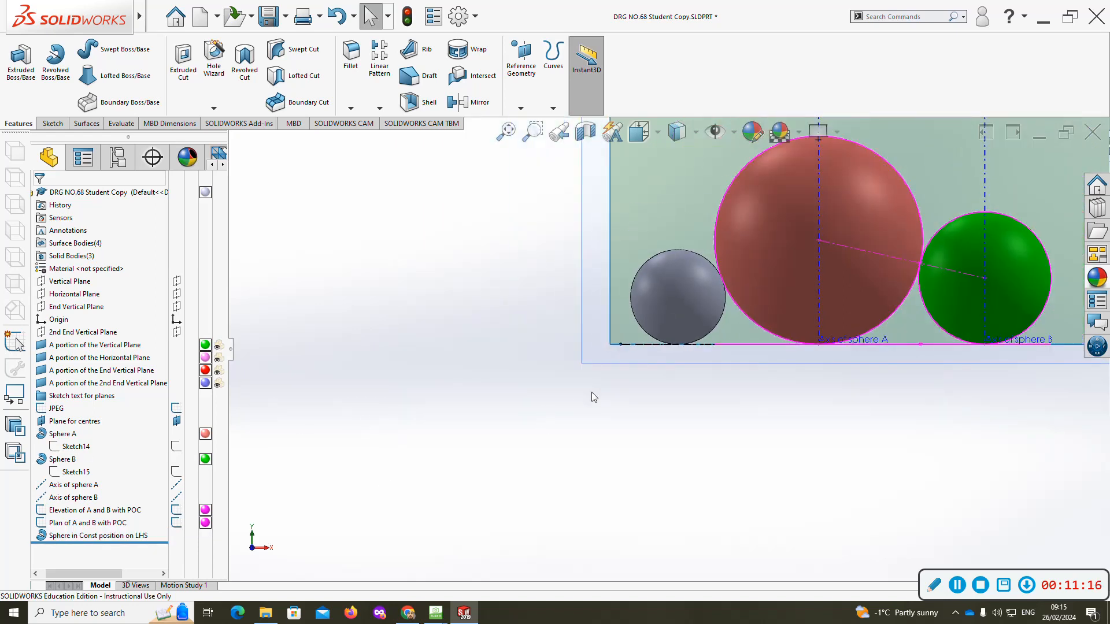
scroll(667, 347, up, 2)
middle_drag(840, 342, 800, 414)
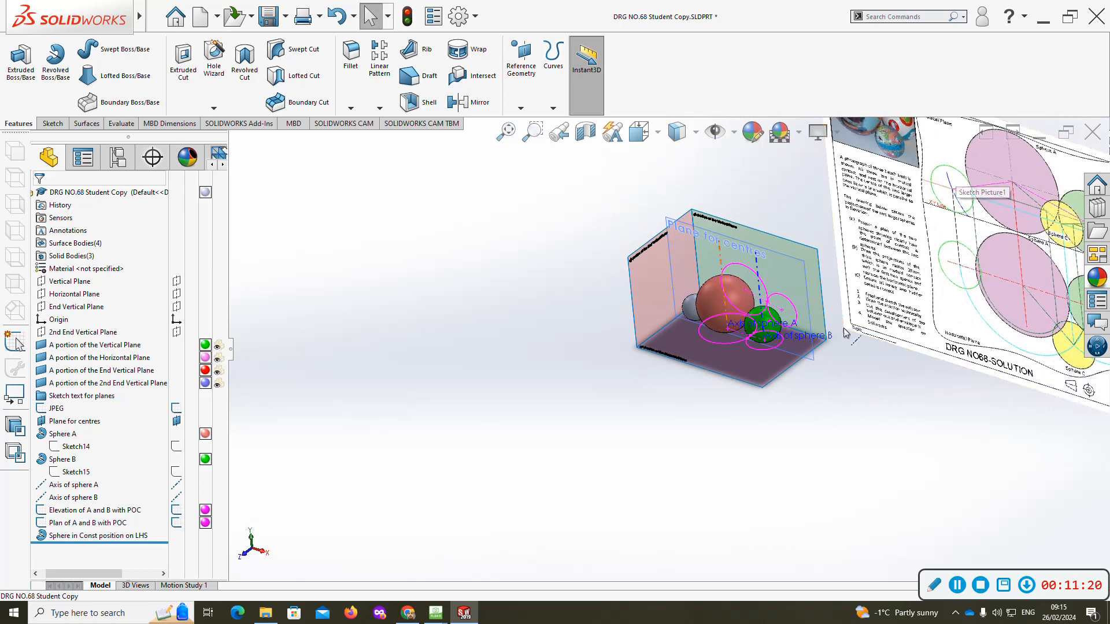
- Start a sketch on the Plane for centres and draw a circle about 39 mm in diameter on the free side of Sphere B
middle_drag(859, 340, 897, 339)
scroll(802, 334, down, 2)
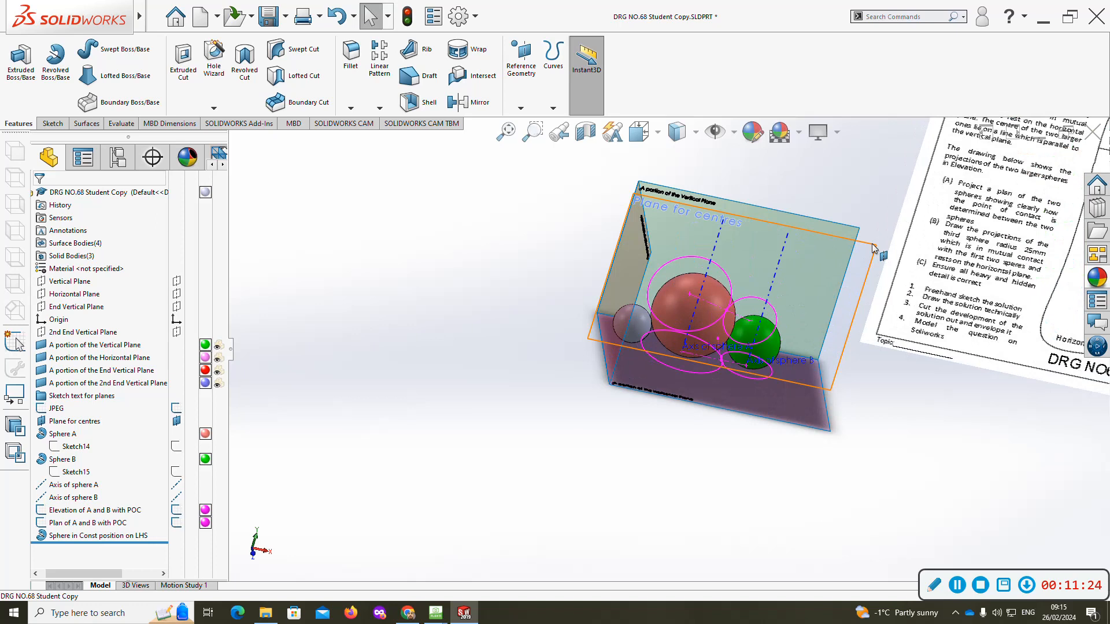
click(866, 263)
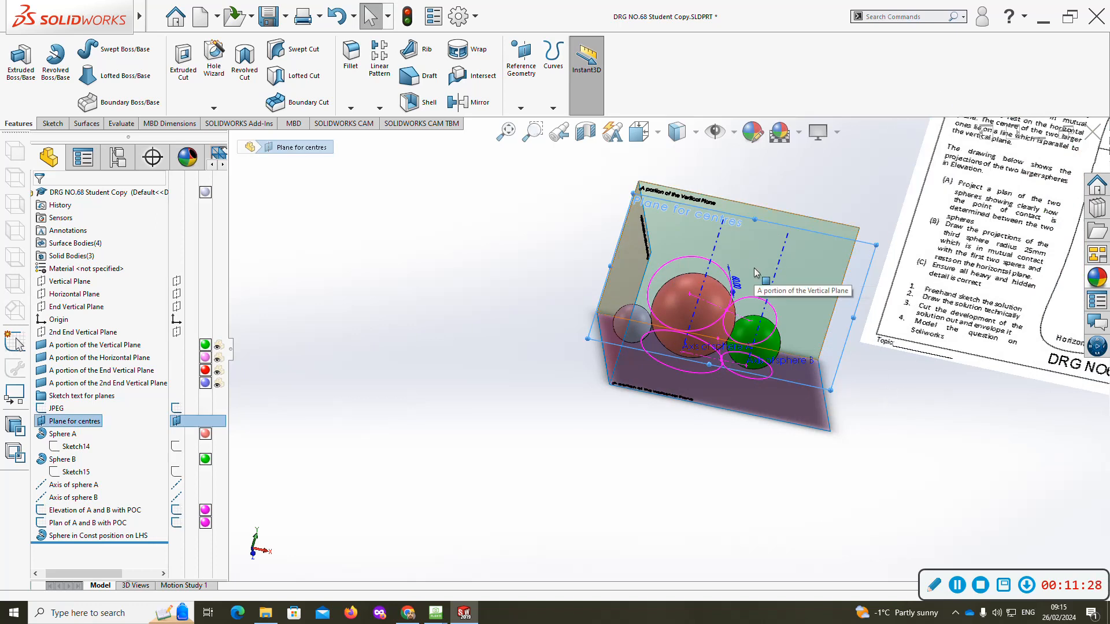
key(ctrl+8)
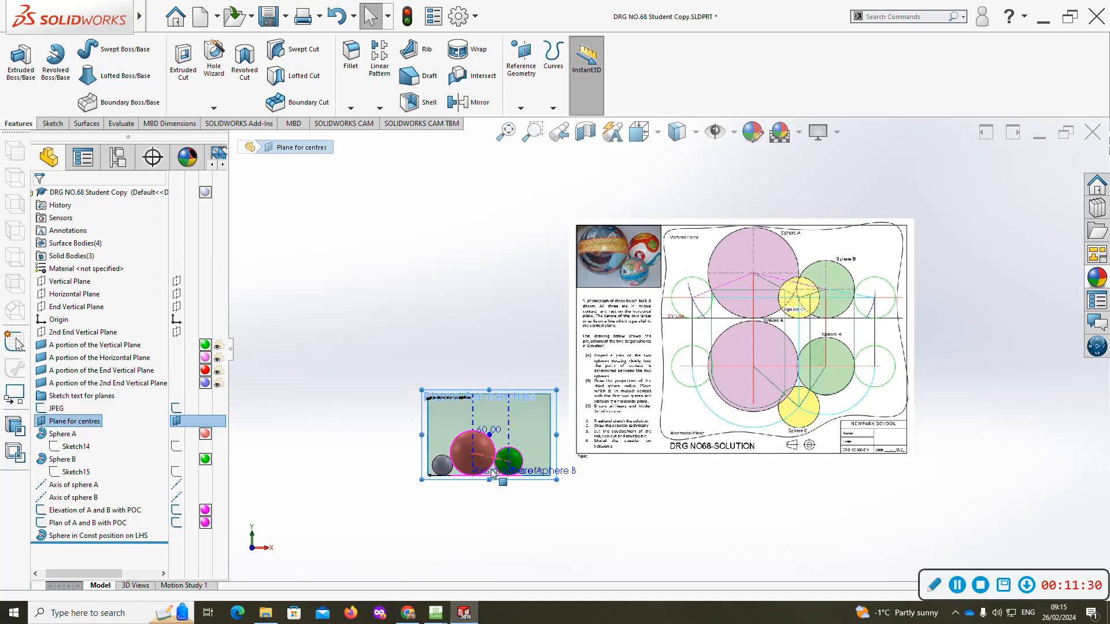
scroll(489, 483, down, 5)
scroll(557, 411, down, 2)
click(53, 124)
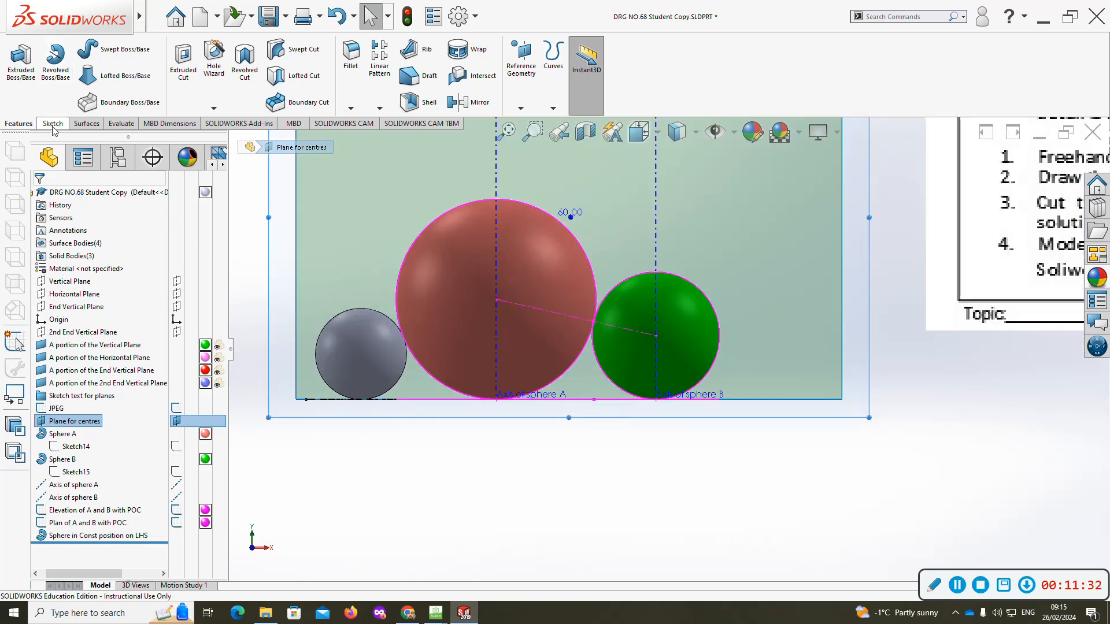
click(18, 60)
click(123, 50)
click(790, 364)
click(808, 335)
key(Escape)
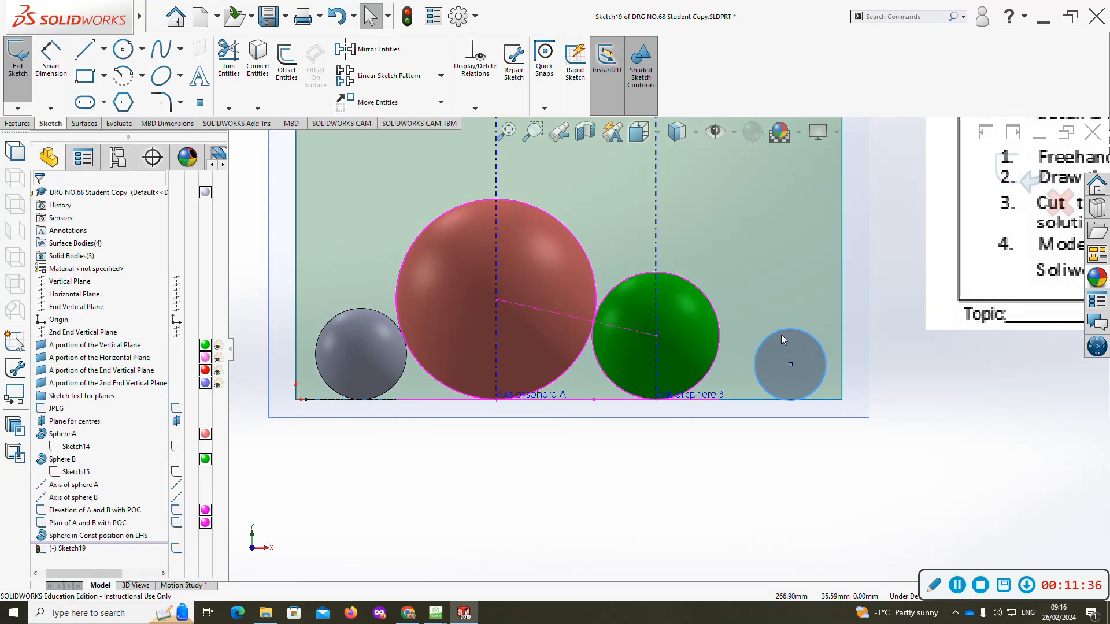
- Make the new circle tangent to Sphere B's outline circle
click(776, 332)
ctrl+click(719, 334)
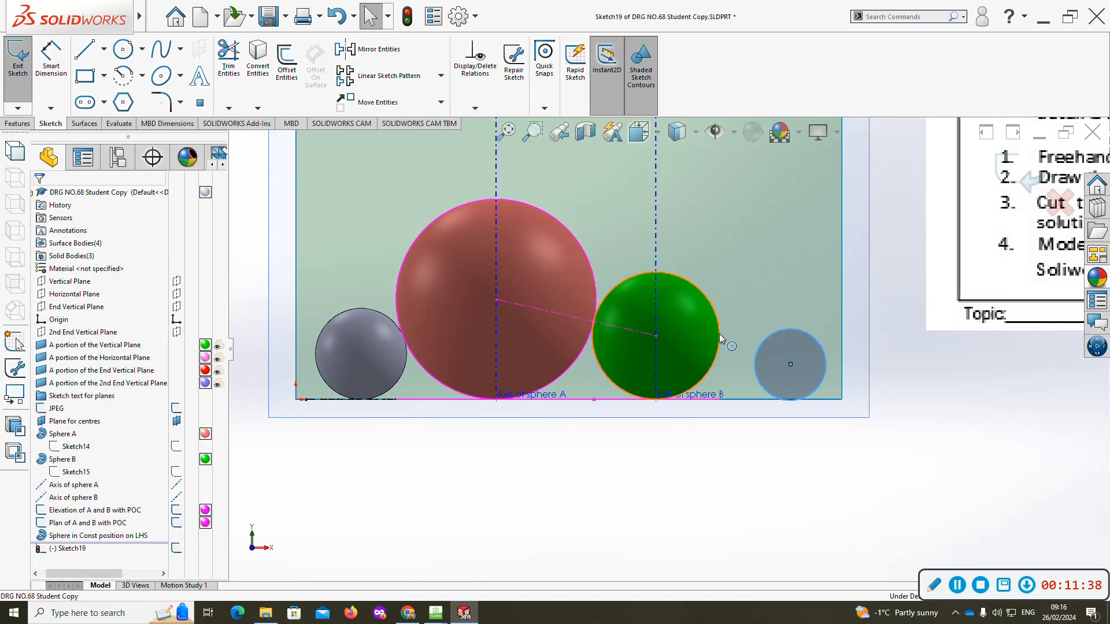
click(770, 178)
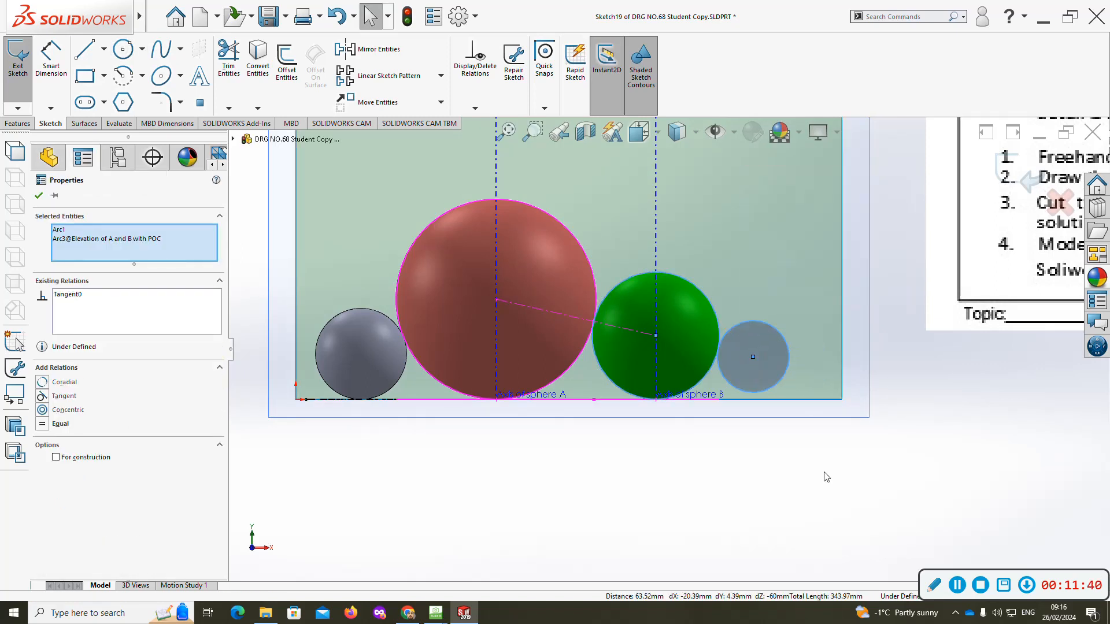
click(775, 410)
- Make the new circle tangent to the horizontal plane's edge so that it rests on it
click(775, 393)
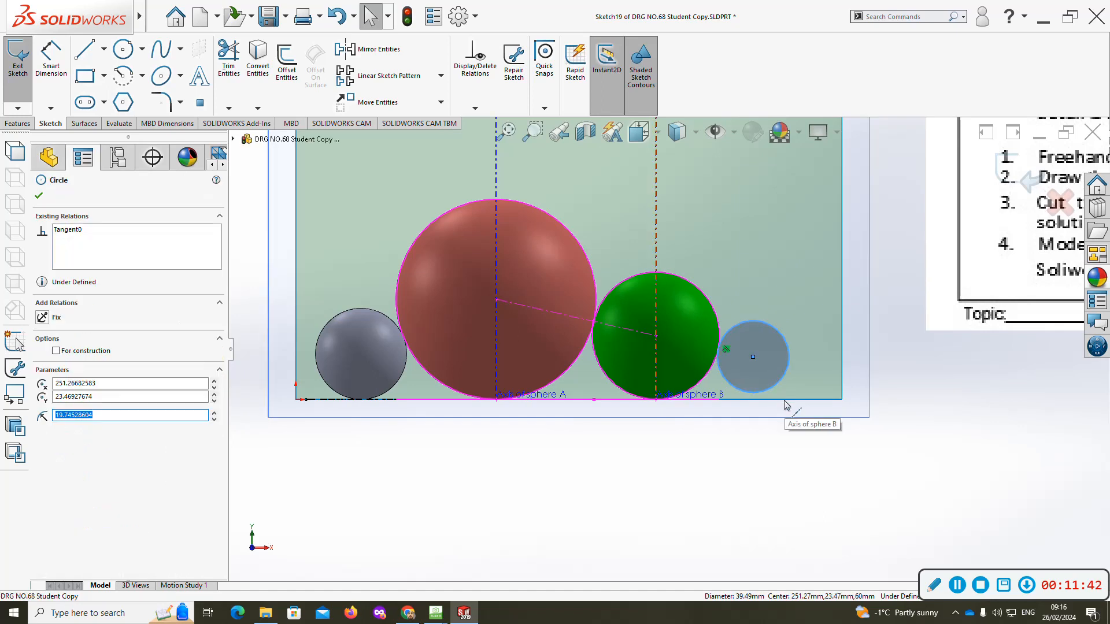
ctrl+click(788, 400)
key(s)
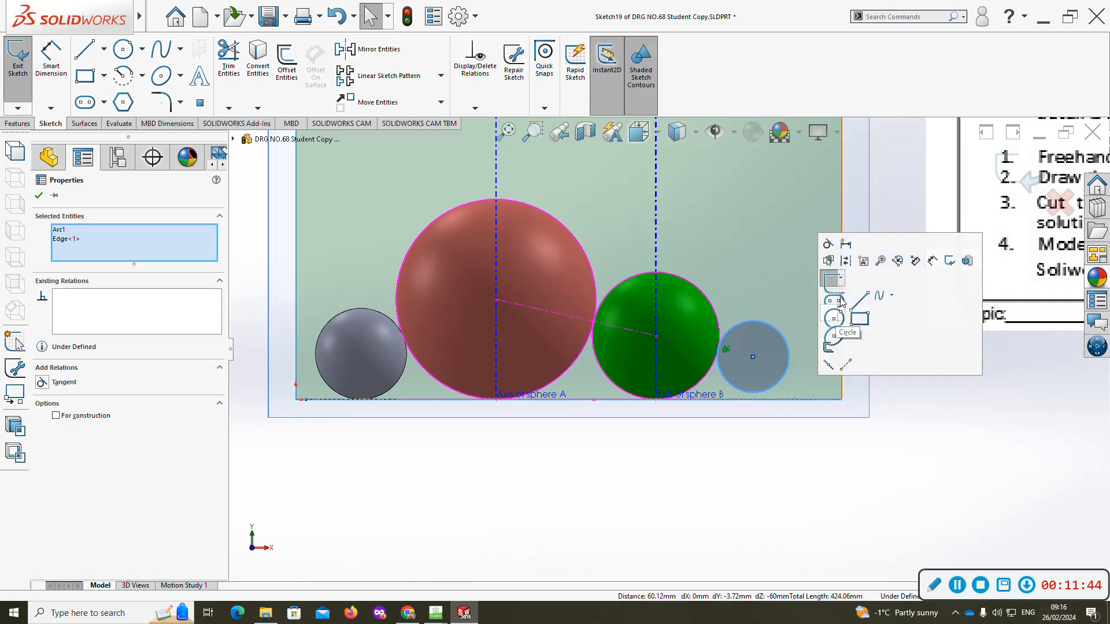
click(828, 243)
click(743, 524)
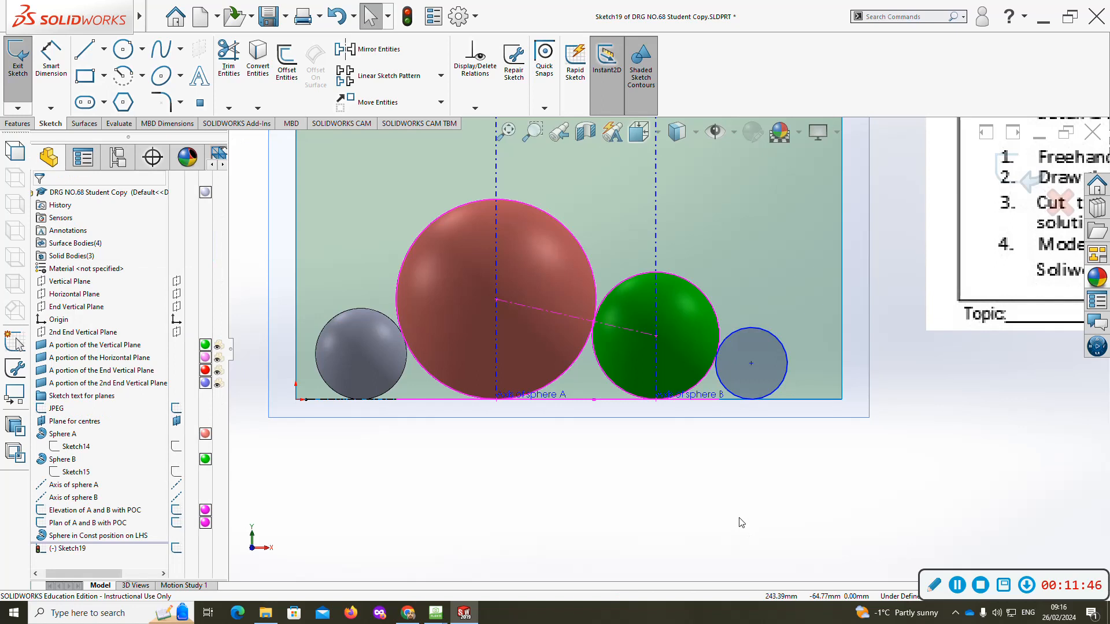
- Dimension the new circle's diameter as 50 mm
right_click(741, 522)
click(767, 342)
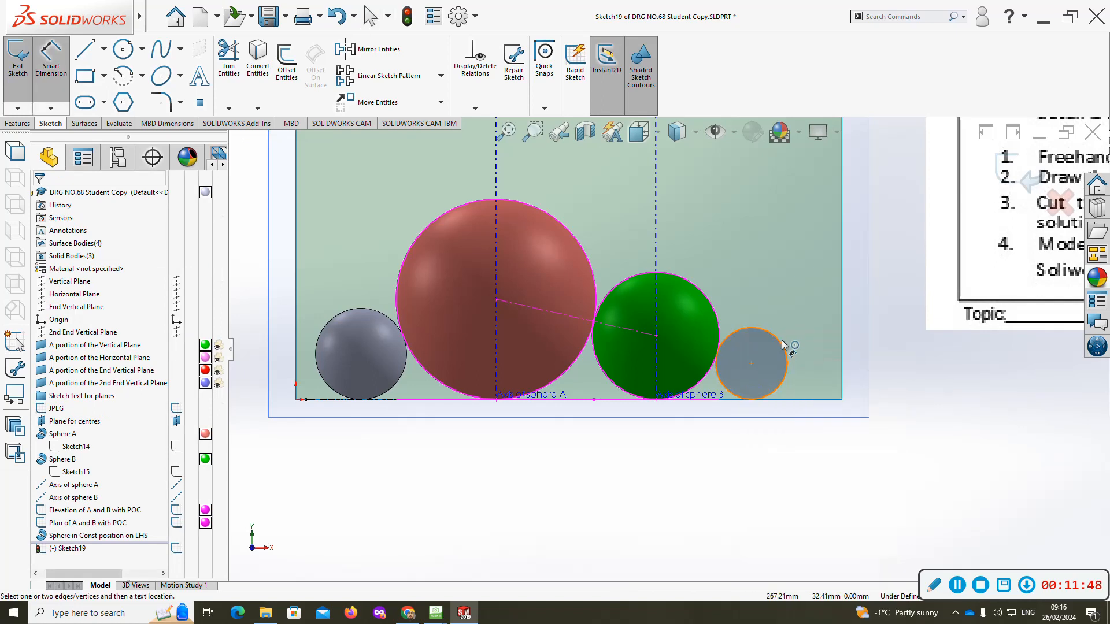
click(784, 348)
click(942, 389)
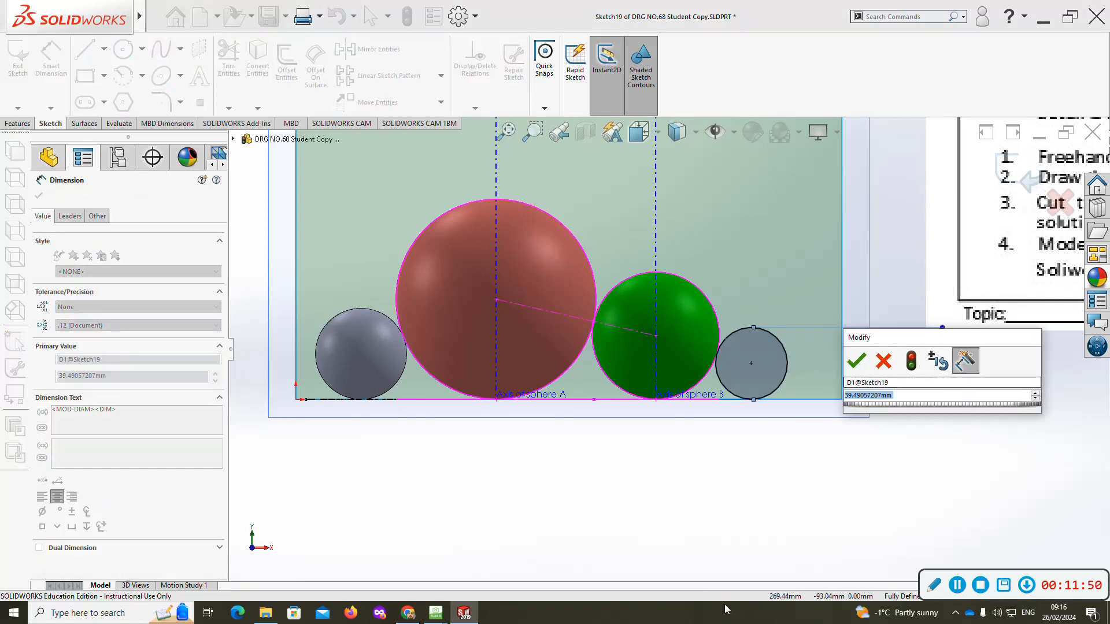
text(50)
key(Return)
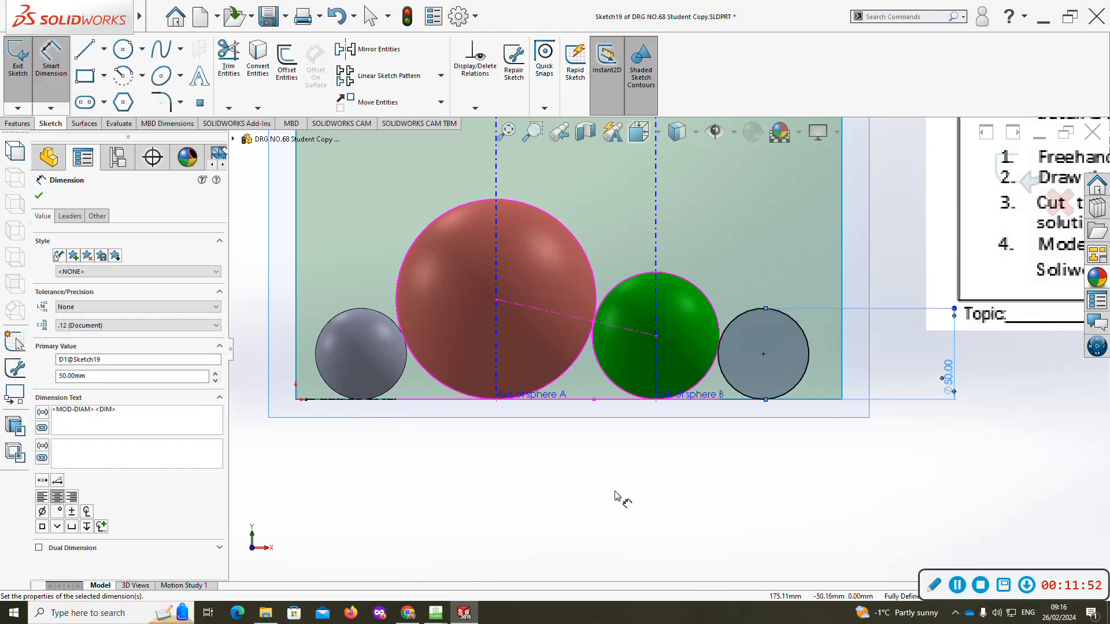
- Draw a line from the new circle's centre to Sphere B's centre
key(l)
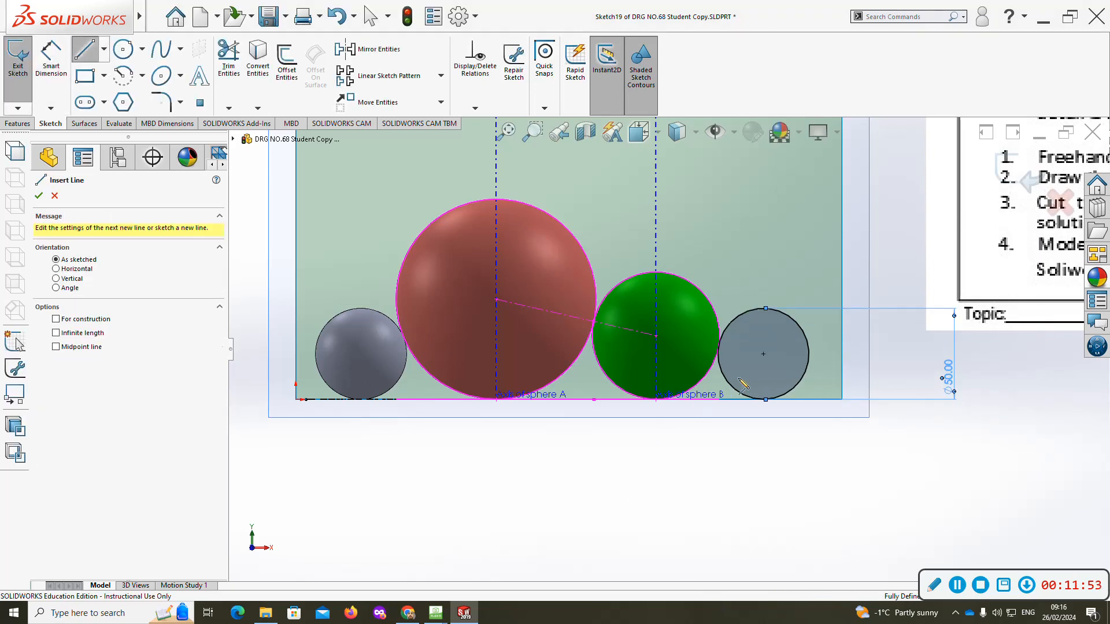
click(763, 355)
click(656, 336)
key(Escape)
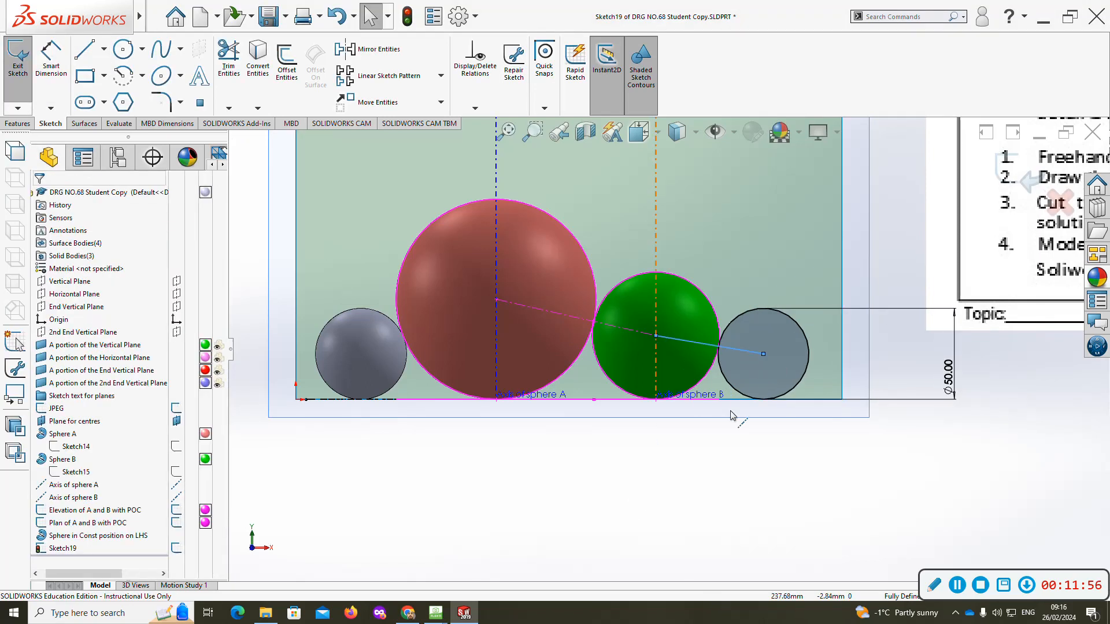
scroll(733, 417, up, 10)
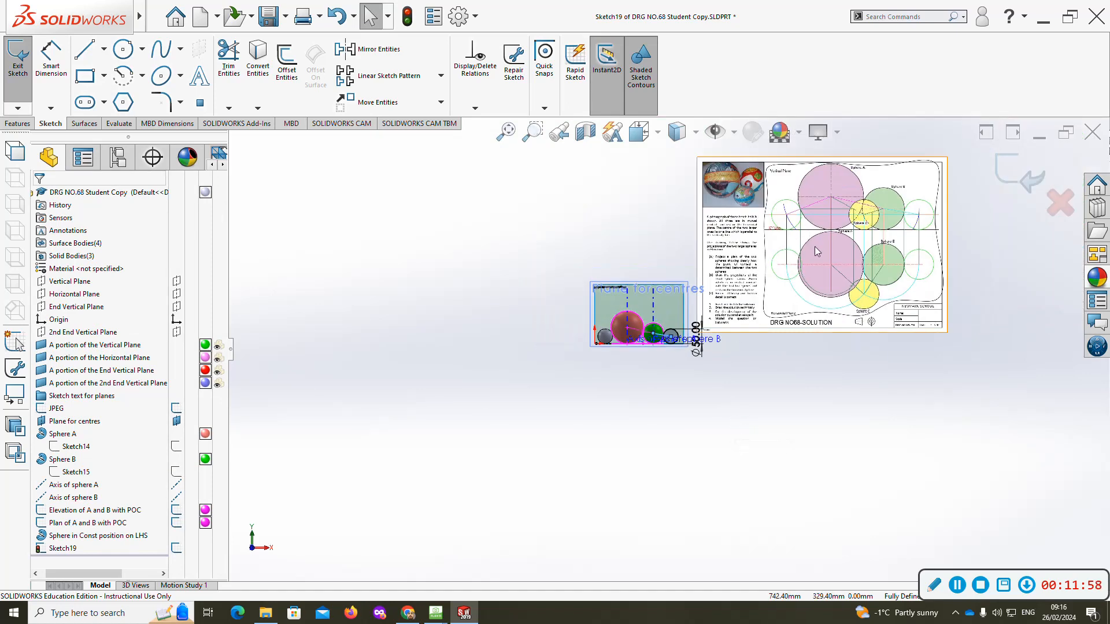
scroll(818, 249, down, 8)
scroll(824, 269, up, 6)
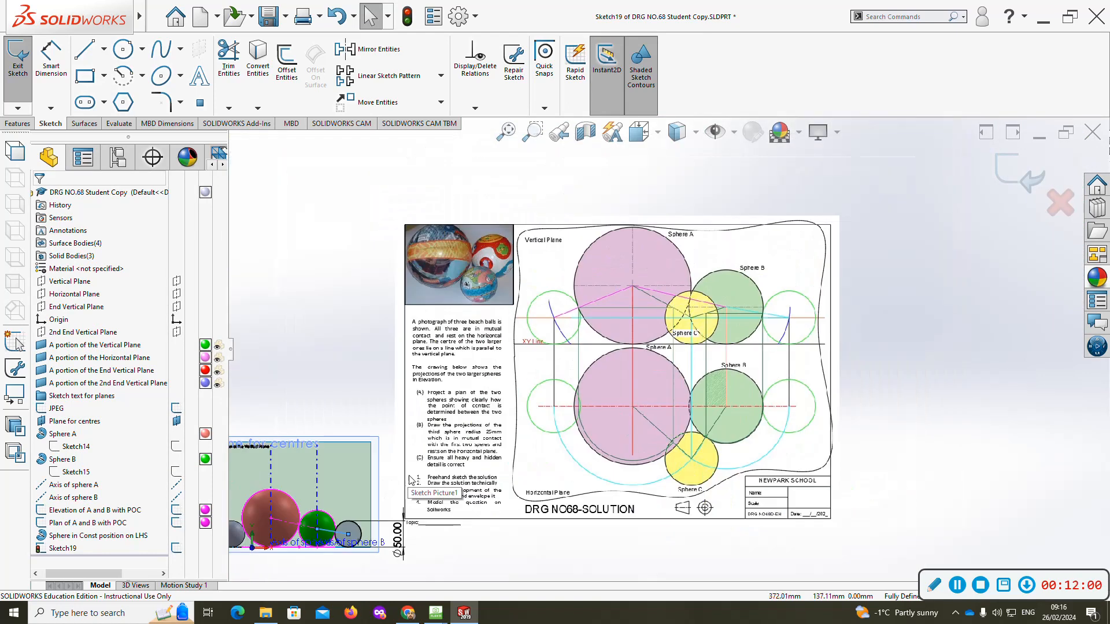
scroll(405, 492, down, 4)
scroll(405, 491, down, 2)
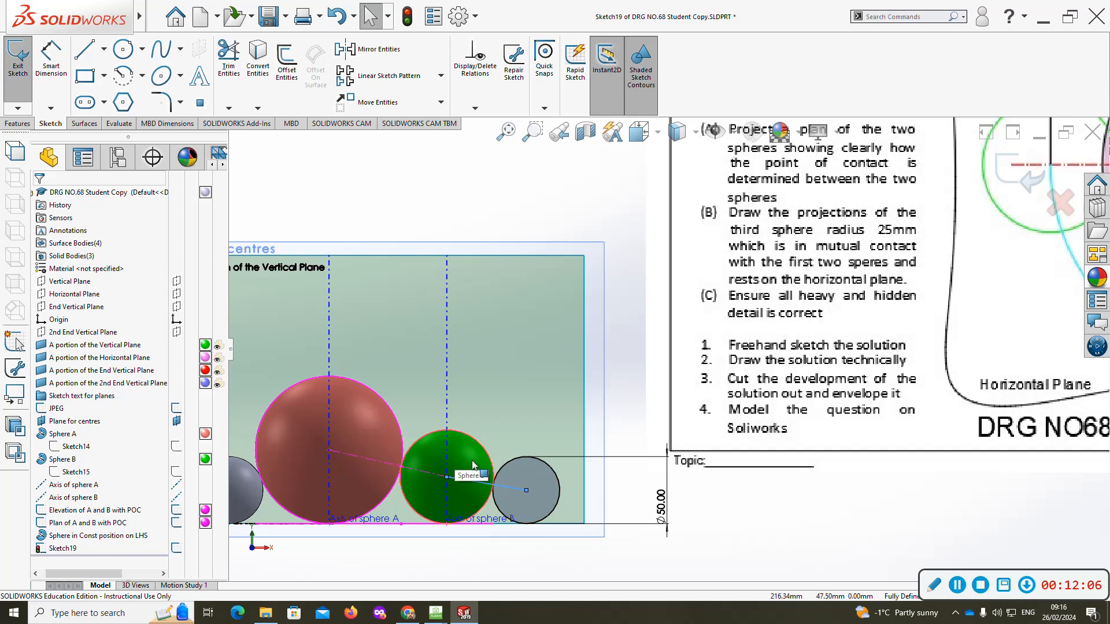
- Finish editing the third sphere's 50 mm circle sketch beside Sphere B
scroll(473, 464, up, 1)
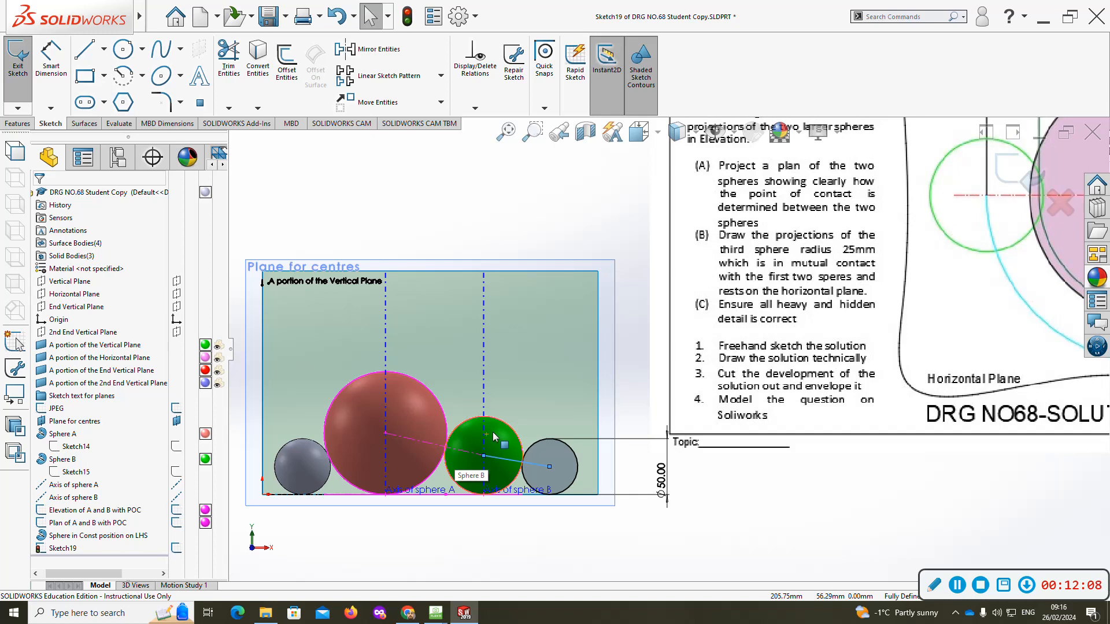
right_click(126, 255)
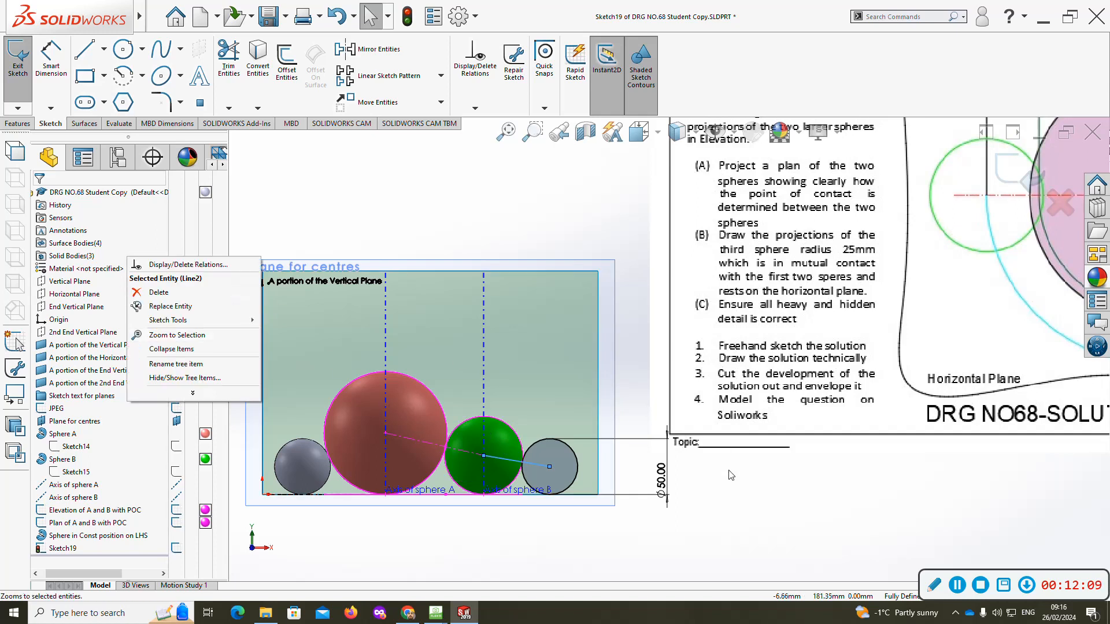
click(728, 505)
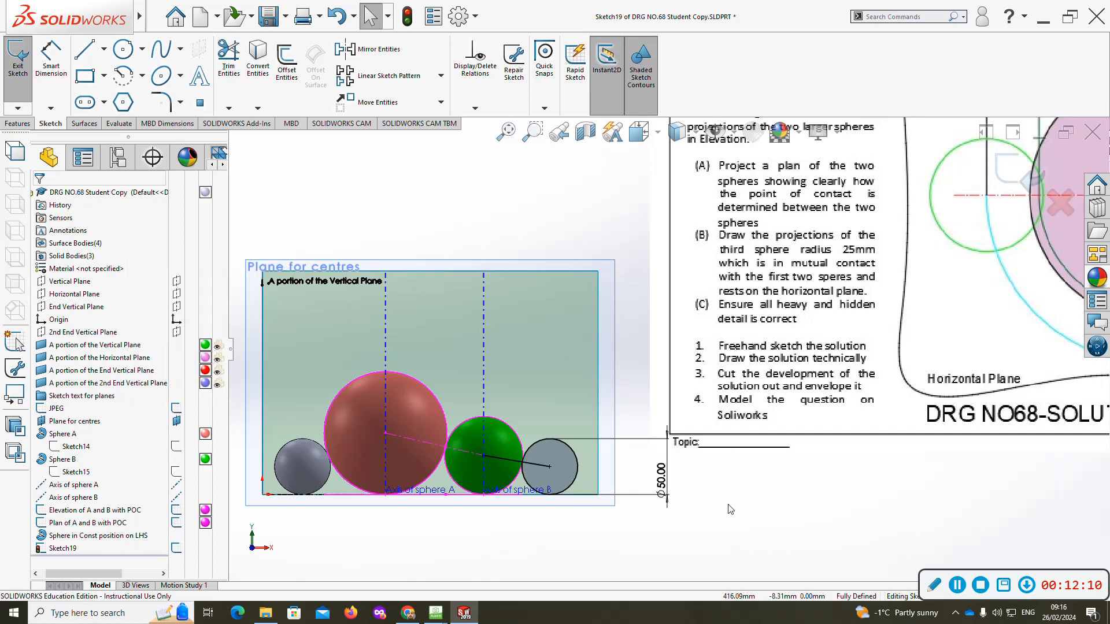
click(17, 55)
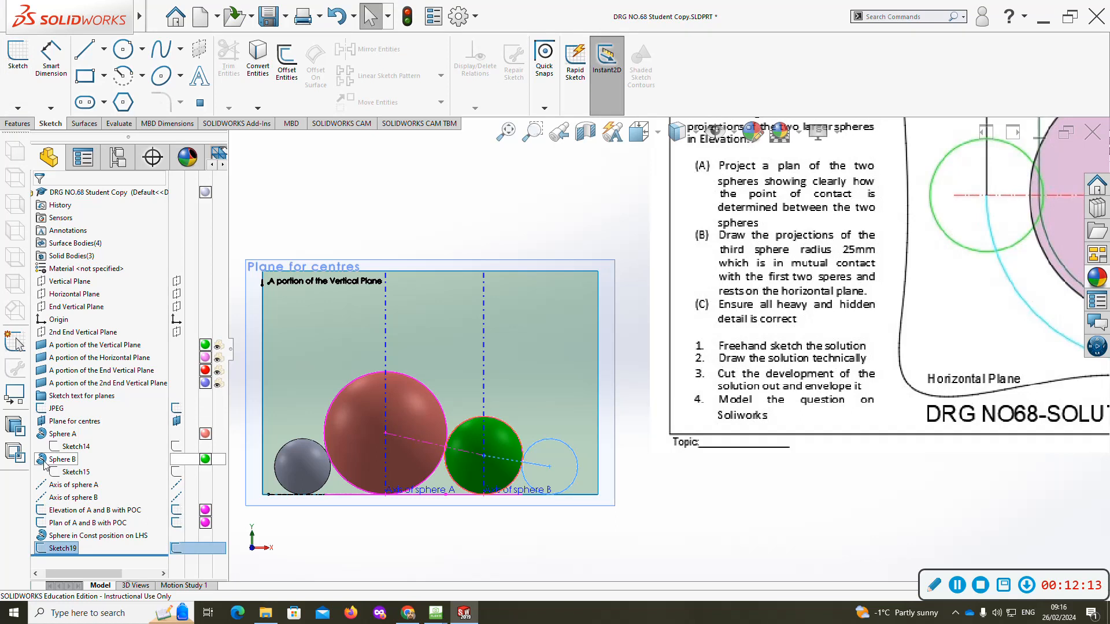
- Open Sphere B's sketch for editing and add a driven radius dimension to its semicircular arc
right_click(68, 478)
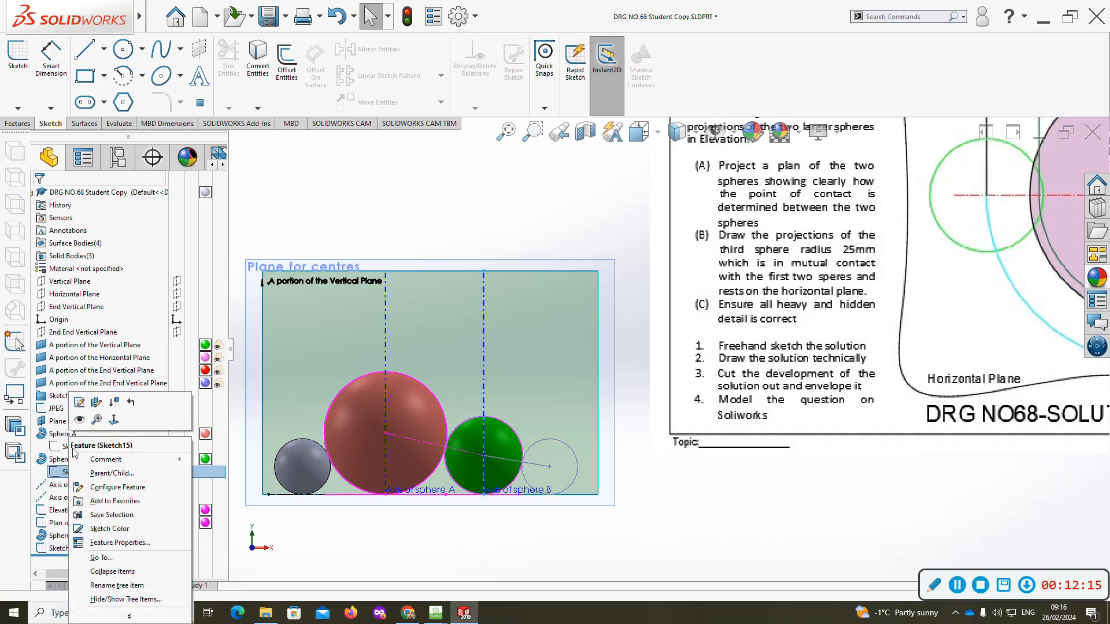
click(79, 403)
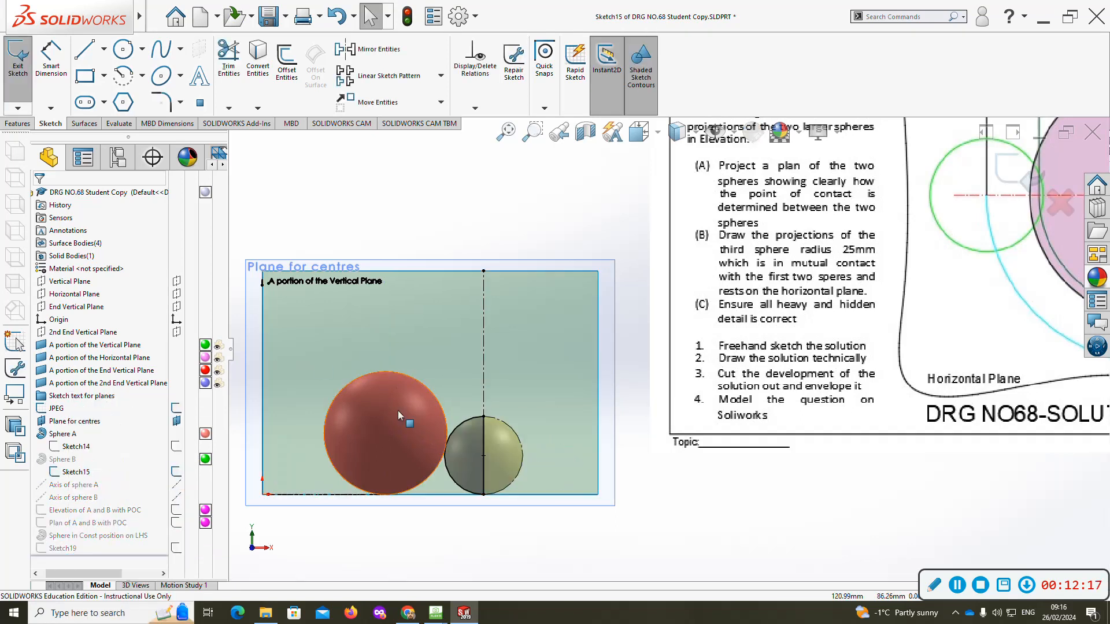
scroll(369, 332, up, 2)
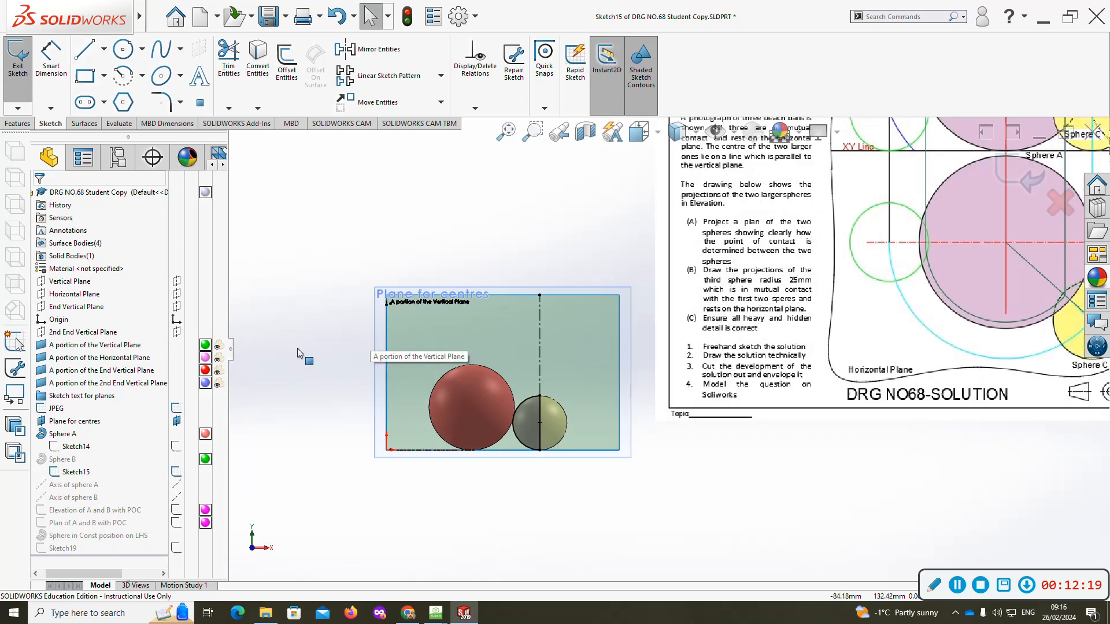
click(65, 68)
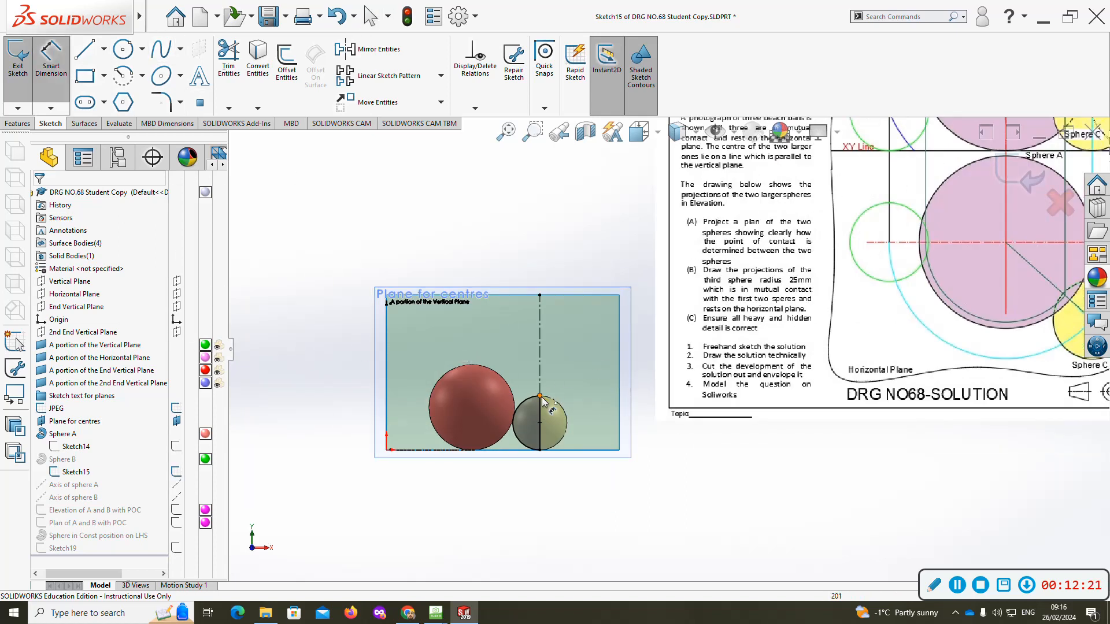
click(527, 407)
click(512, 318)
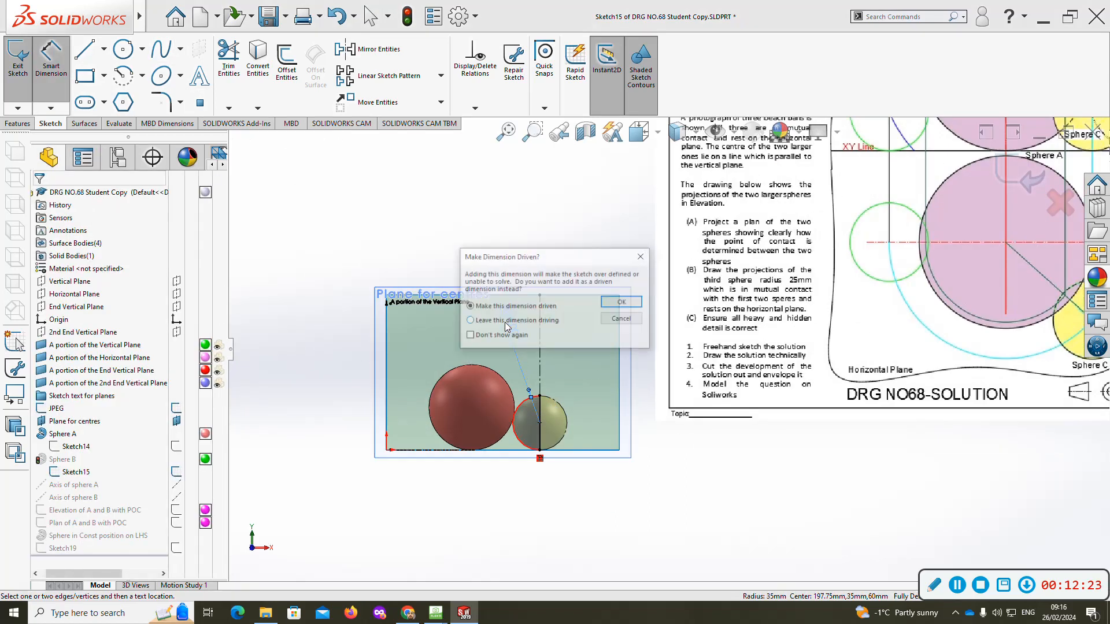
click(622, 302)
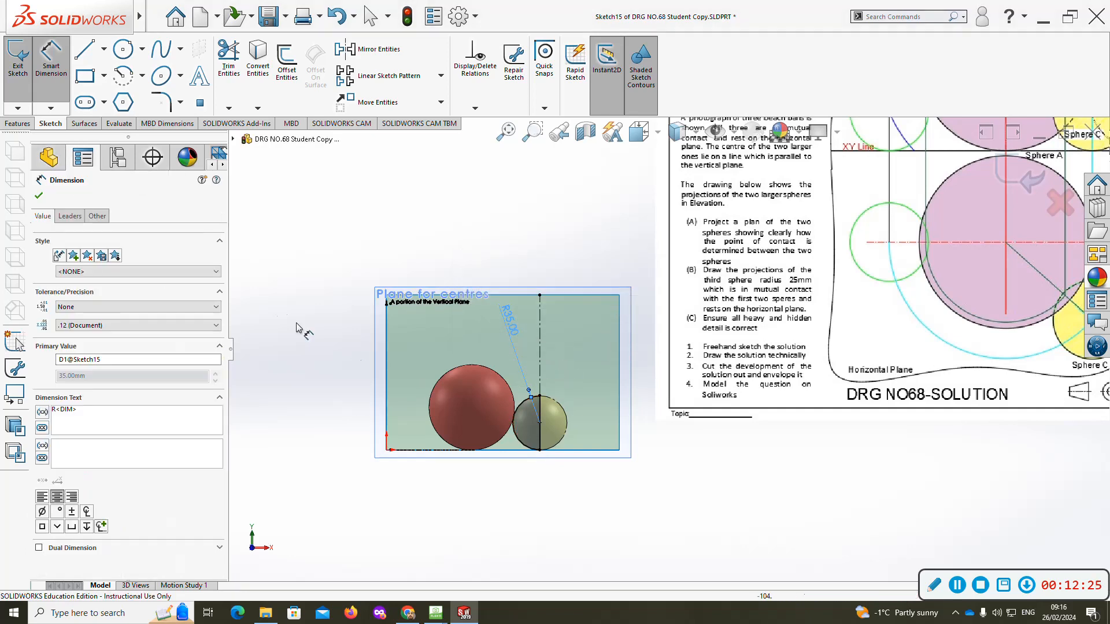
key(Escape)
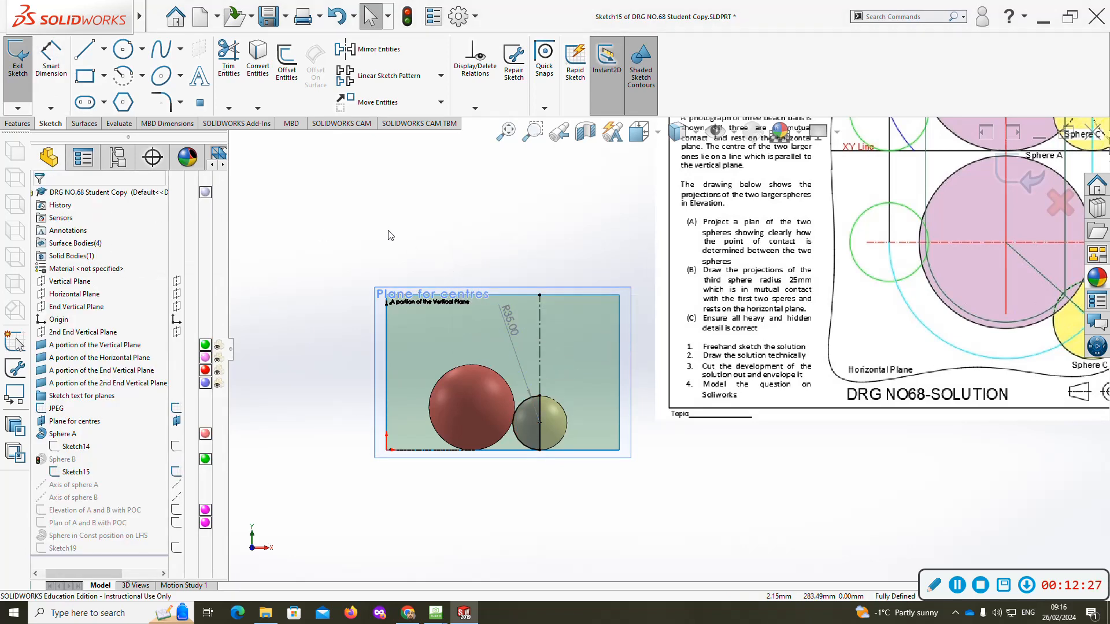
- Check the radius in the properties of Sphere B's arc and exit the sketch
click(531, 420)
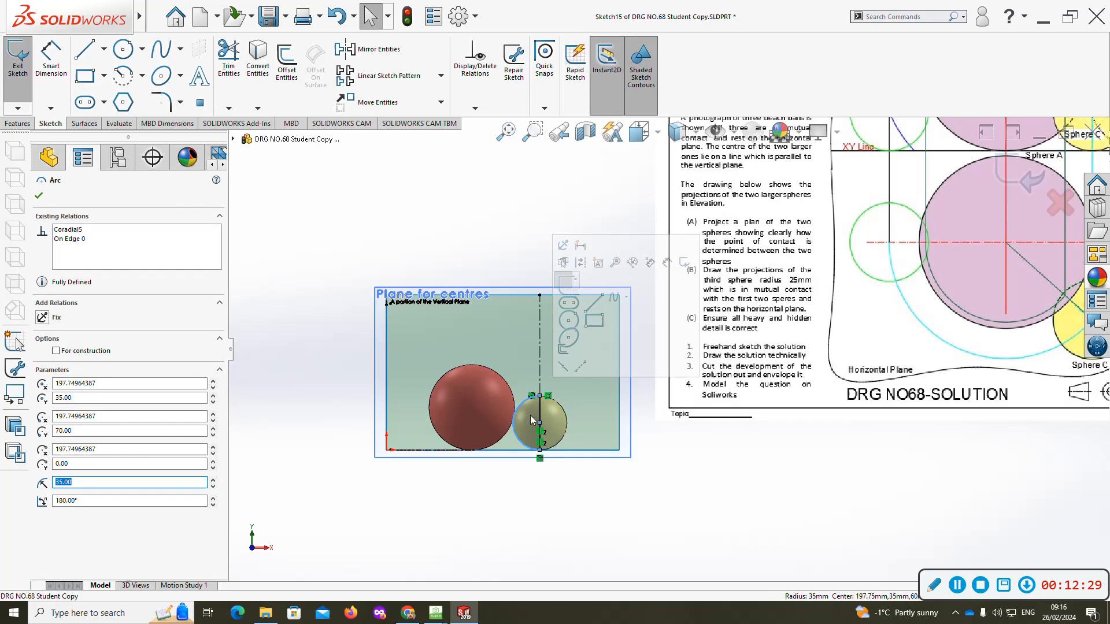
scroll(538, 428, down, 3)
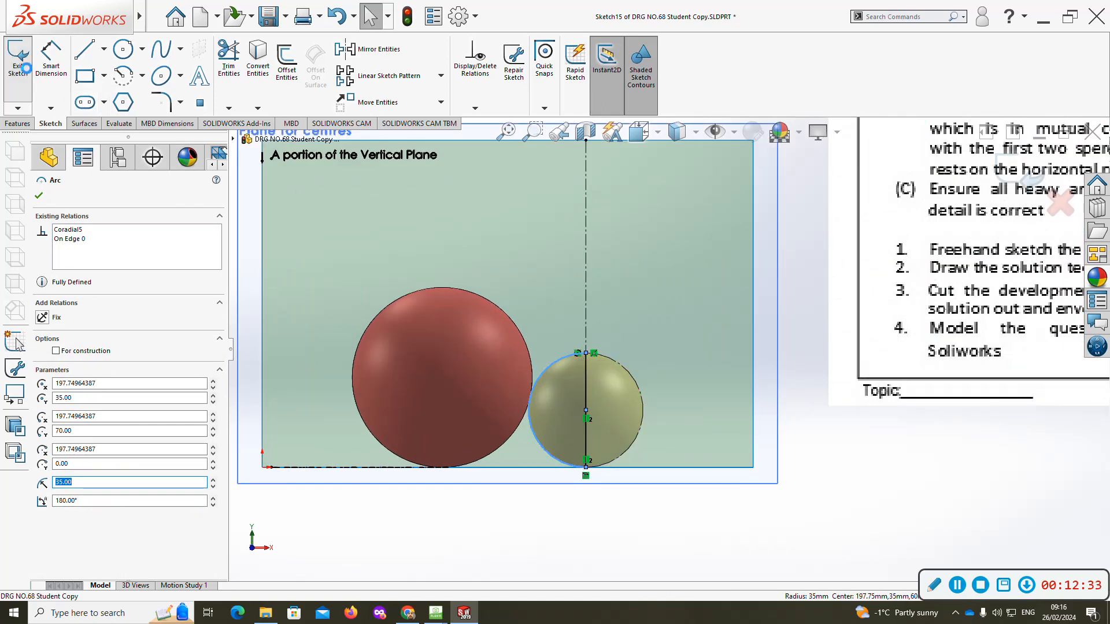
click(18, 63)
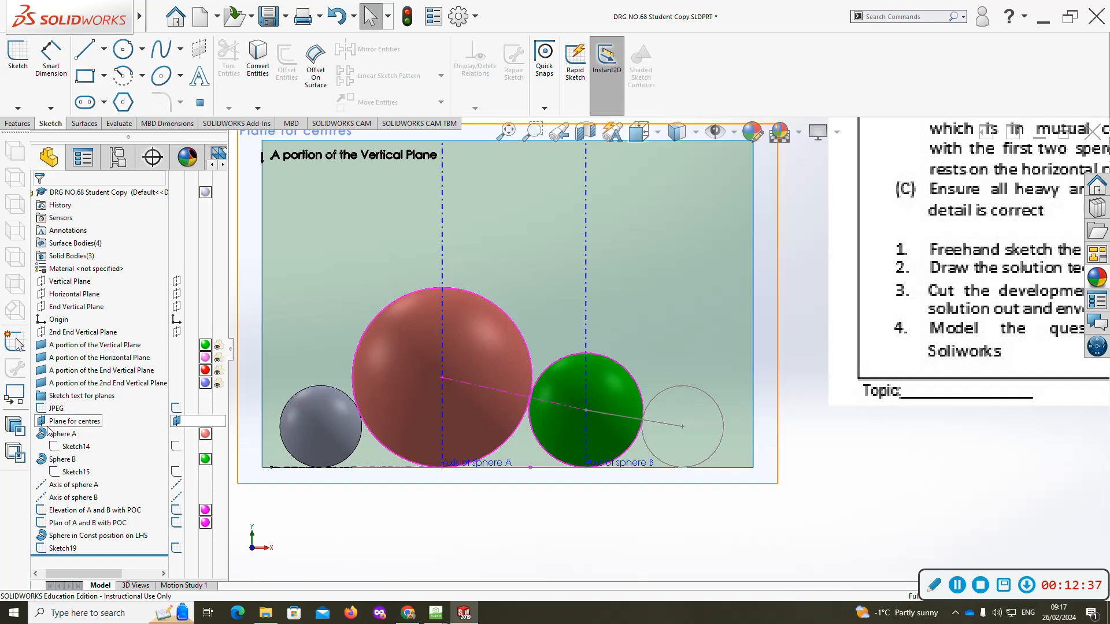
- Edit Sphere A's Sketch14 and set the diameter of the smaller construction circle to 80 mm
click(85, 445)
right_click(84, 445)
click(94, 405)
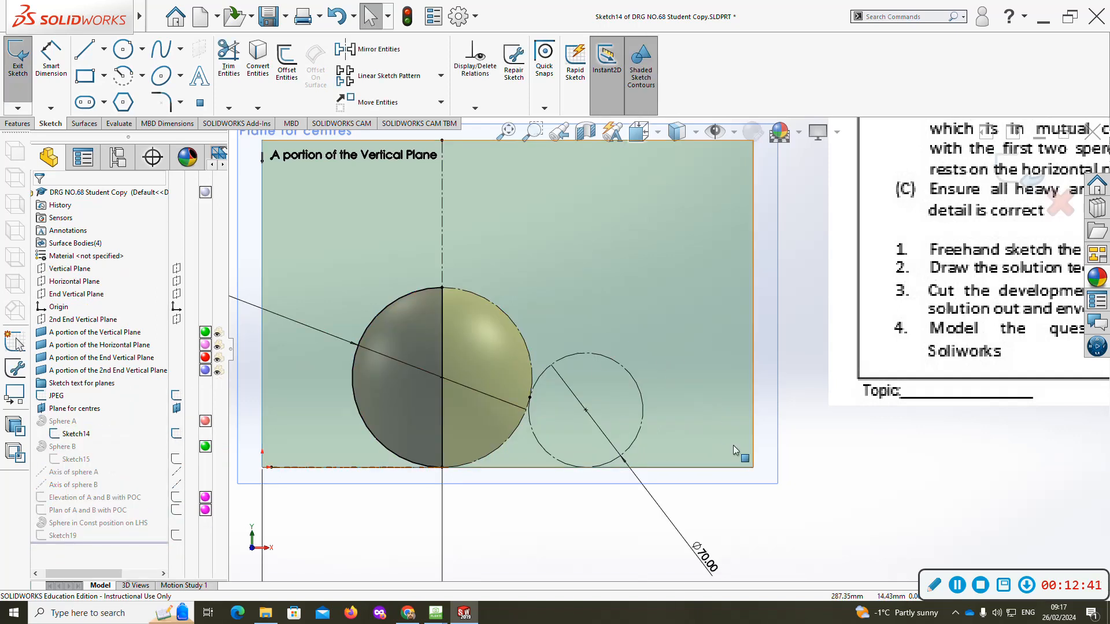
double_click(705, 556)
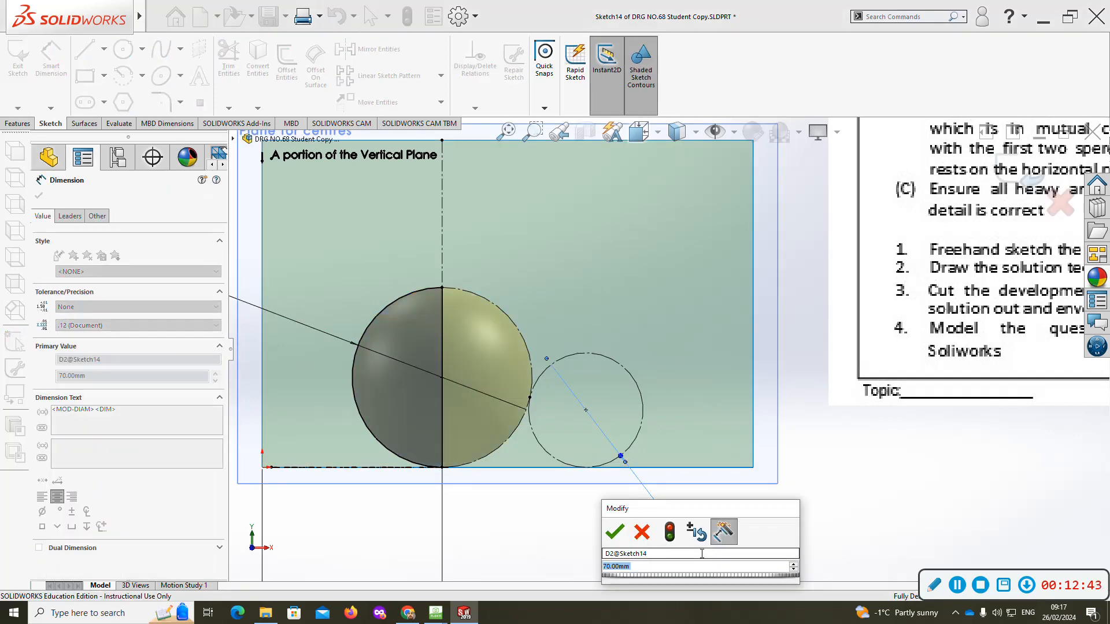
text(80)
key(Return)
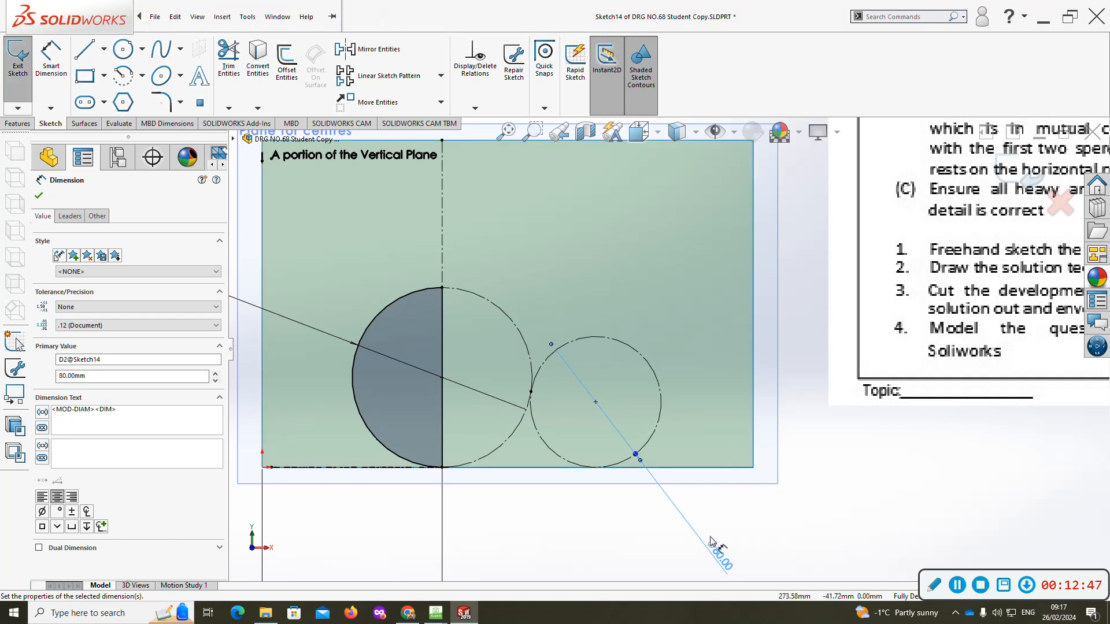
- Set the diameter of the smaller construction circle in Sphere A's sketch to 90 mm
double_click(721, 557)
scroll(736, 516, up, 5)
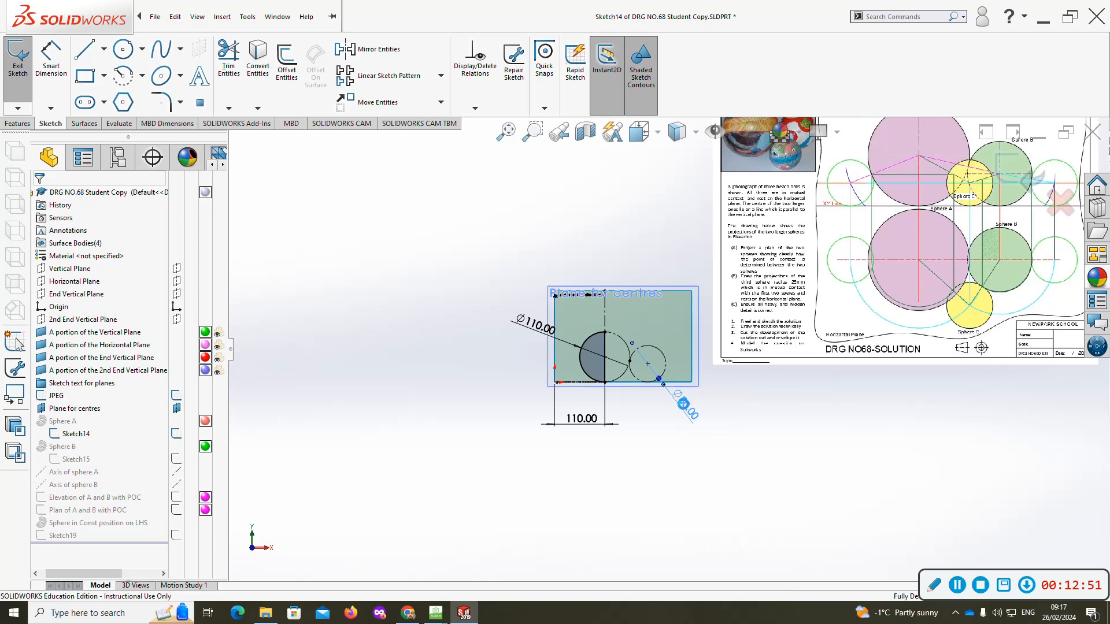
double_click(686, 408)
text(90)
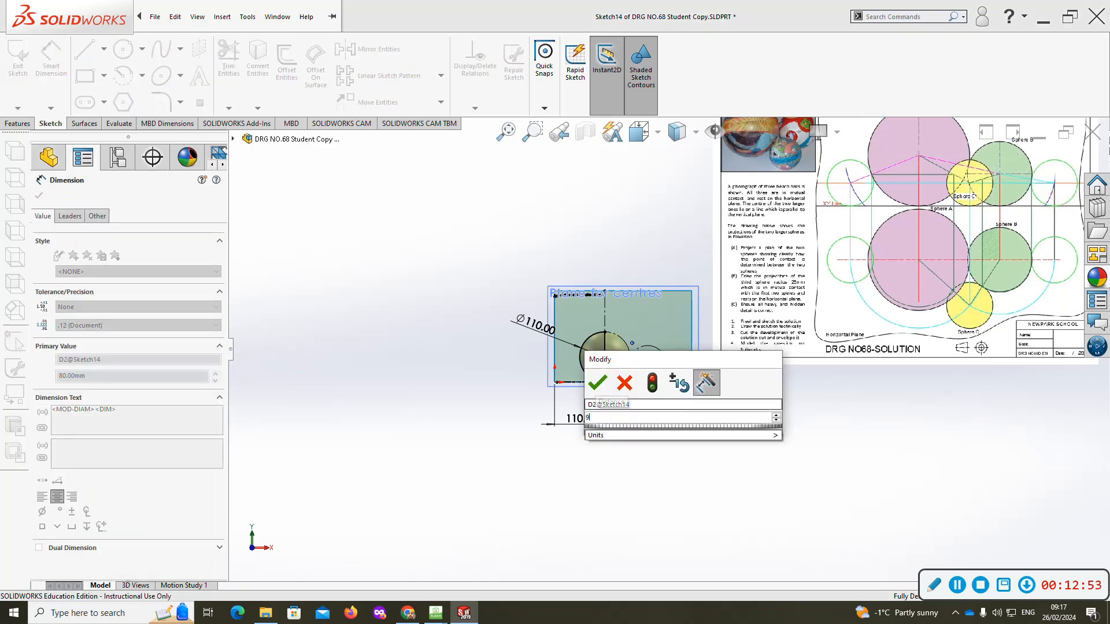
key(Return)
ctrl+middle_drag(773, 336, 732, 332)
key(Escape)
- Set the smaller construction circle's diameter back to 80 mm and exit Sphere A's sketch to rebuild the spheres
double_click(648, 405)
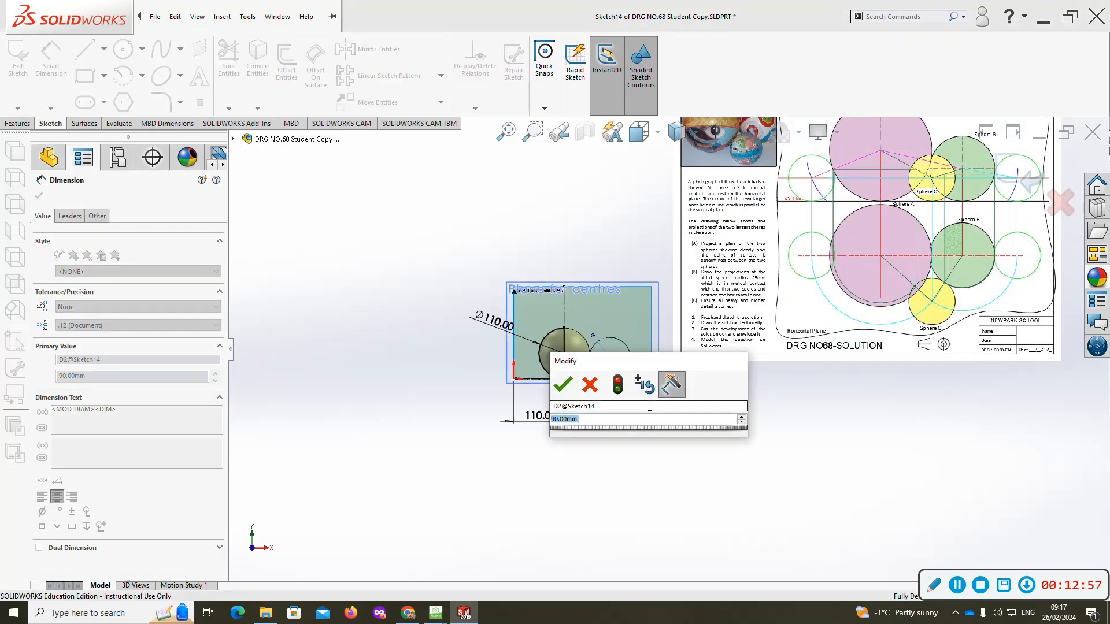
text(80)
key(Return)
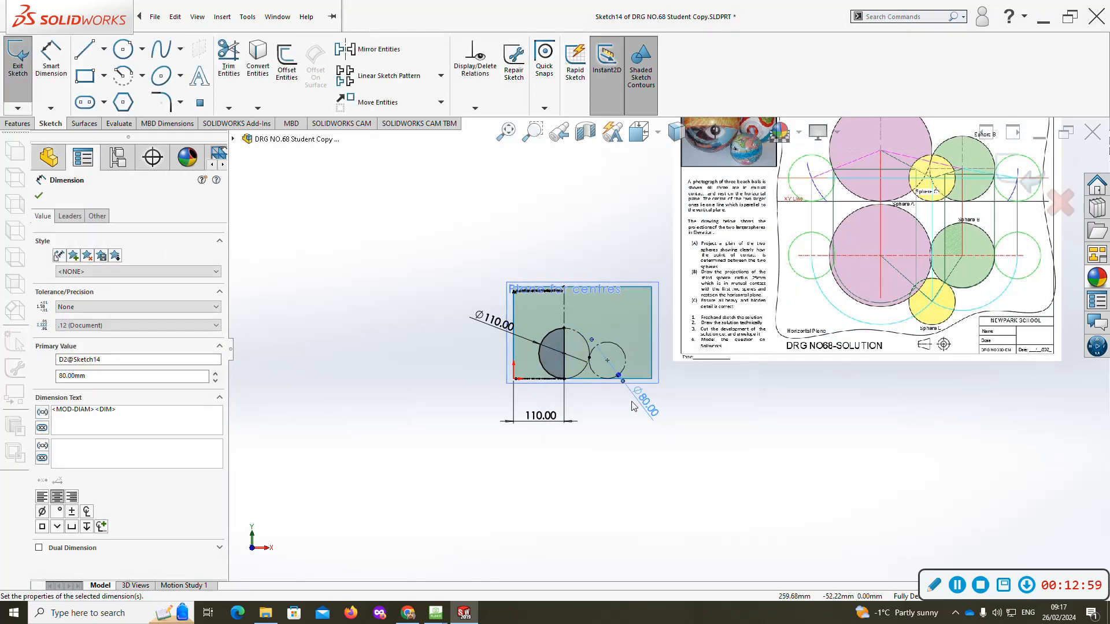
click(17, 55)
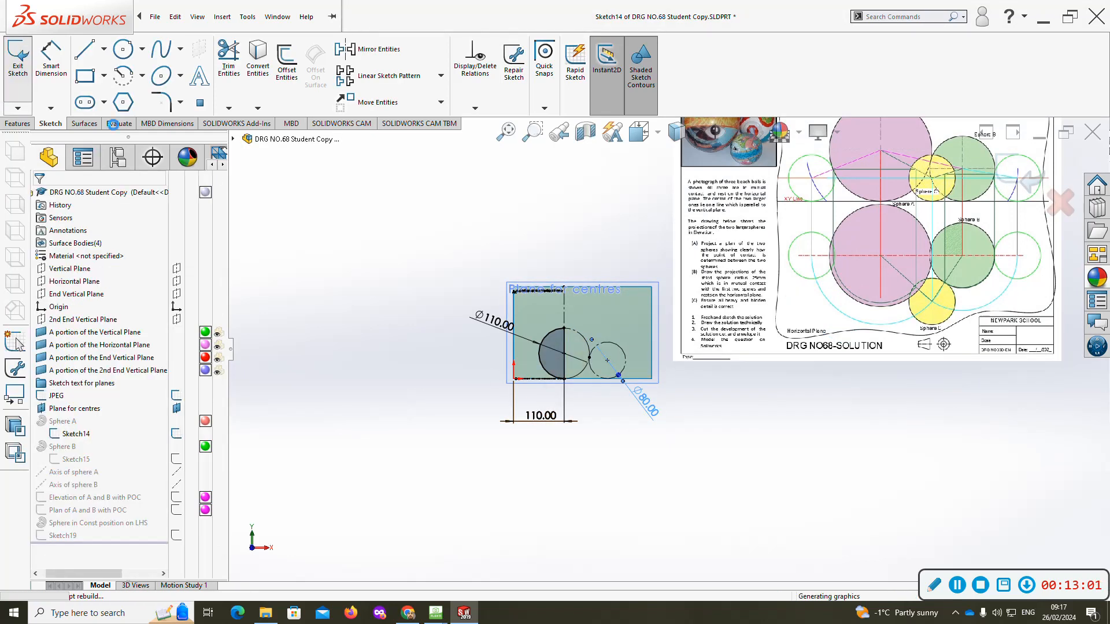
- Reopen Sphere A's sketch and set the smaller construction circle's diameter to 70 mm
scroll(665, 385, down, 5)
scroll(717, 316, up, 6)
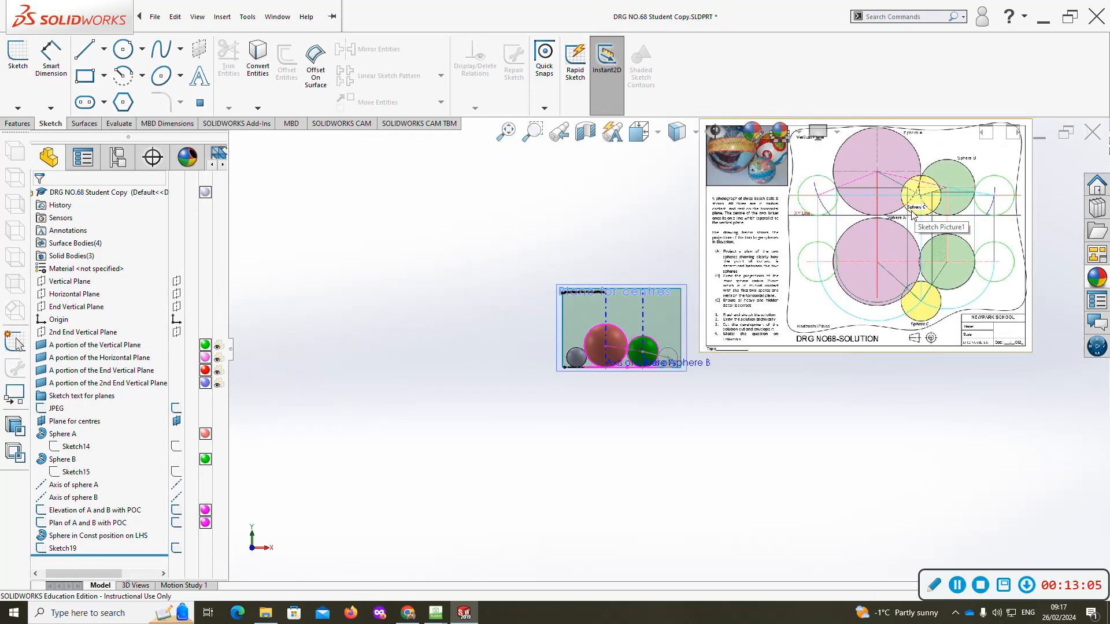
scroll(920, 203, down, 2)
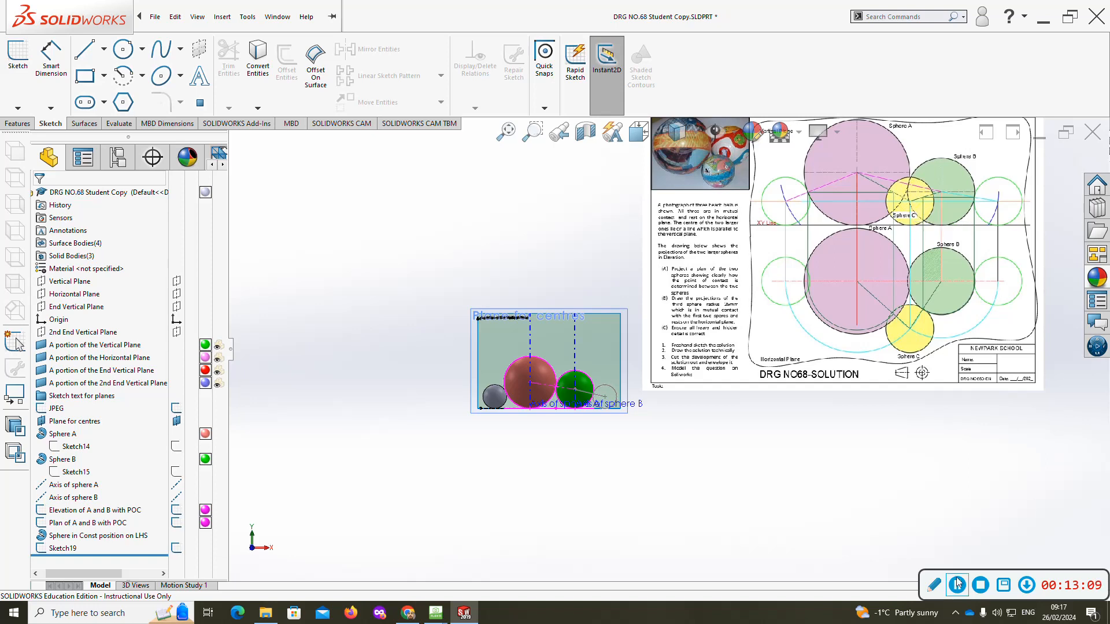
scroll(544, 428, down, 1)
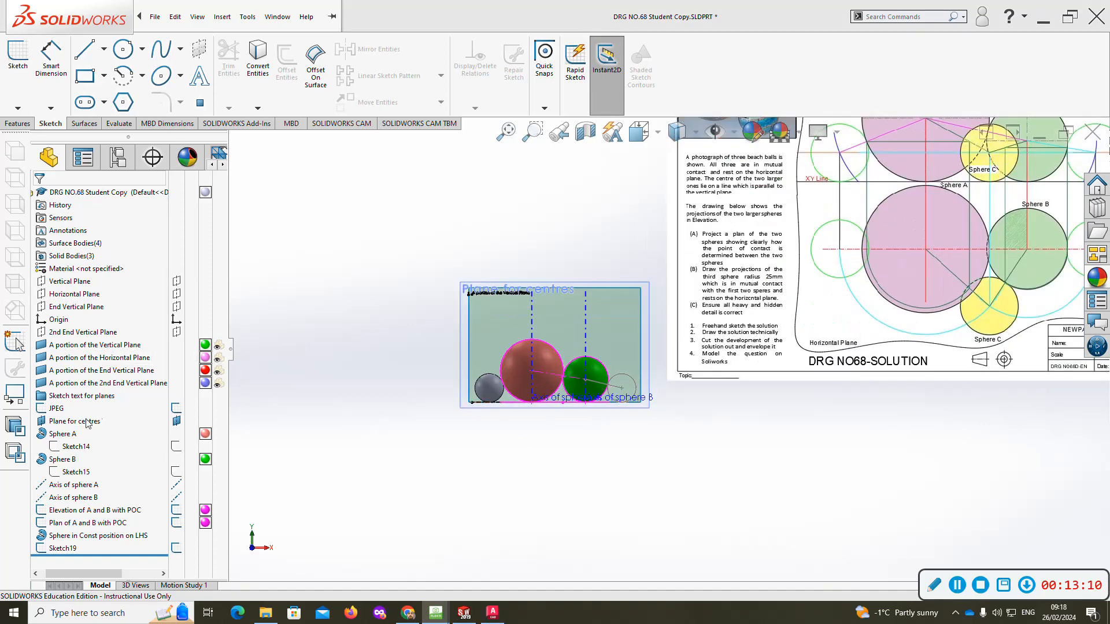
right_click(64, 447)
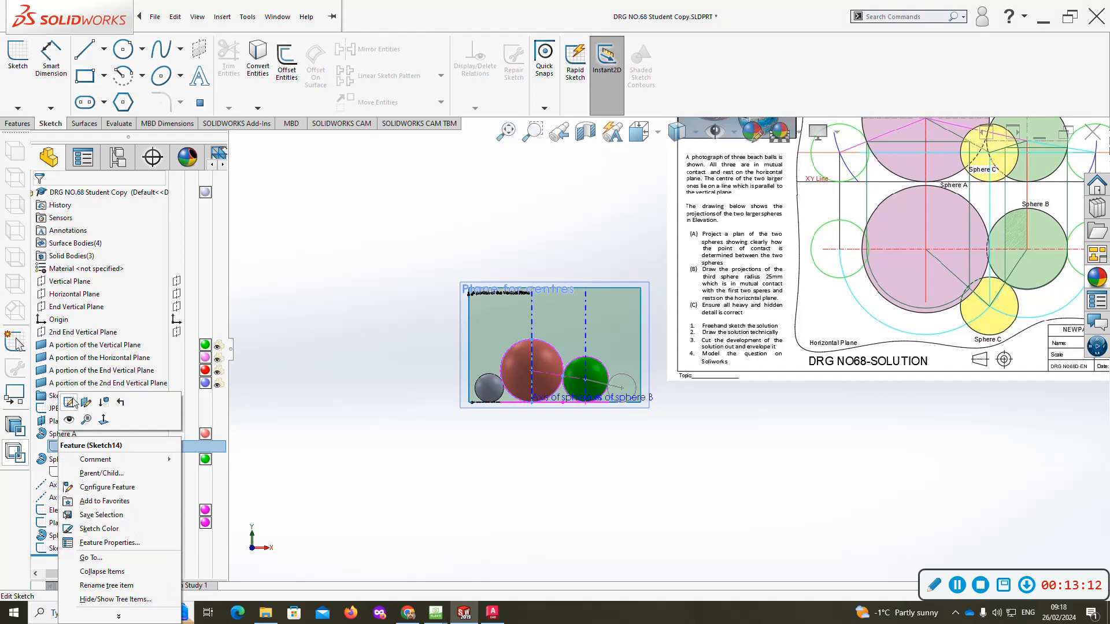
click(70, 402)
scroll(636, 431, down, 2)
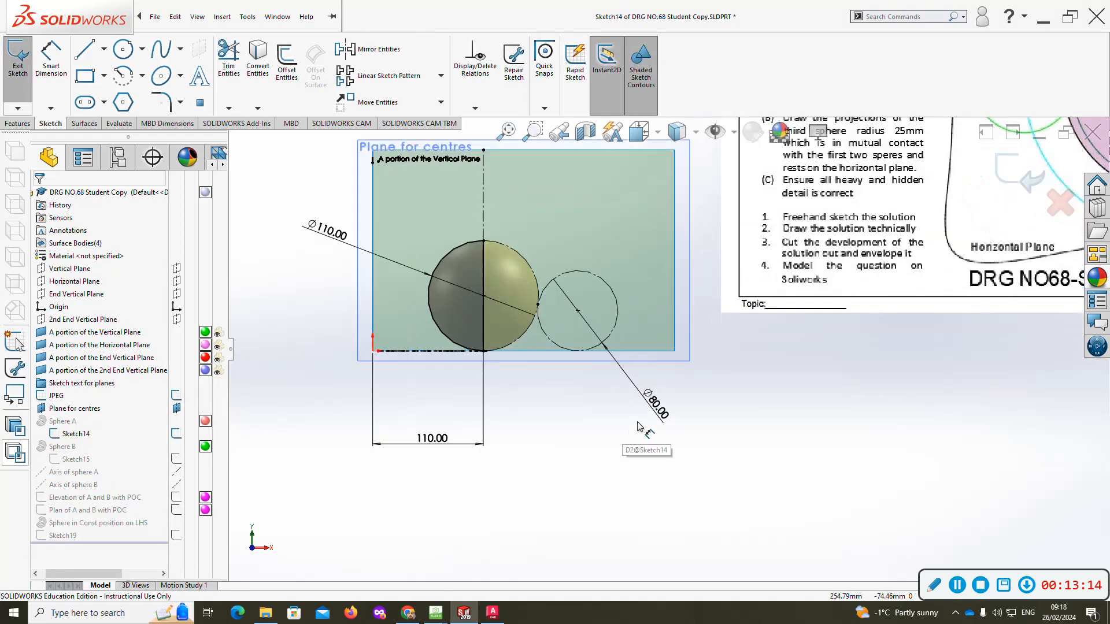
double_click(659, 400)
key(Return)
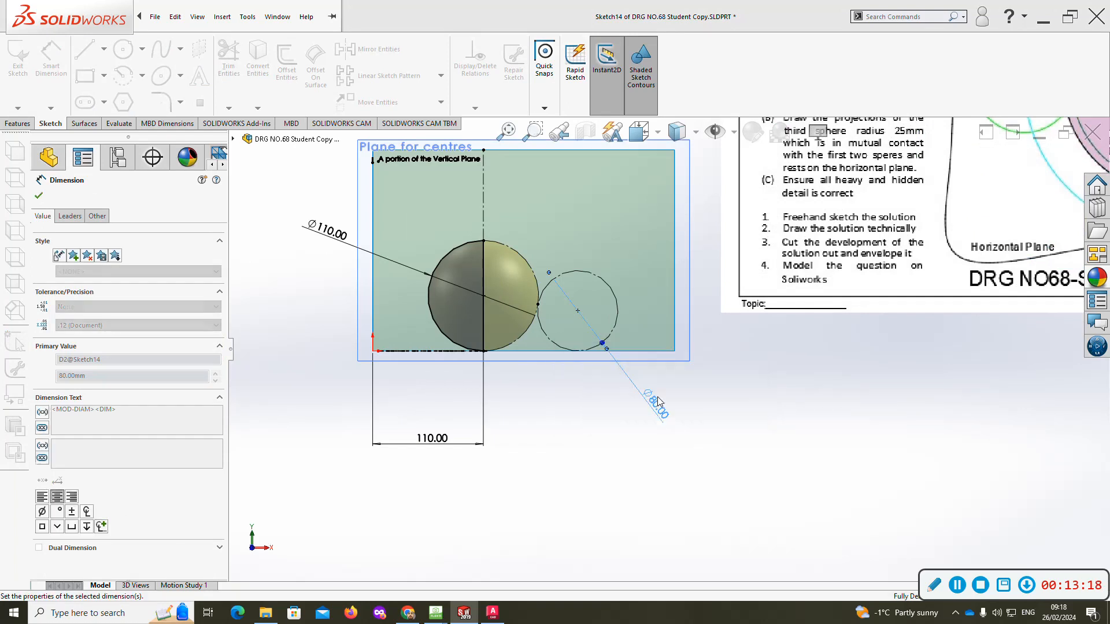
scroll(658, 397, down, 5)
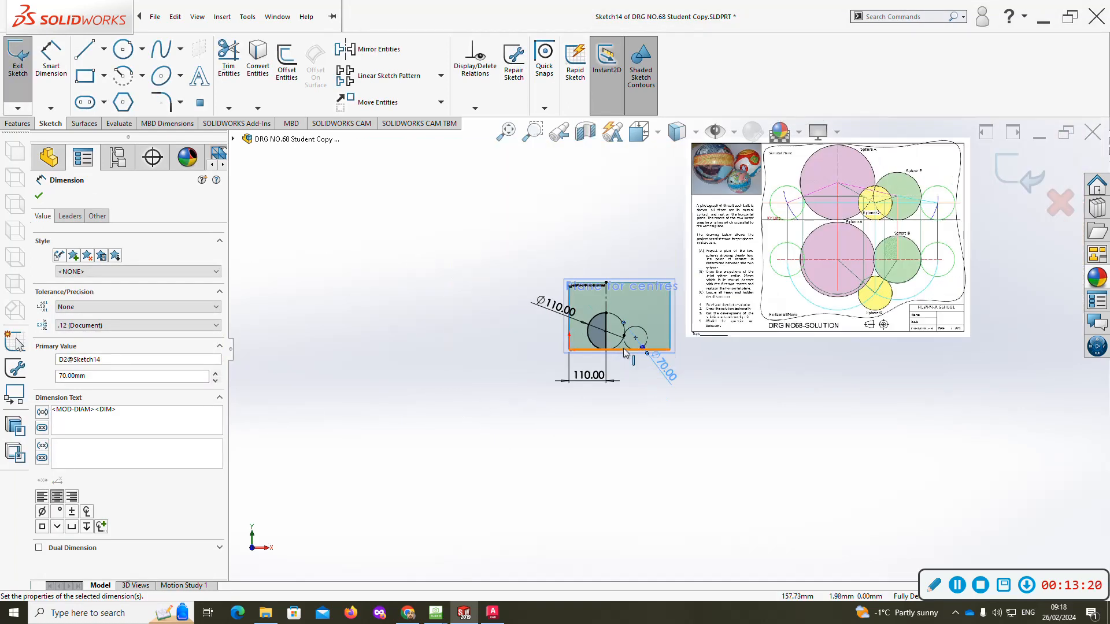
scroll(862, 199, up, 2)
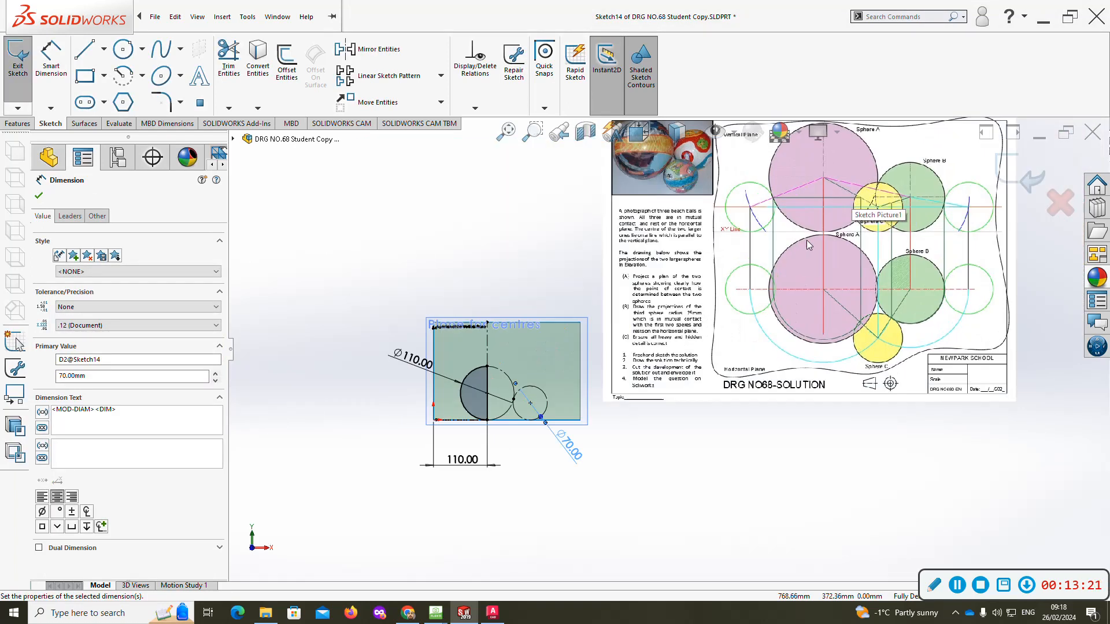
- Switch to the AutoCAD drawing and check Sphere B's radius in elevation with a temporary vertical line from its centre
click(492, 612)
key(Return)
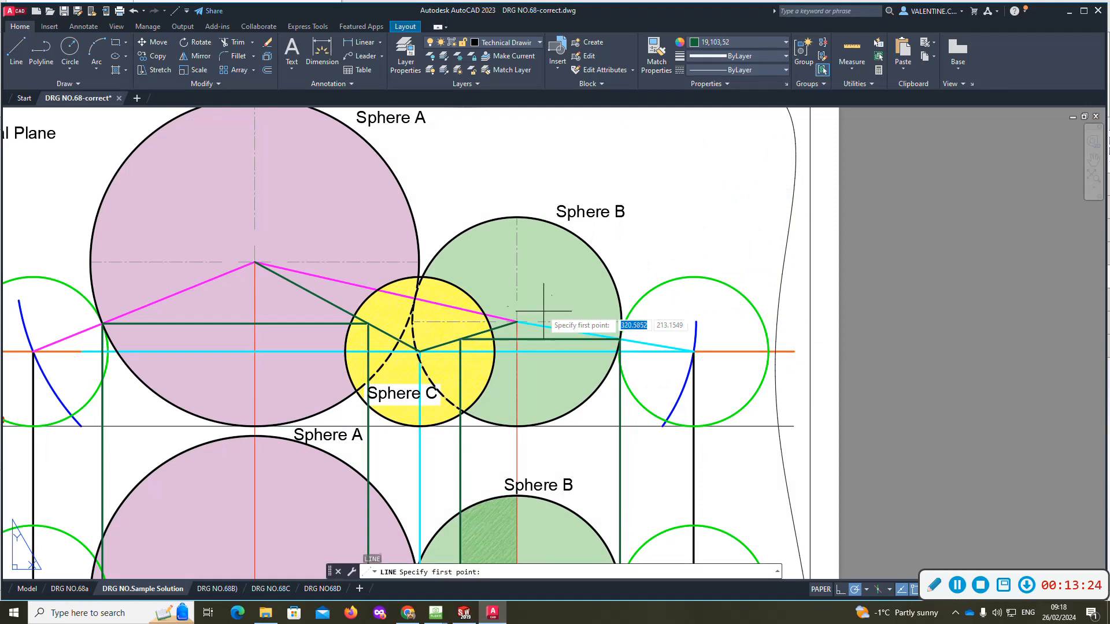
click(517, 322)
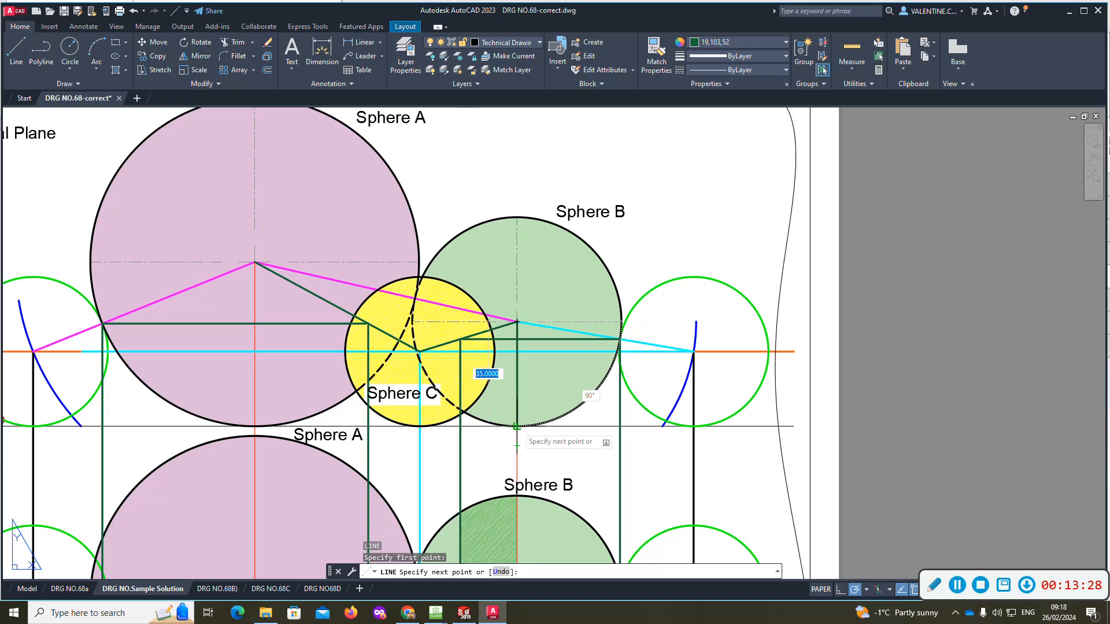
key(Escape)
- Check Sphere A's radius in elevation with a temporary vertical line from its centre and switch back to SOLIDWORKS
key(Return)
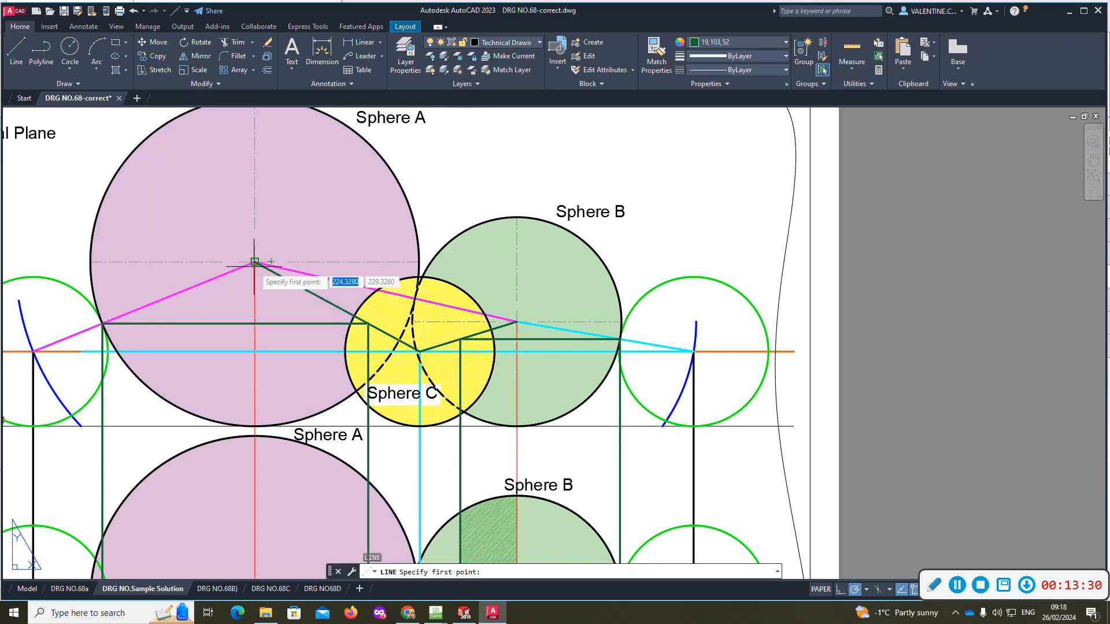
click(254, 264)
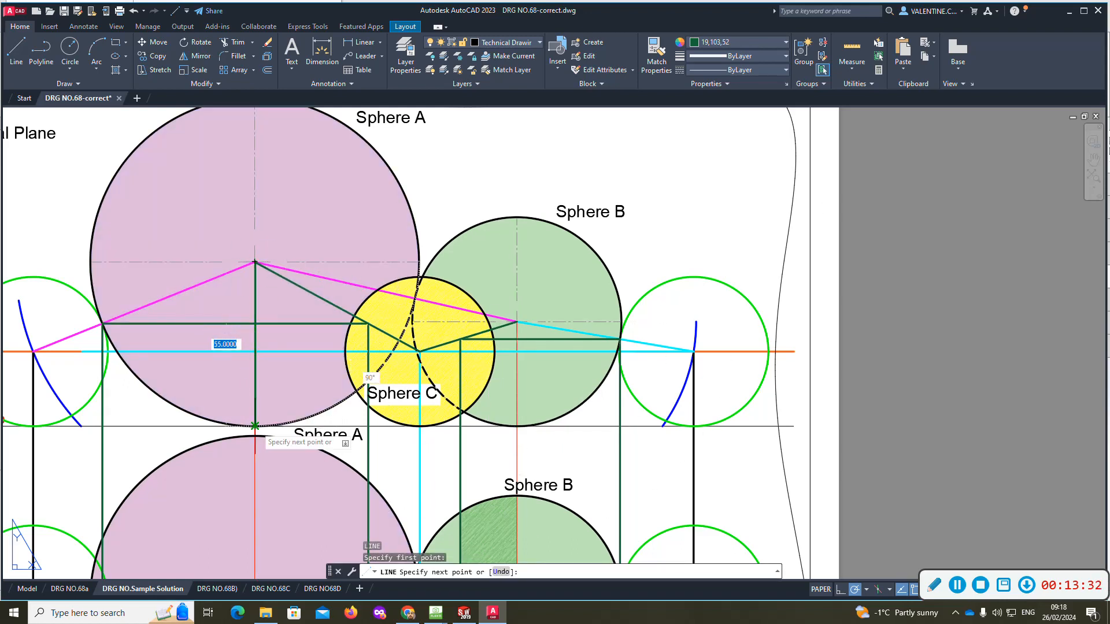
click(464, 612)
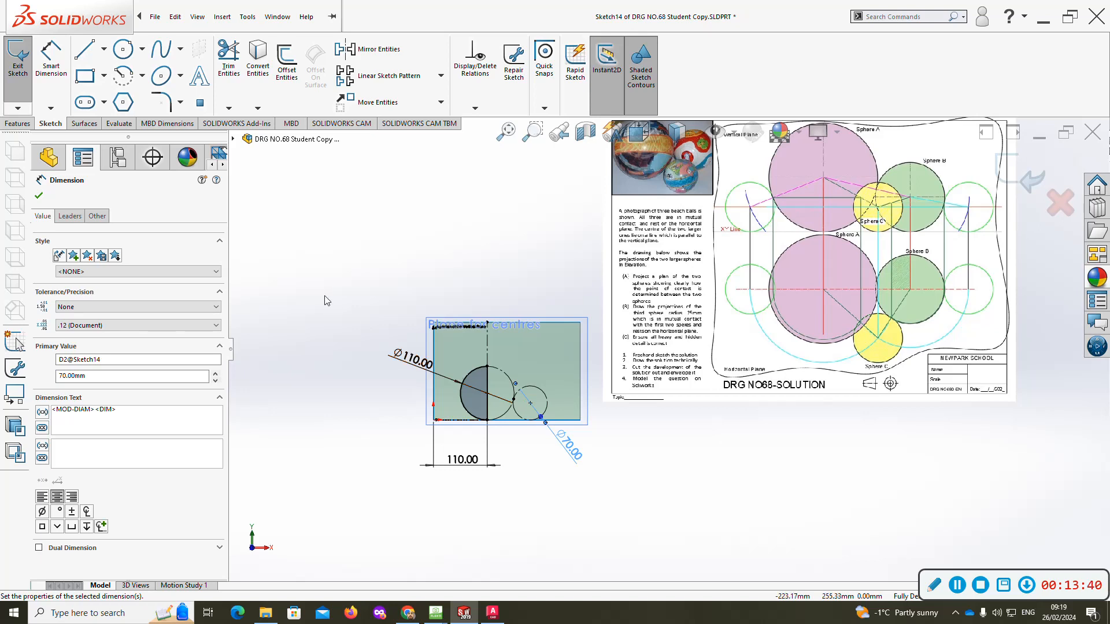
- Exit Sphere A's sketch and reopen the sketch of the 50 mm circle touching Sphere B for editing
click(23, 98)
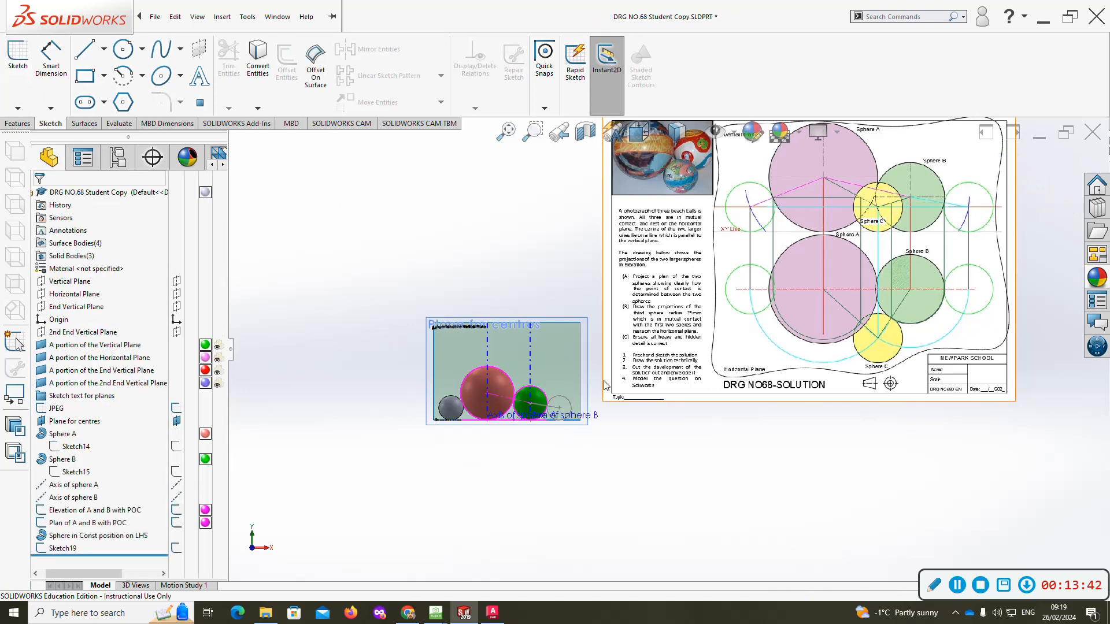
scroll(596, 416, up, 2)
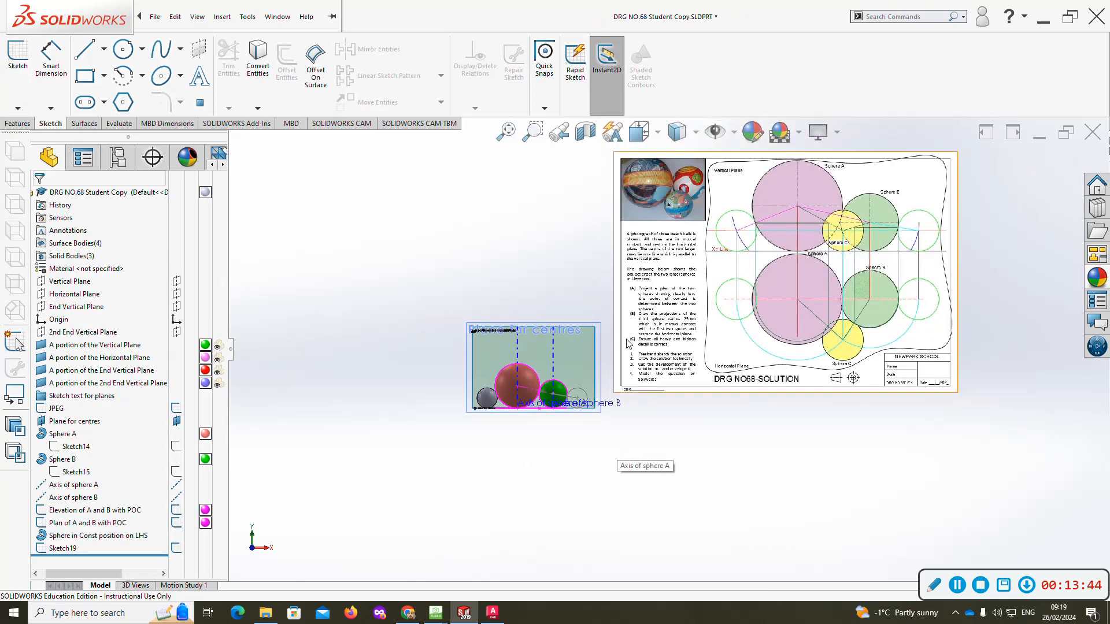
scroll(581, 382, down, 4)
right_click(570, 368)
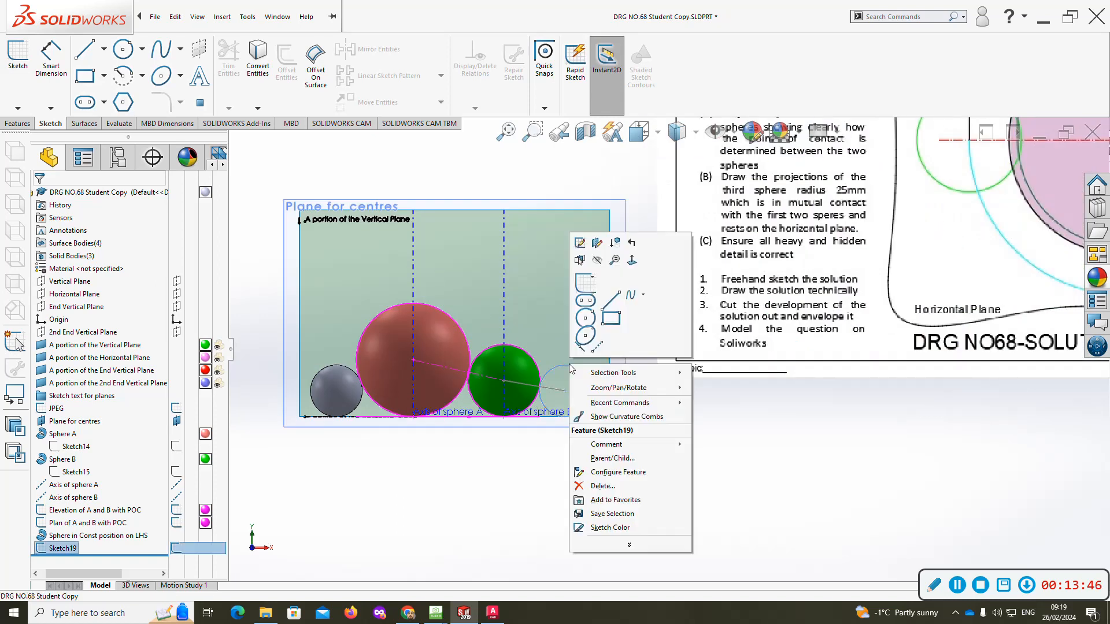
click(584, 272)
scroll(585, 362, down, 1)
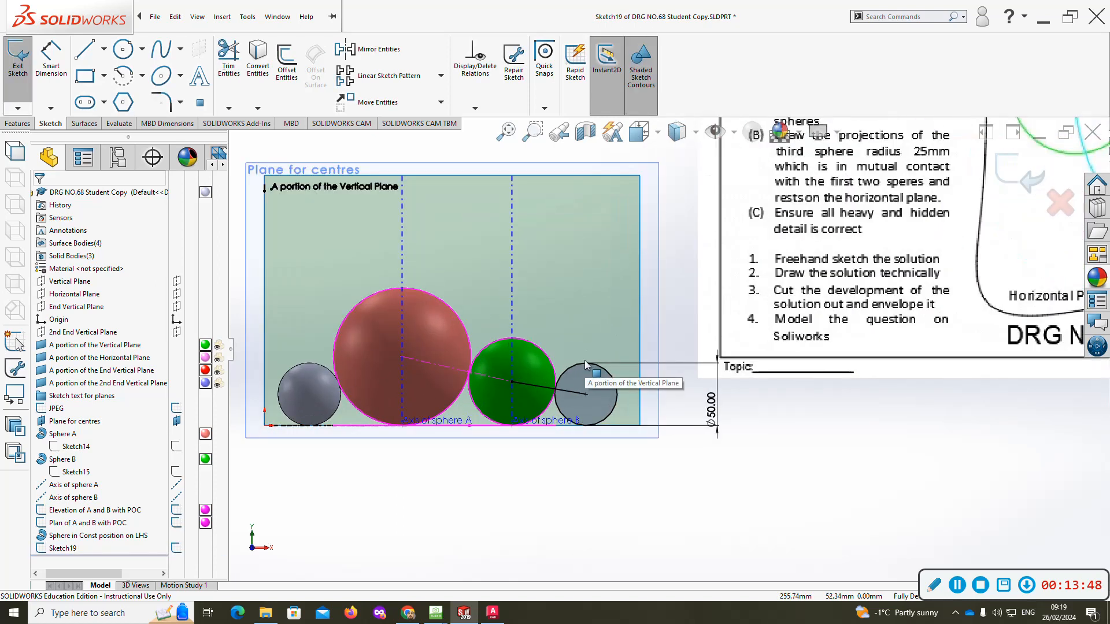
- Place a sketch point on the line joining the centres, at the point of contact between Sphere B and the 50 mm circle
click(200, 104)
click(557, 392)
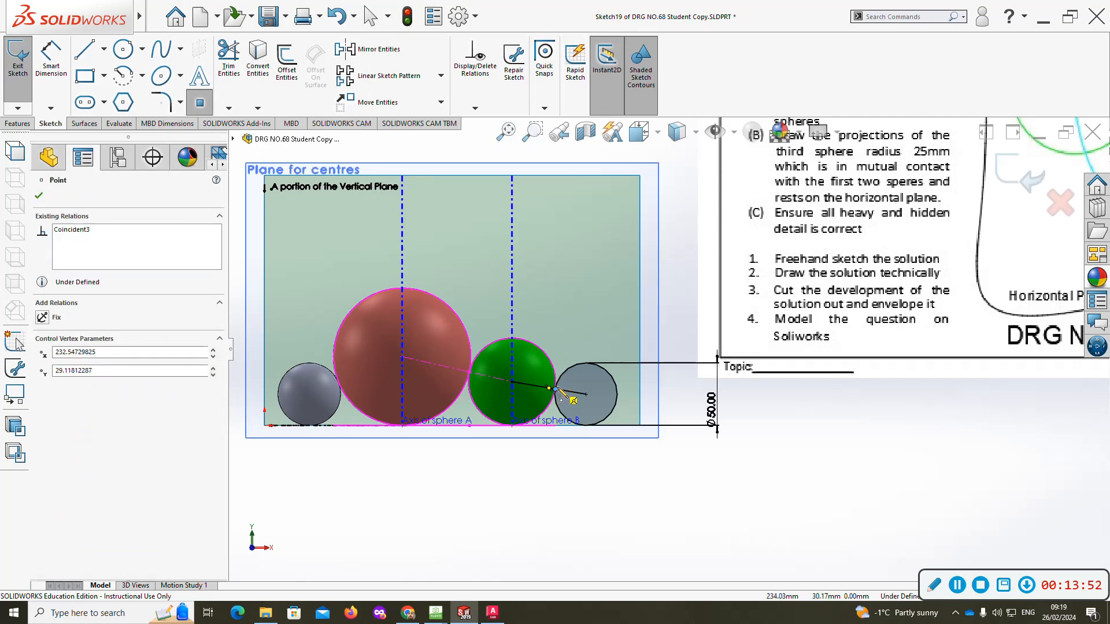
key(Escape)
click(566, 396)
key(Escape)
scroll(556, 399, down, 3)
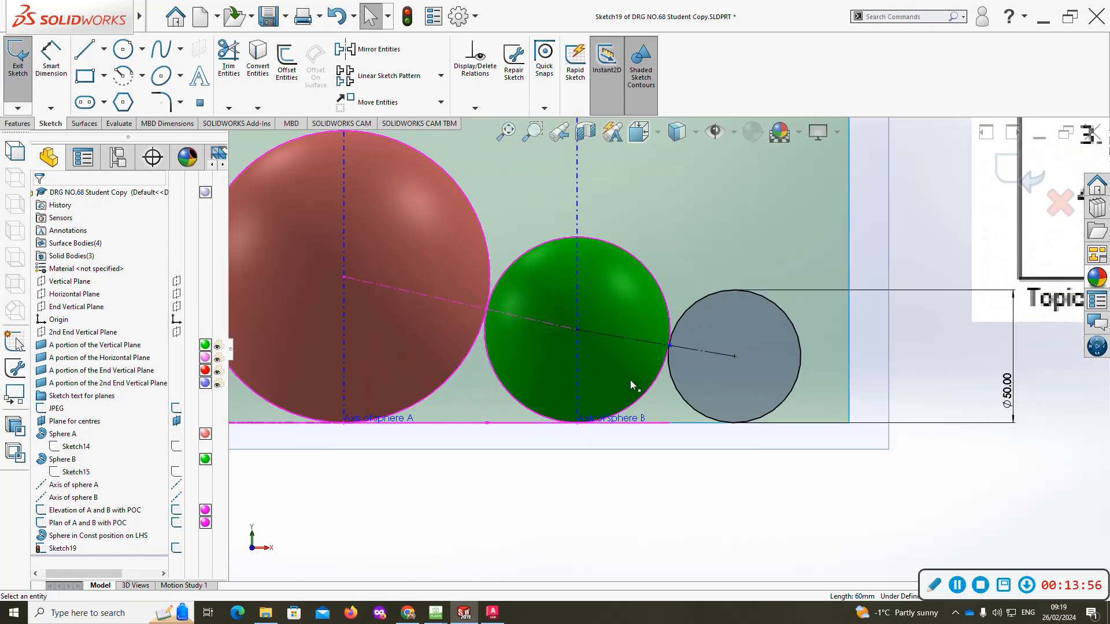
click(669, 347)
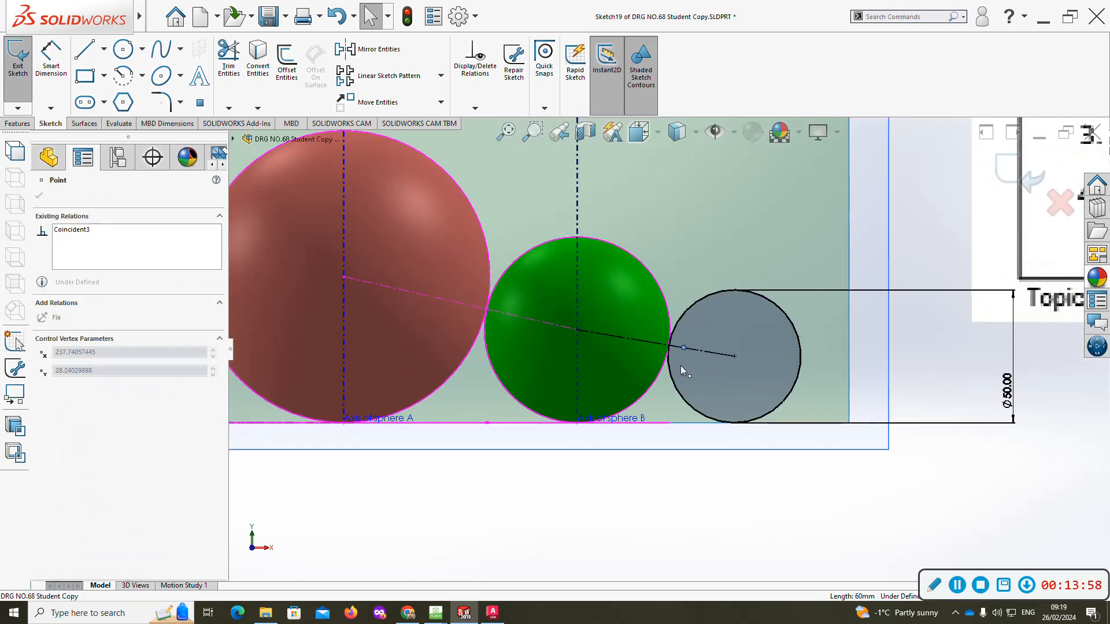
click(679, 493)
scroll(668, 346, down, 2)
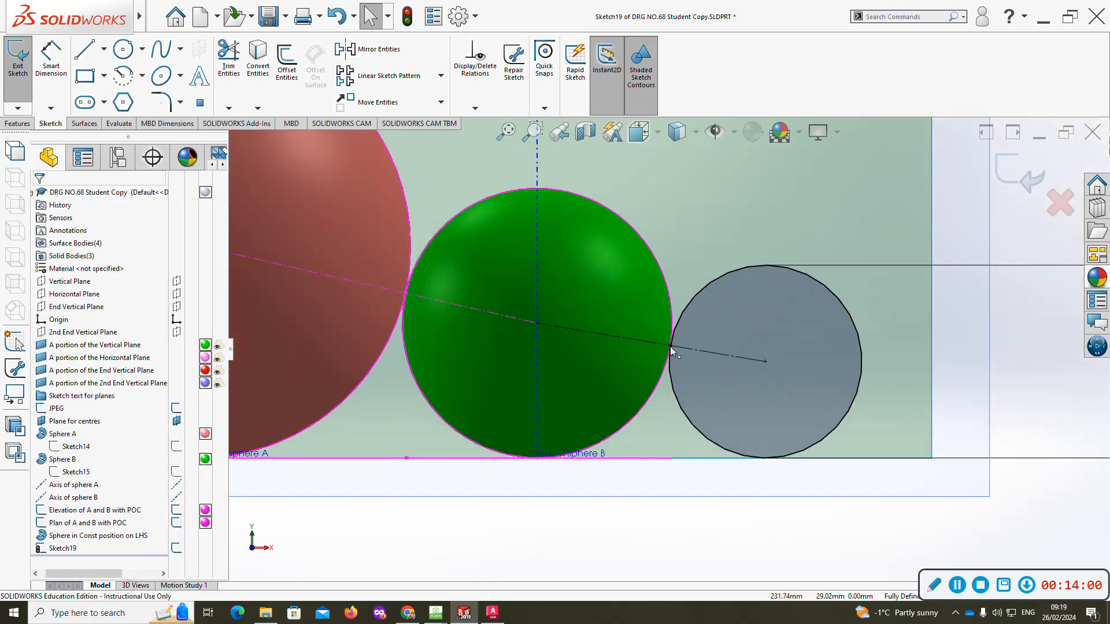
- Draw a 200 mm vertical construction line from the lowest point of the 50 mm circle to the vertical plane's upper edge
click(105, 54)
click(108, 85)
scroll(669, 349, up, 3)
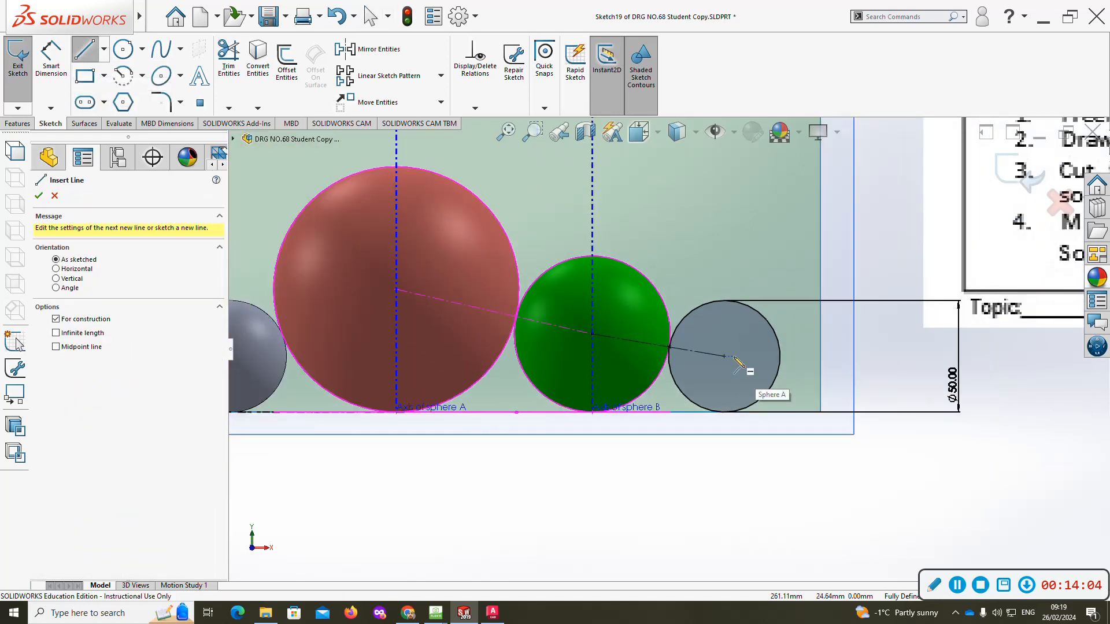
click(724, 412)
scroll(724, 412, up, 2)
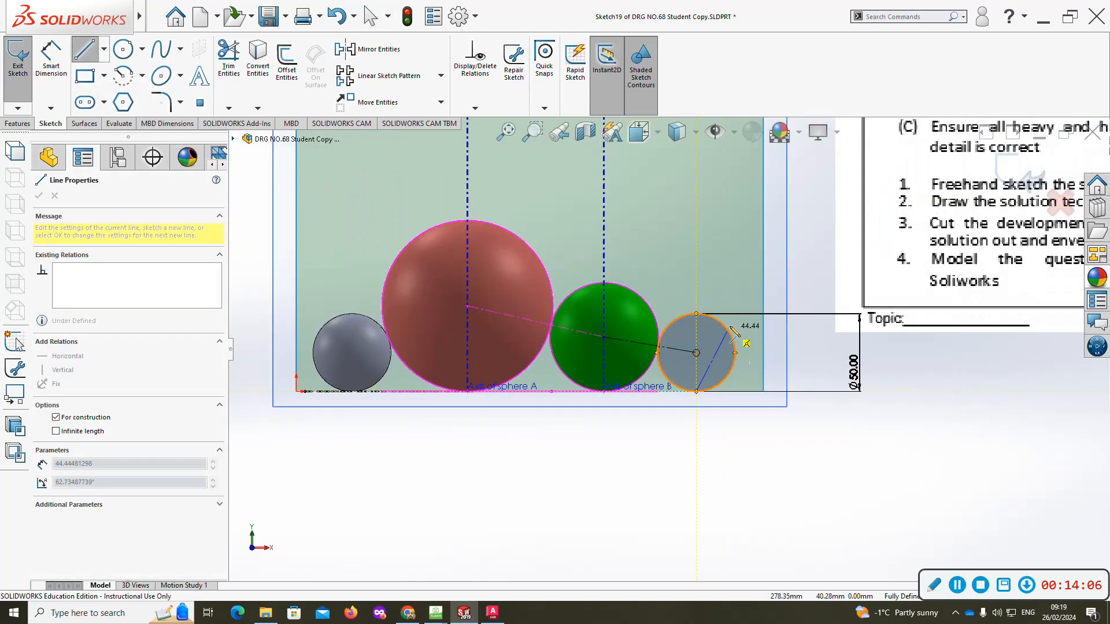
scroll(678, 234, up, 2)
click(675, 230)
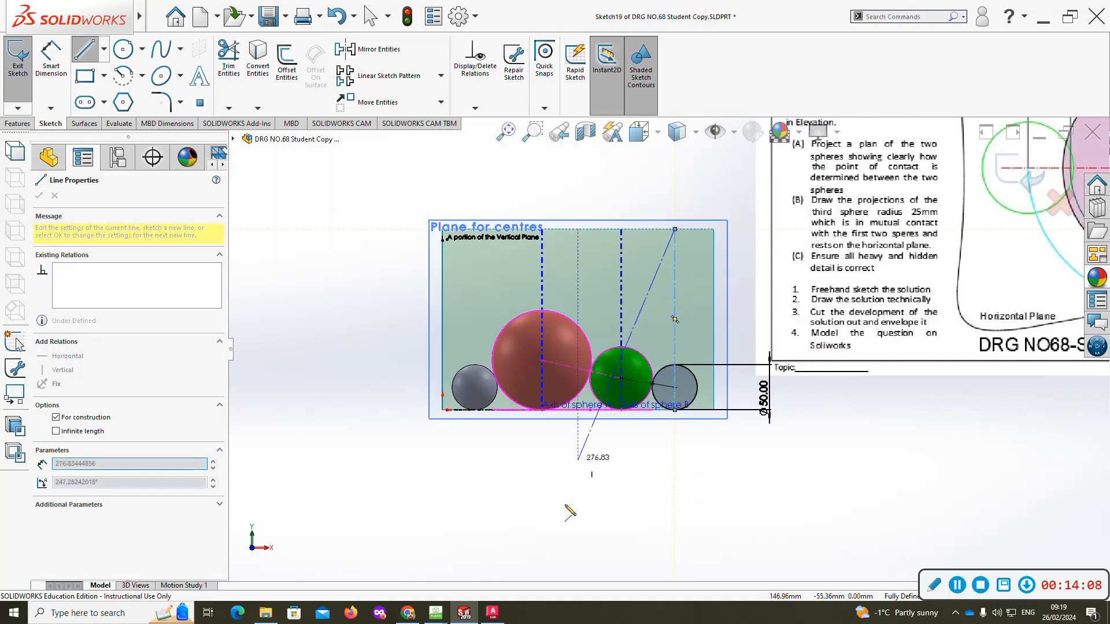
key(Escape)
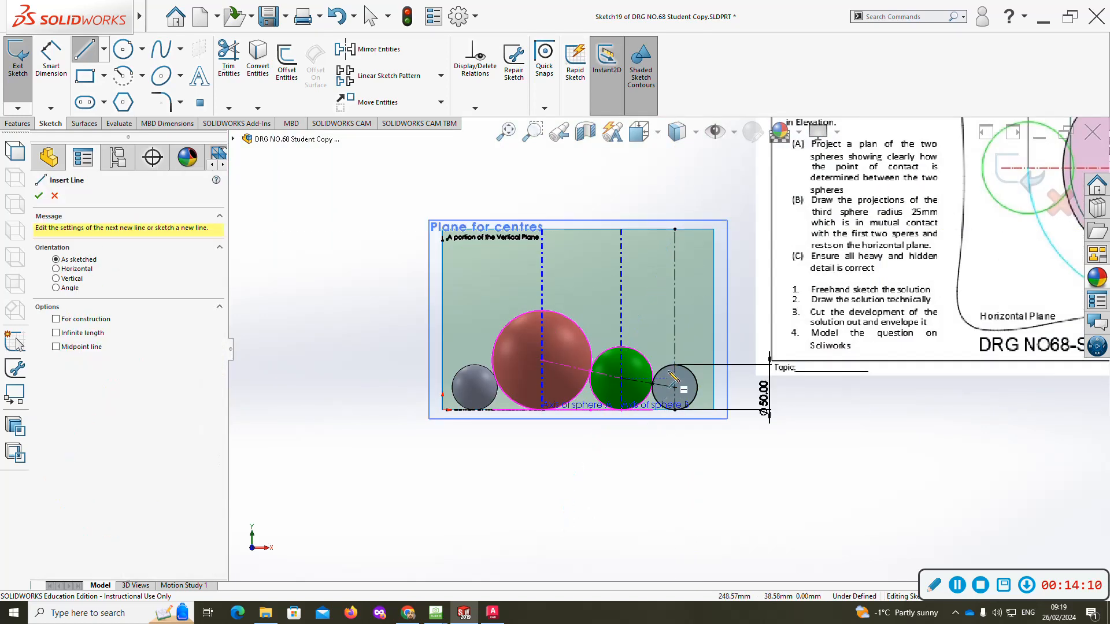
- Draw a solid vertical diameter across the 50 mm circle and trim the half facing away from Sphere B to construction geometry
click(681, 370)
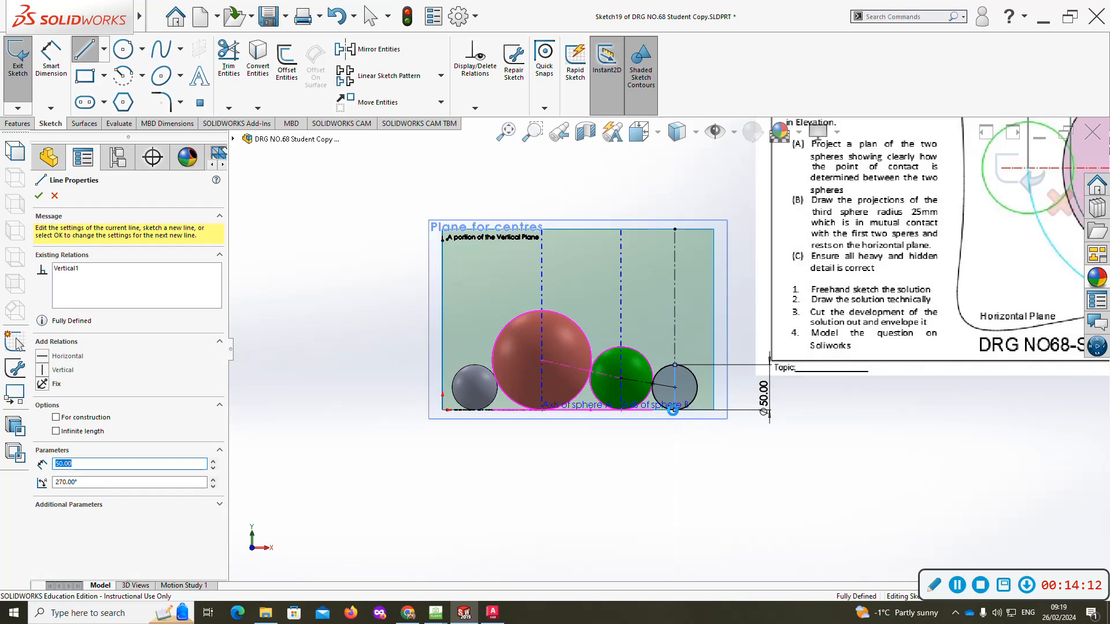
key(Escape)
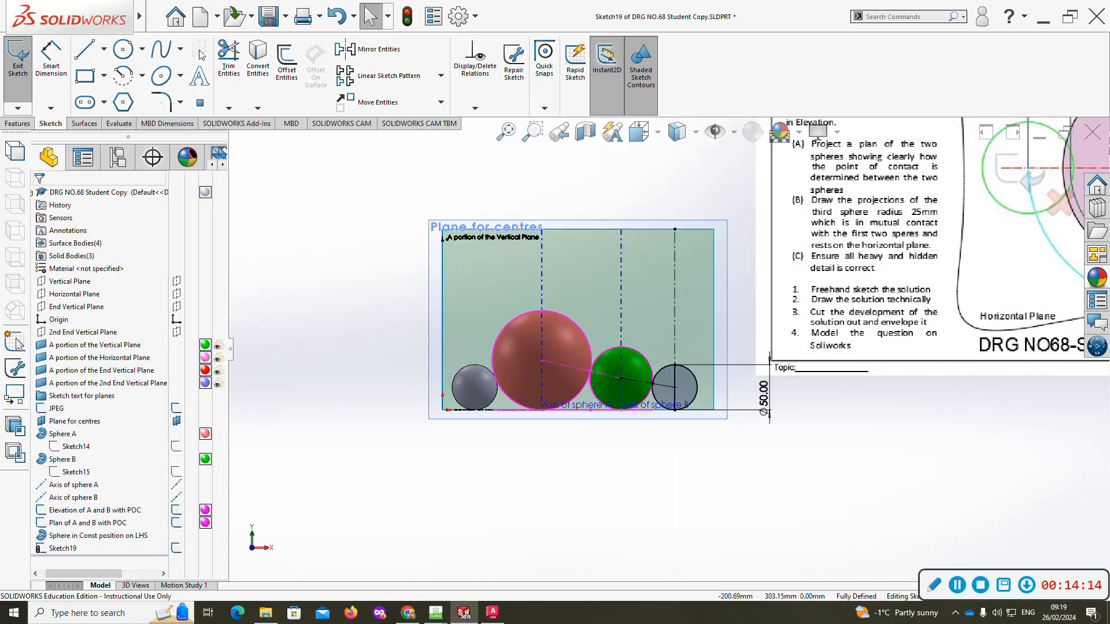
click(229, 58)
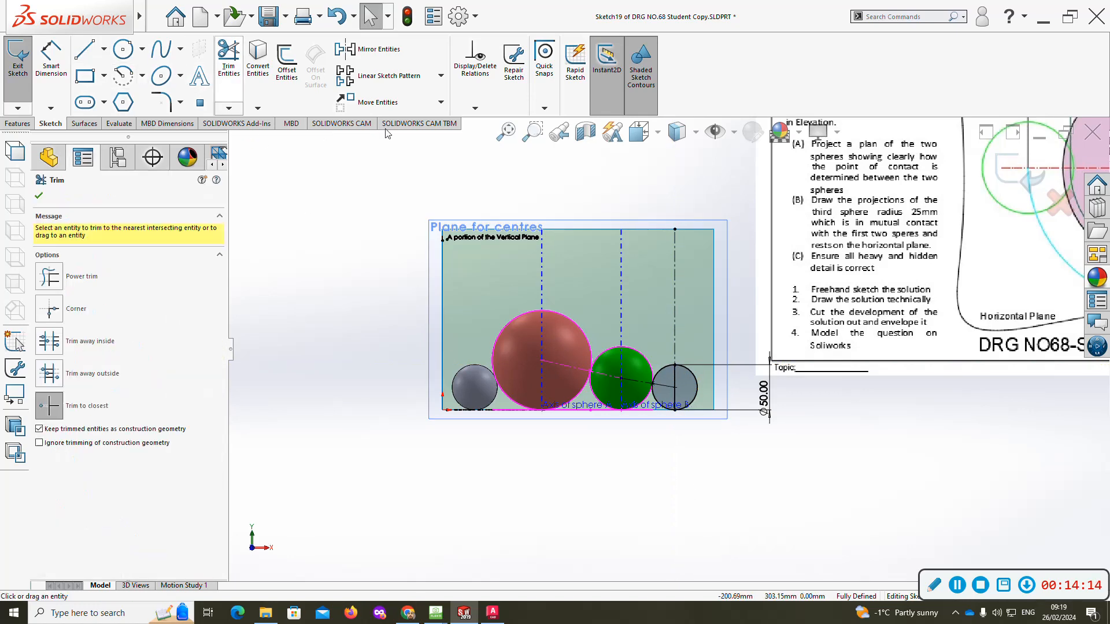
click(684, 370)
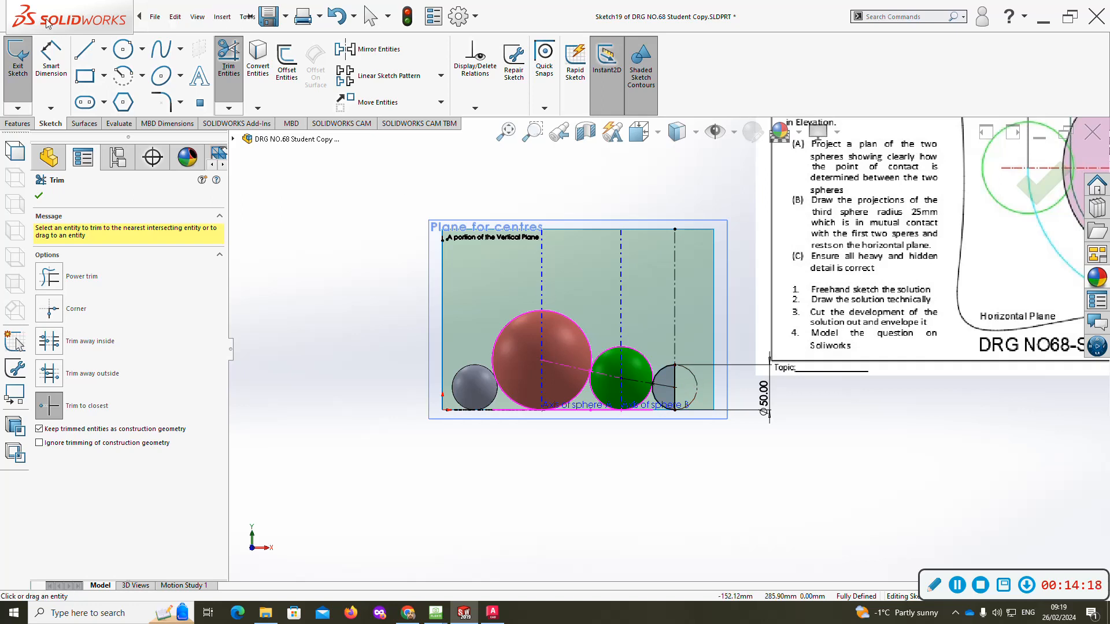
- Revolve the remaining half circle 360° about the vertical construction line to form the construction sphere beside Sphere B
click(18, 125)
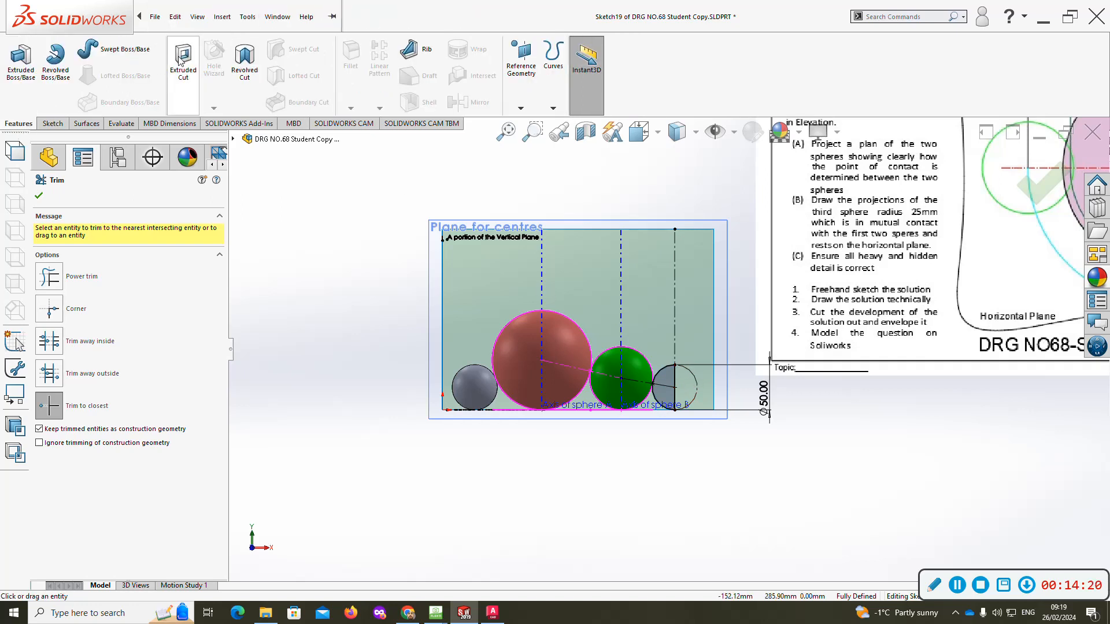
click(55, 57)
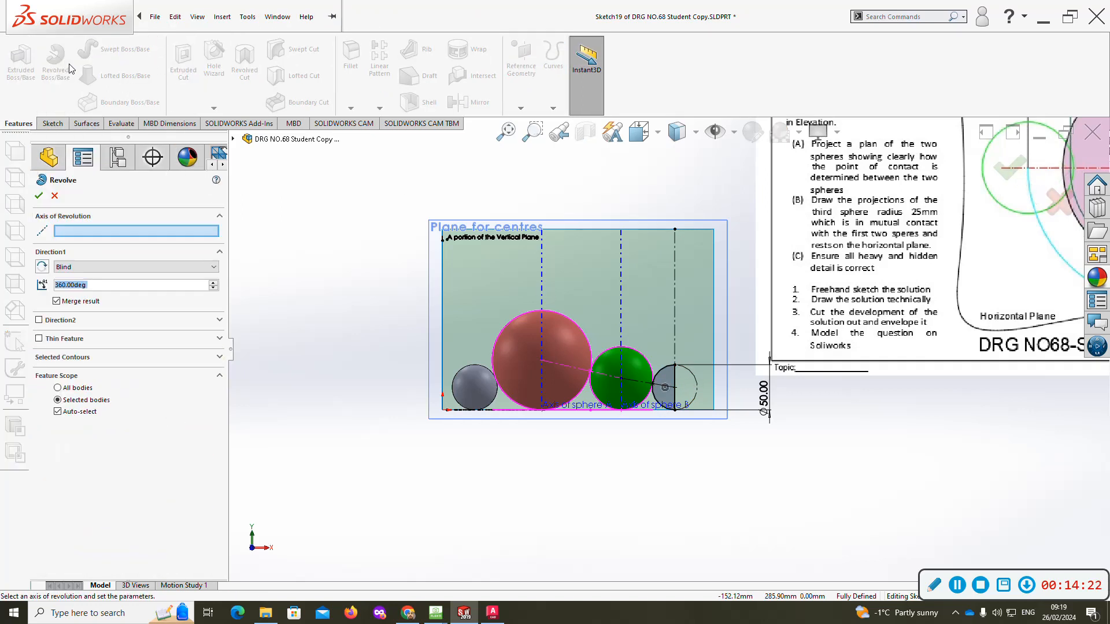
click(105, 234)
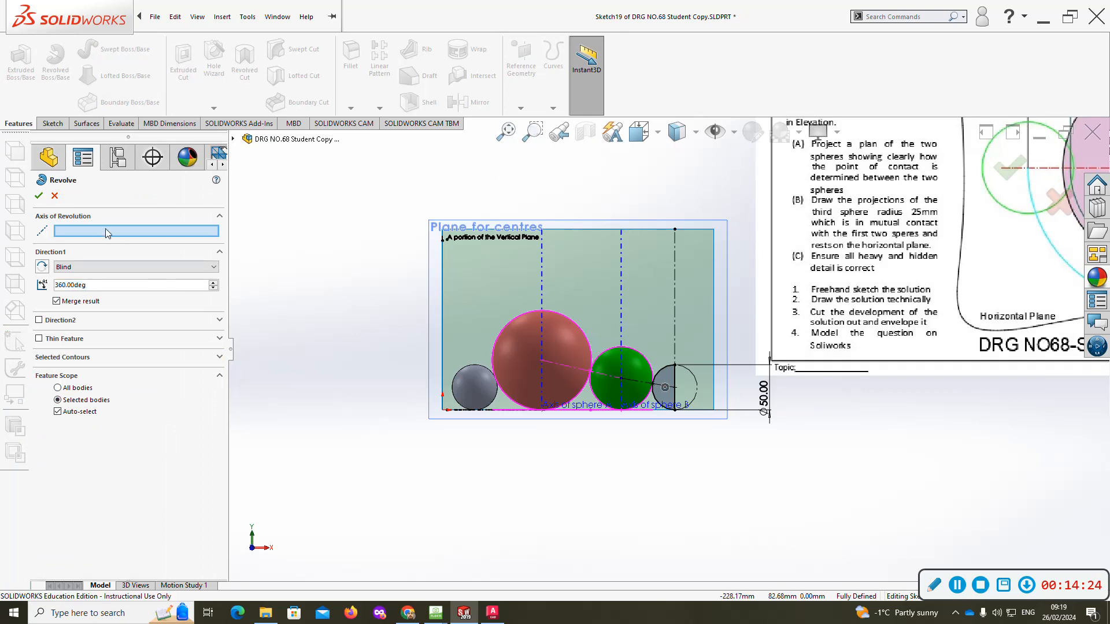
click(674, 280)
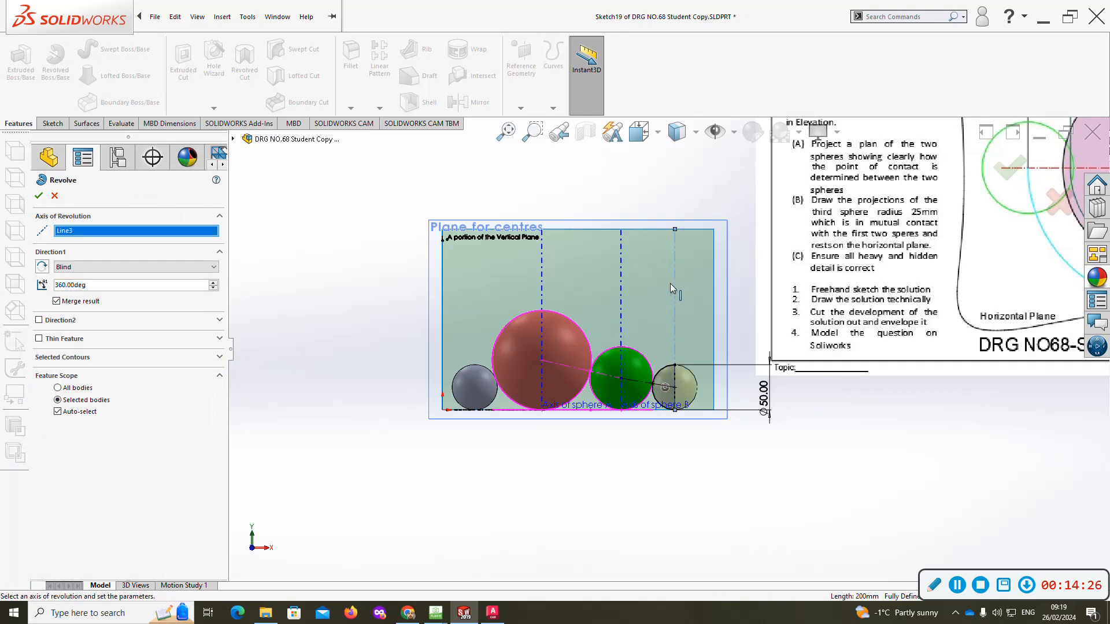
click(40, 196)
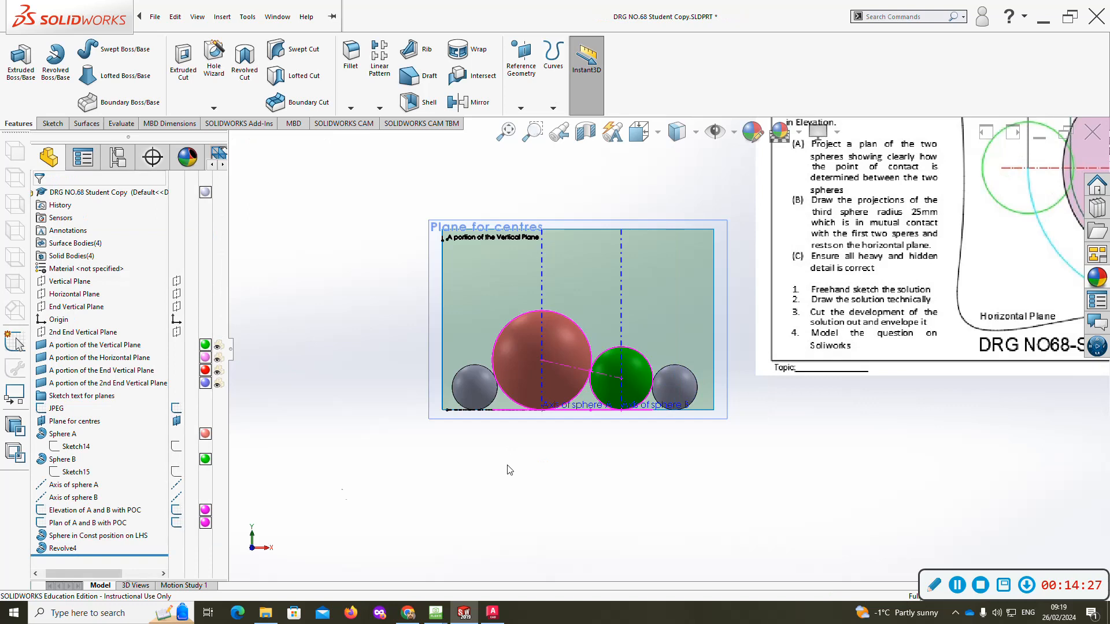
- Rename the new revolve feature as "Sphere in Const position on RHS", reusing the name of the LHS sphere feature
click(78, 537)
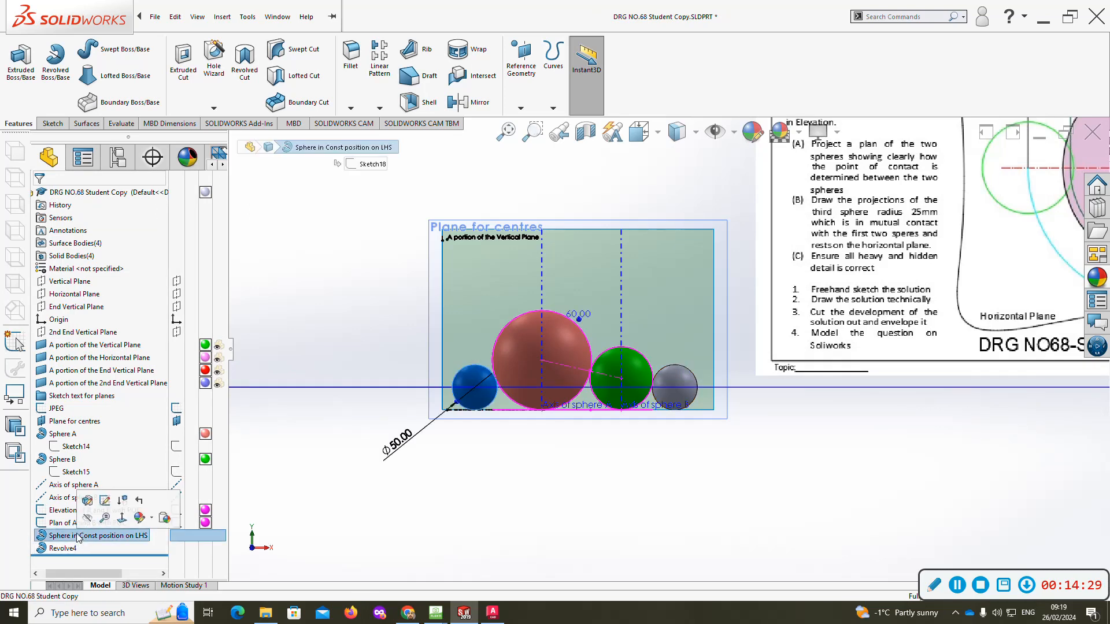
click(78, 536)
key(ctrl+c)
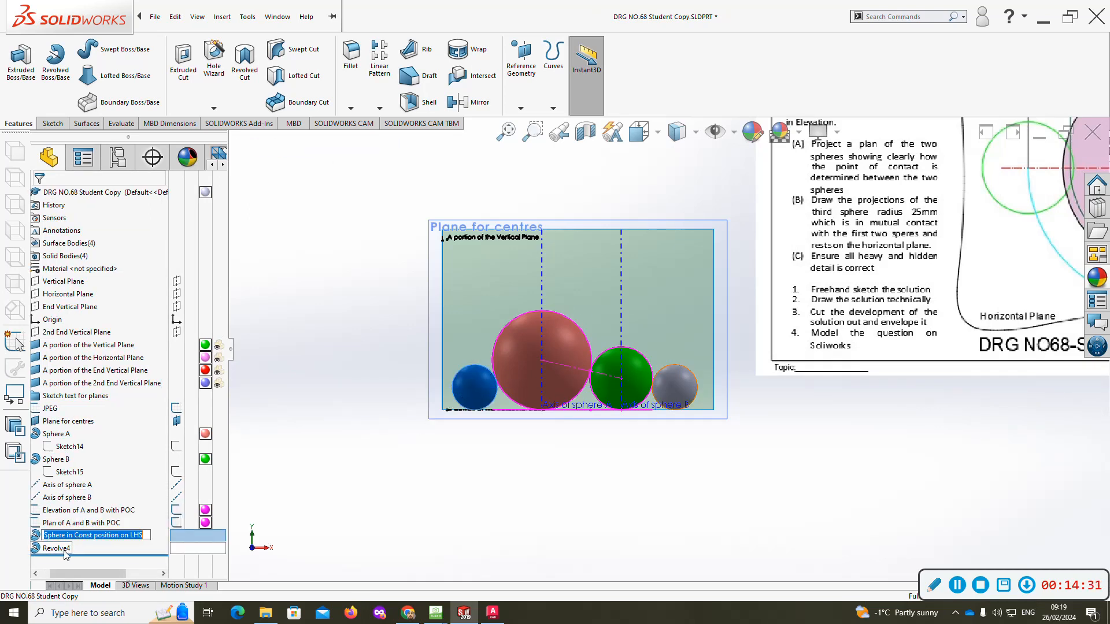
click(65, 550)
click(66, 549)
key(ctrl+v)
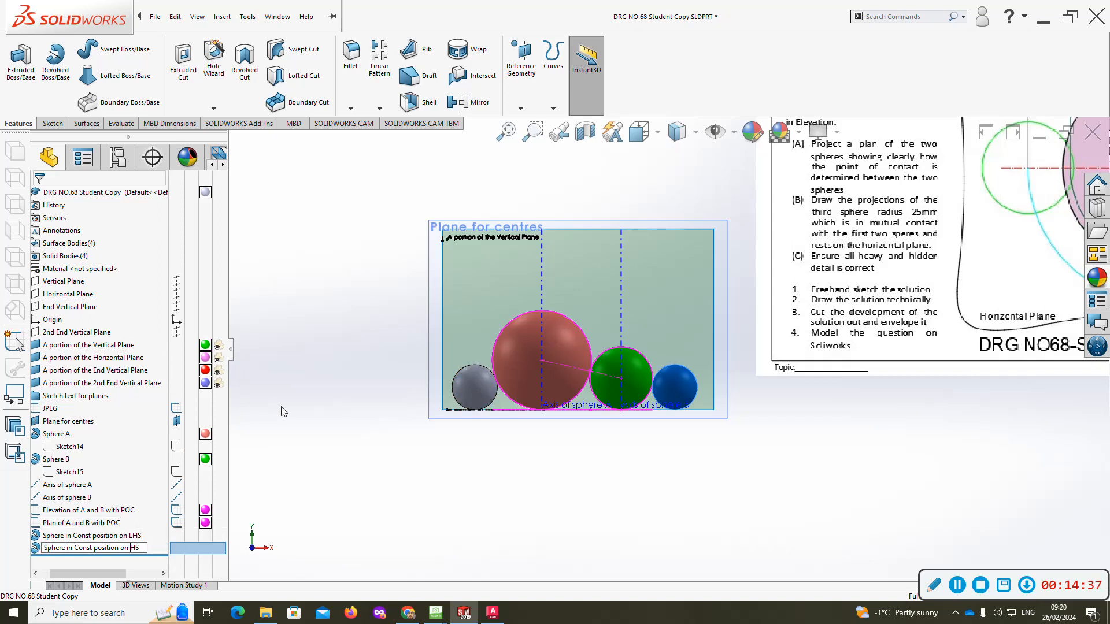
click(491, 478)
- Expand the LHS and RHS construction sphere features and show their underlying sketches in the model
scroll(503, 482, up, 2)
middle_drag(834, 372, 790, 455)
scroll(694, 302, down, 5)
scroll(692, 333, up, 5)
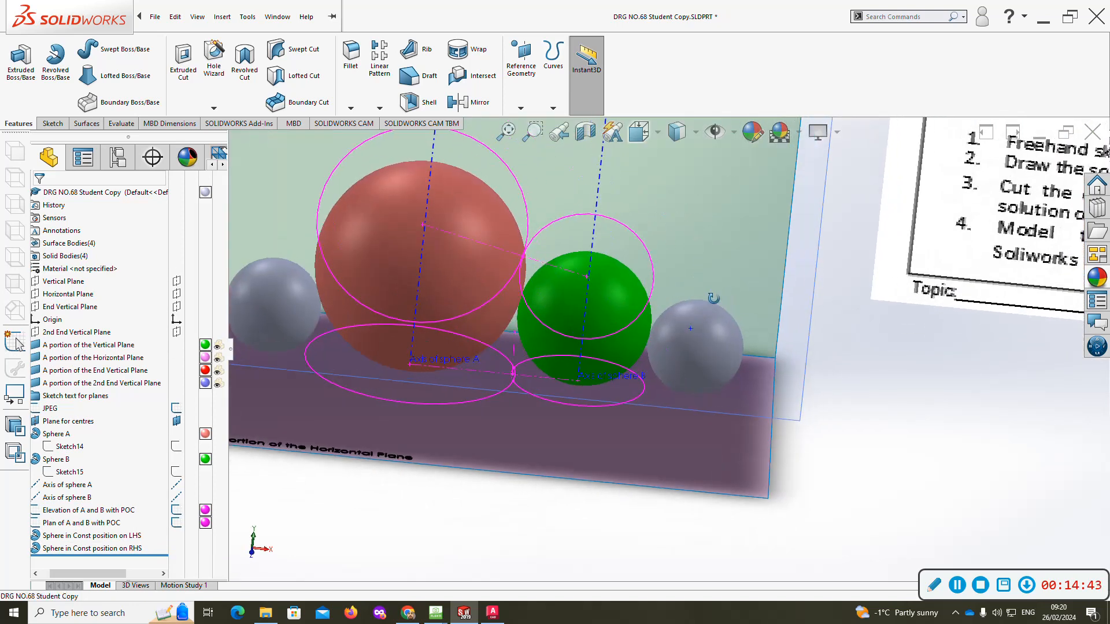
scroll(634, 310, up, 4)
mouse_move(631, 310)
middle_down()
mouse_move(607, 333)
mouse_move(606, 385)
mouse_move(611, 326)
middle_up()
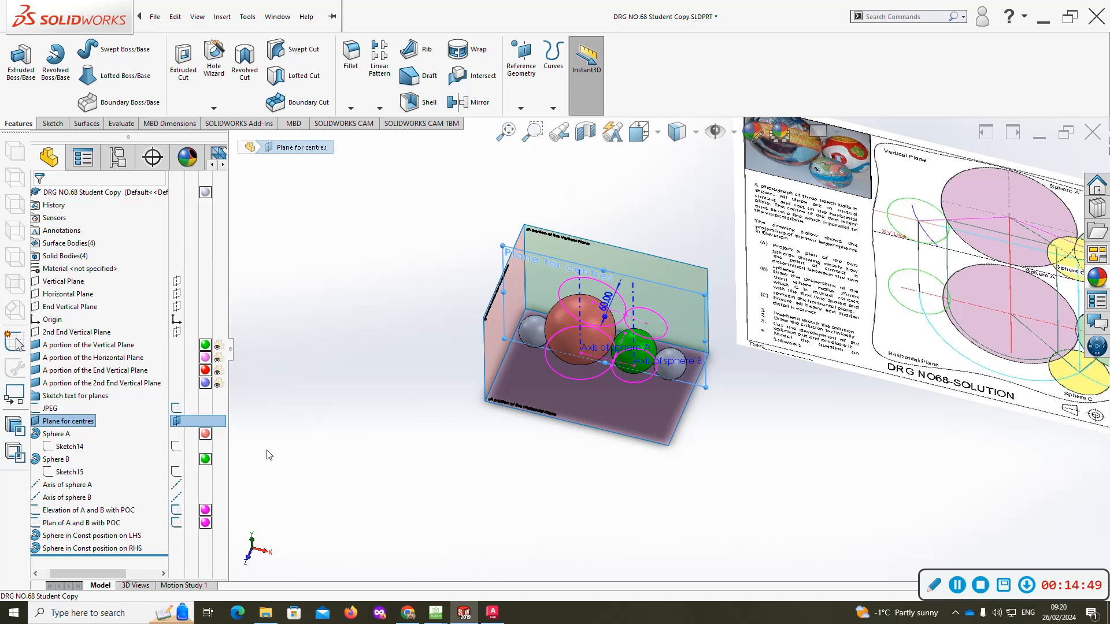
drag(116, 577, 107, 577)
click(37, 536)
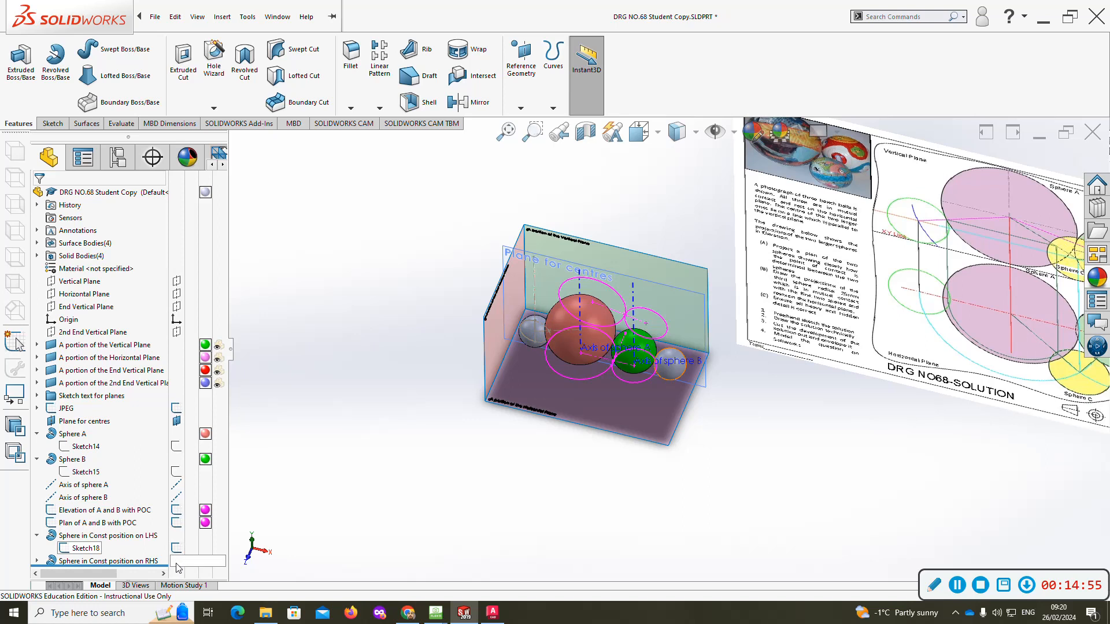
click(37, 560)
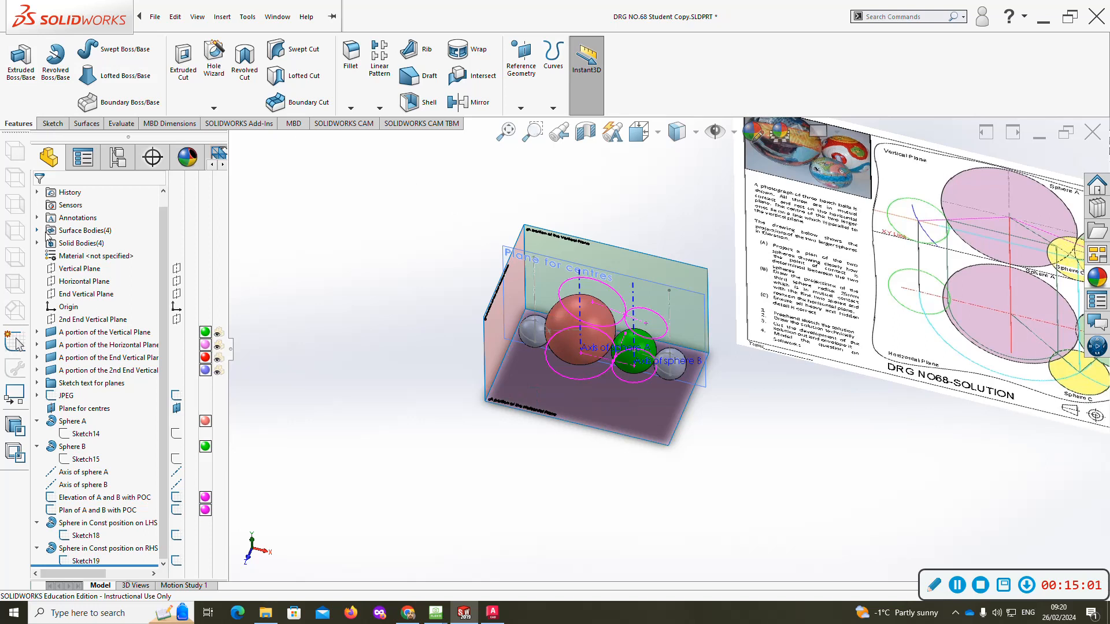
- Start a sketch on the Horizontal Plane and convert Sphere A's plan circle into it
click(57, 283)
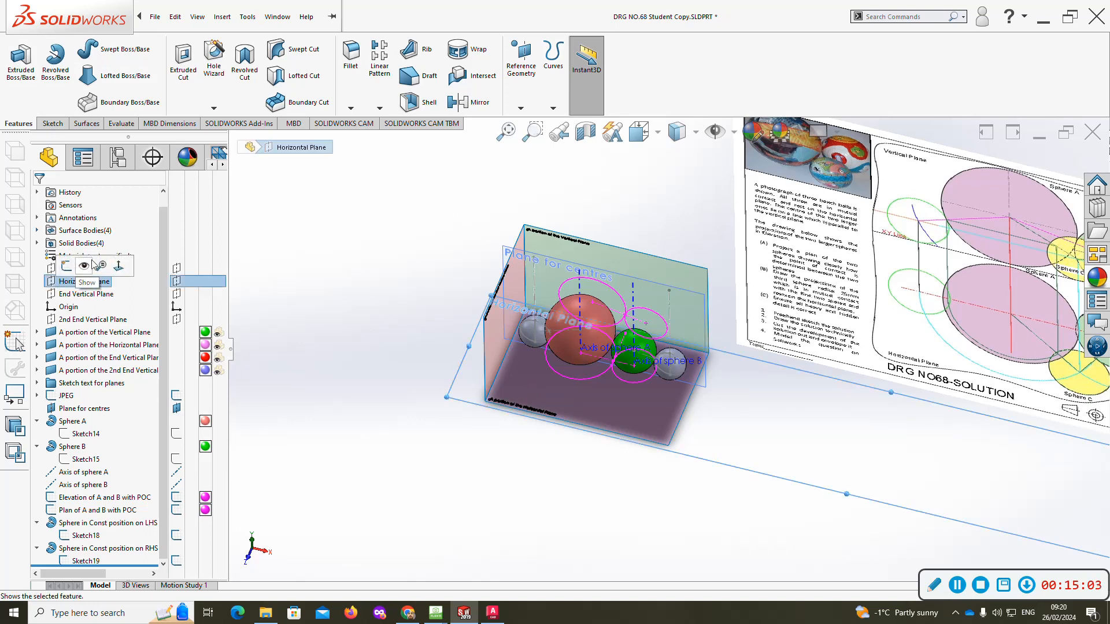
key(ctrl+8)
scroll(501, 333, down, 5)
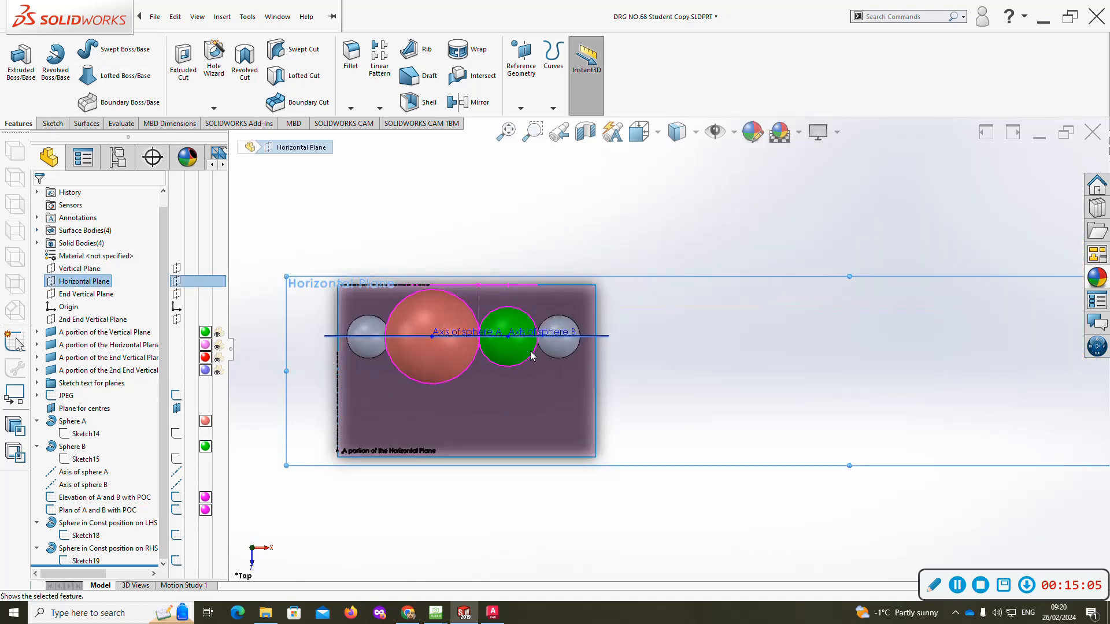
click(43, 124)
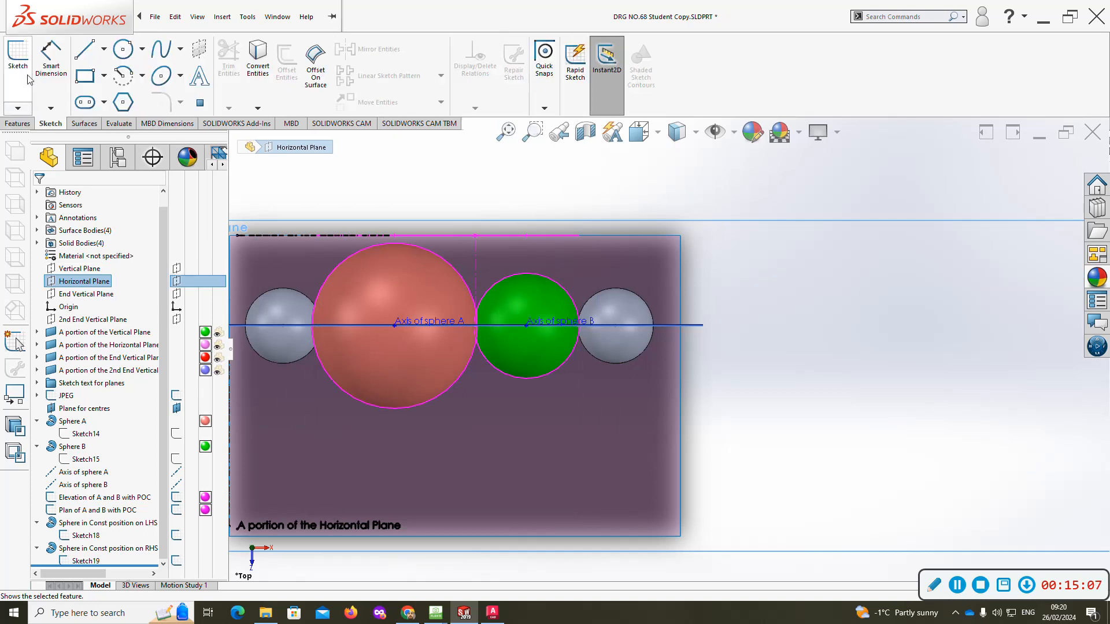
click(19, 58)
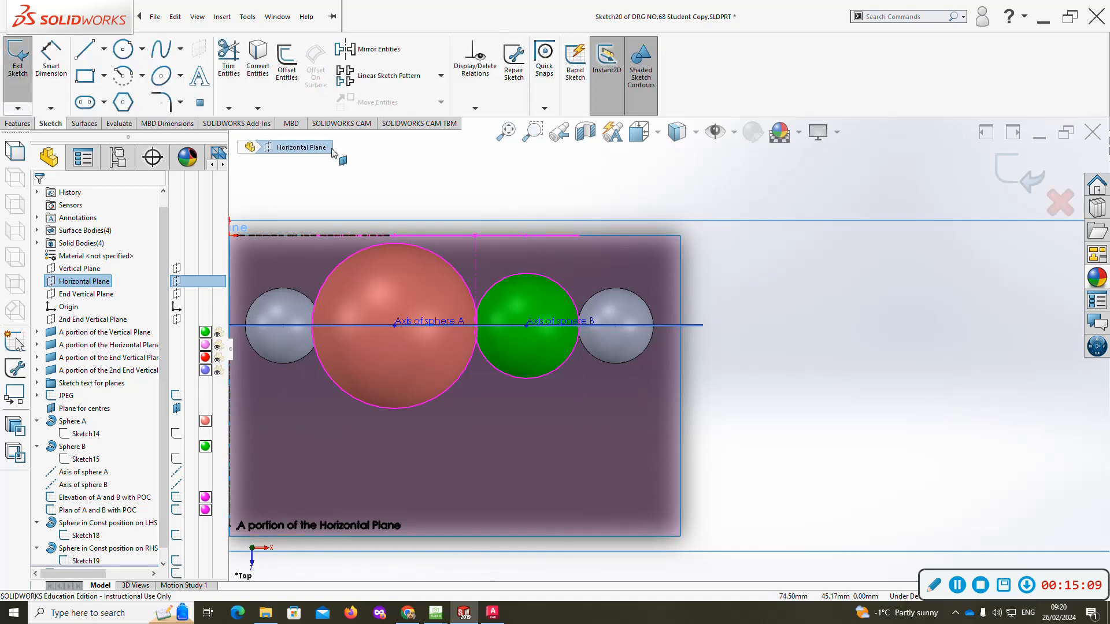
click(258, 56)
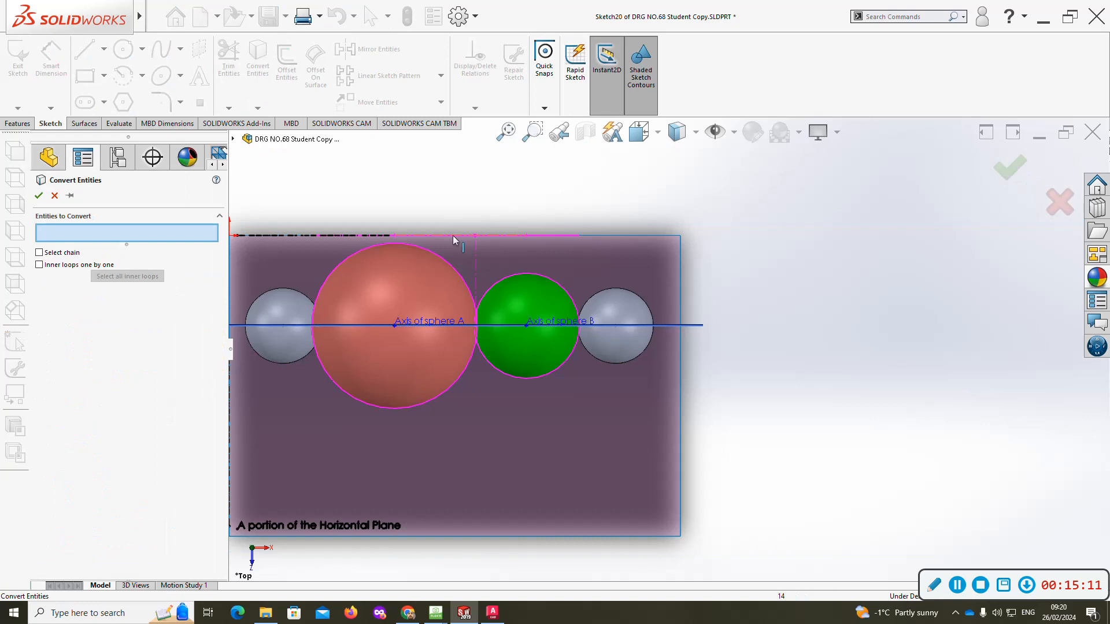
click(442, 259)
key(Return)
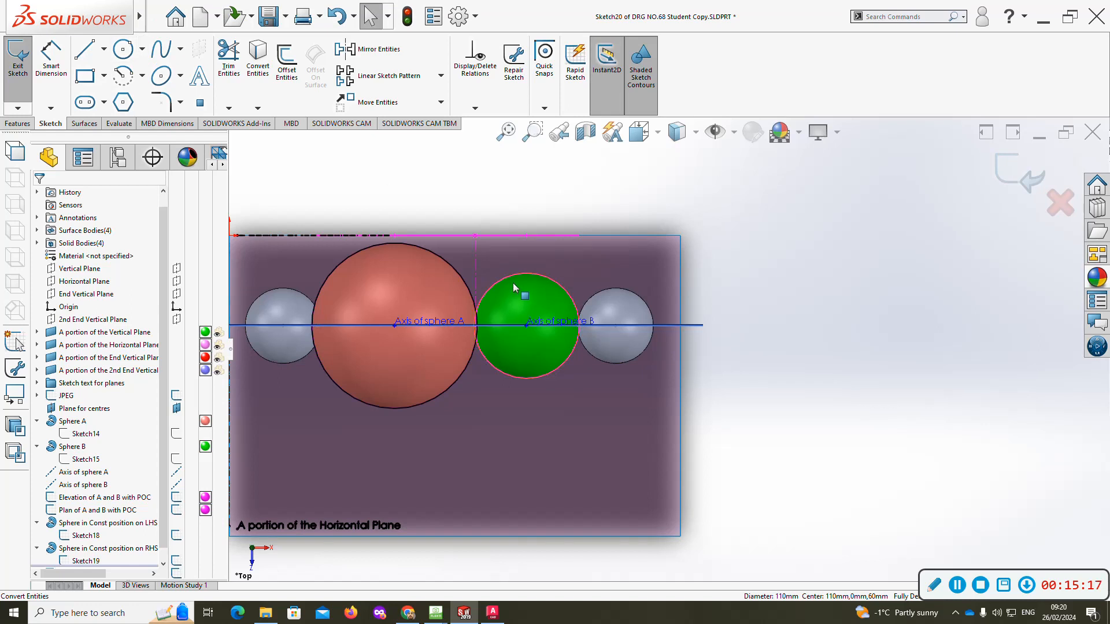
- Convert Sphere B's plan circle from the plan of A and B into the Horizontal Plane sketch
click(259, 58)
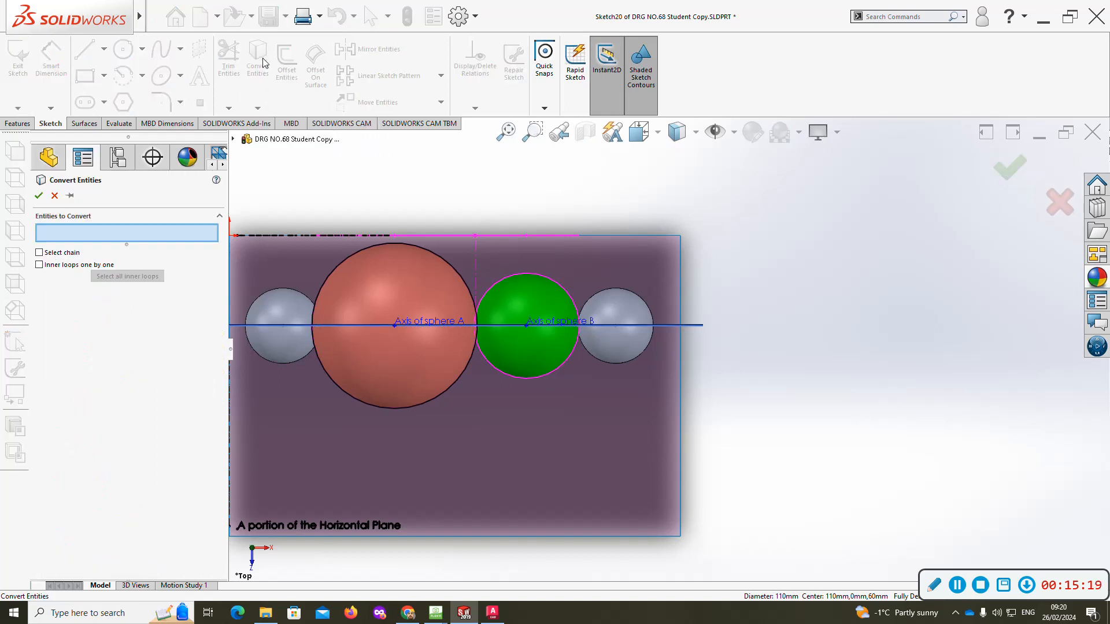
click(526, 273)
scroll(496, 331, down, 3)
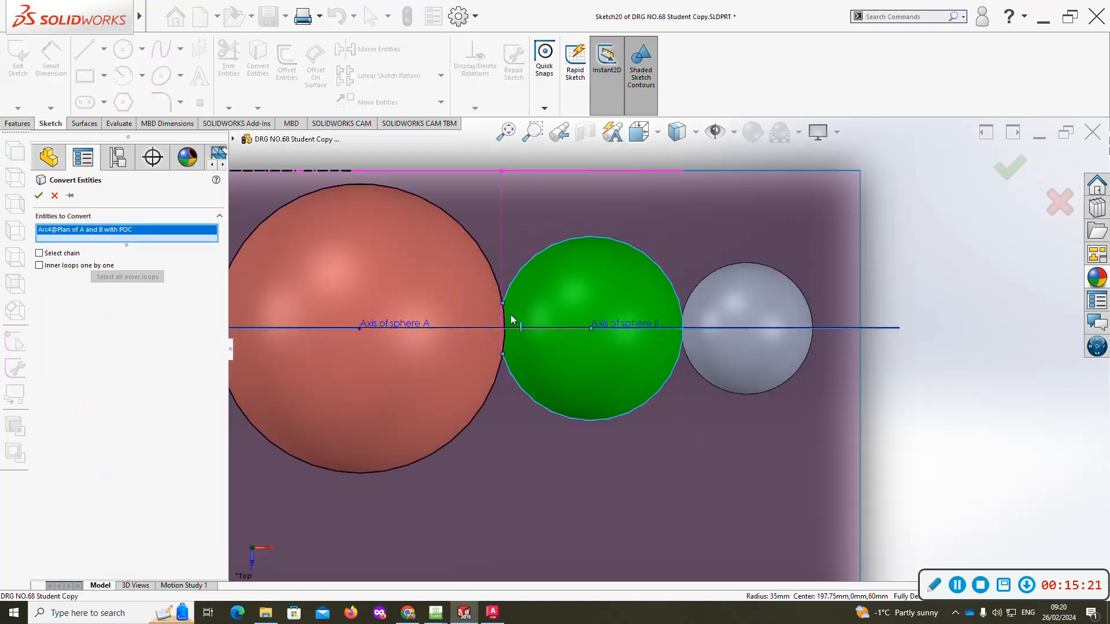
scroll(510, 341, down, 3)
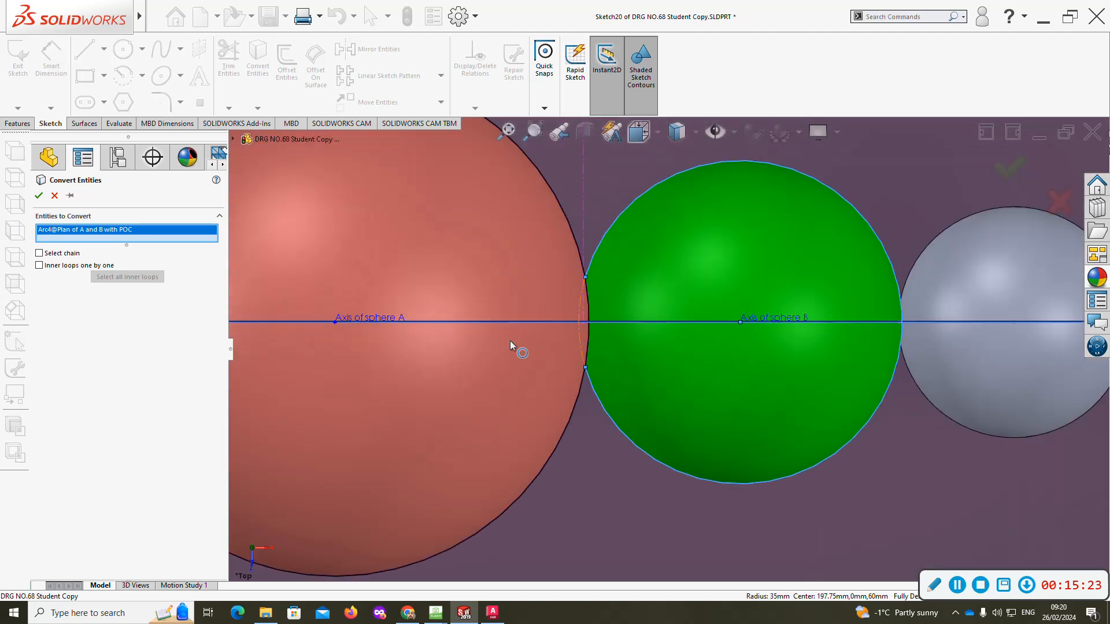
key(Return)
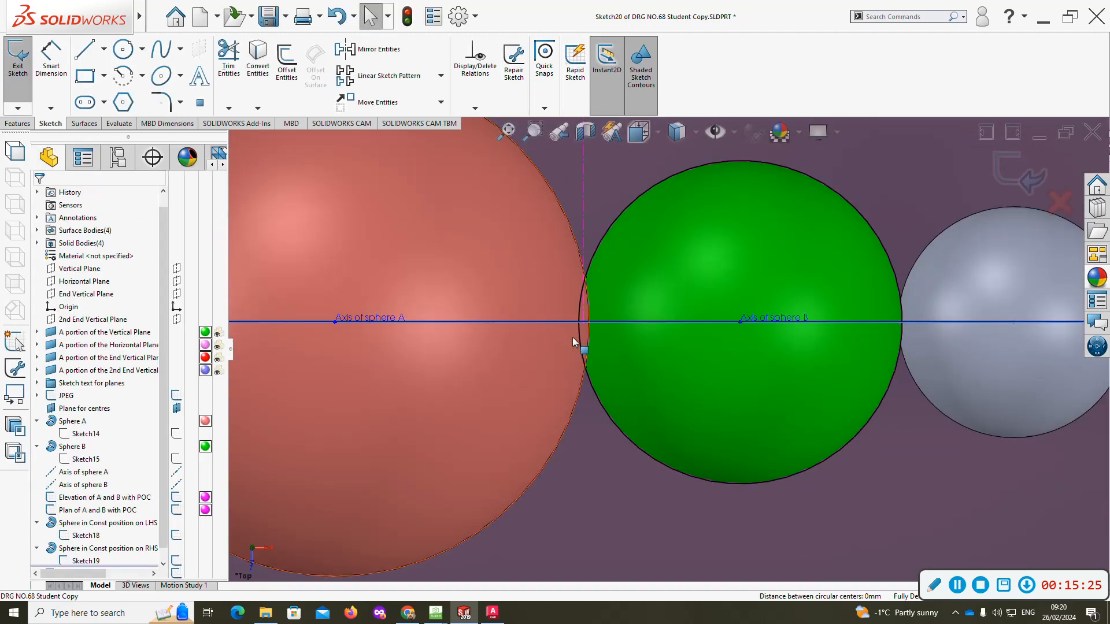
- Draw a circle of about 74 mm radius centred on Sphere A's axis and make it coincident with the LHS construction sphere's centre
scroll(570, 340, up, 3)
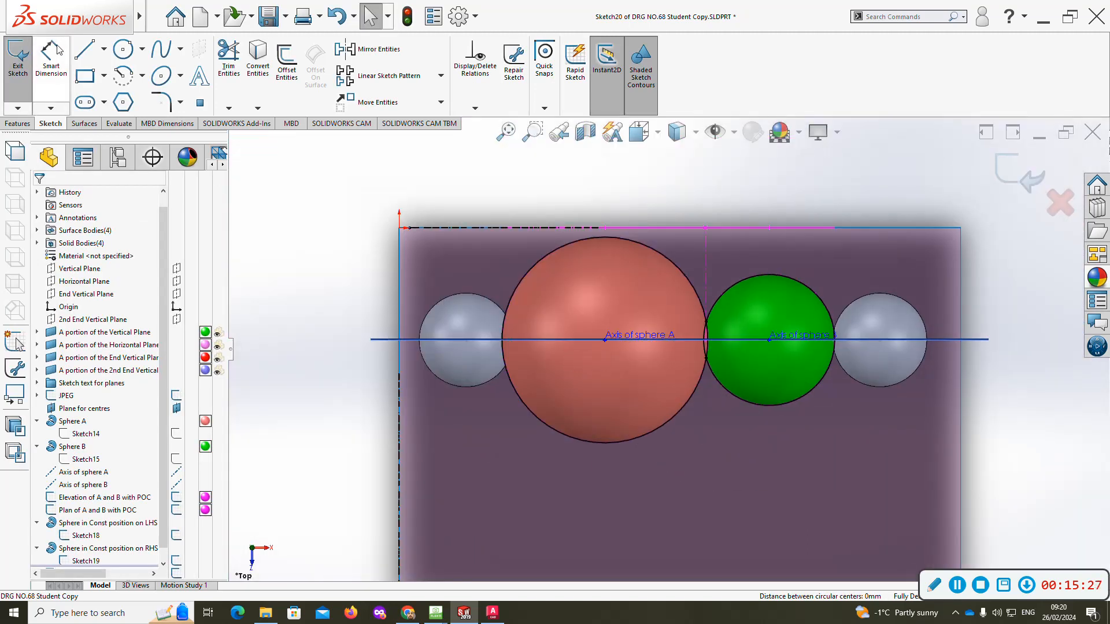
click(123, 49)
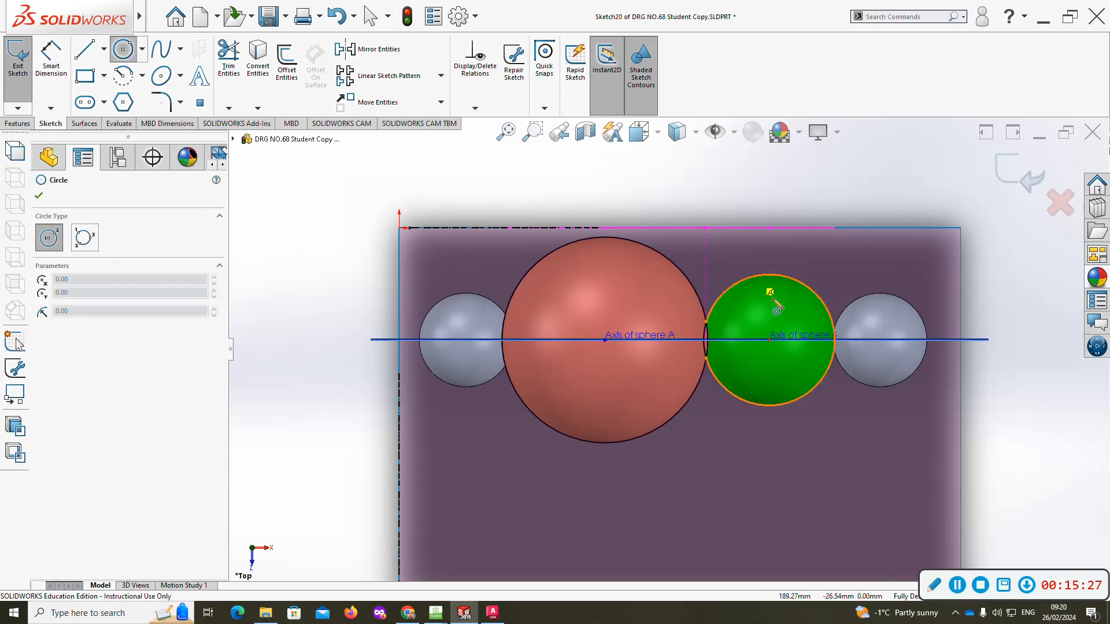
click(605, 340)
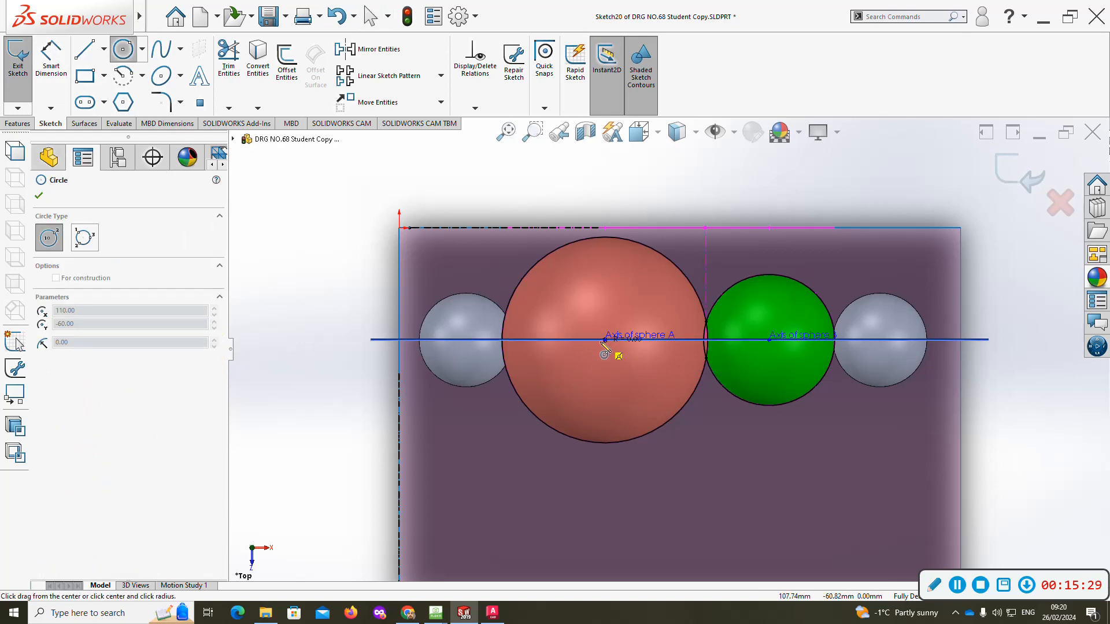
click(469, 344)
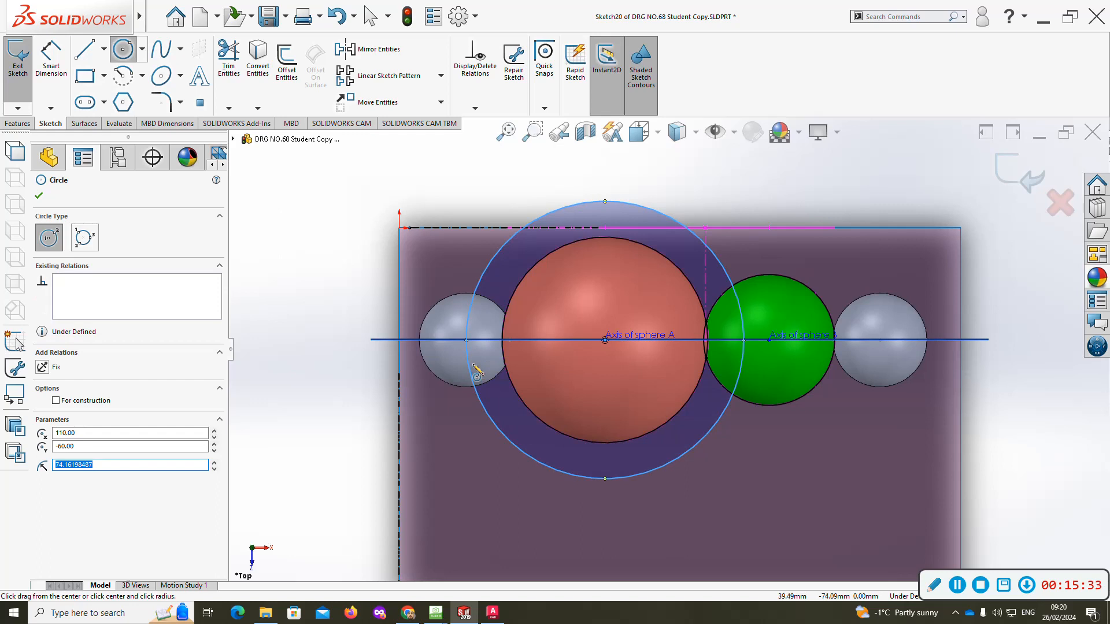
key(Escape)
middle_drag(473, 352, 466, 264)
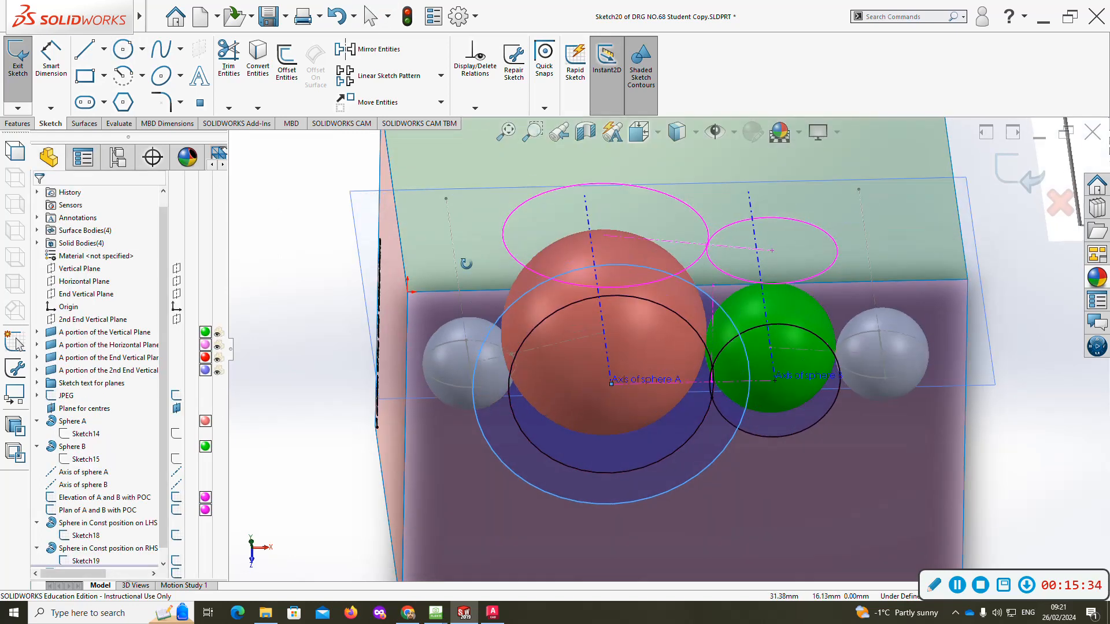
ctrl+click(469, 363)
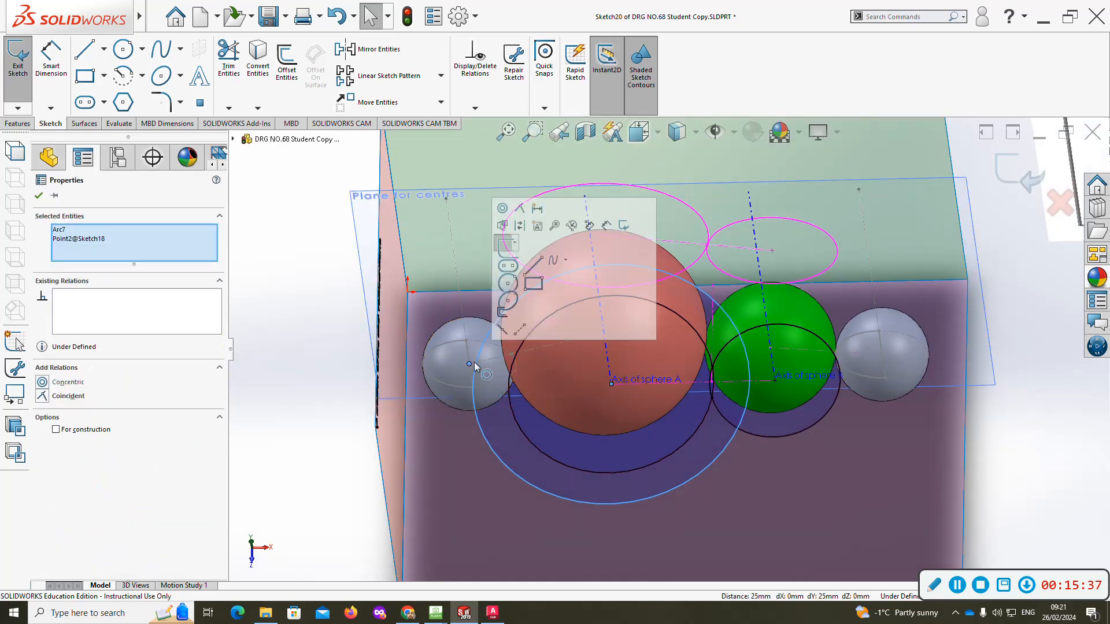
click(520, 209)
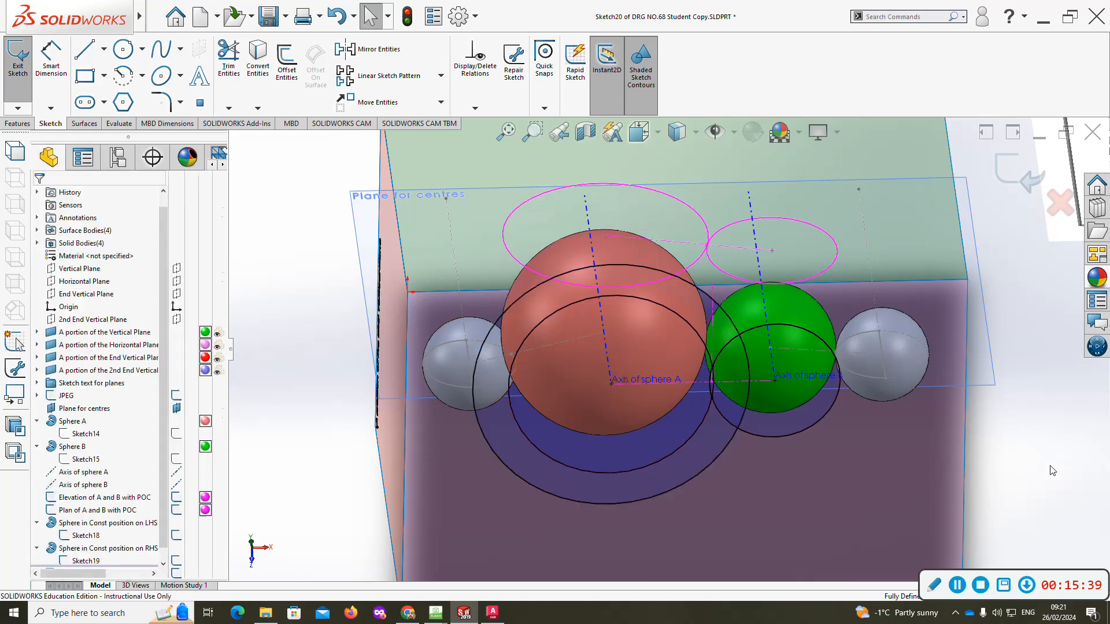
- Draw a circle of about 59 mm radius centred on Sphere B's axis, reaching the centre of the RHS construction sphere
key(ctrl+5)
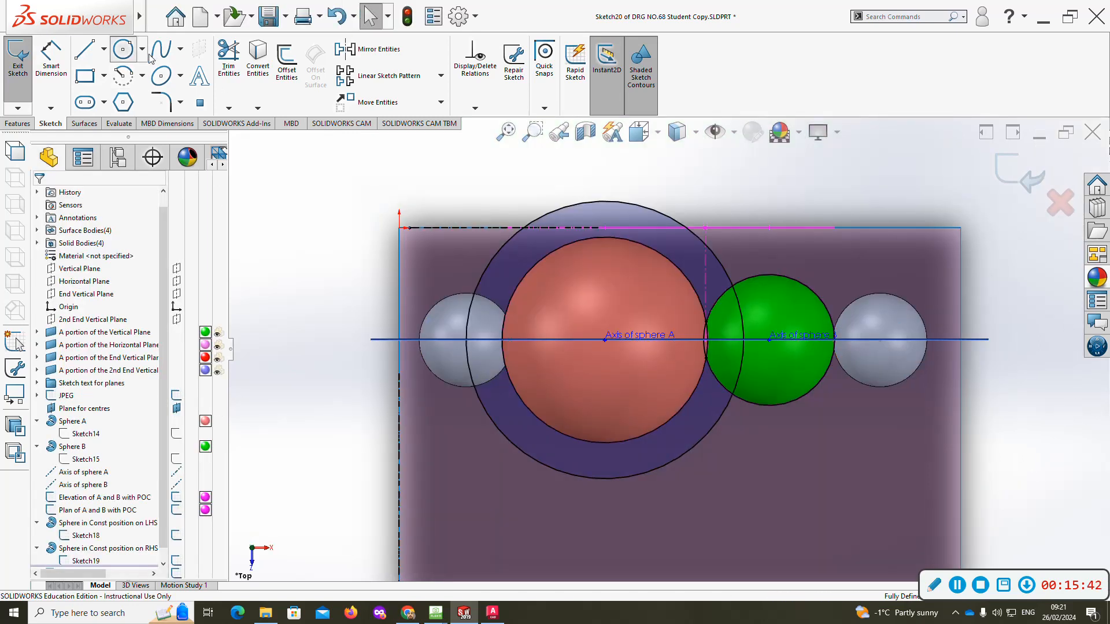
click(123, 50)
click(770, 340)
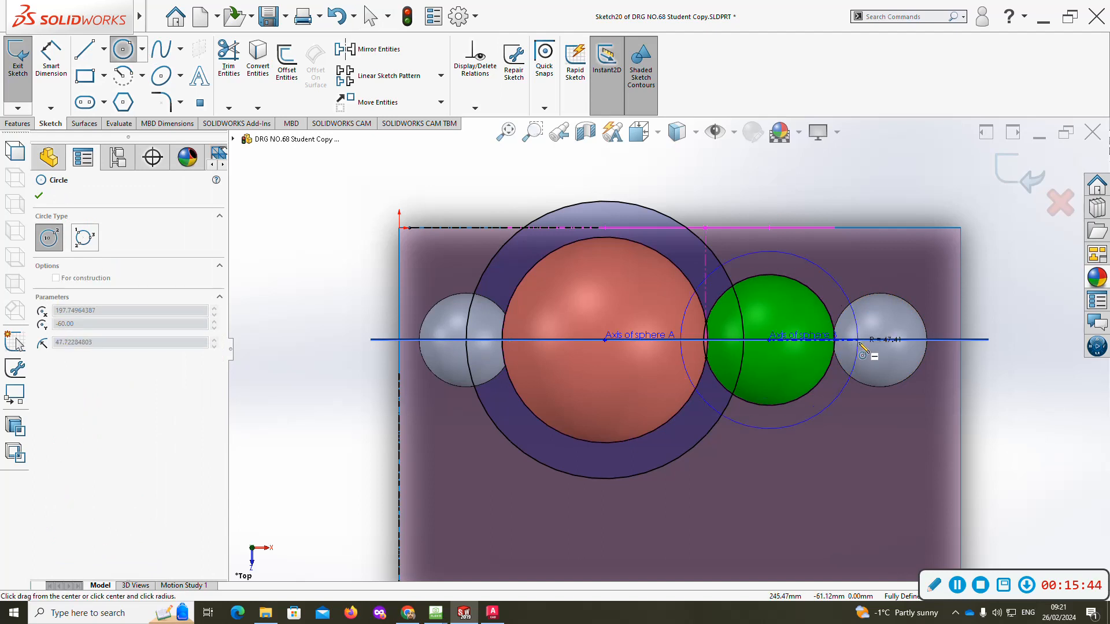
click(882, 341)
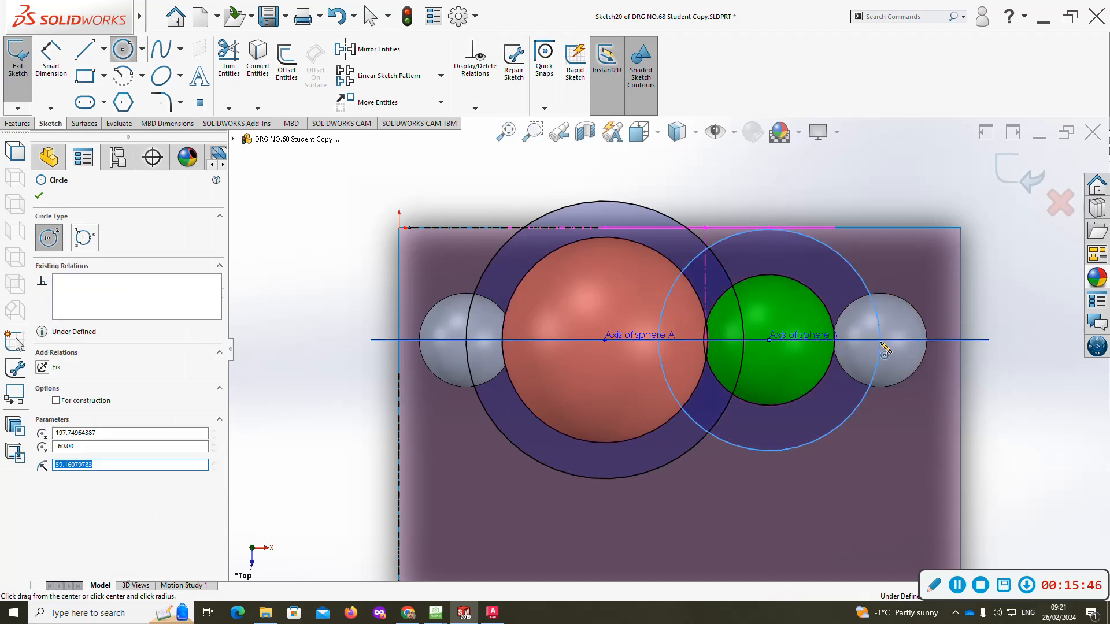
key(Escape)
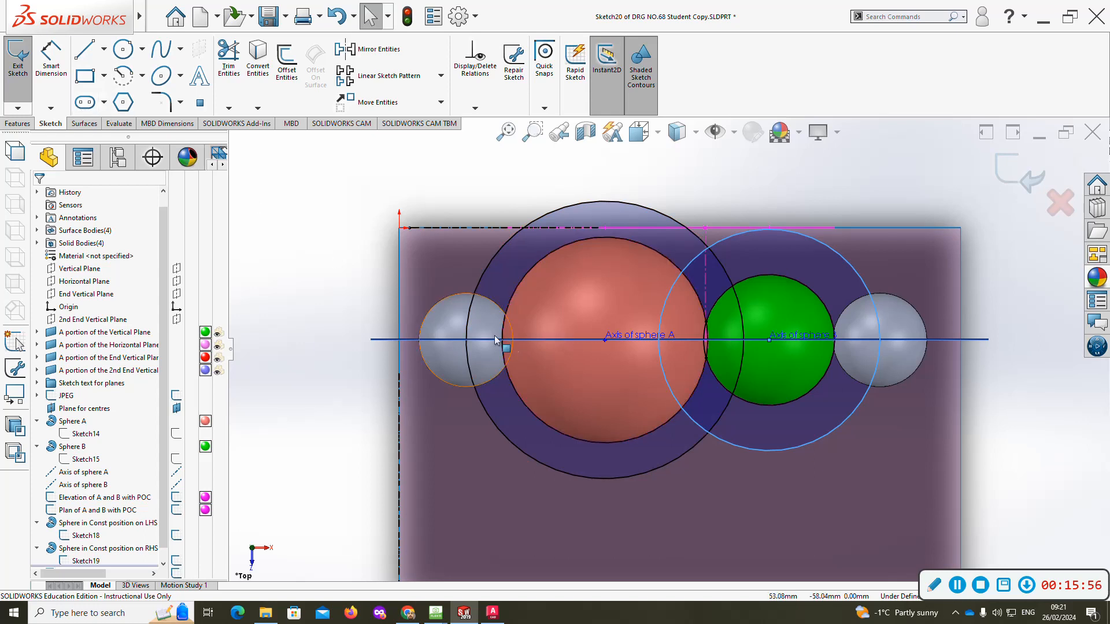
- Draw another circle centred on Sphere A's axis and make it coincident with the contact point between Sphere A and the LHS construction sphere
click(123, 49)
click(605, 340)
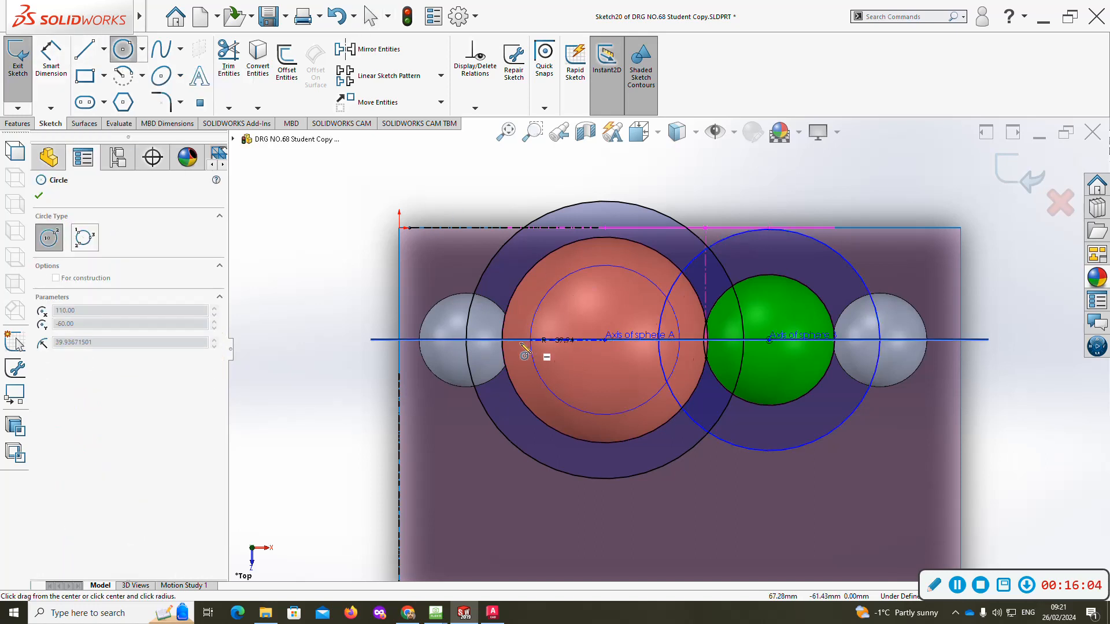
click(492, 350)
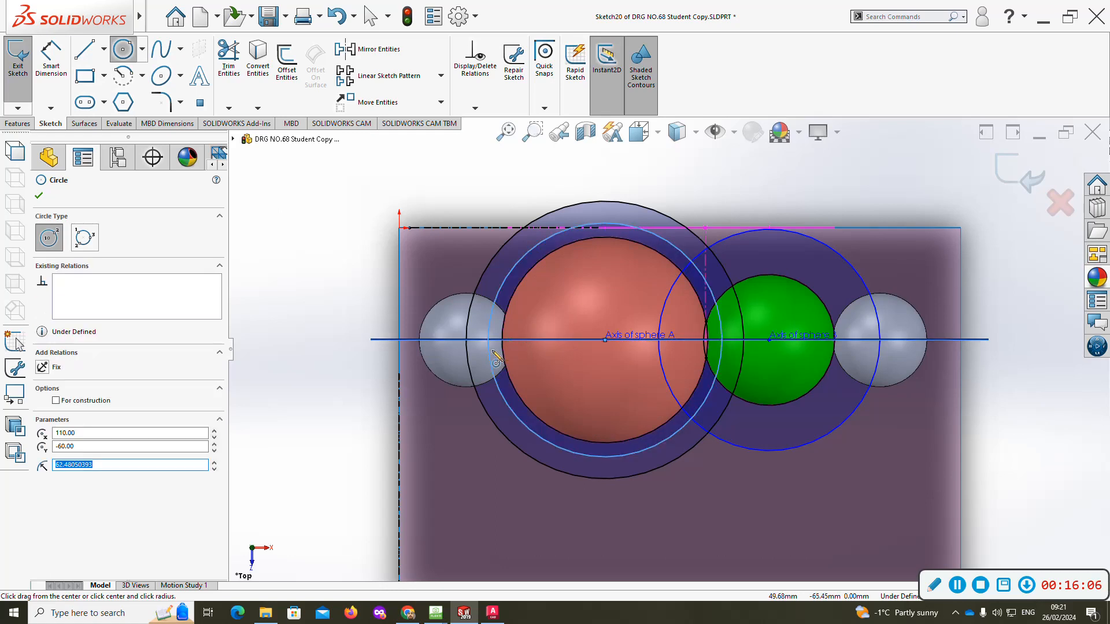
key(Escape)
middle_drag(492, 350, 506, 370)
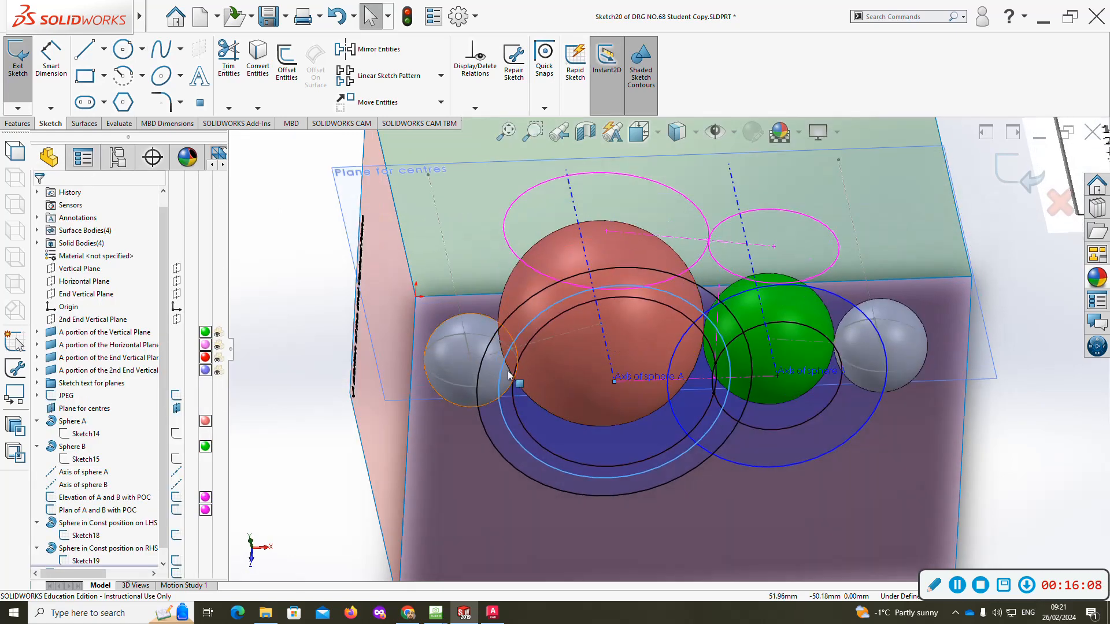
ctrl+click(512, 350)
key(s)
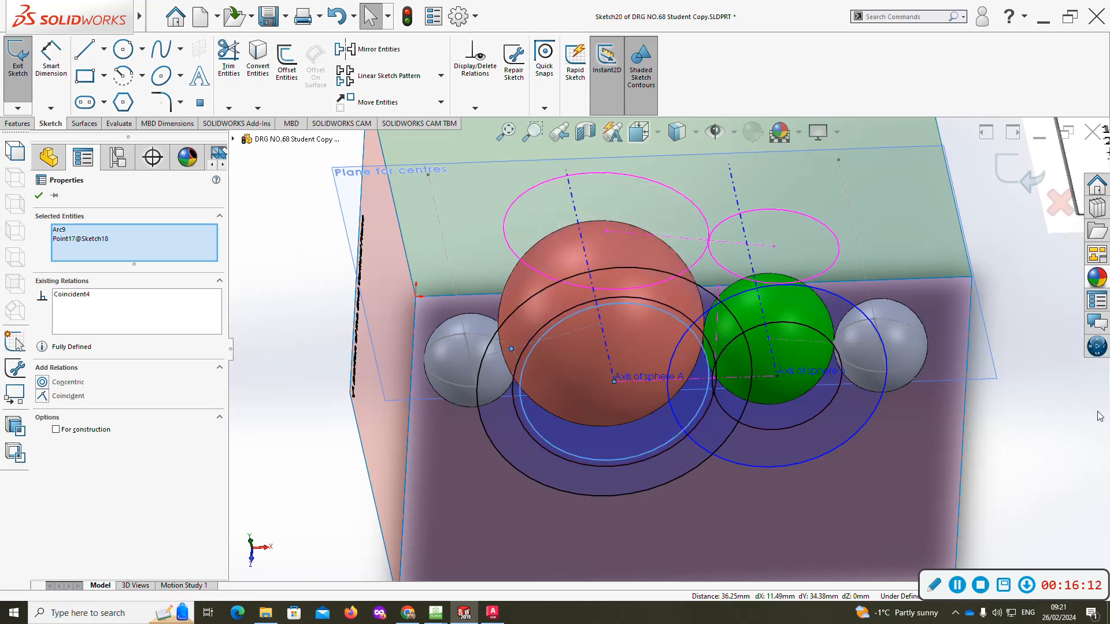
key(ctrl+1)
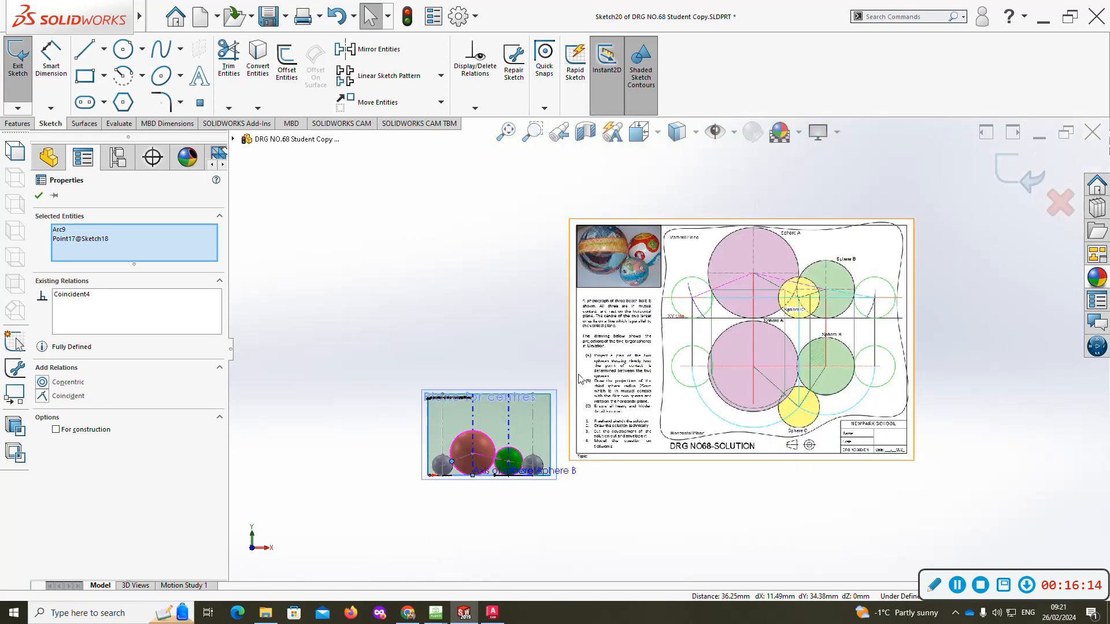
key(ctrl+5)
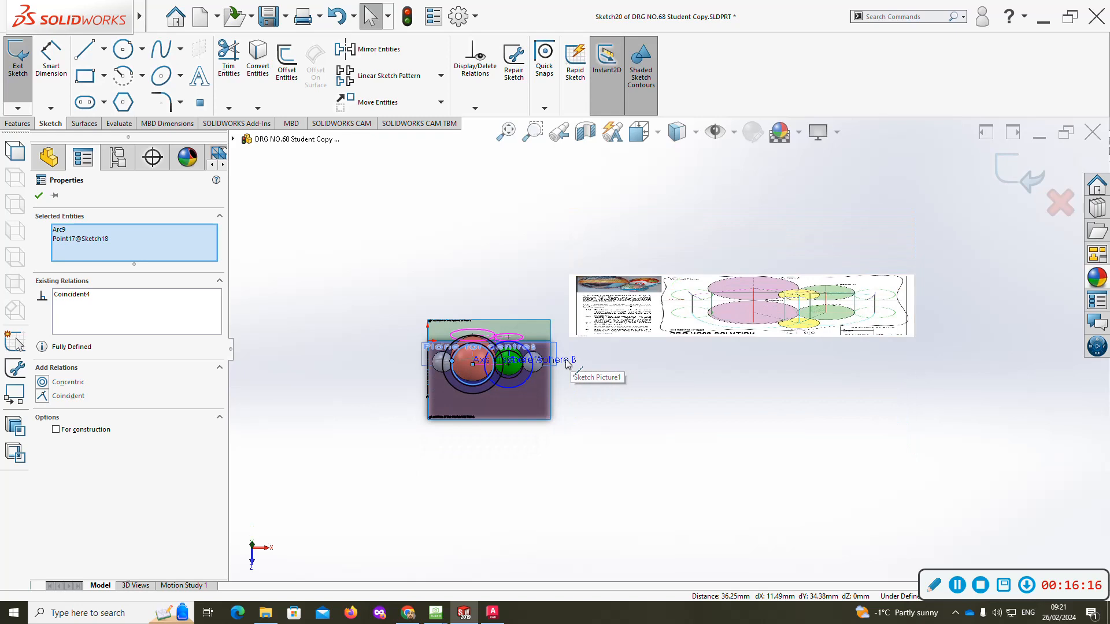
scroll(508, 364, down, 10)
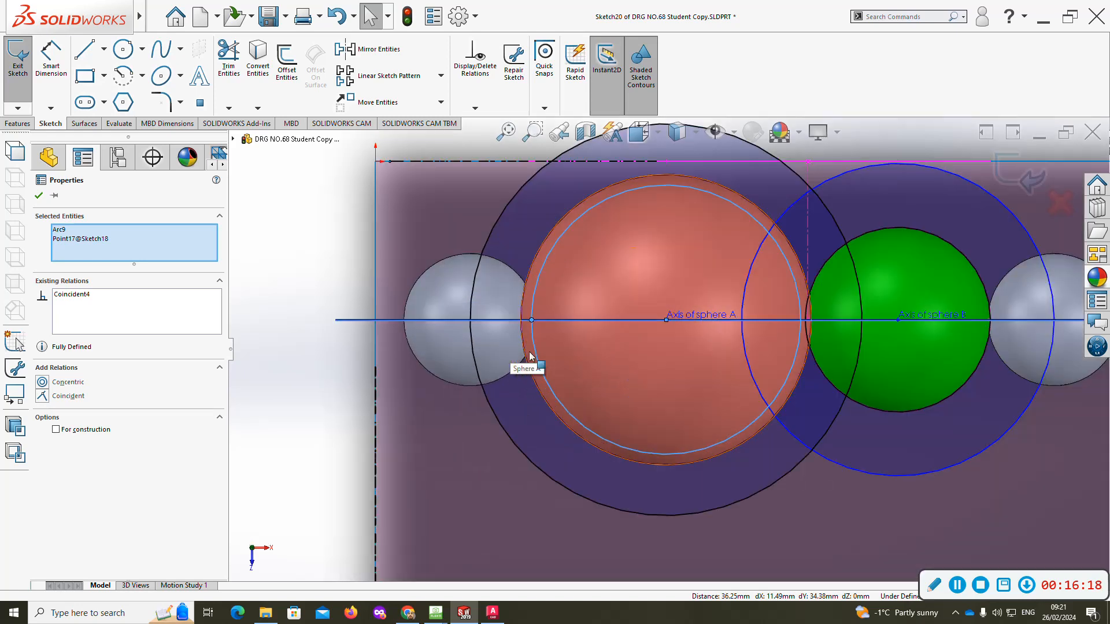
scroll(532, 349, down, 2)
scroll(951, 516, up, 2)
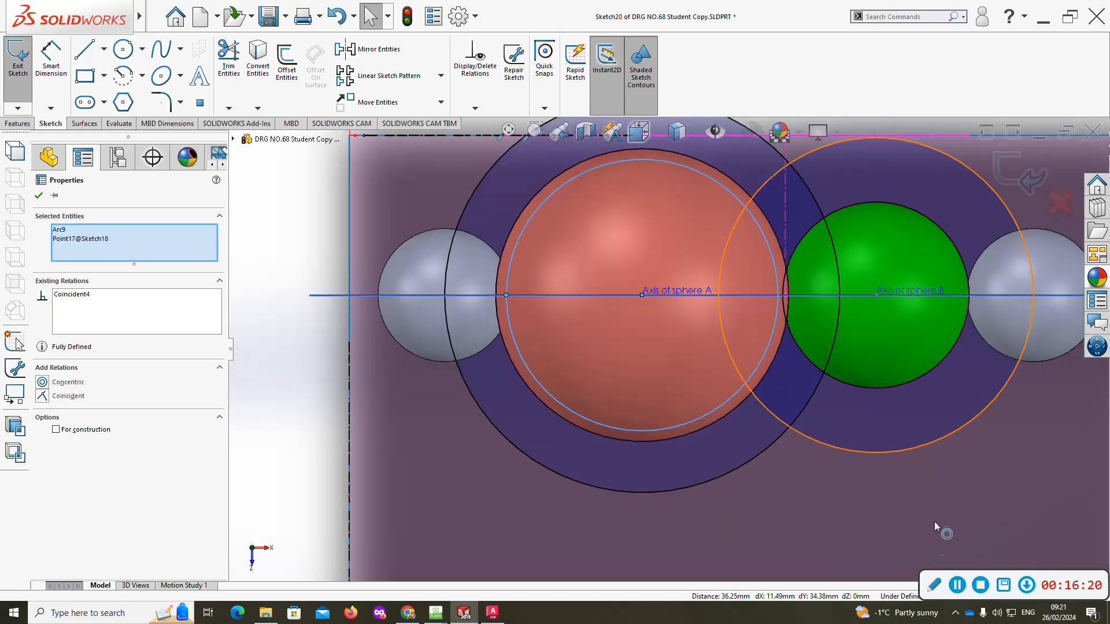
click(920, 551)
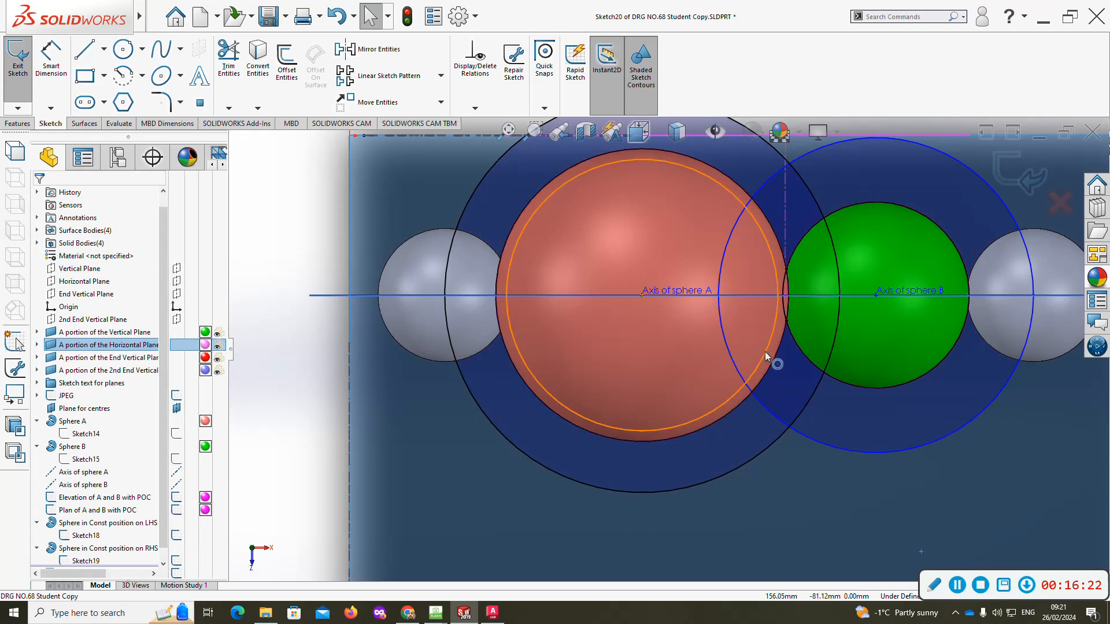
- Draw another circle centred on Sphere B's axis and make it coincident with the contact point between Sphere B and the RHS construction sphere
click(123, 49)
click(876, 295)
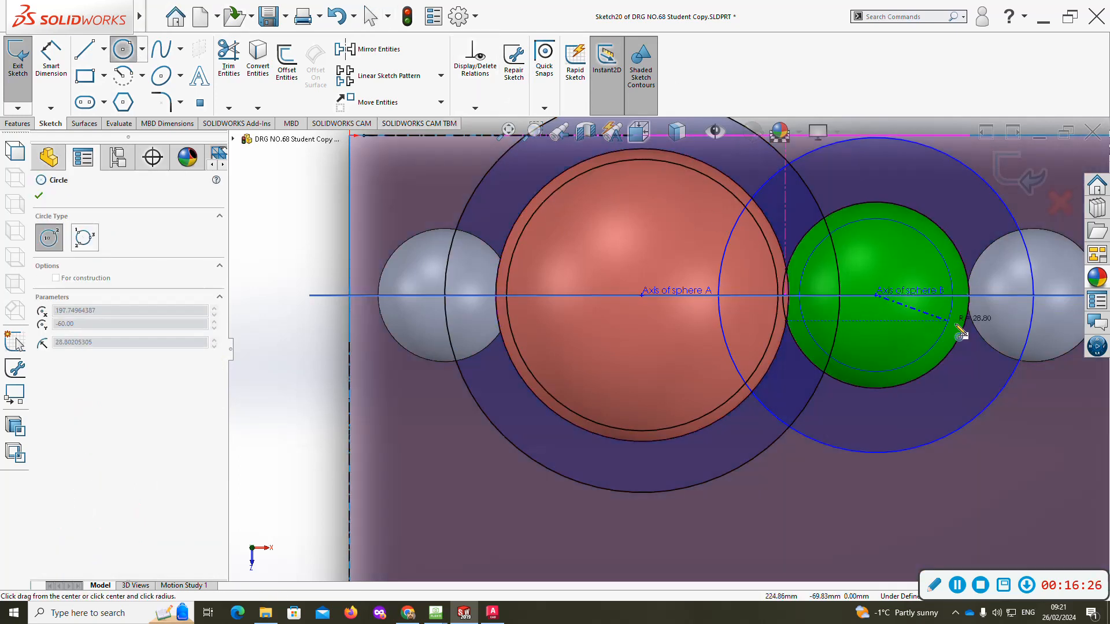
click(986, 327)
key(Escape)
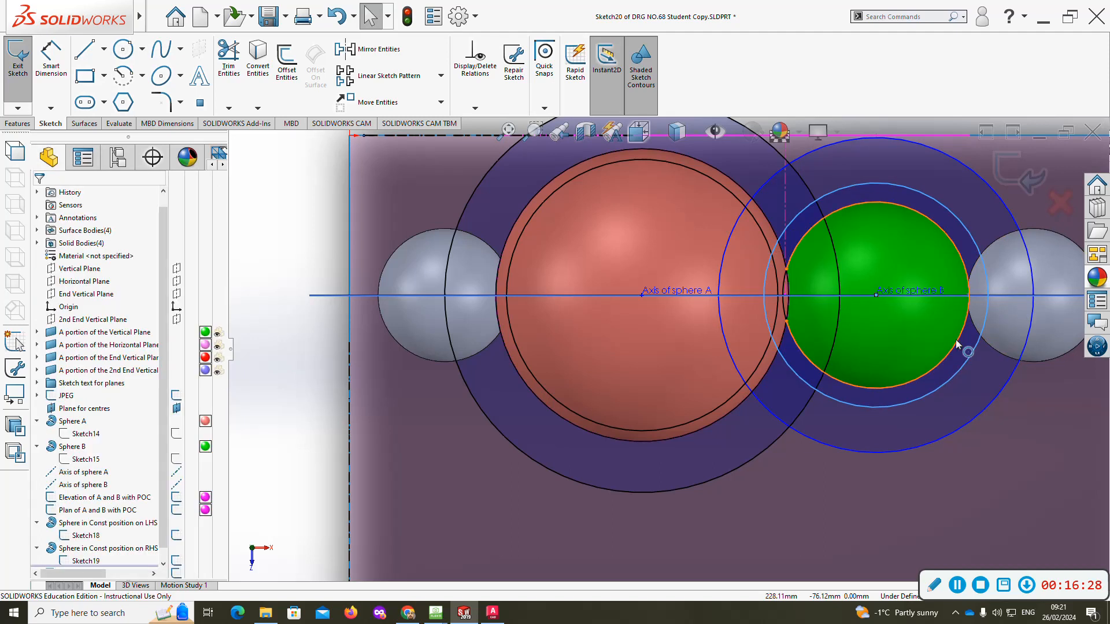
scroll(956, 342, up, 3)
middle_drag(954, 341, 924, 176)
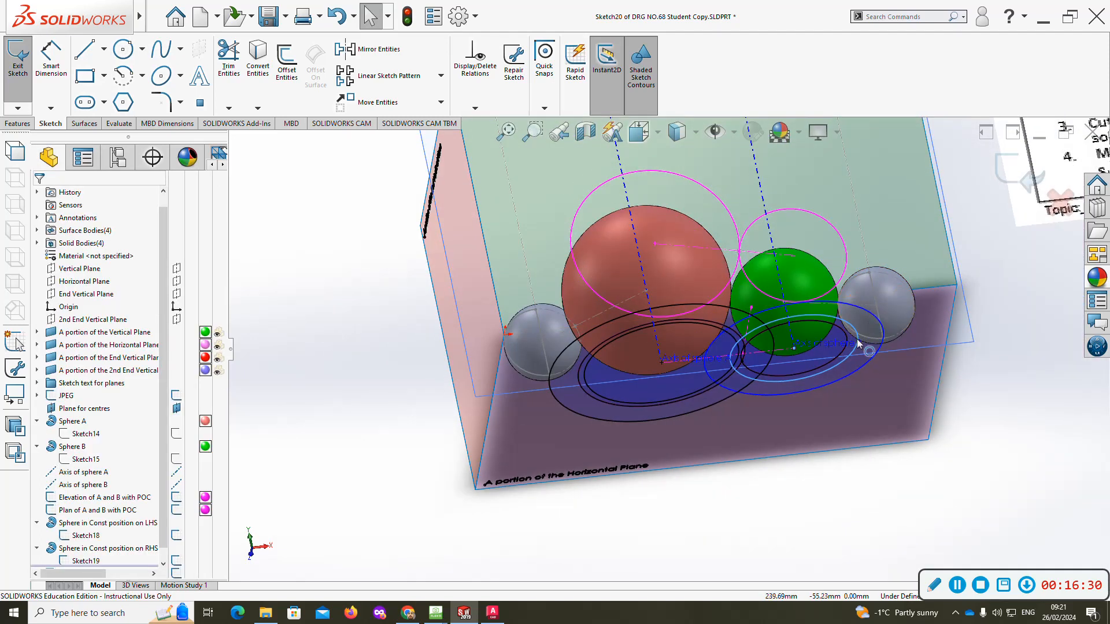
scroll(833, 328, down, 5)
ctrl+click(686, 274)
click(747, 128)
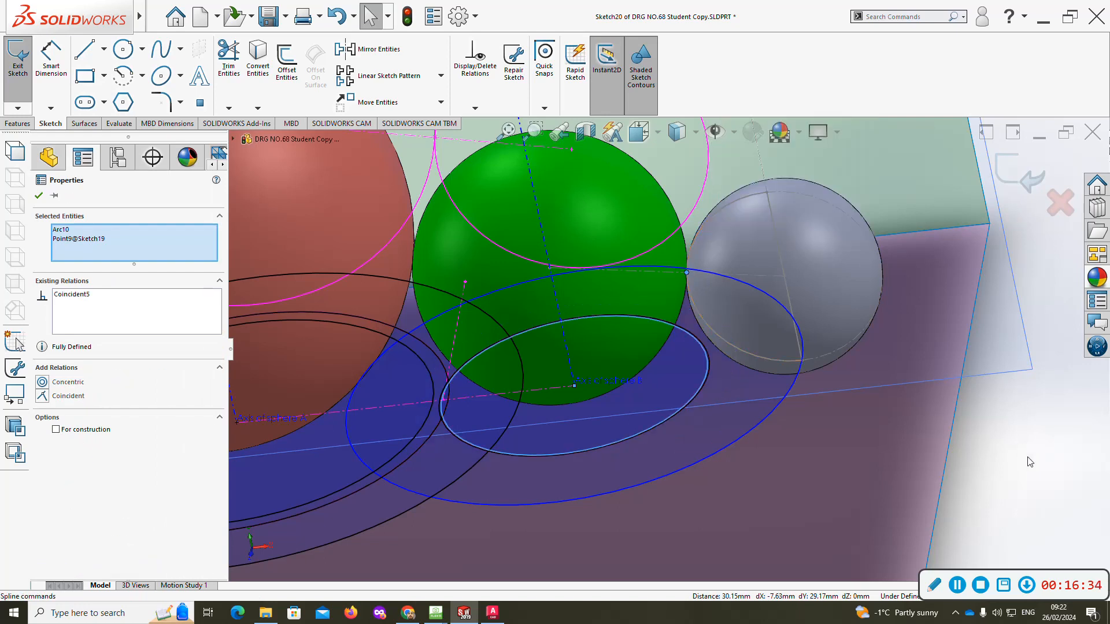
click(1027, 437)
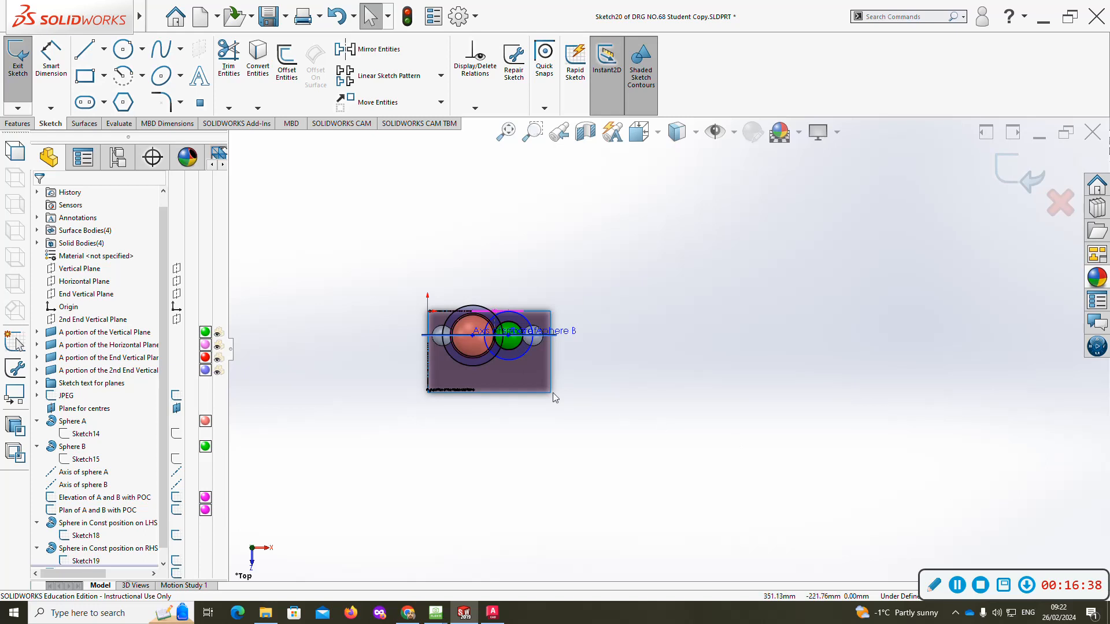
- Make the larger circle around Sphere B coincident with the RHS construction sphere's centre
scroll(485, 350, down, 10)
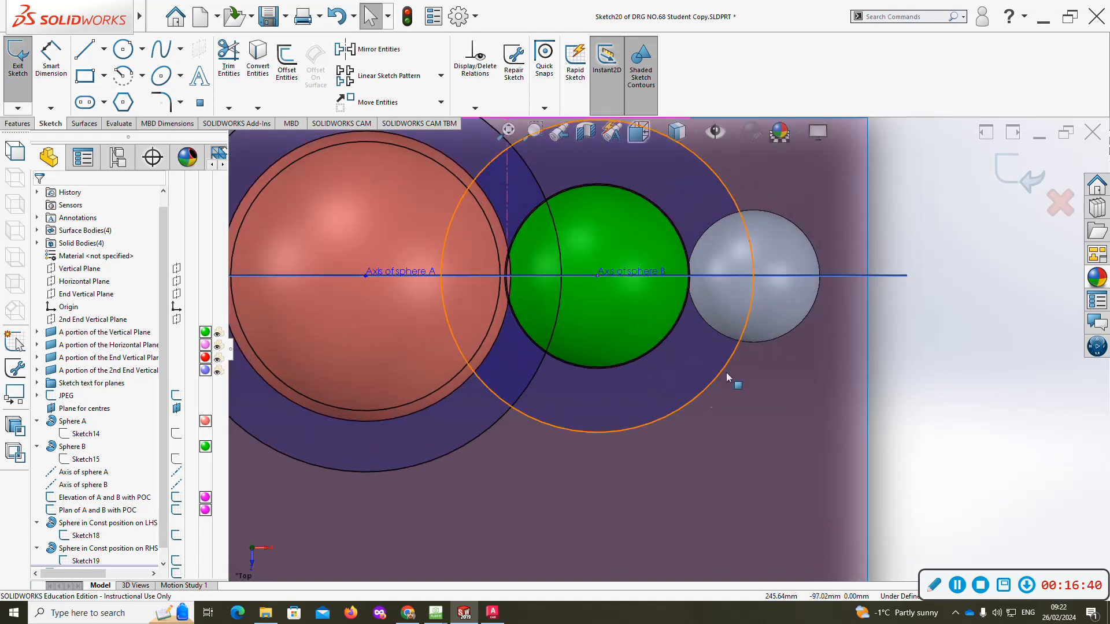
mouse_move(755, 283)
mouse_down()
mouse_move(731, 286)
mouse_move(747, 278)
mouse_up()
key(Up)
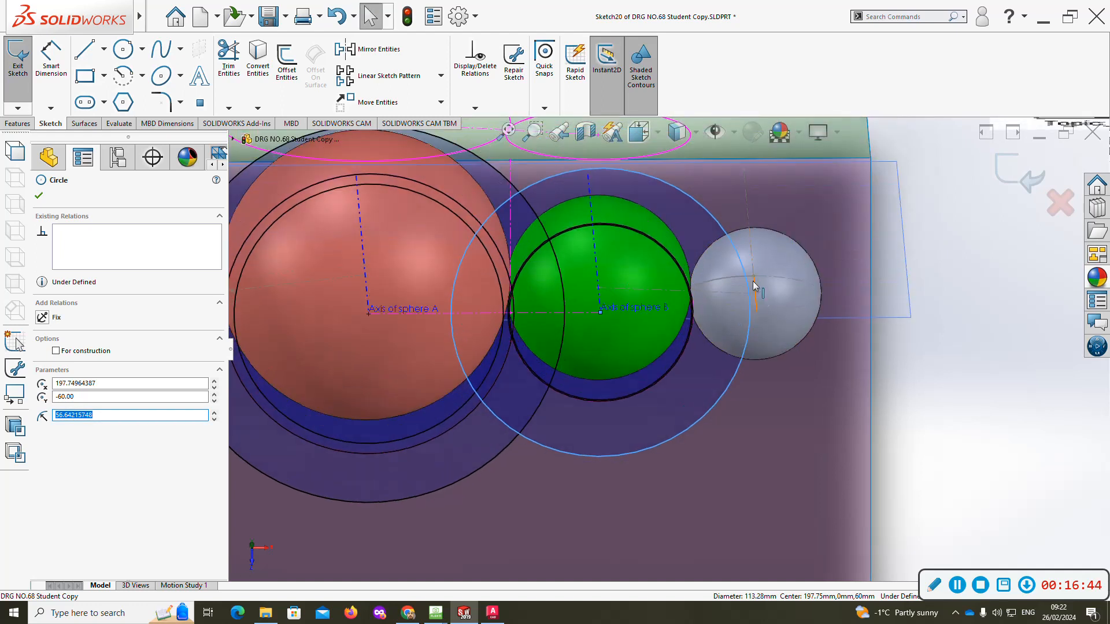
ctrl+click(755, 293)
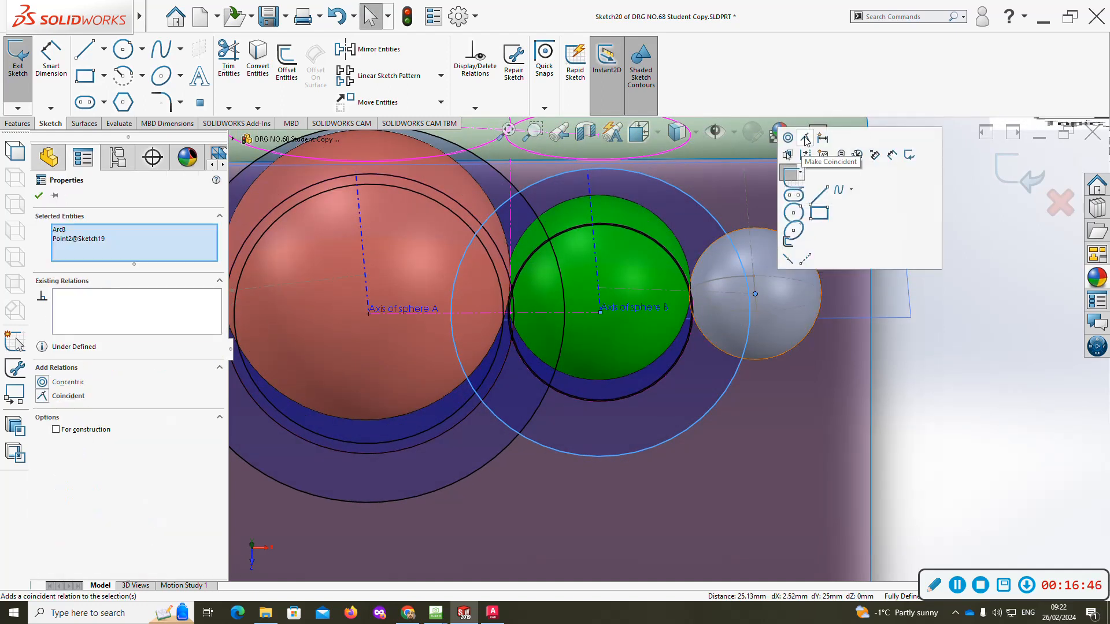
click(788, 218)
click(948, 362)
key(Down)
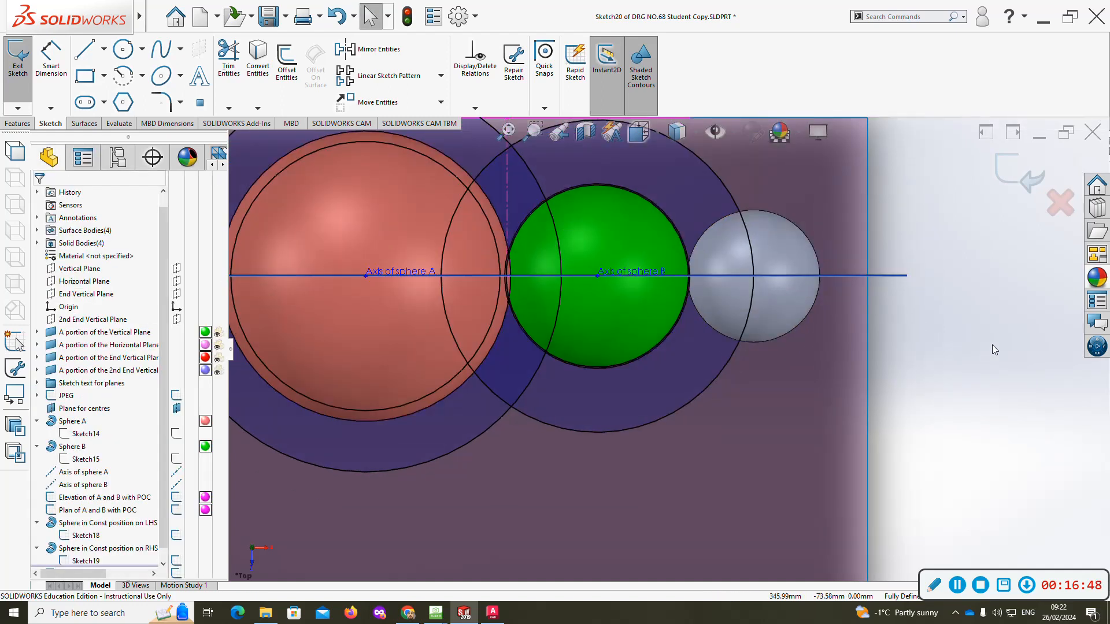
- Draw a circle of about 54 mm diameter centred on the front intersection of the two large centre-locus circles
key(f)
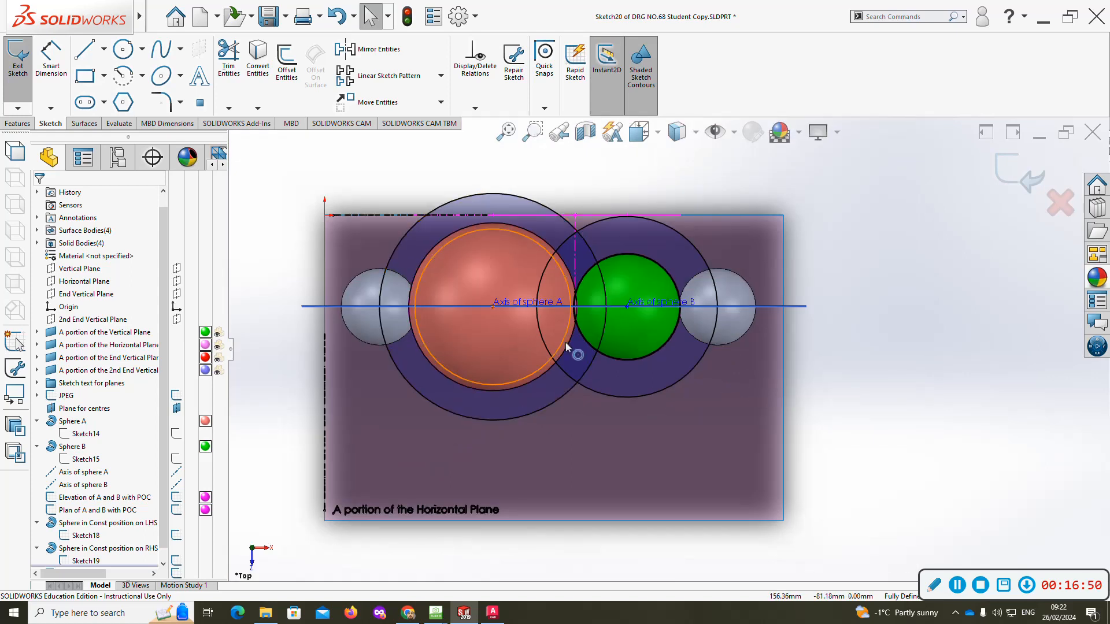
click(122, 51)
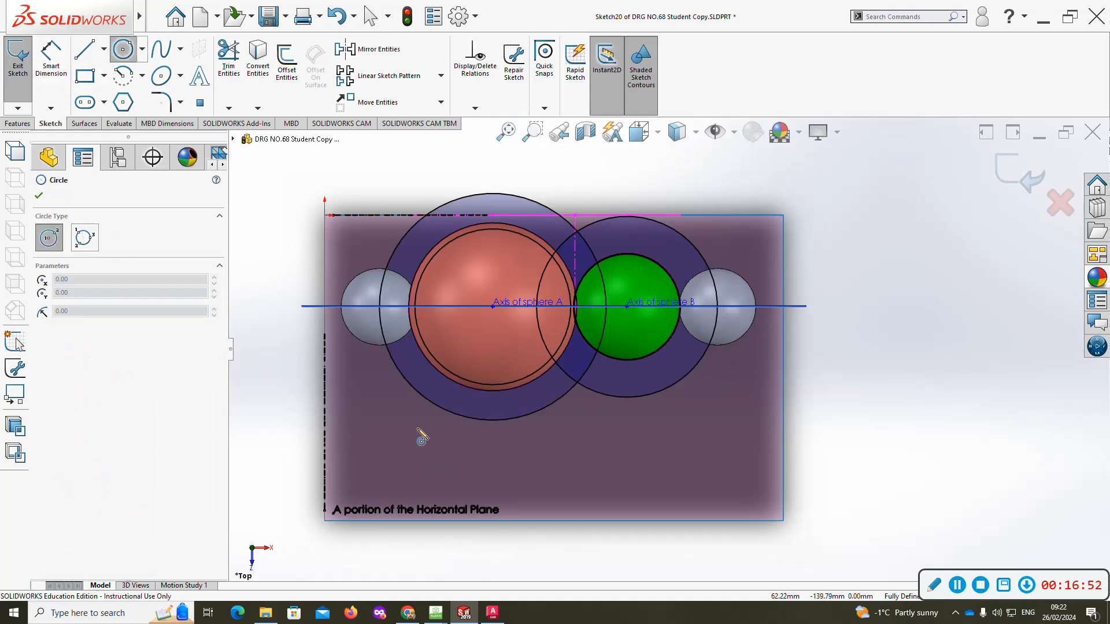
click(578, 383)
click(596, 421)
scroll(590, 375, down, 3)
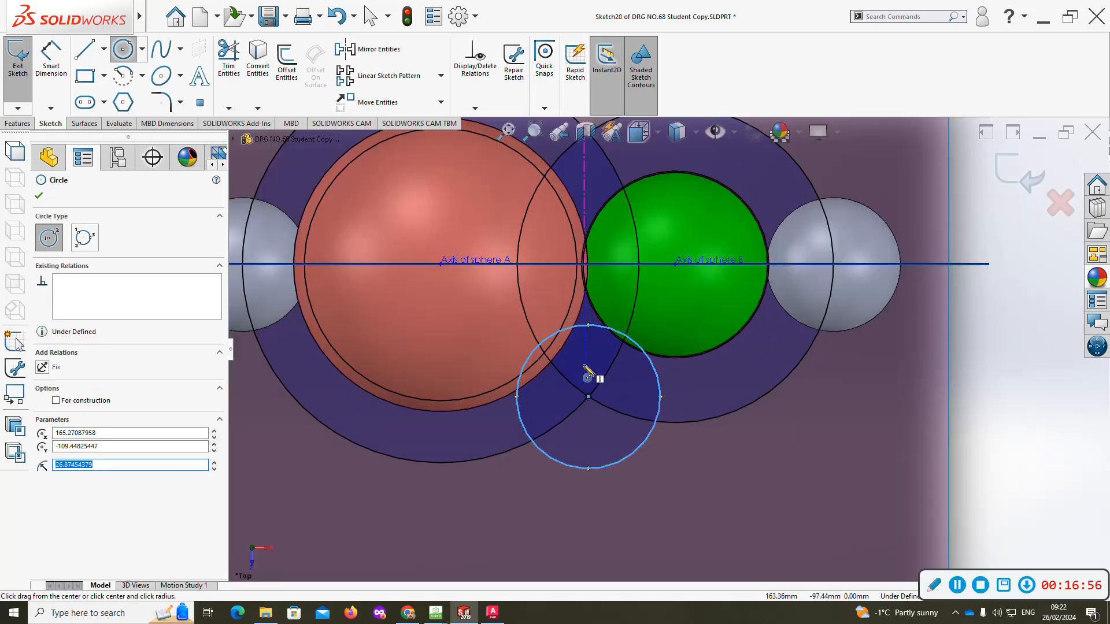
key(Escape)
- Dimension the new circle at the intersection to a diameter of 50 mm
mouse_move(95, 6)
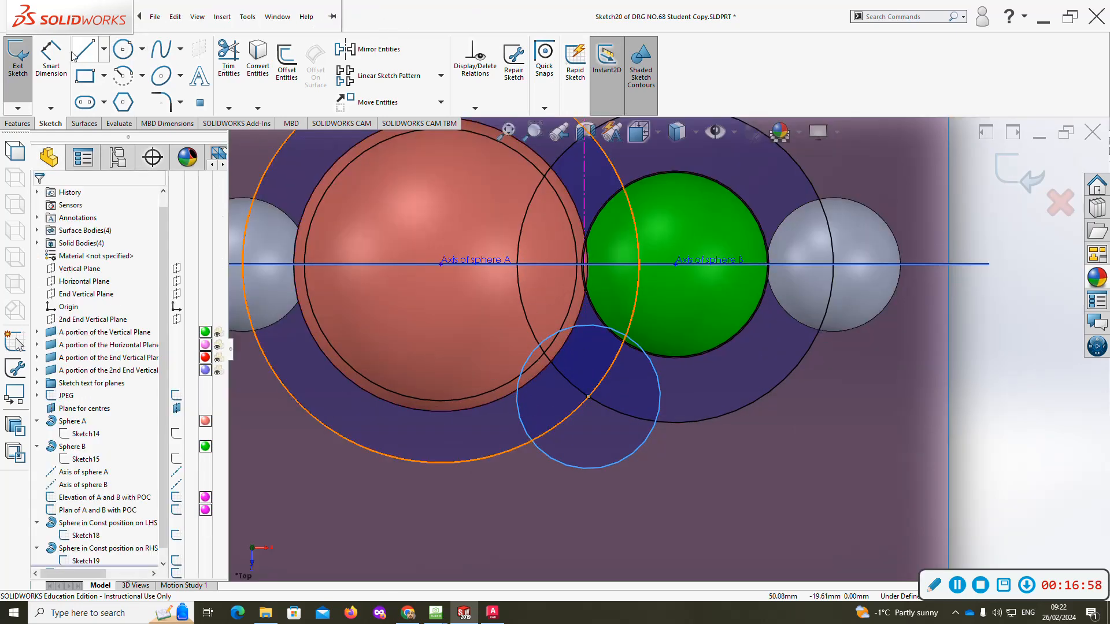
click(51, 58)
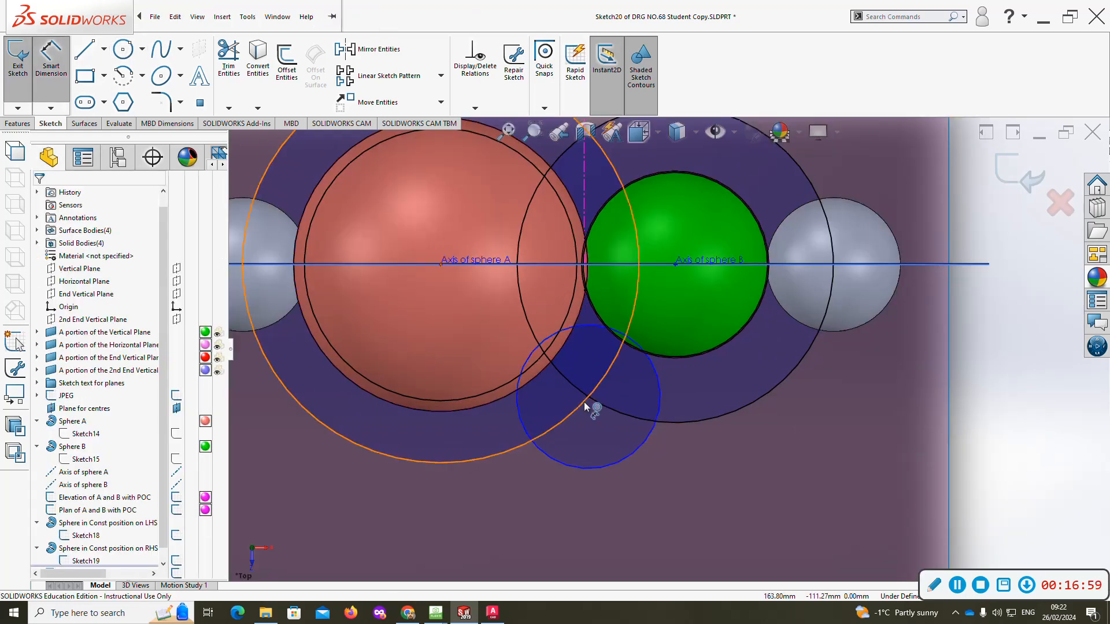
click(582, 327)
click(982, 397)
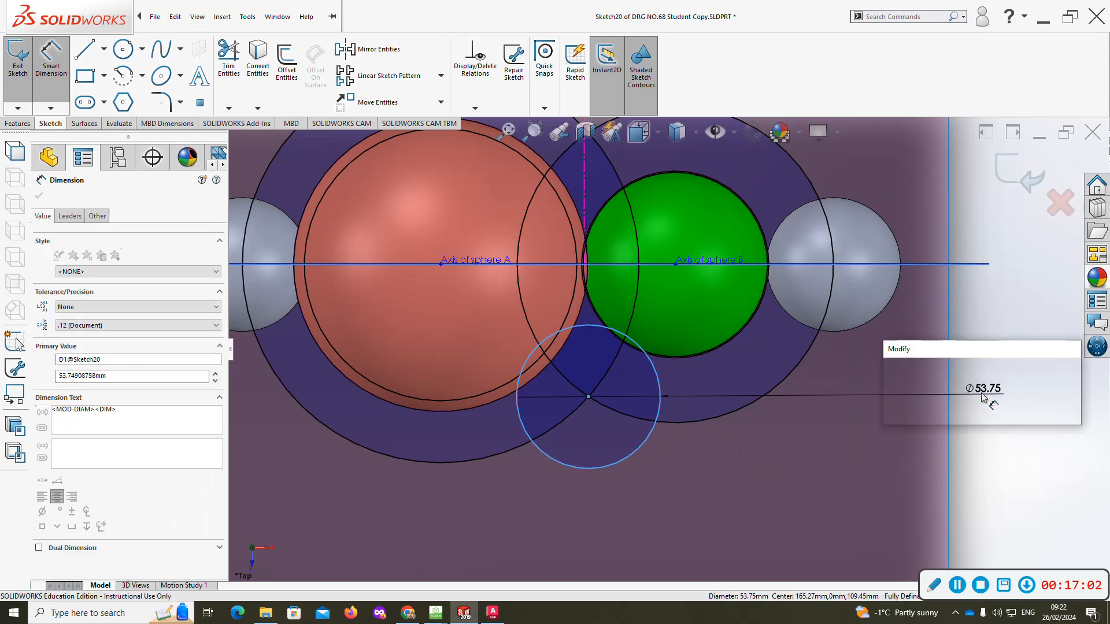
text(50)
key(Return)
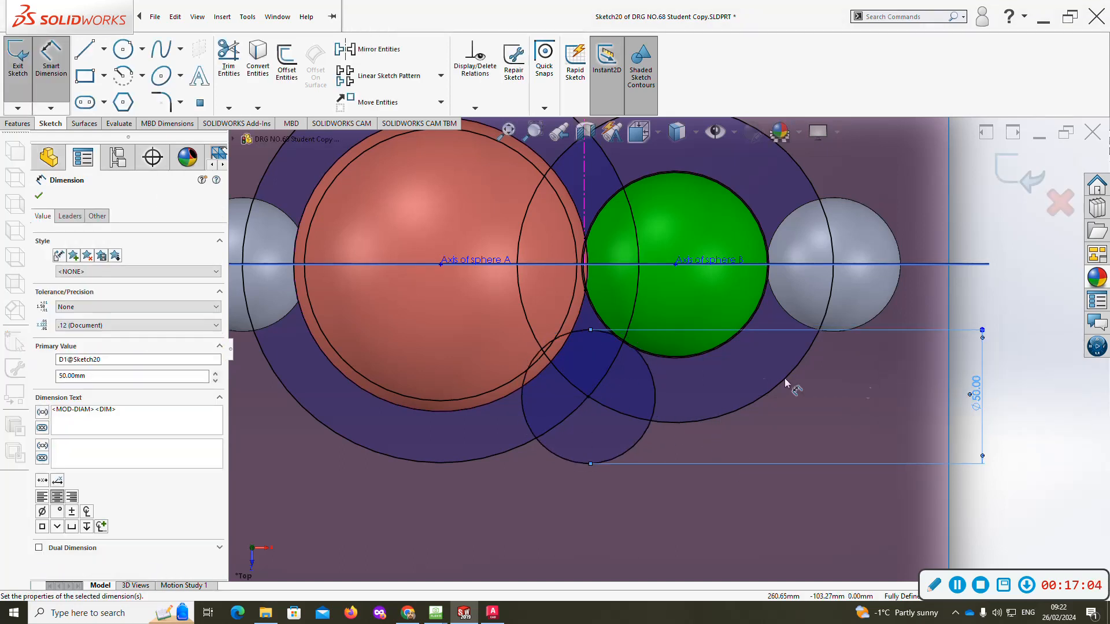
- Draw a centreline from Sphere A's centre to the centre of the 50 mm circle
click(104, 56)
click(101, 85)
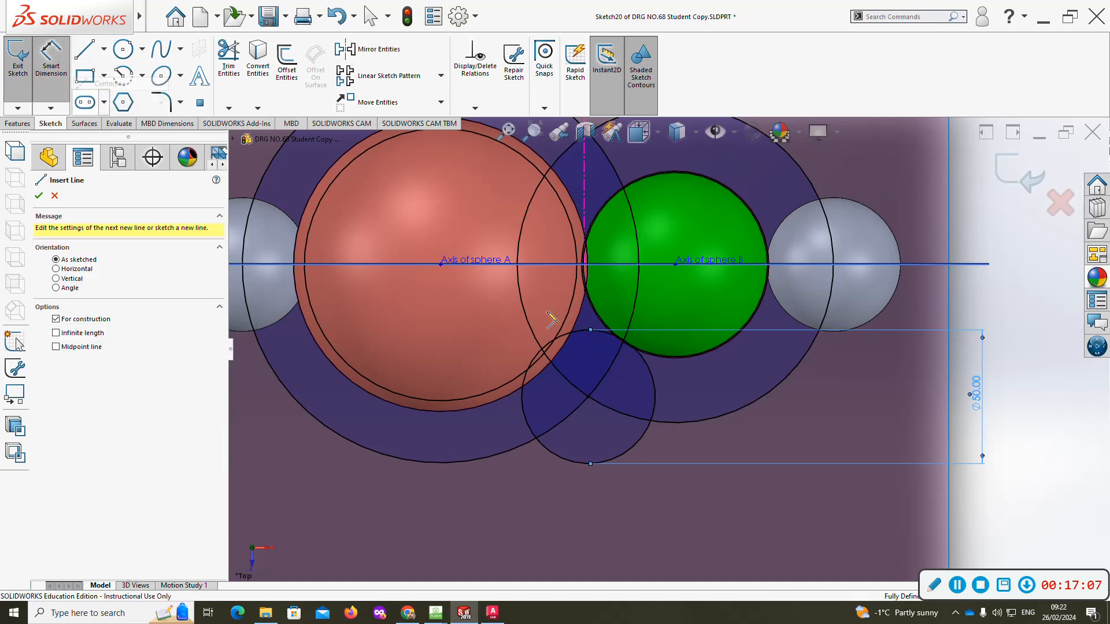
click(441, 264)
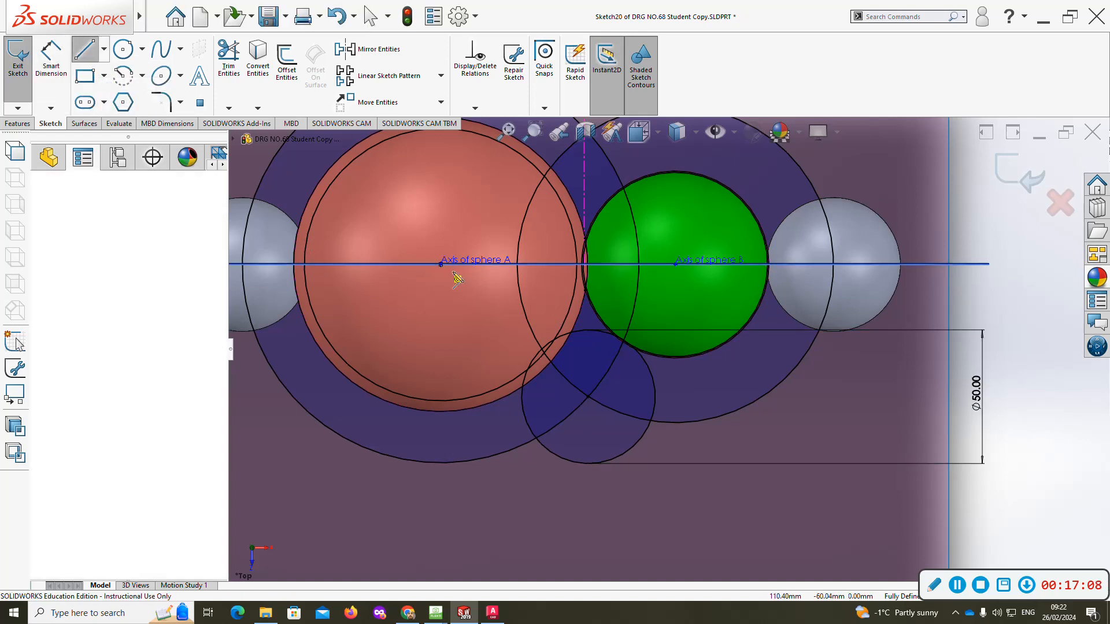
click(589, 397)
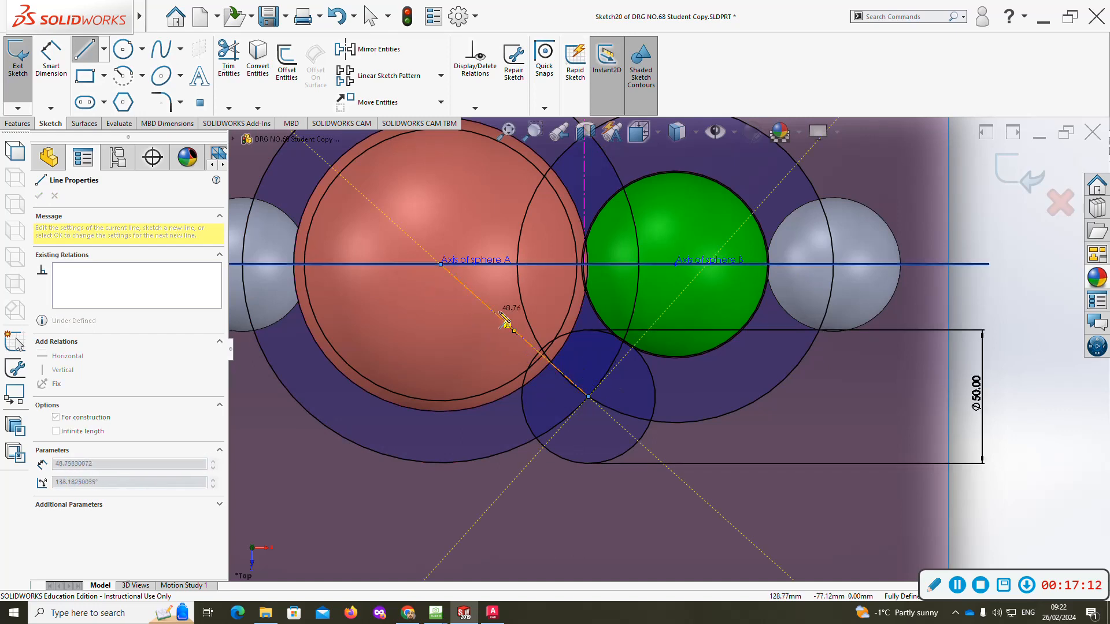
key(Escape)
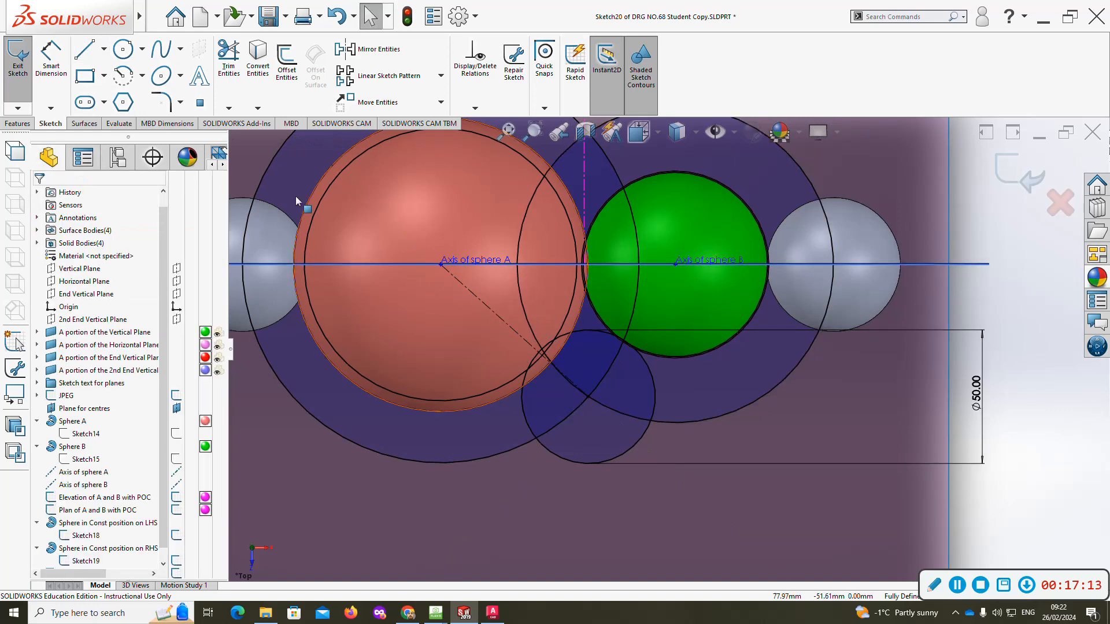
- Place a sketch point where the centreline from Sphere A crosses the contact circle on Sphere A
click(201, 107)
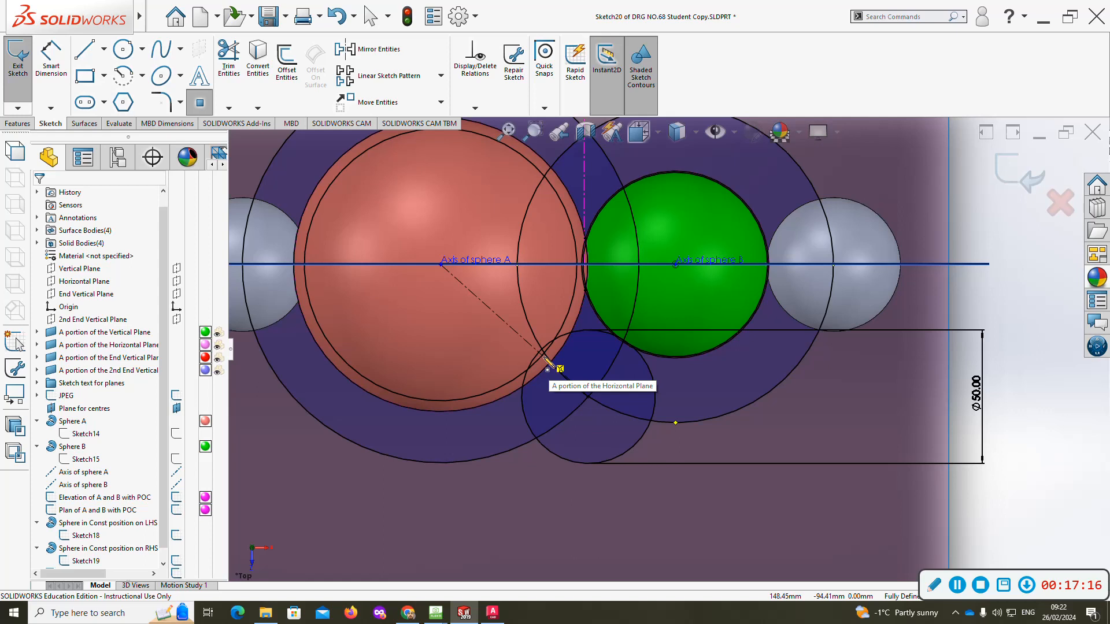
click(546, 360)
scroll(546, 361, down, 2)
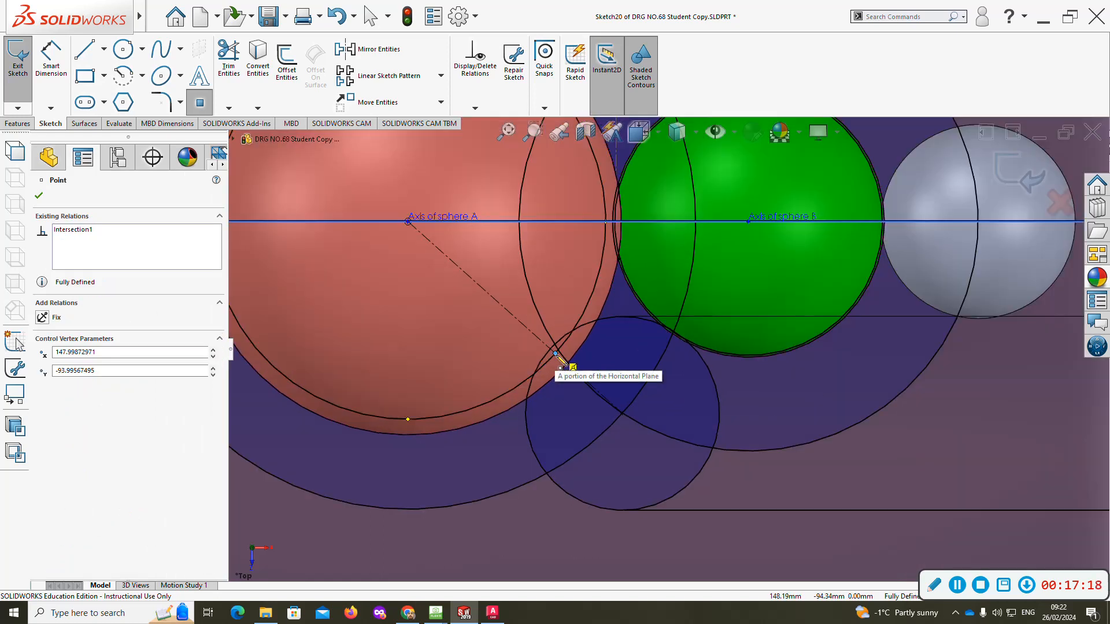
key(Escape)
key(f)
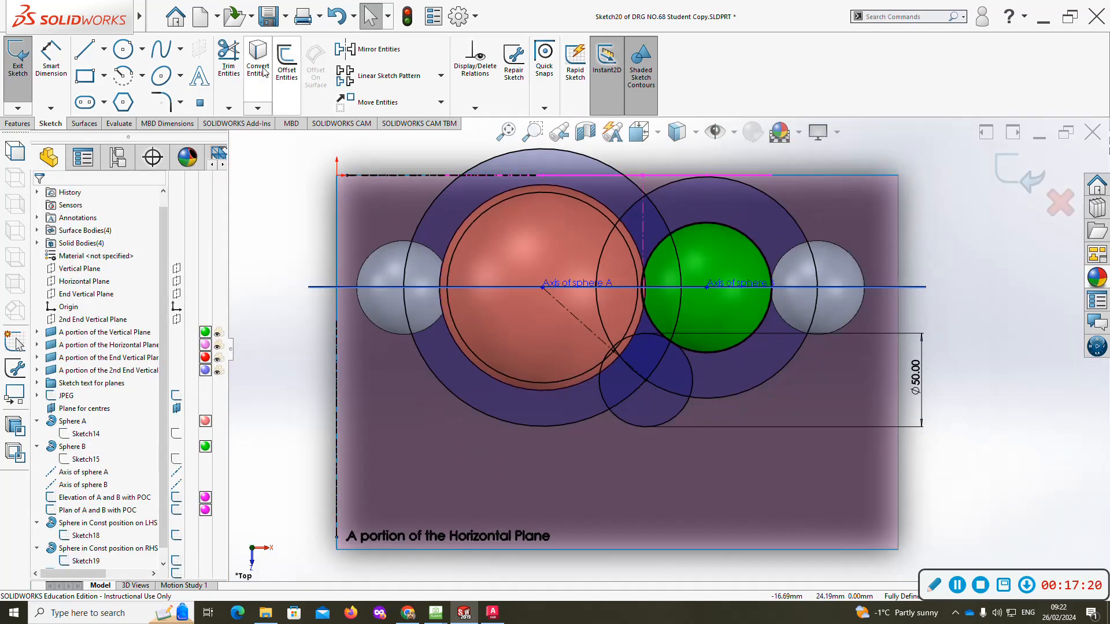
- Draw a horizontal centreline through the spheres' centres, running from one side edge of the horizontal plane portion to the other
click(230, 55)
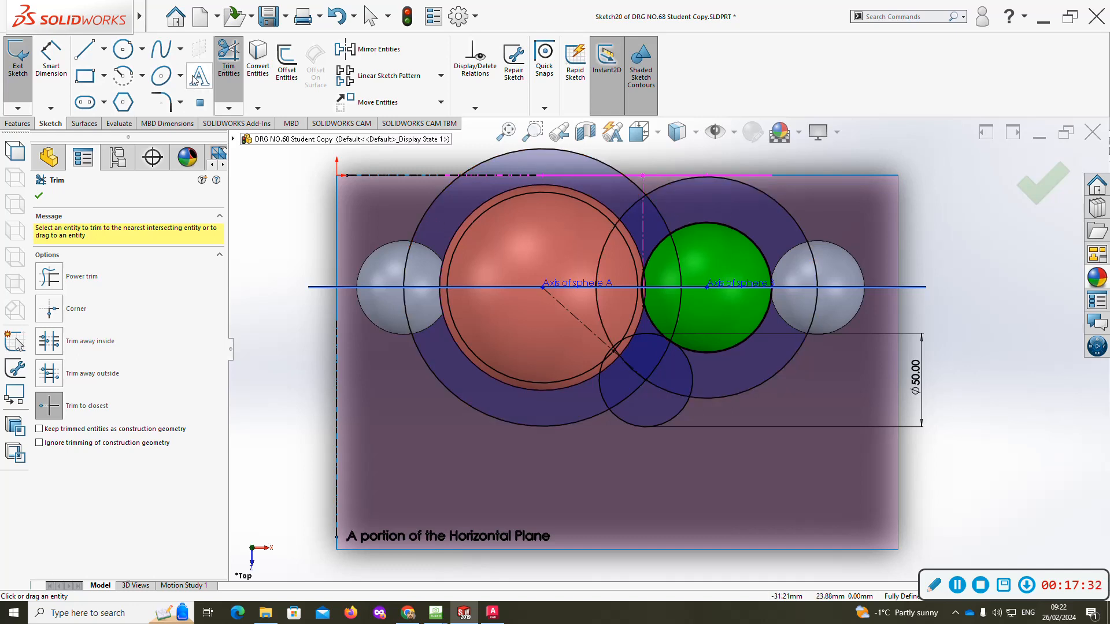
click(104, 49)
click(96, 84)
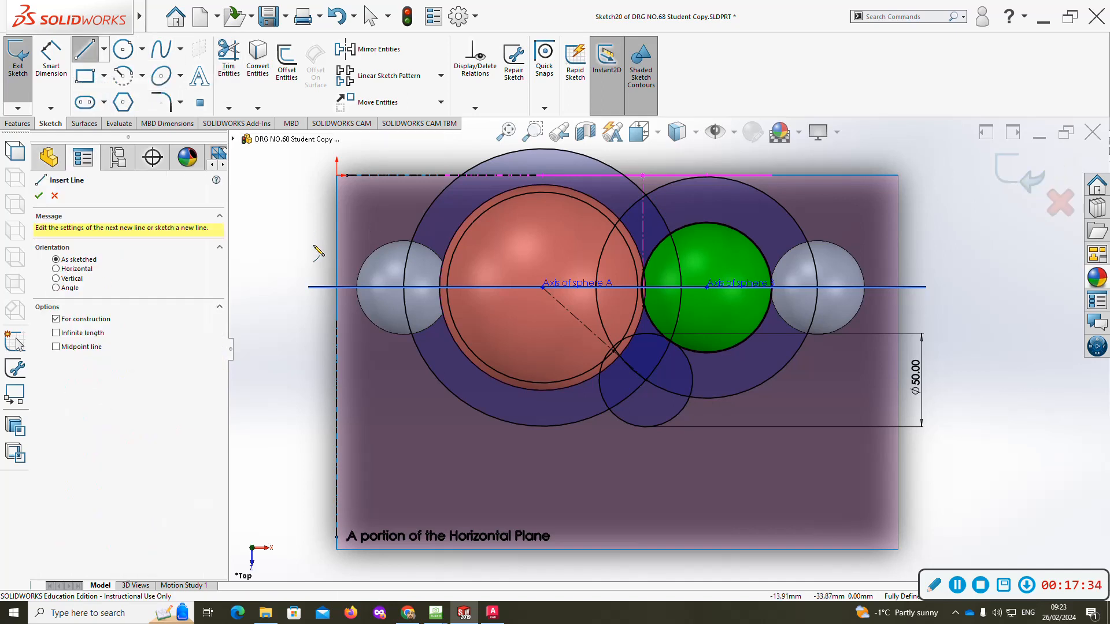
click(337, 288)
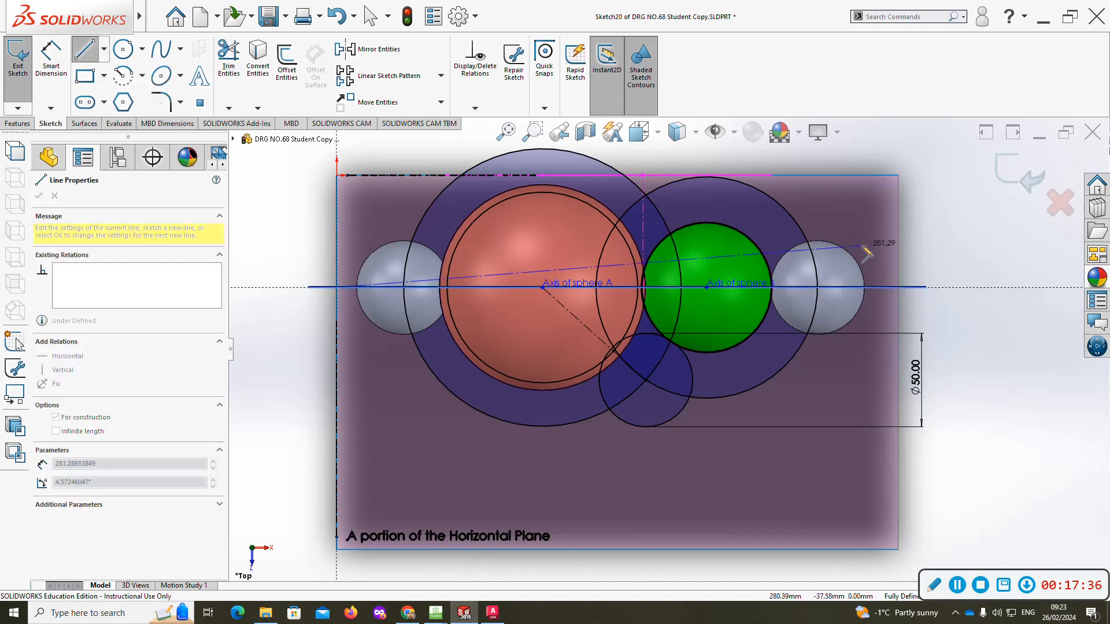
click(925, 288)
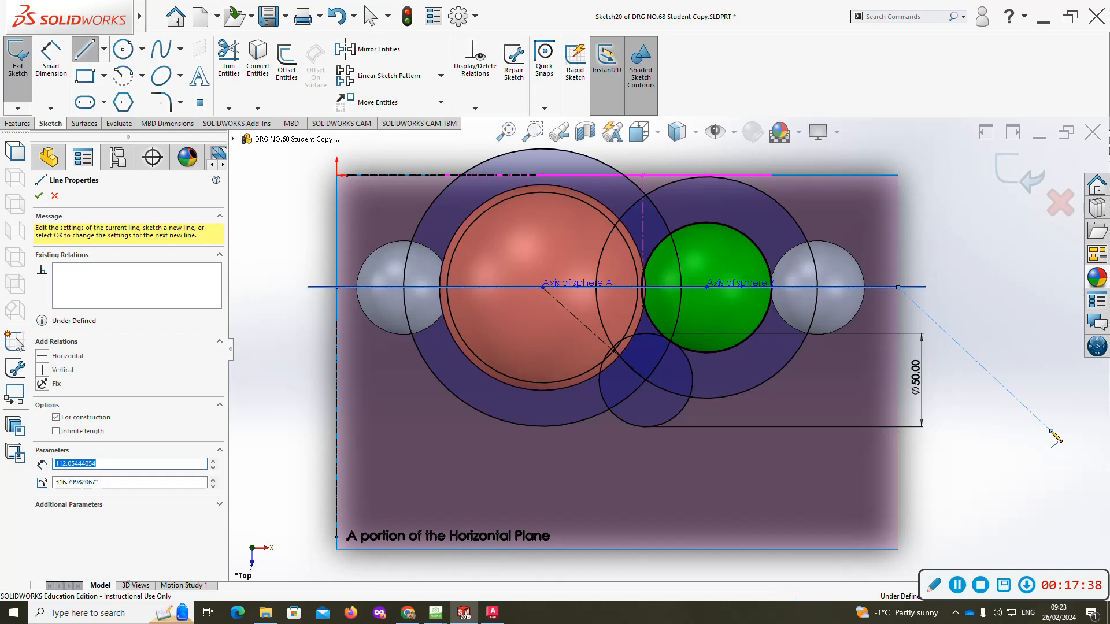
key(Escape)
- Trim away the rear halves of the two large locus circles behind the horizontal centreline
click(228, 58)
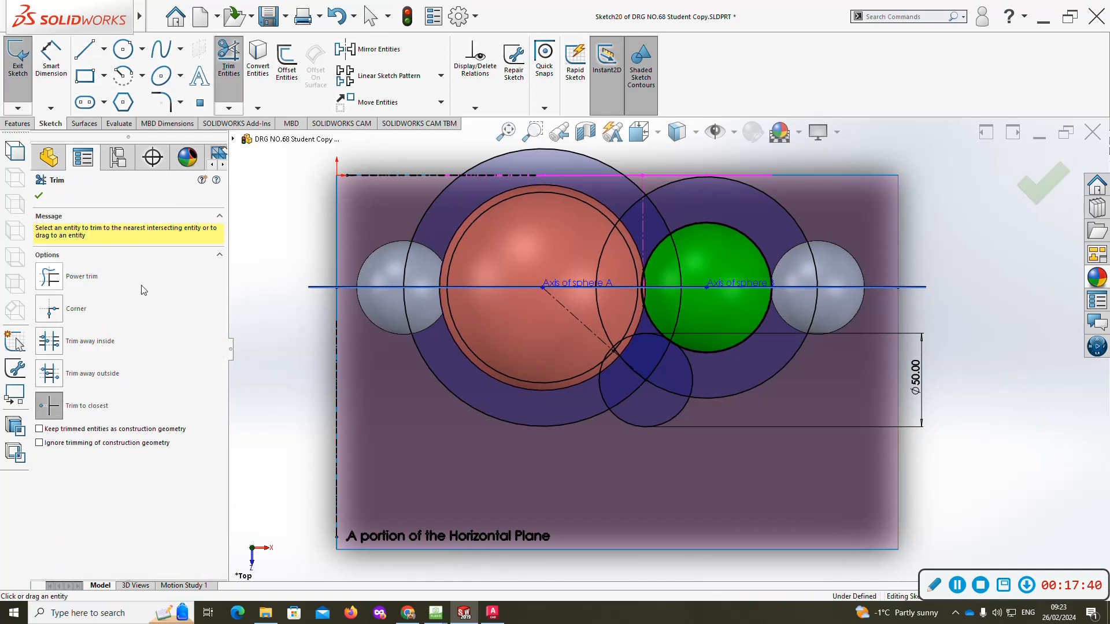
click(427, 216)
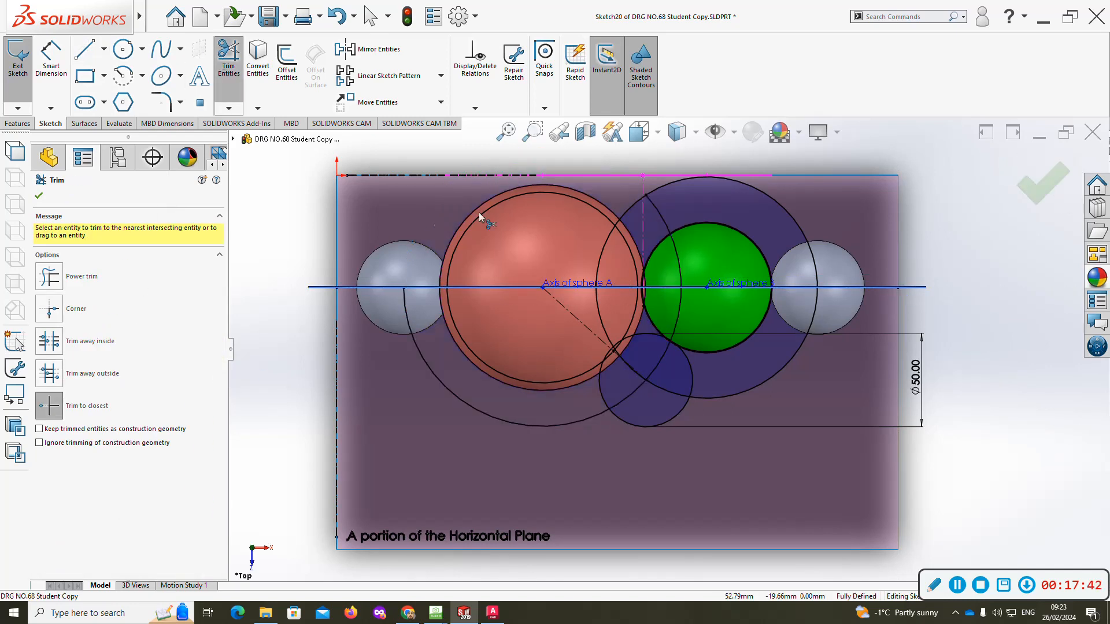
click(611, 232)
click(627, 208)
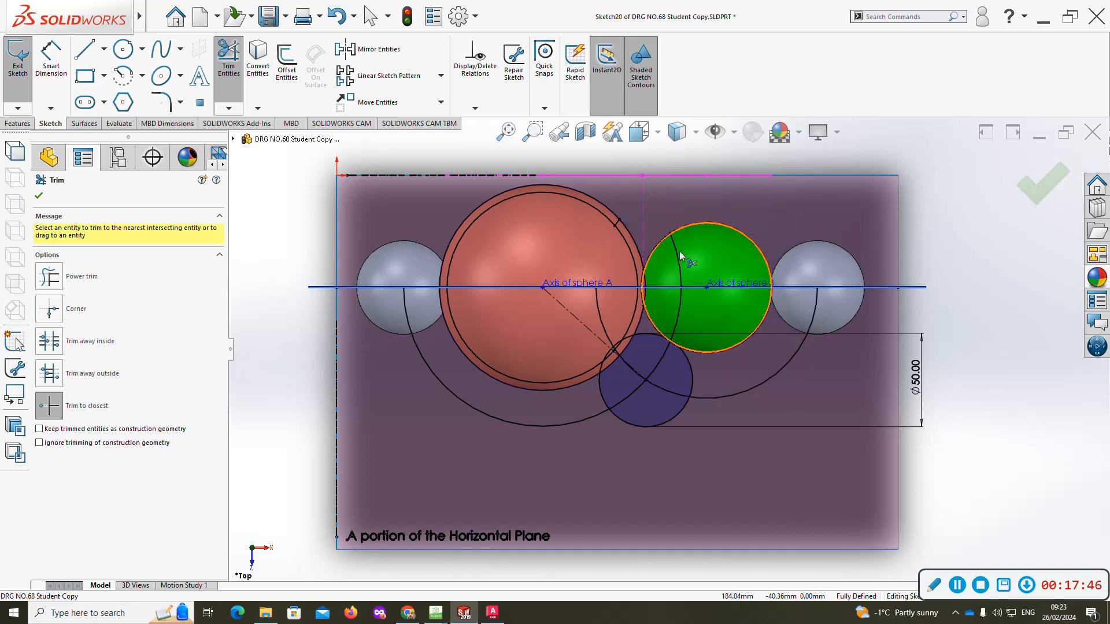
- Trim the part of Sphere B's large locus arc that lies inside Sphere A's outline
scroll(685, 339, down, 3)
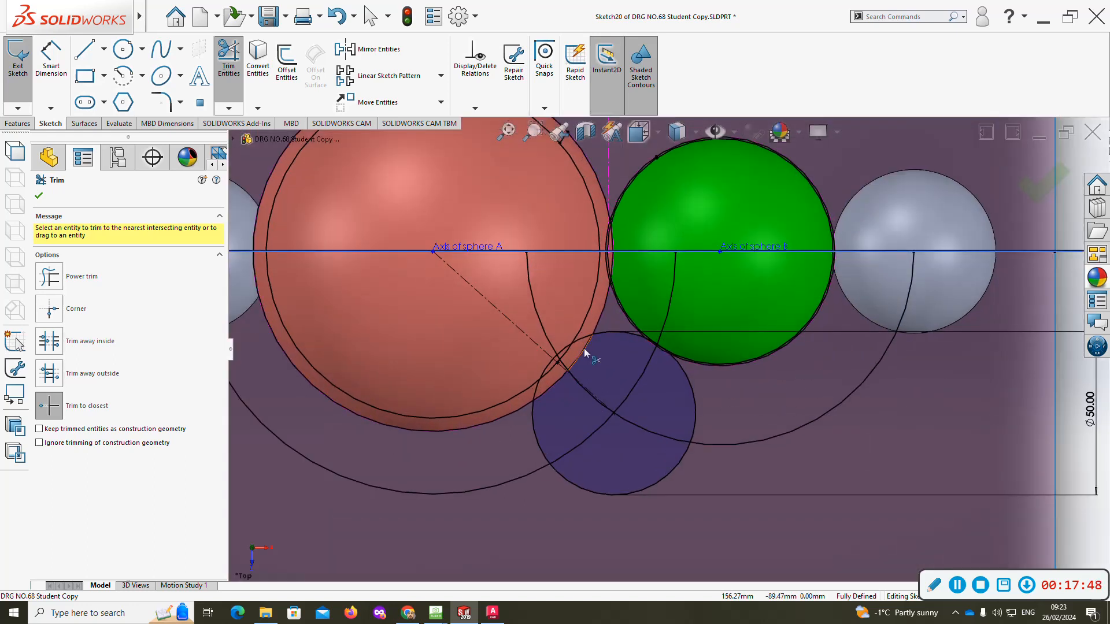
click(537, 319)
scroll(573, 359, down, 3)
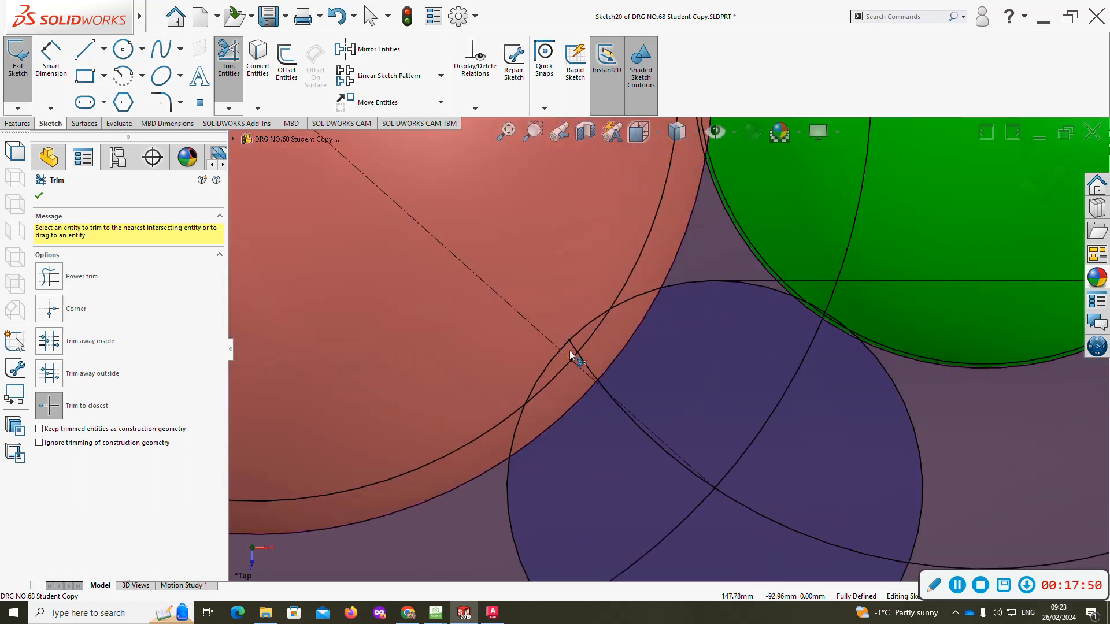
click(588, 365)
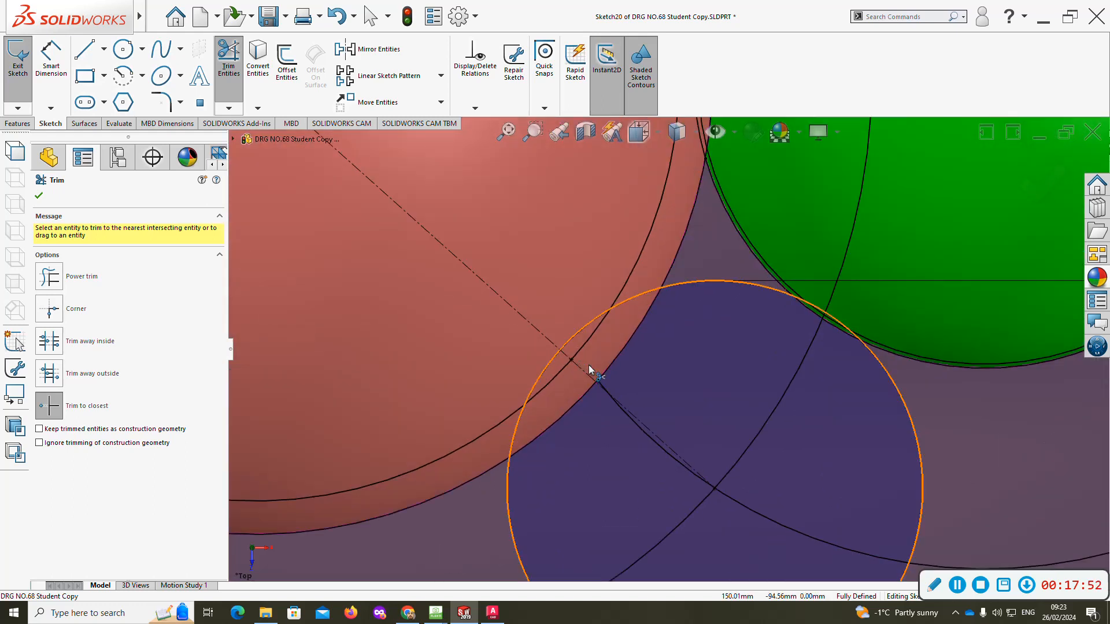
scroll(662, 356, up, 3)
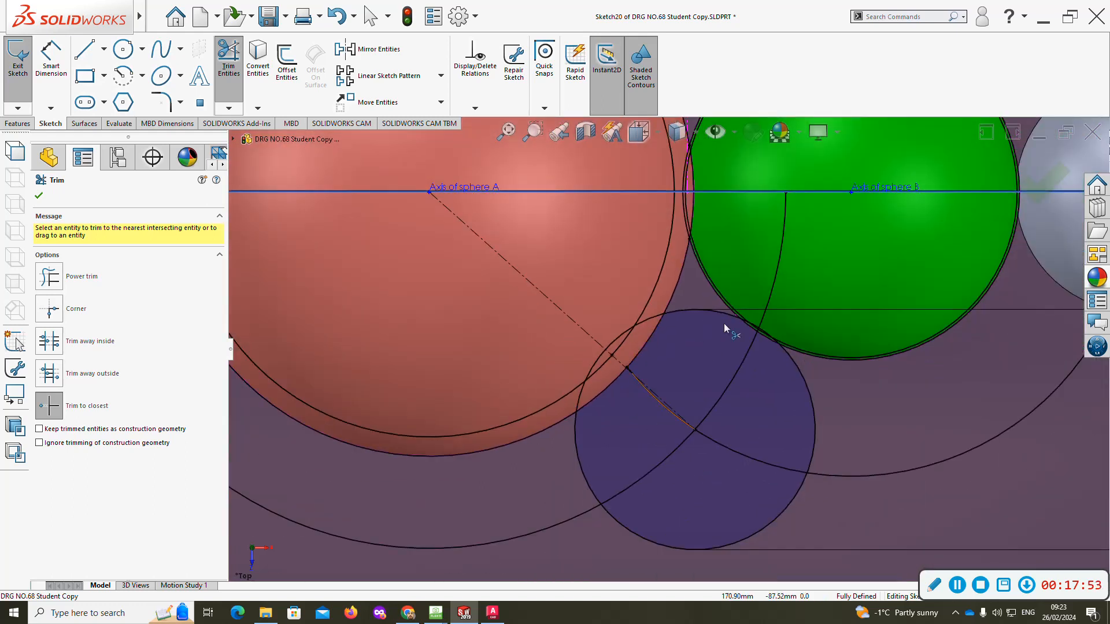
- Trim the part of Sphere A's large locus arc that lies inside Sphere B's outline
click(785, 226)
scroll(769, 338, down, 5)
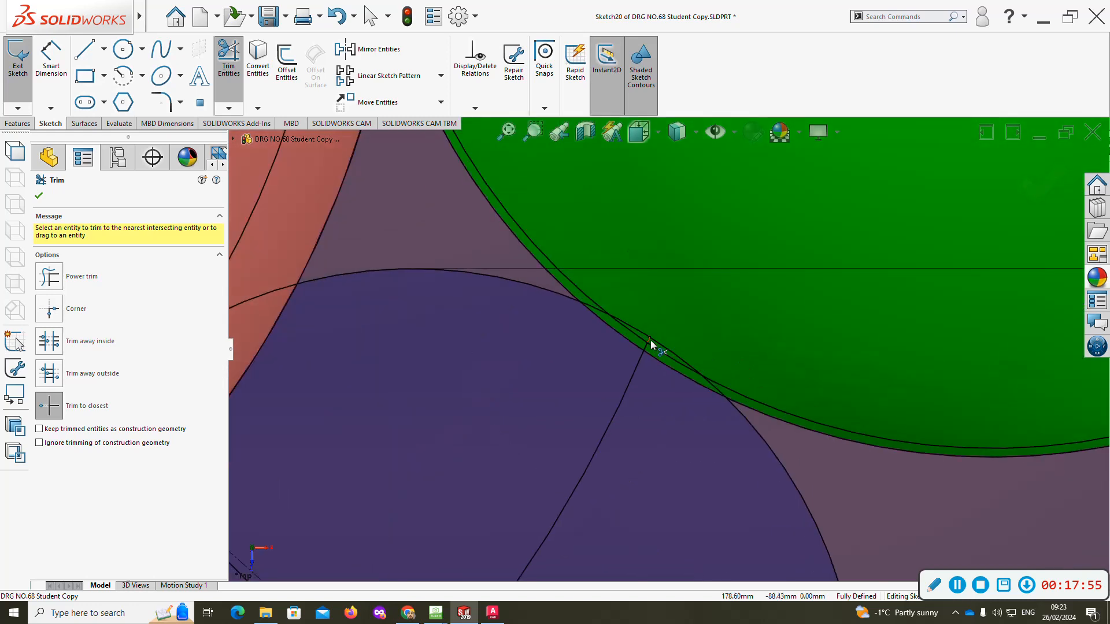
click(647, 347)
scroll(647, 348, up, 5)
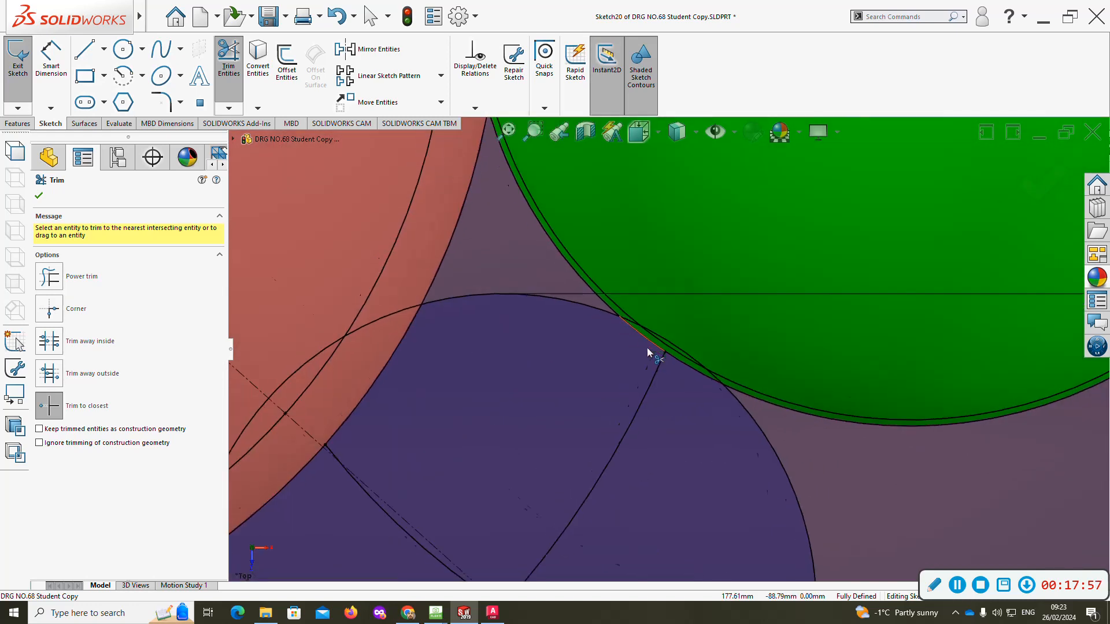
scroll(607, 448, up, 2)
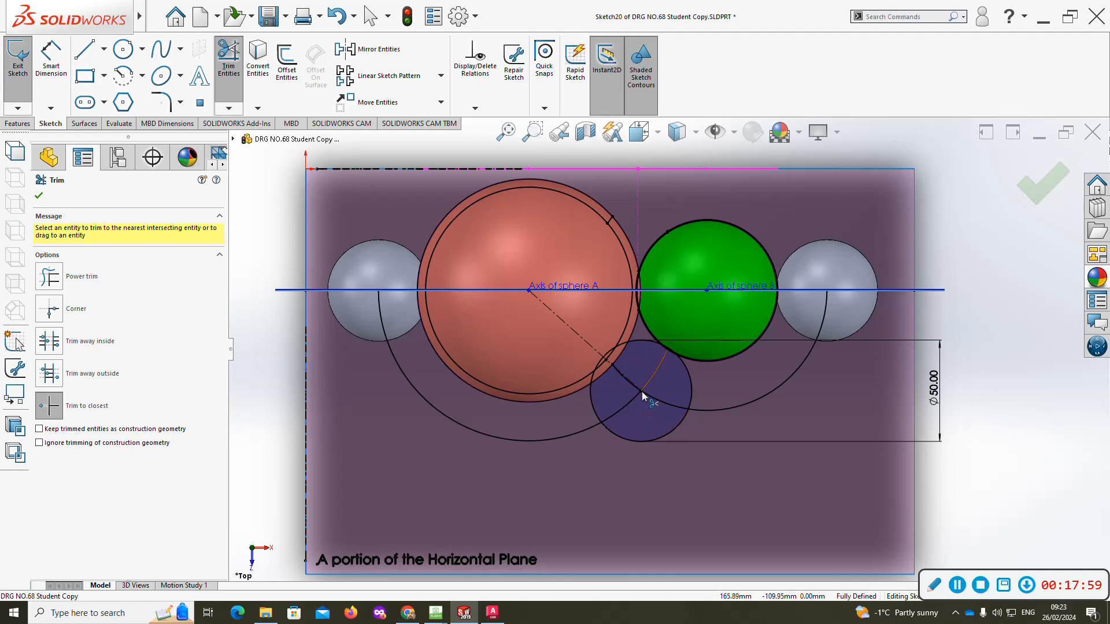
click(643, 393)
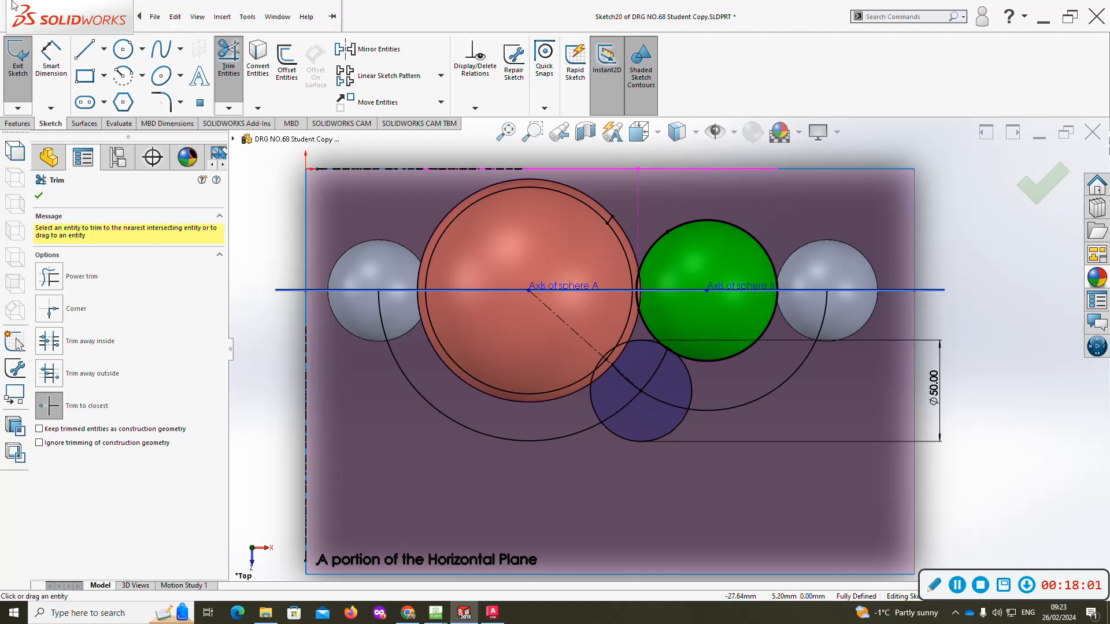
- Draw a construction centreline from the centre of the 50 mm circle to the centre of Sphere B
click(103, 48)
click(106, 88)
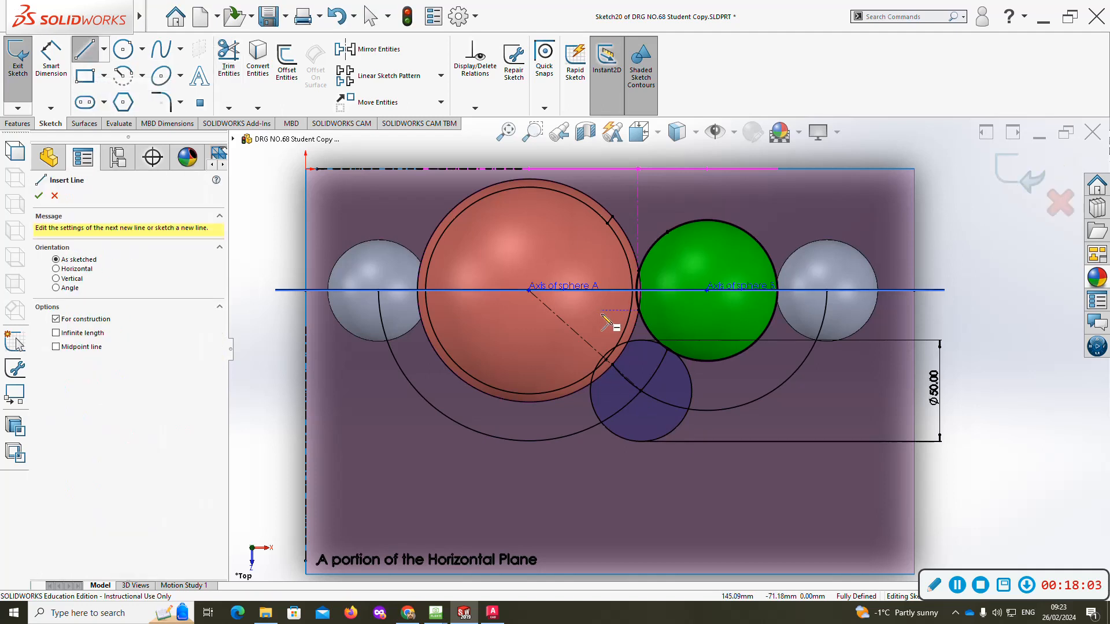
click(641, 391)
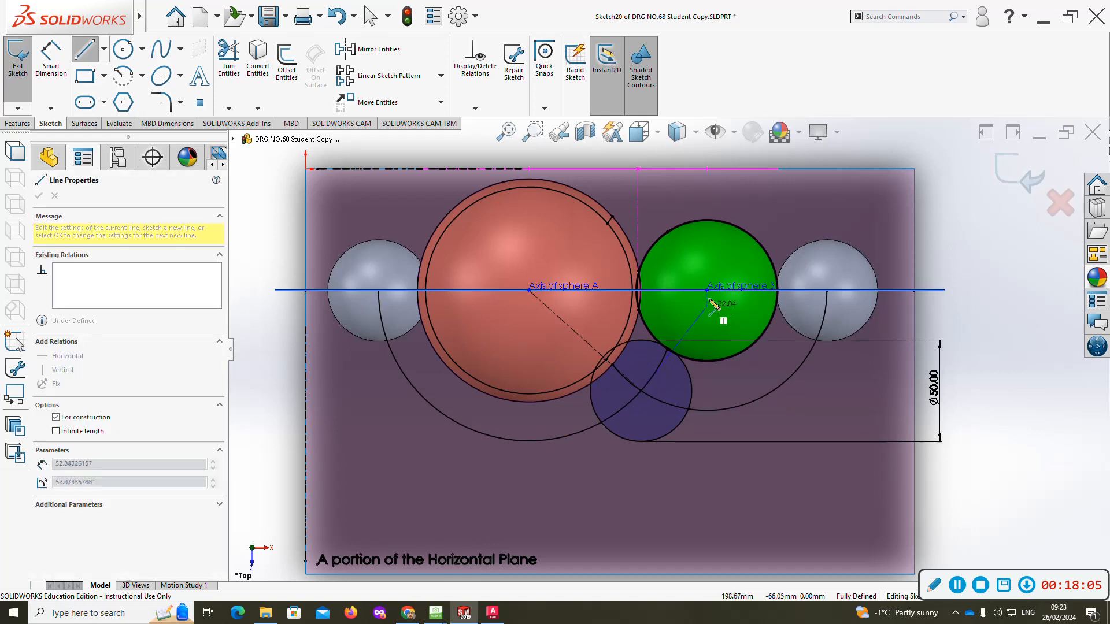
click(705, 289)
scroll(683, 344, down, 5)
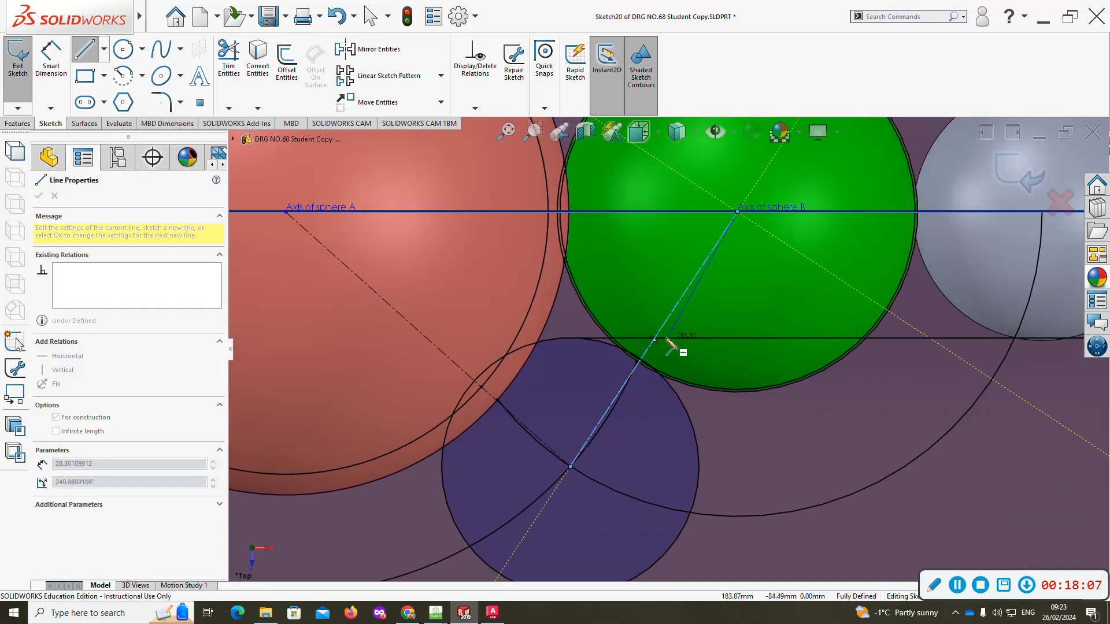
key(Escape)
- Place a sketch point where the centreline to Sphere B crosses Sphere B's inner plan circle, marking the point of contact
scroll(648, 350, down, 4)
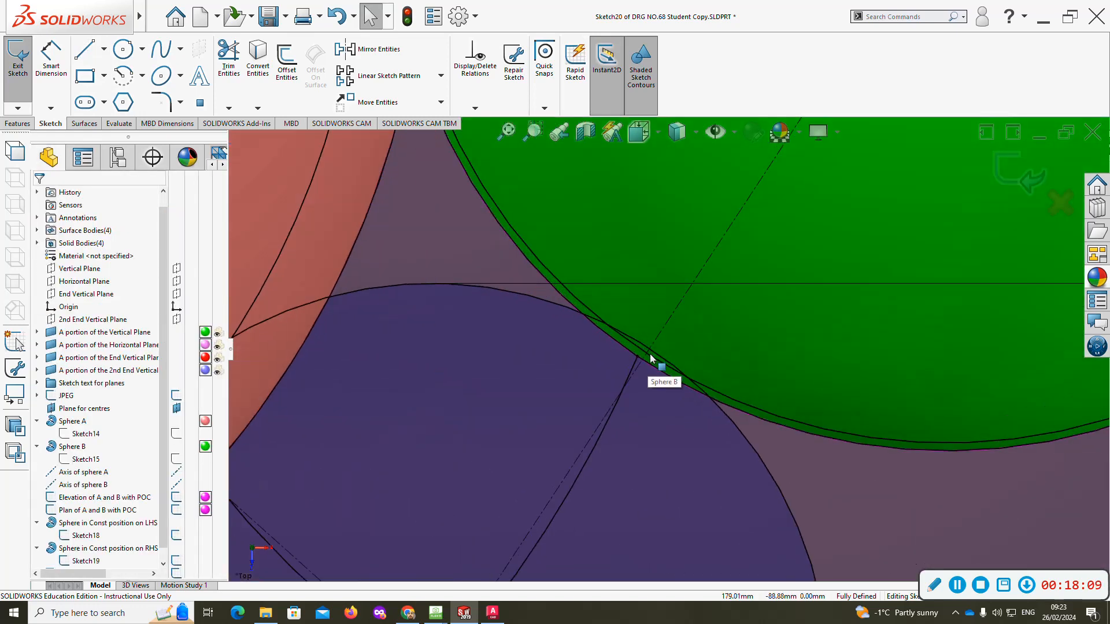
click(200, 102)
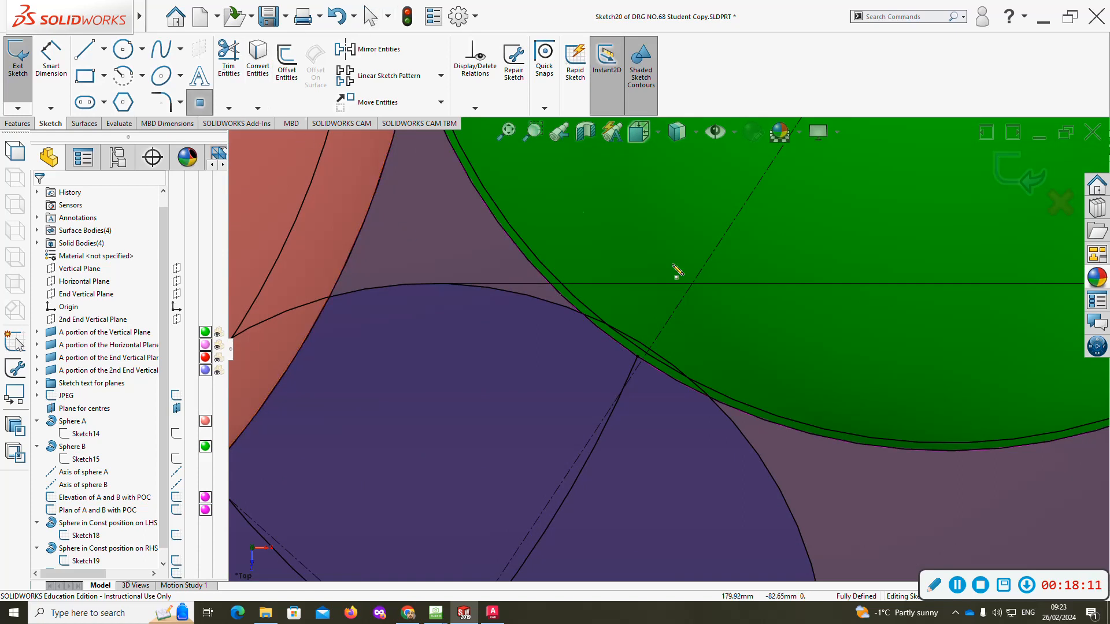
click(649, 357)
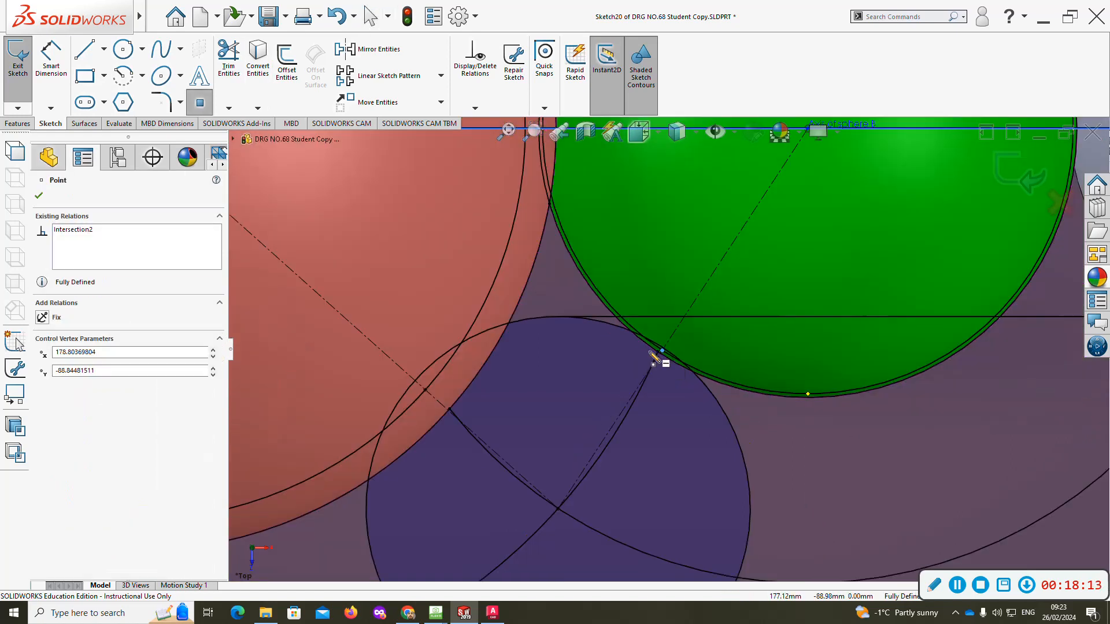
scroll(653, 358, up, 5)
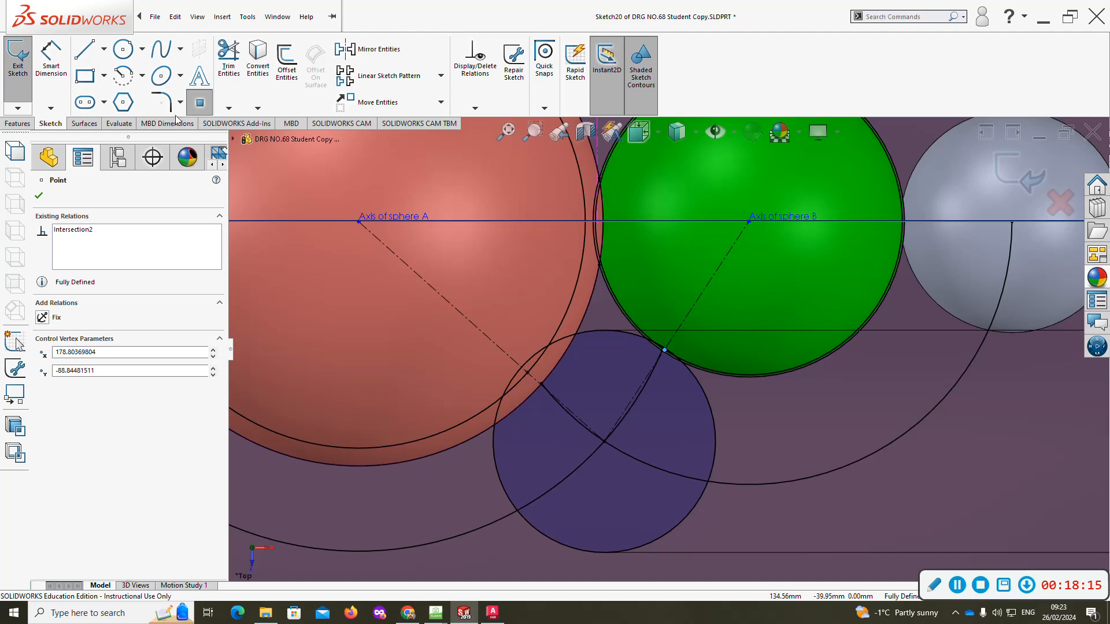
key(f)
scroll(499, 334, up, 4)
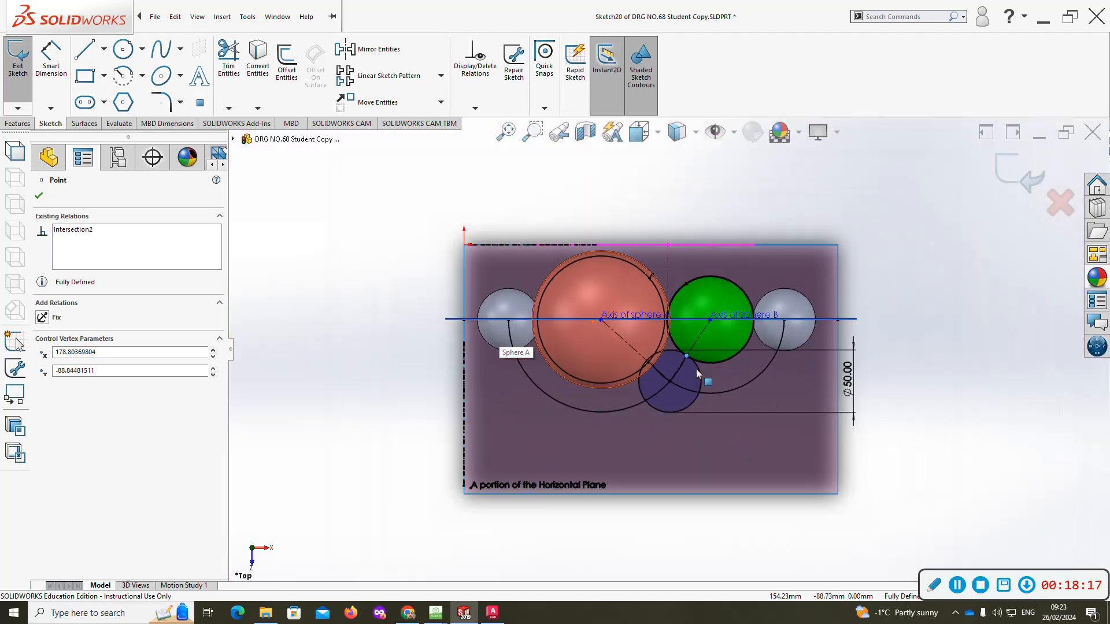
key(Escape)
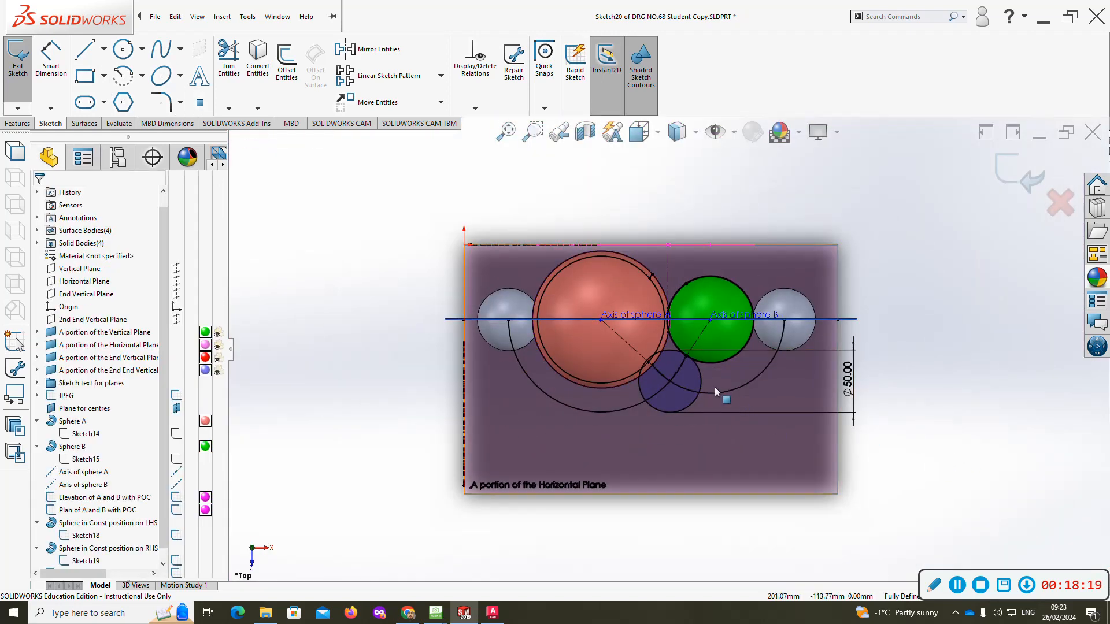
- Exit the plan sketch and rename it "Rotation of sphere C"
mouse_move(712, 384)
middle_down()
mouse_move(717, 283)
mouse_move(756, 248)
mouse_move(748, 289)
mouse_move(739, 241)
middle_up()
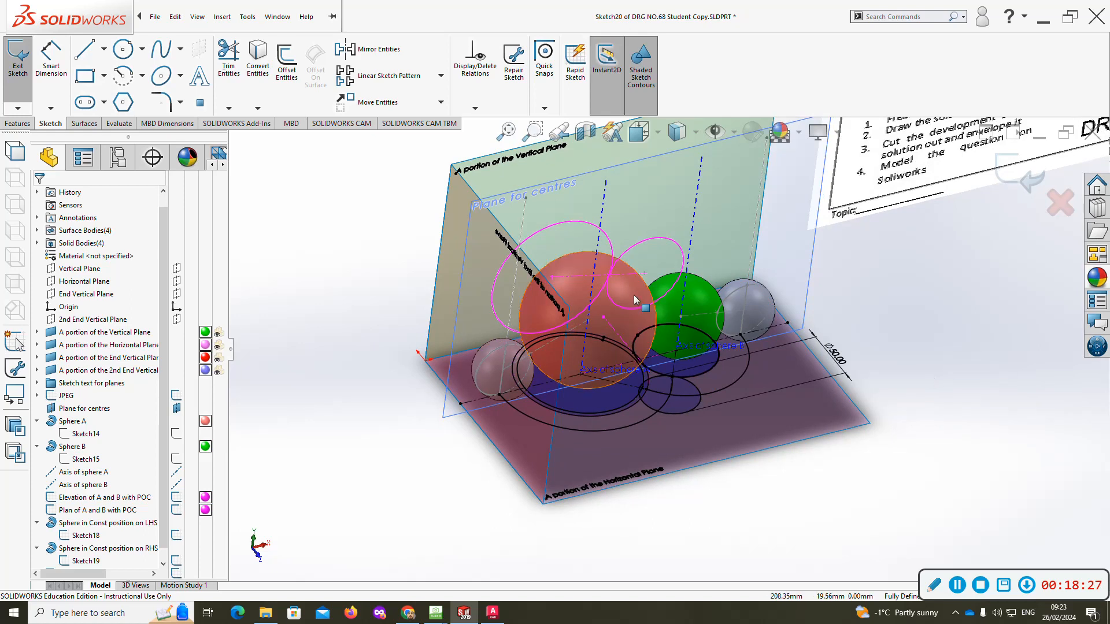
mouse_move(719, 238)
middle_down()
mouse_move(712, 360)
mouse_move(672, 391)
middle_up()
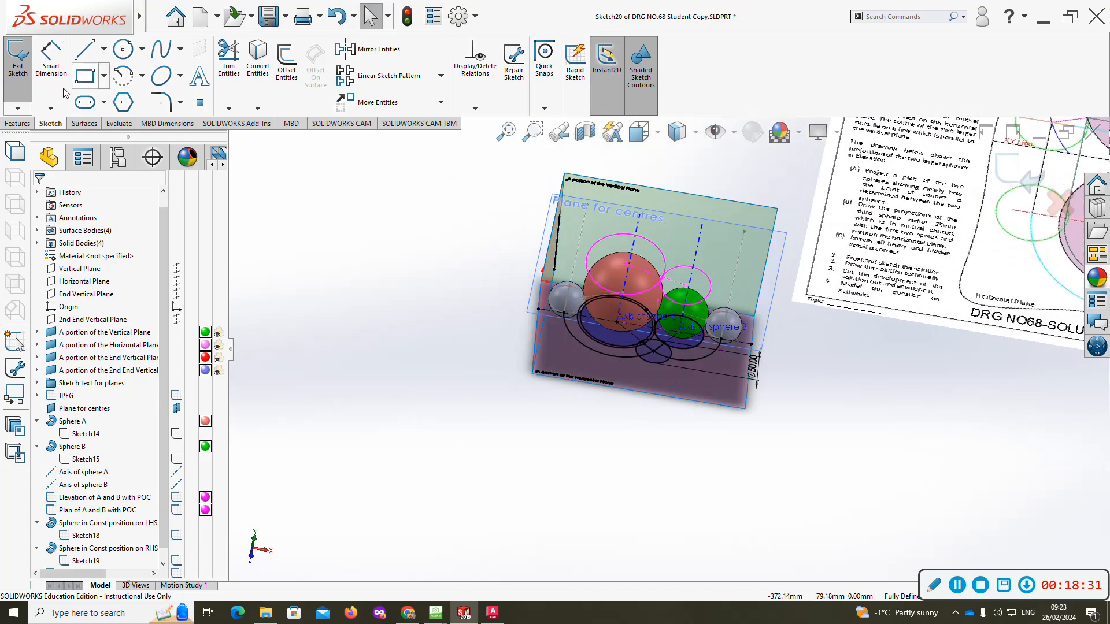
click(17, 58)
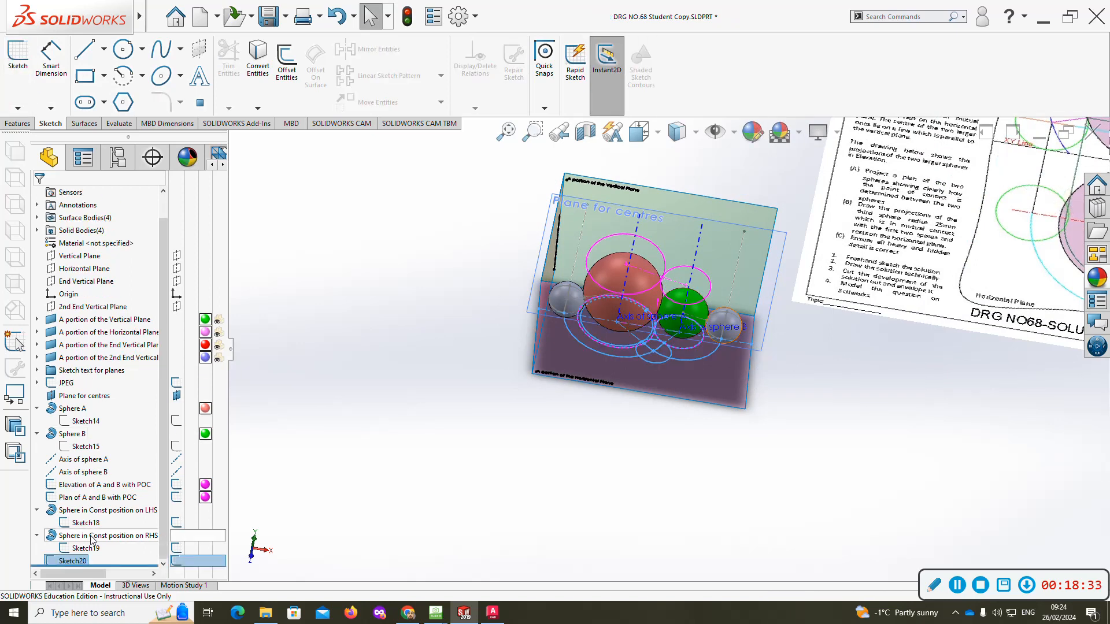
click(68, 560)
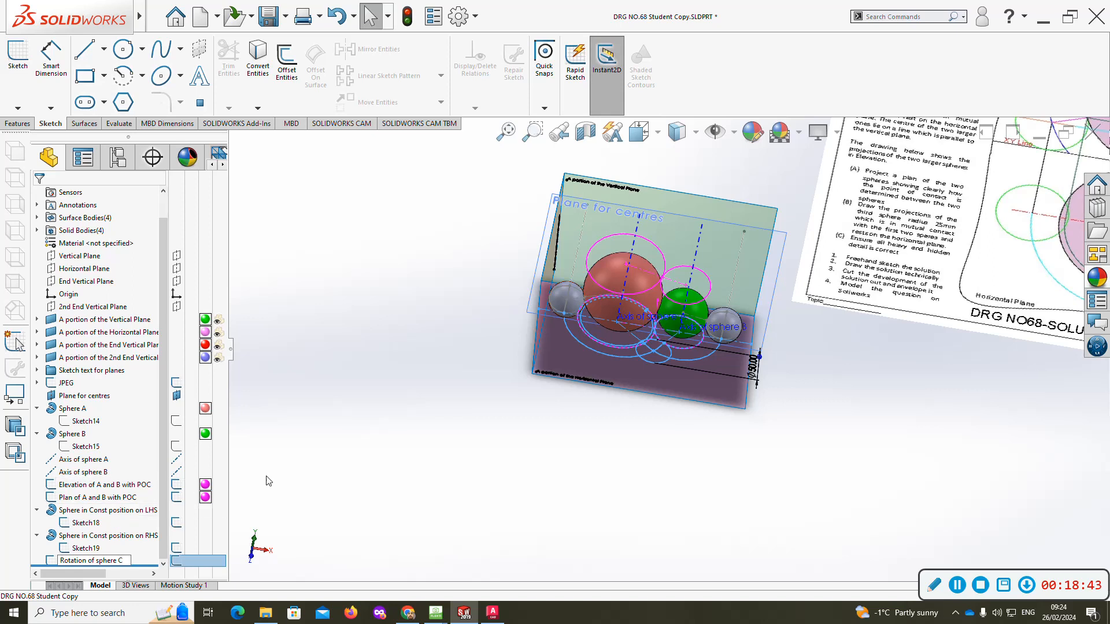
click(359, 463)
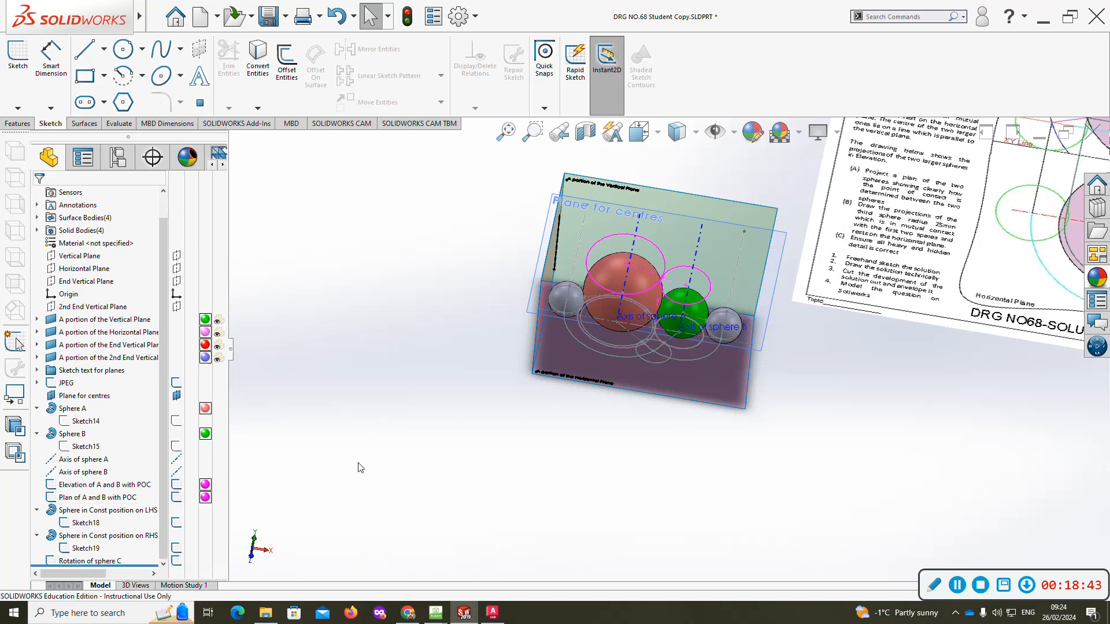
- Create a reference axis through the centre of the 50 mm circle, perpendicular to the horizontal plane portion, using Point and Face/Plane
click(17, 123)
click(523, 103)
click(533, 136)
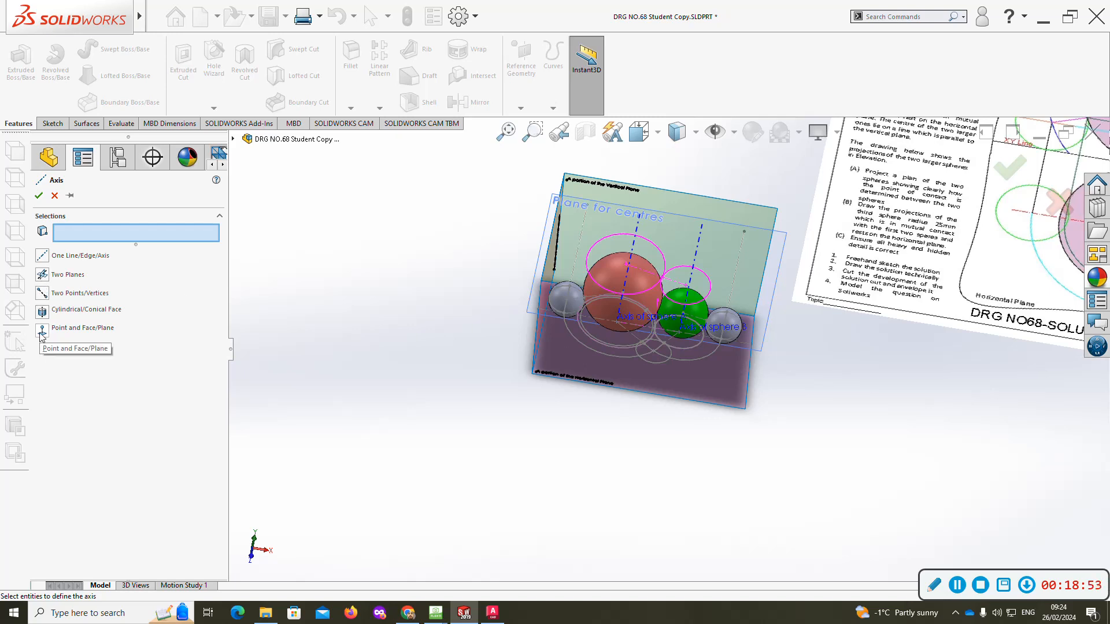
click(40, 333)
click(654, 352)
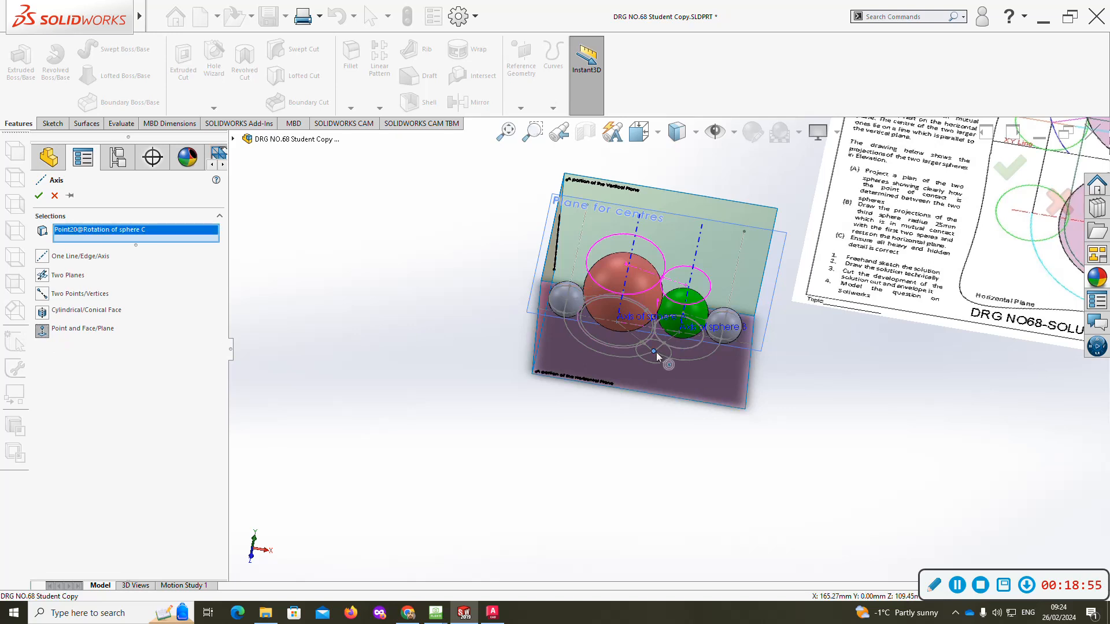
click(716, 377)
right_click(716, 377)
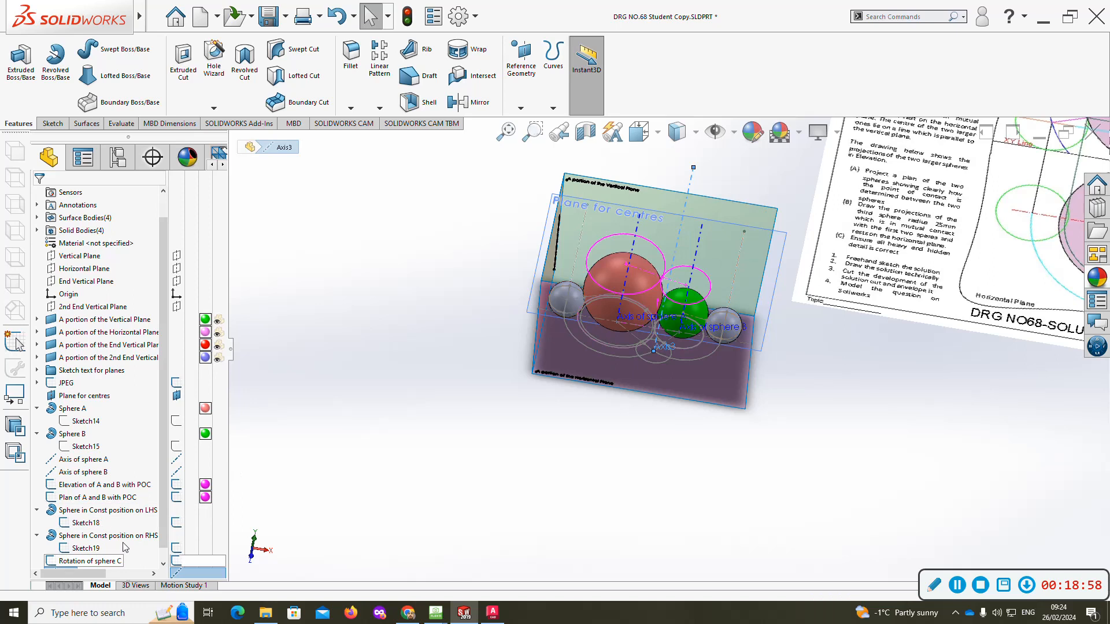
- Rename the new reference axis "Axis for new C"
scroll(153, 543, down, 1)
click(56, 561)
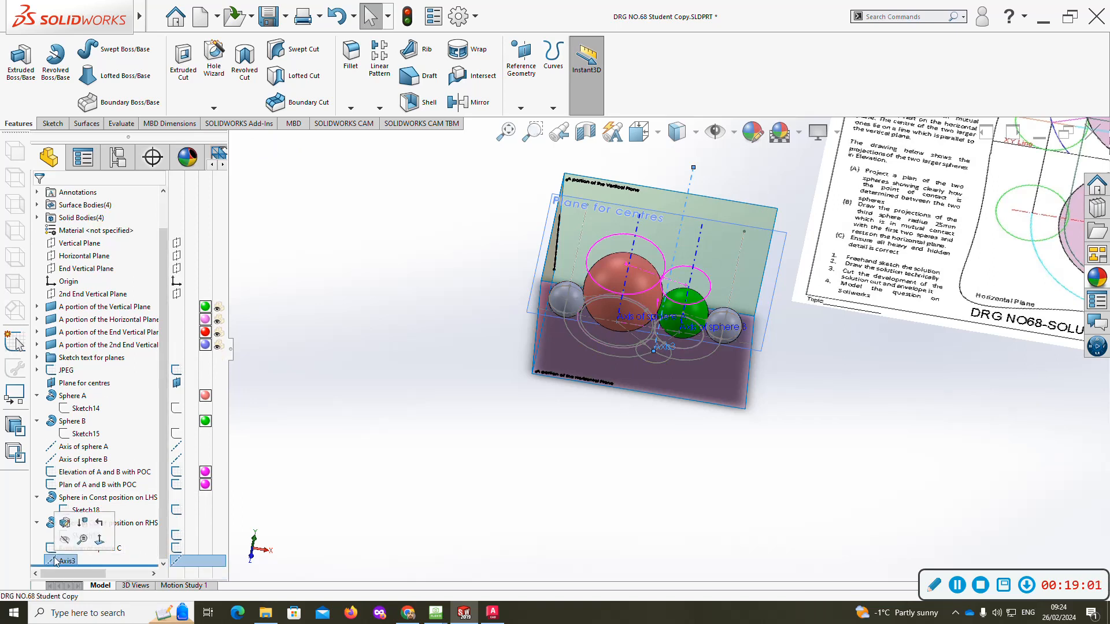
click(57, 559)
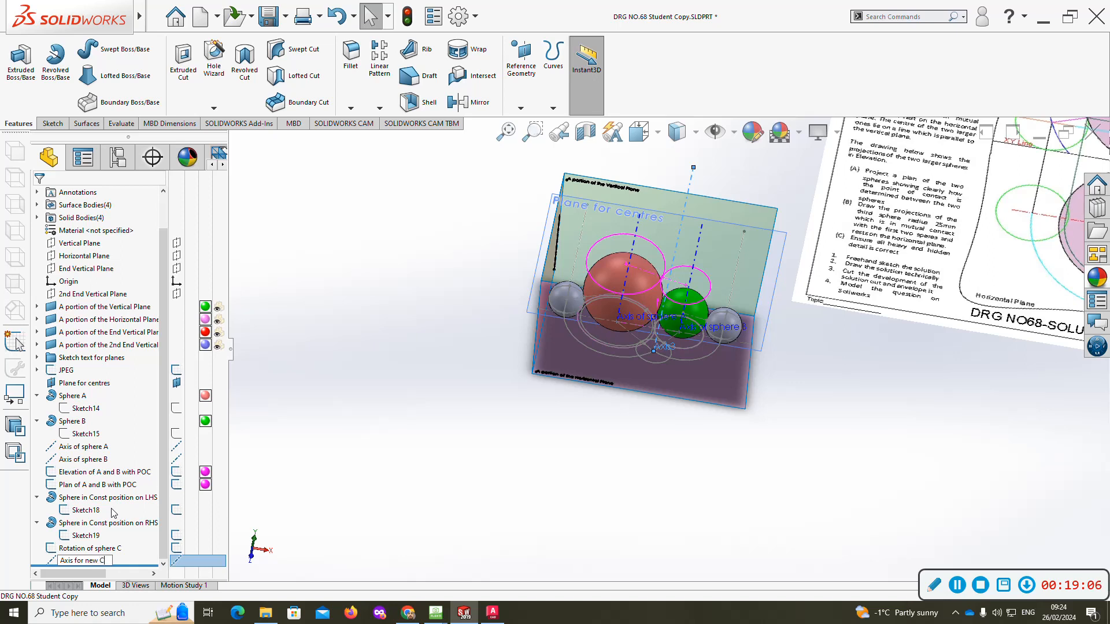
key(Return)
- Find and start the Move/Copy Bodies command, and select the body "Sphere in Const position on RHS"
click(912, 17)
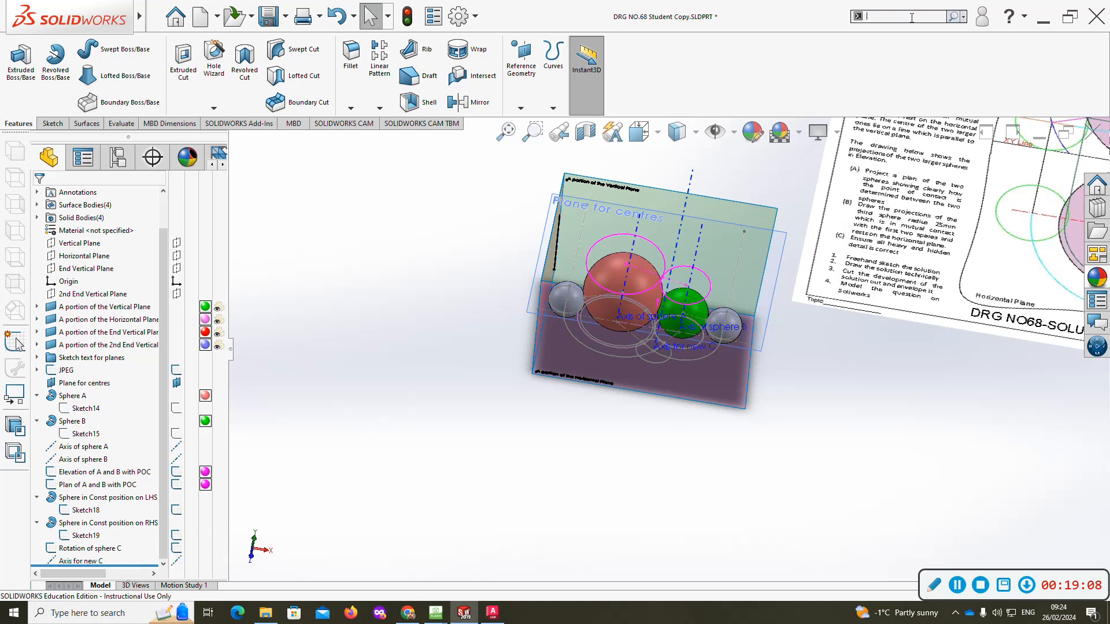
text(mover)
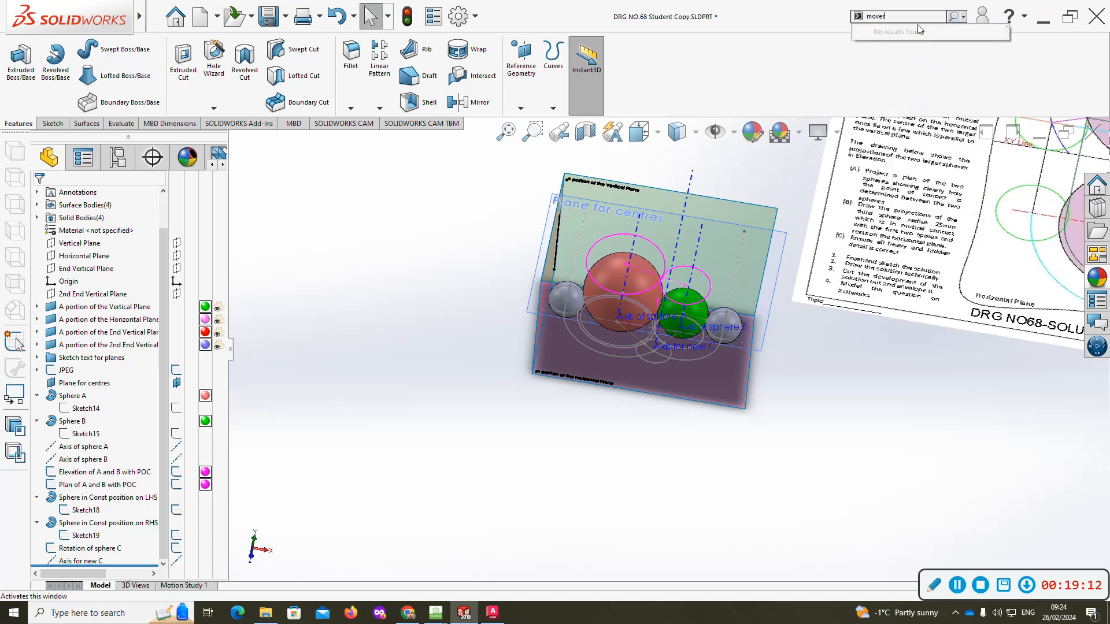
click(963, 17)
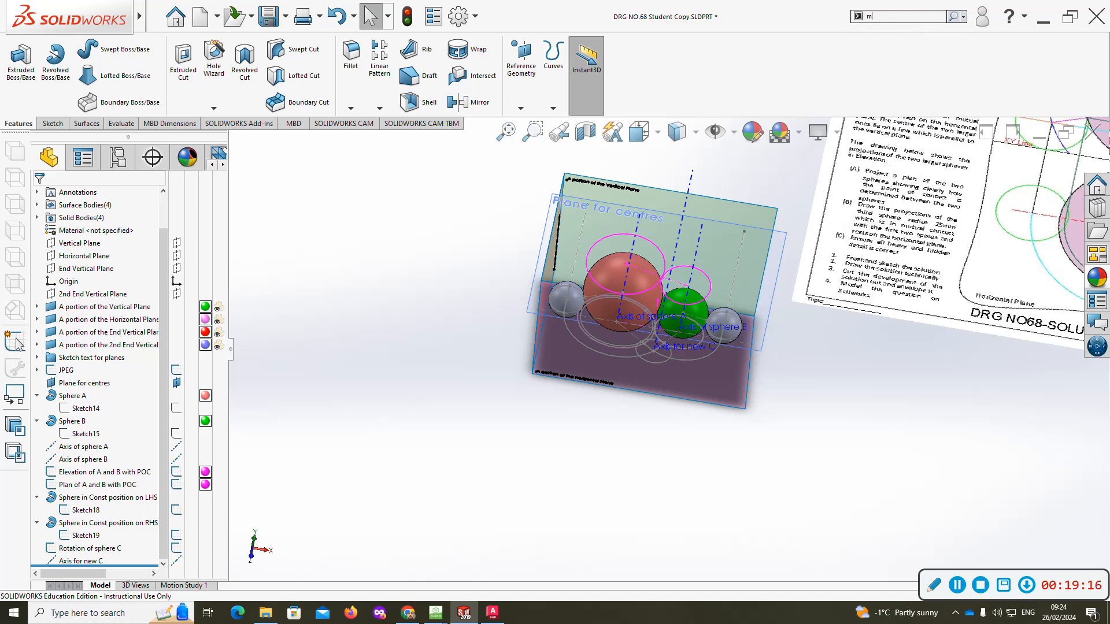
text(ov)
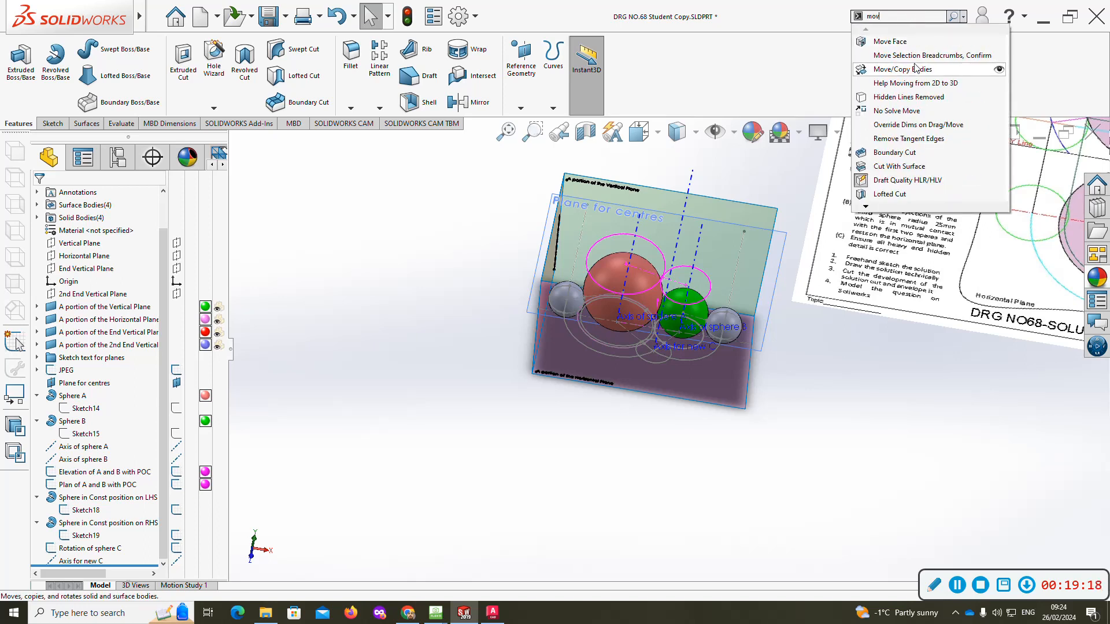
click(915, 67)
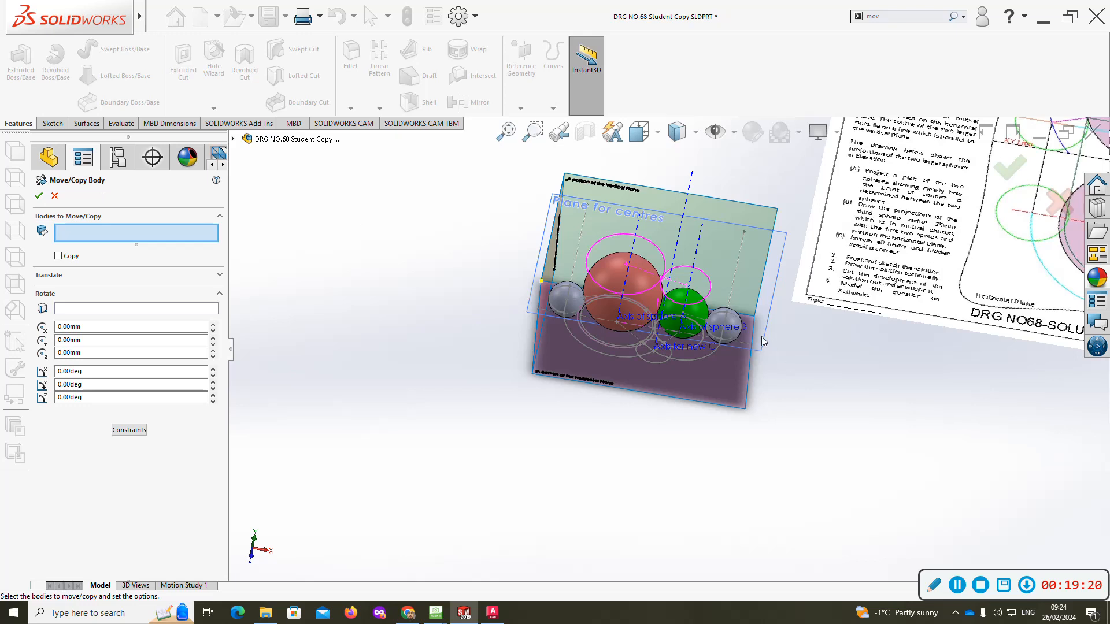
click(730, 322)
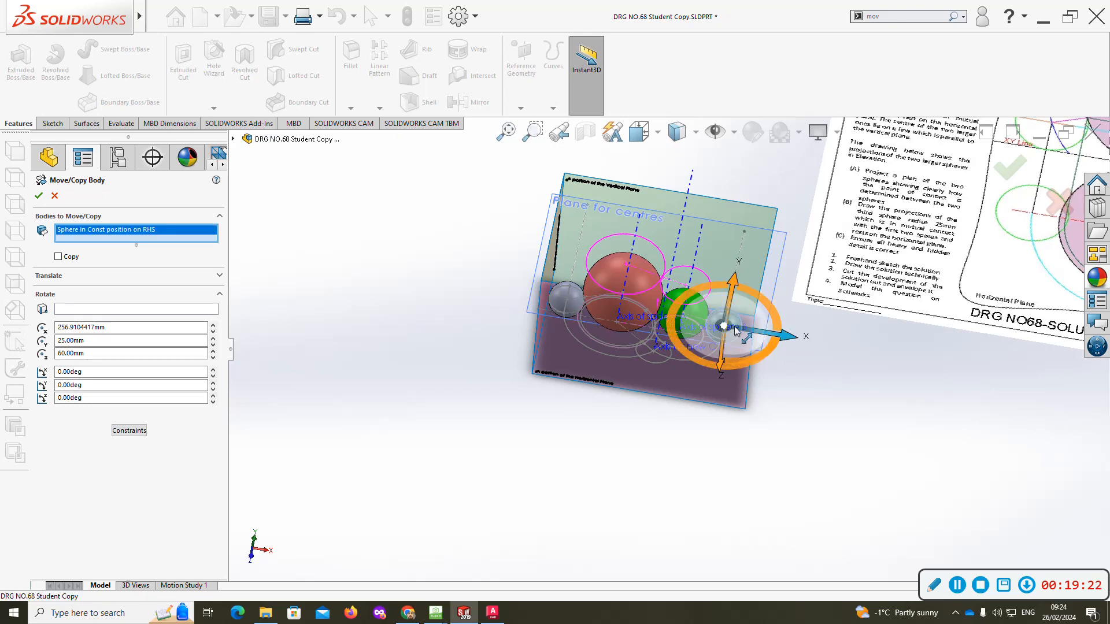
- Choose "Axis for new C" as the rotation reference and turn on copying for the selected sphere
click(63, 309)
scroll(726, 297, down, 3)
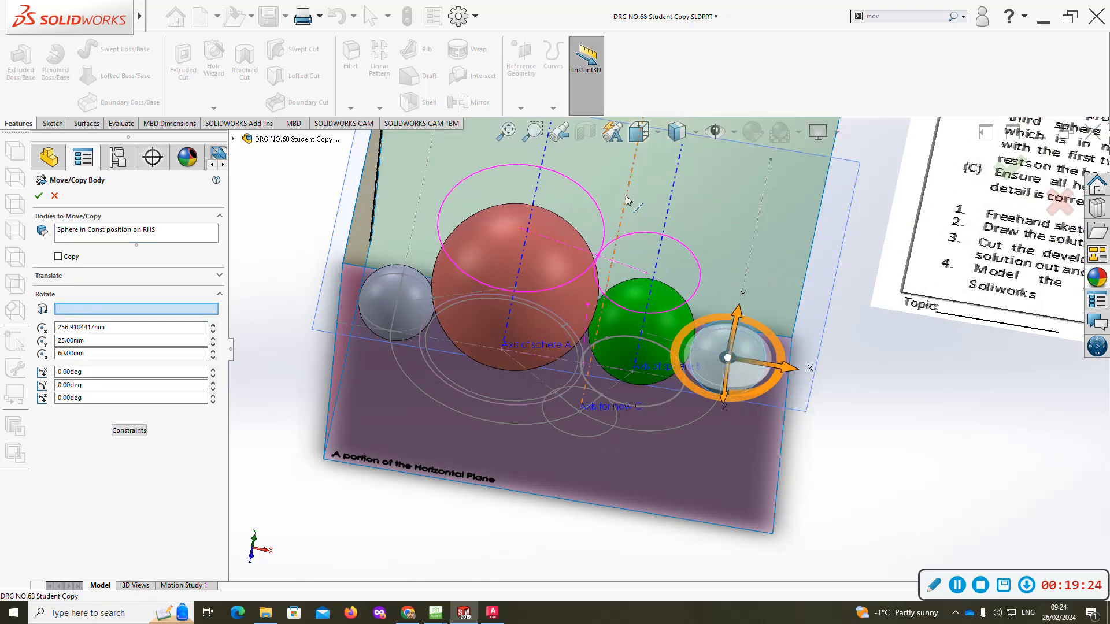
click(627, 198)
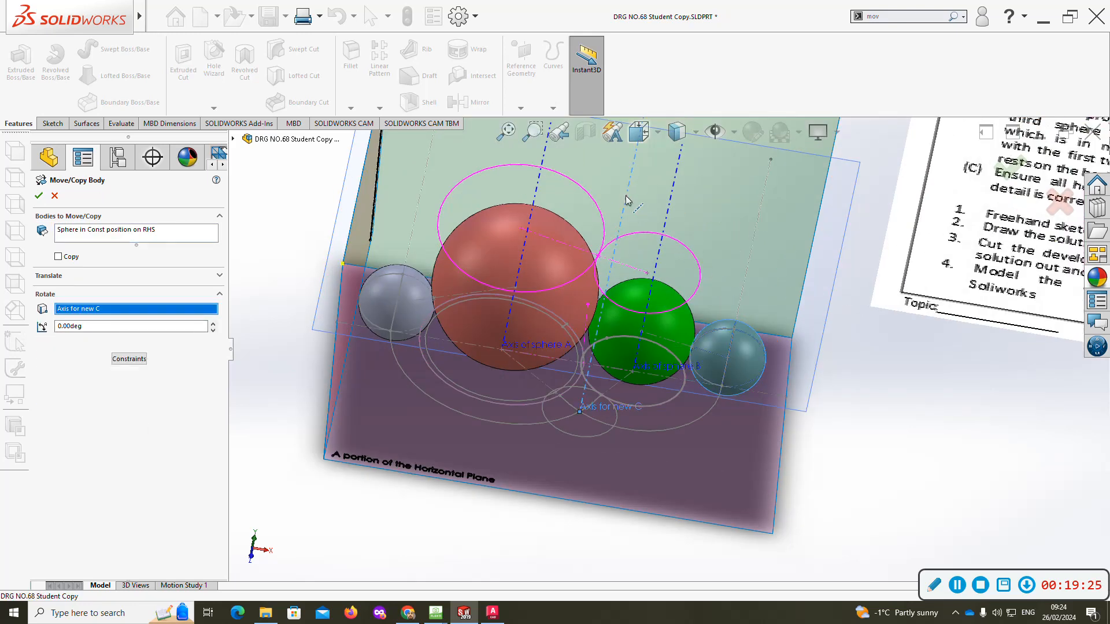
click(58, 257)
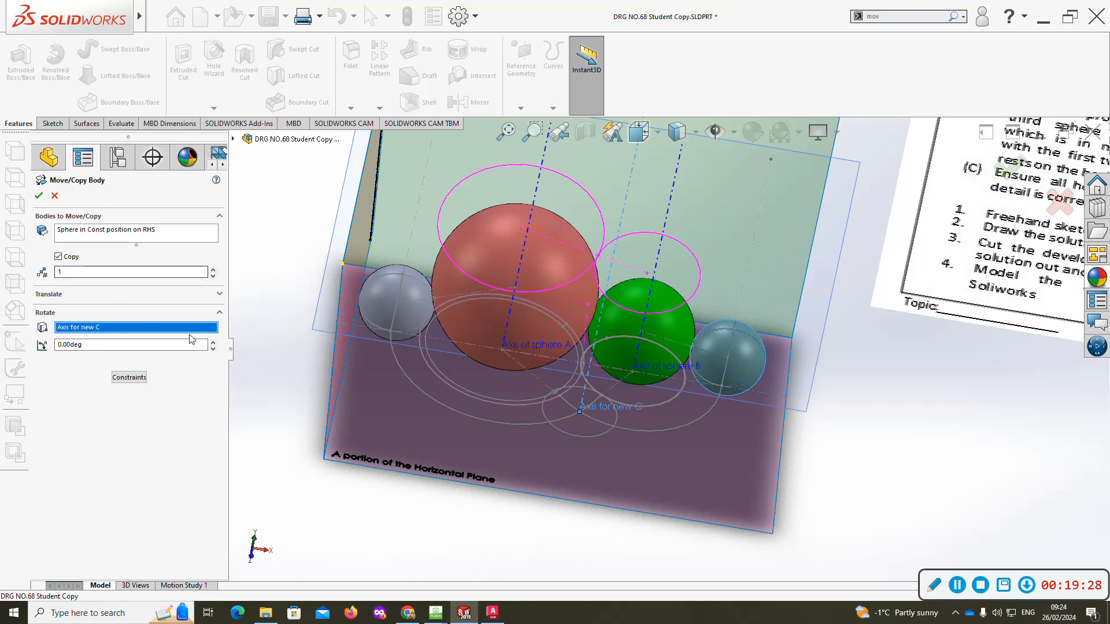
- Try rotating the sphere copy about "Axis for new C", ending at an angle of -45 degrees
click(213, 341)
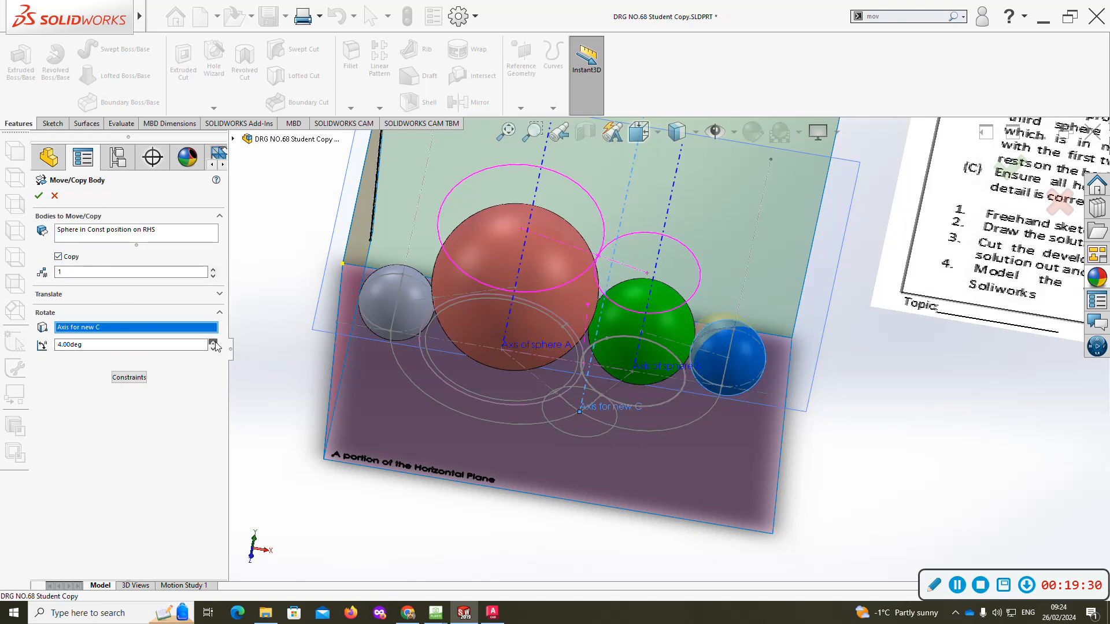
click(213, 348)
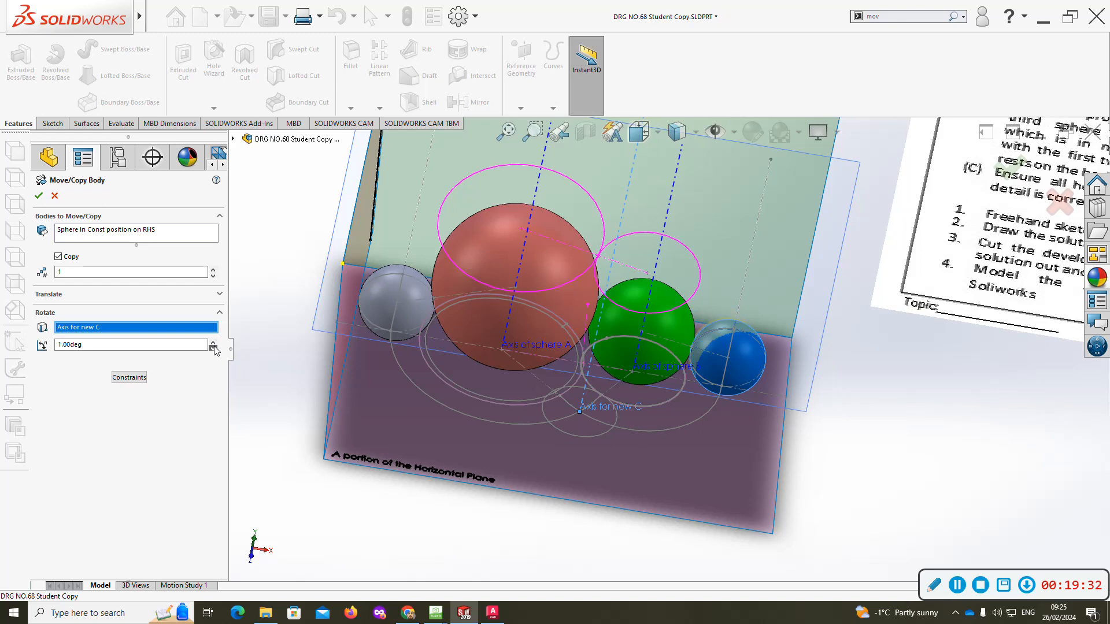
click(213, 347)
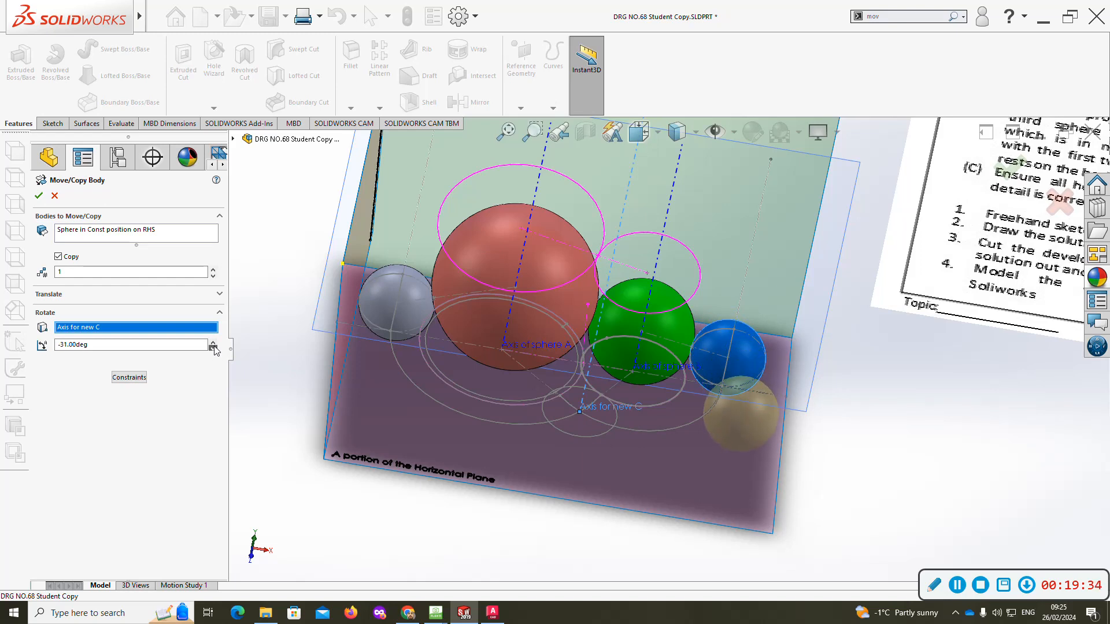
click(508, 349)
key(Return)
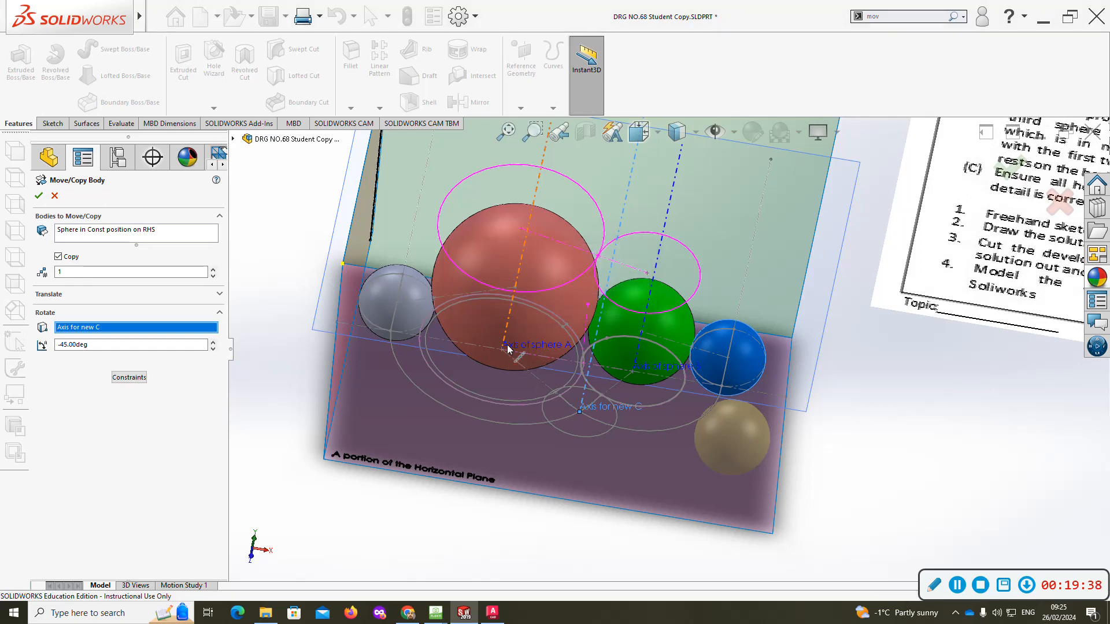
- View the model from the top and clear "Axis for new C" from the rotation reference
key(space)
click(551, 345)
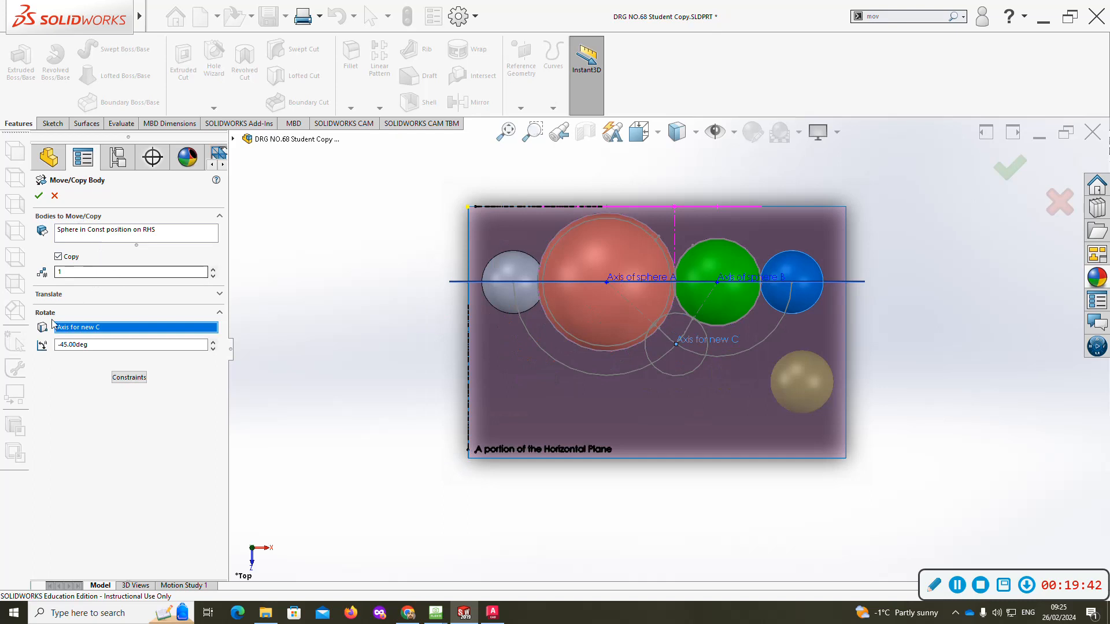
right_click(117, 329)
click(147, 348)
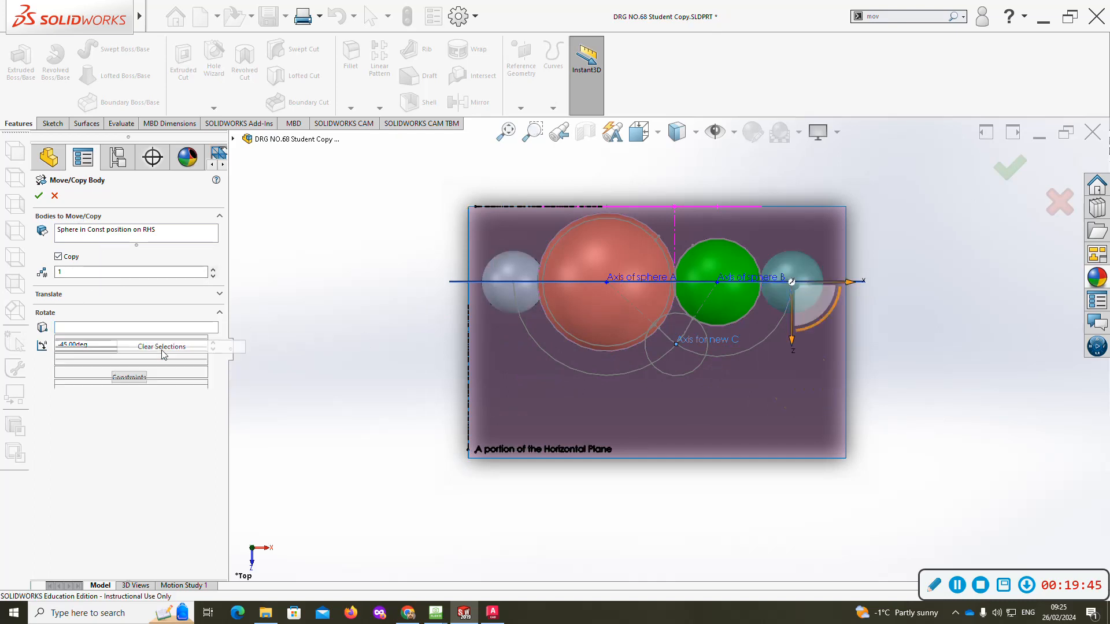
click(724, 298)
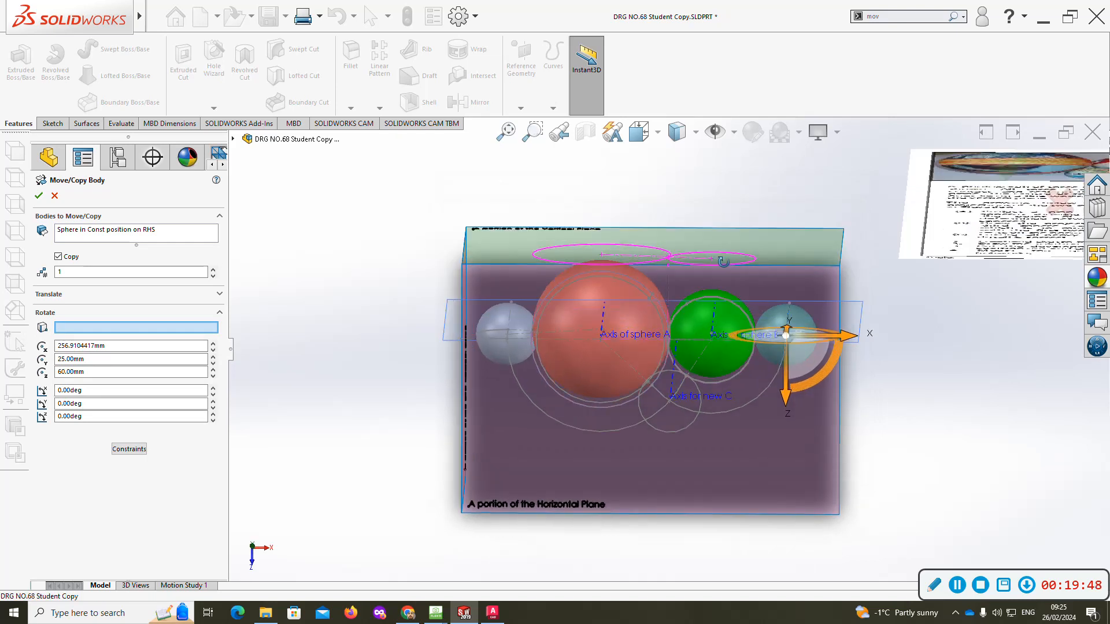
- Rotate the sphere copy about "Axis of sphere B" to about -124 degrees, aligning it with the new C position in the top view
click(719, 324)
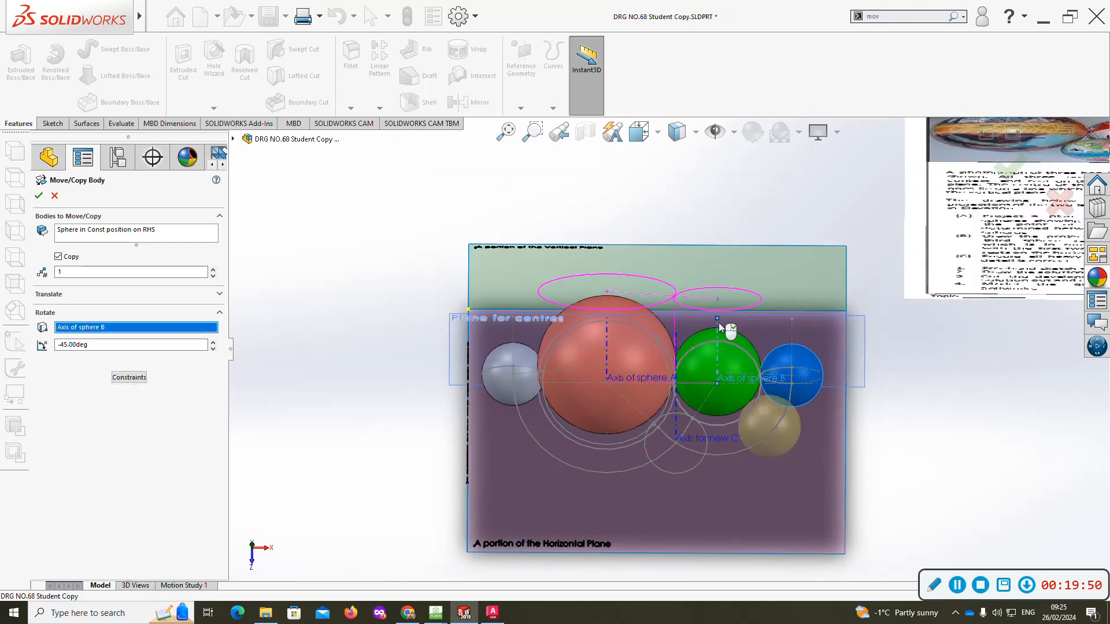
key(space)
click(549, 285)
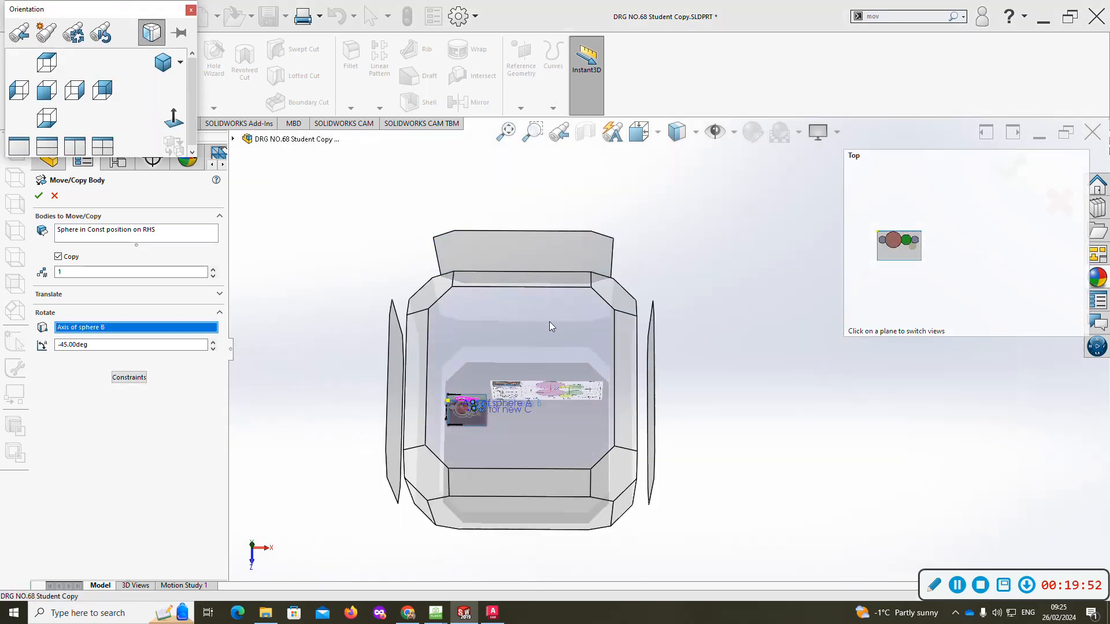
click(215, 344)
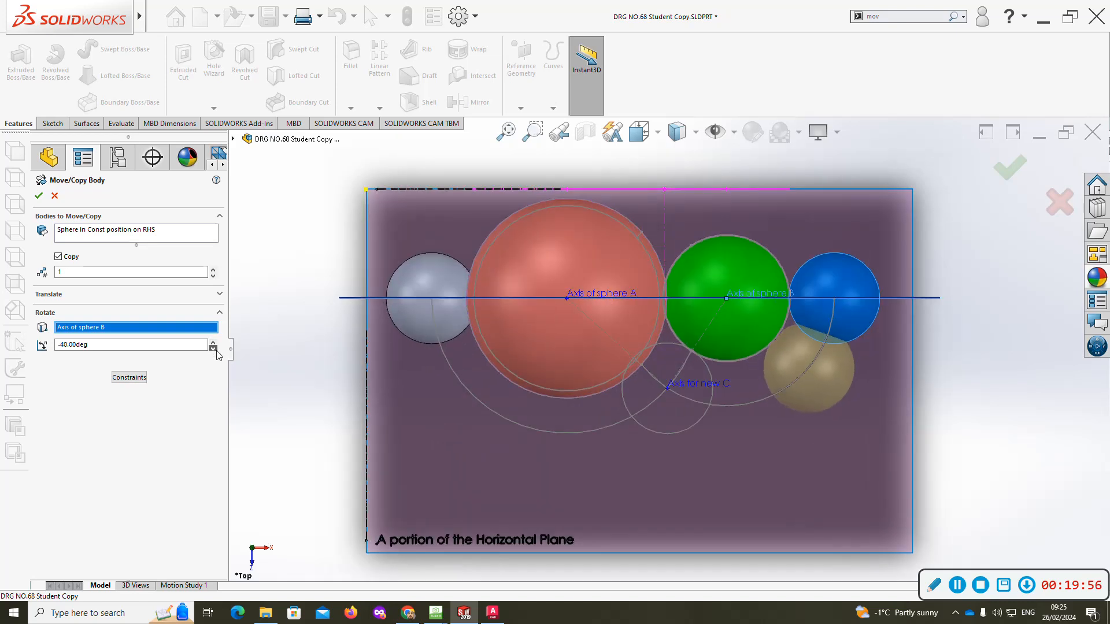
click(215, 349)
drag(216, 351, 217, 351)
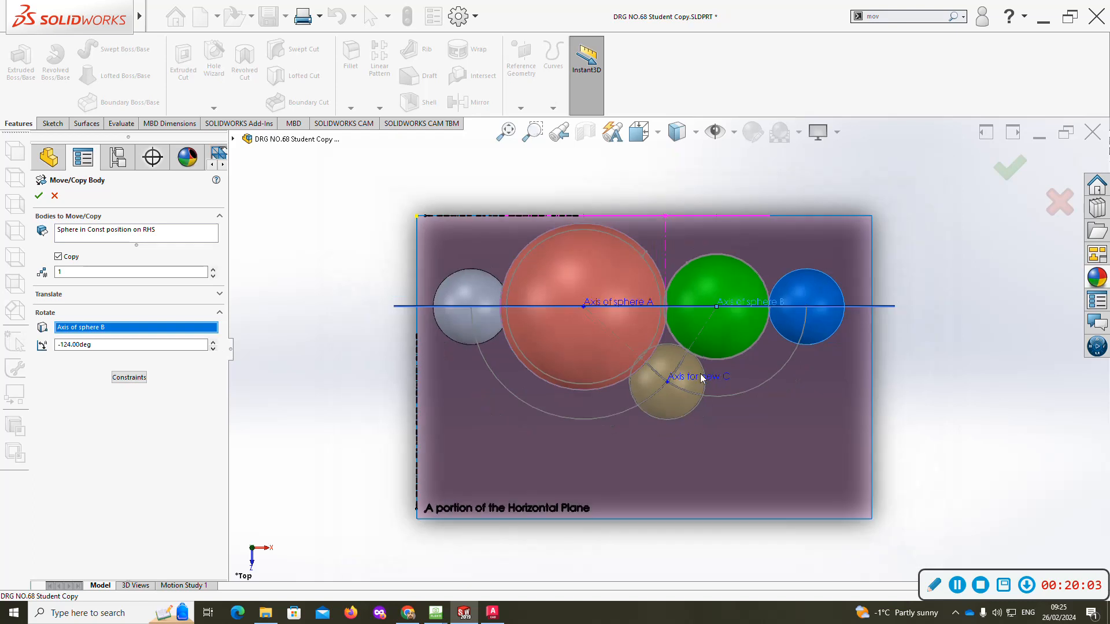
- Fine-tune the rotation angle to -123 degrees against the construction circle and accept the copied sphere
scroll(713, 377, down, 3)
scroll(647, 379, down, 2)
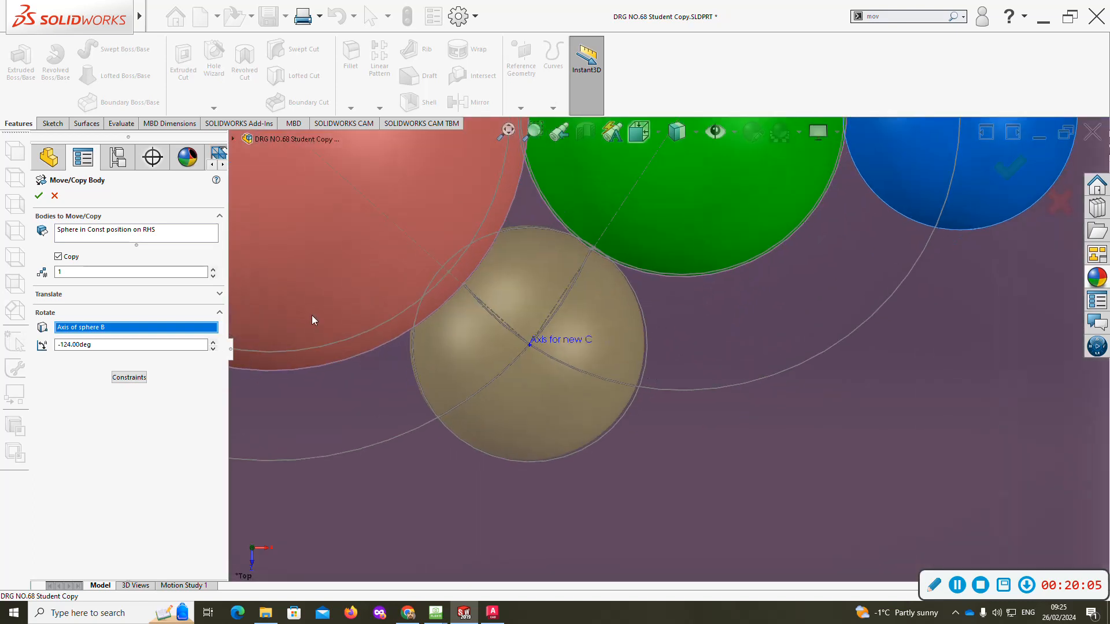
click(212, 342)
click(213, 342)
click(213, 349)
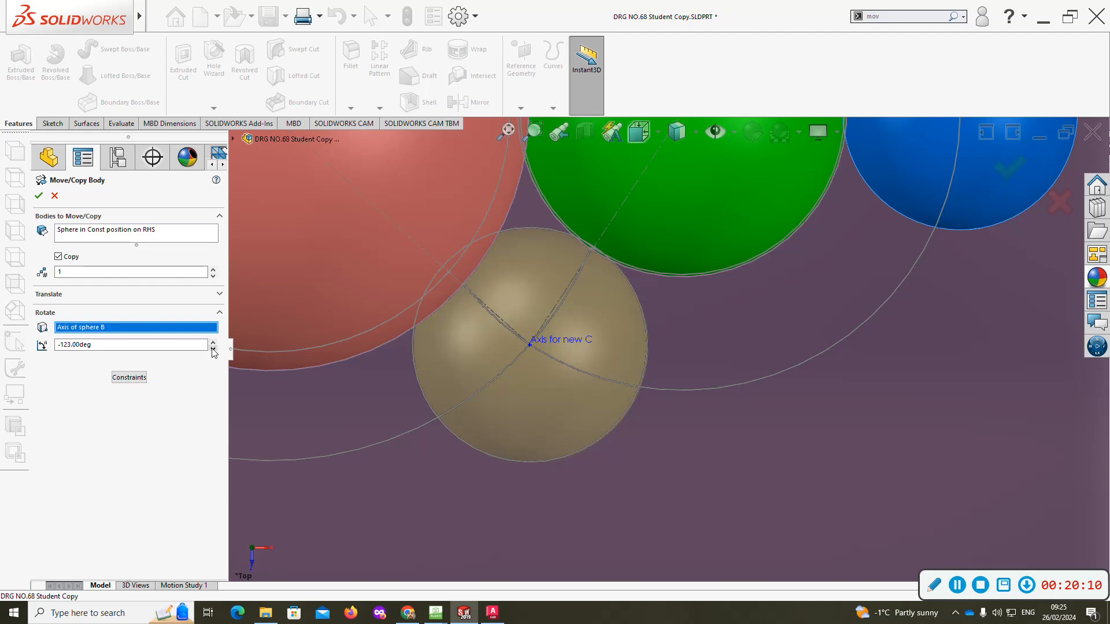
click(40, 196)
- Apply a yellow colour (255, 255, 0) to the Body-Move/Copy1 feature of the copied sphere
middle_drag(606, 438, 577, 362)
right_click(577, 362)
mouse_move(657, 310)
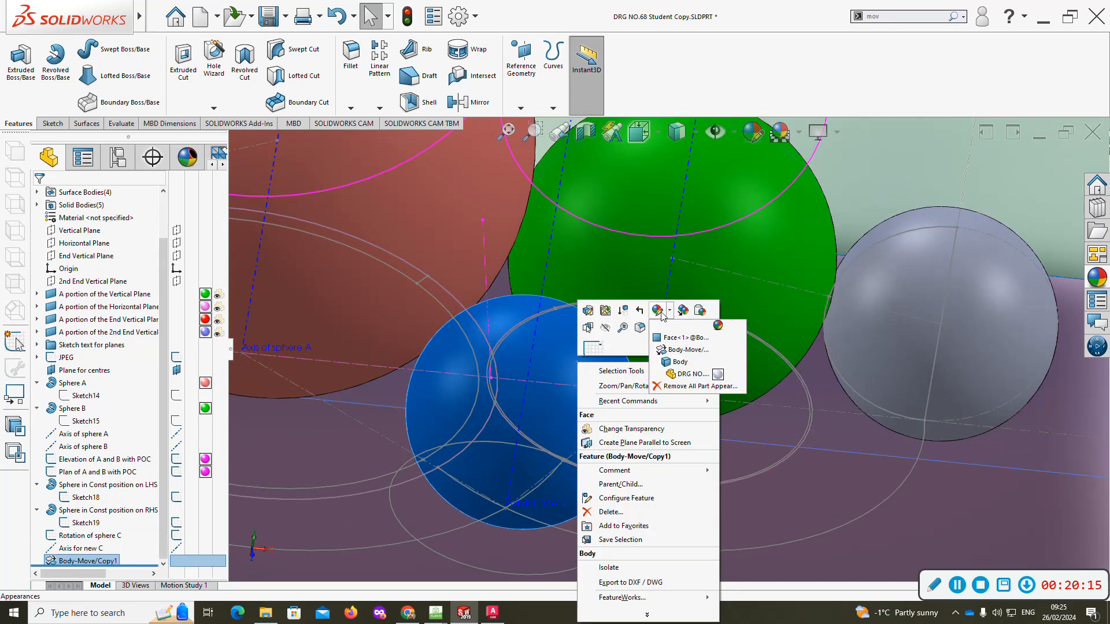
click(676, 349)
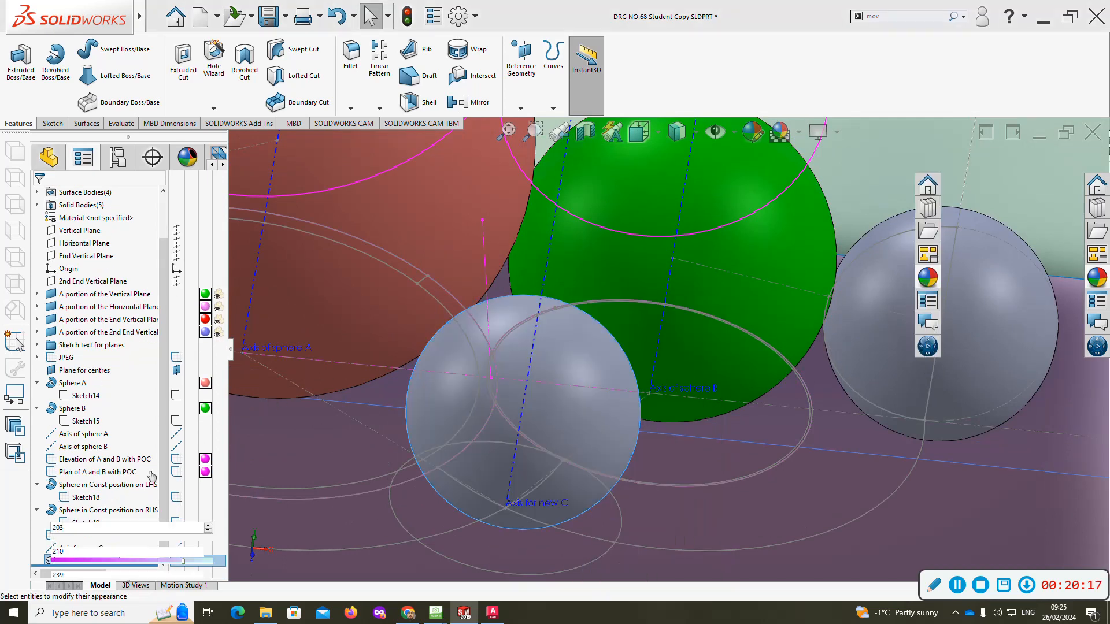
click(117, 433)
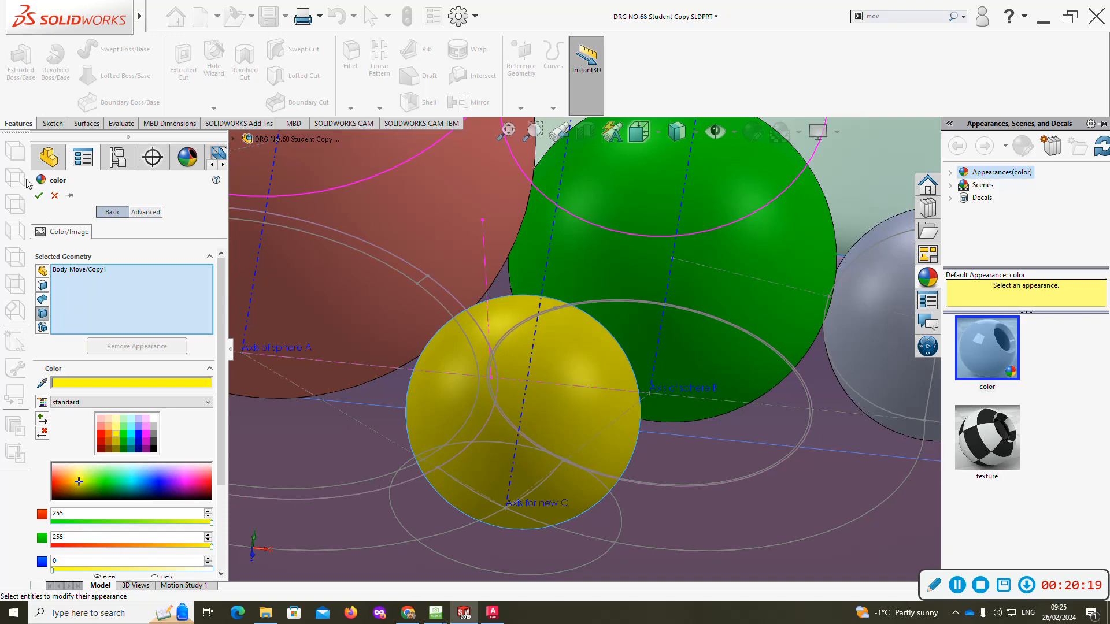
click(37, 195)
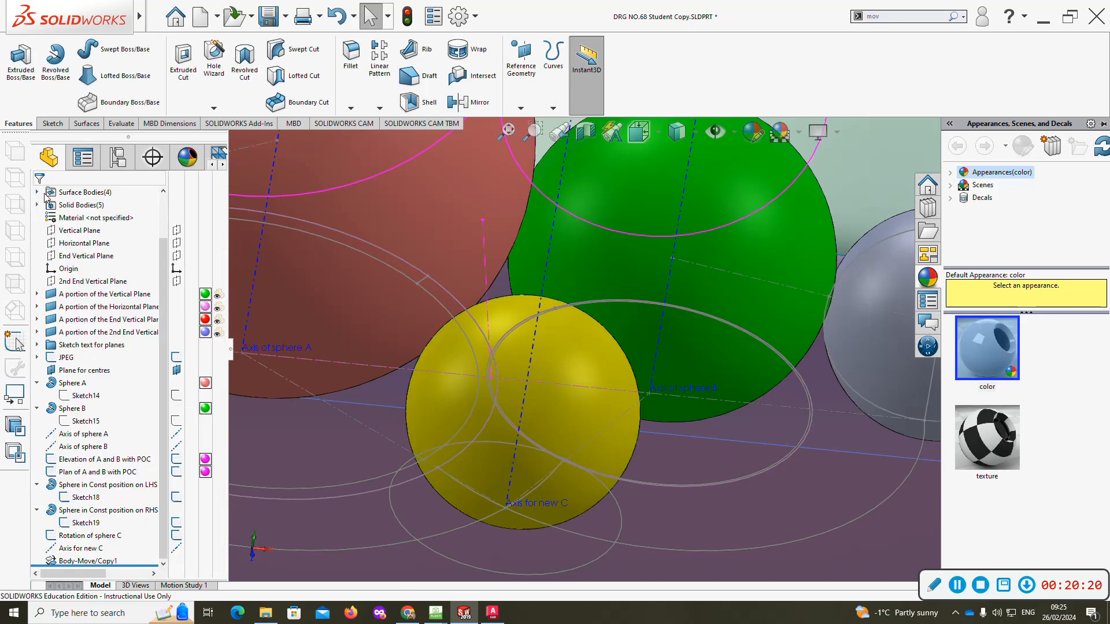
- Rename the Body-Move/Copy1 feature as "Final position of sphere C"
click(97, 561)
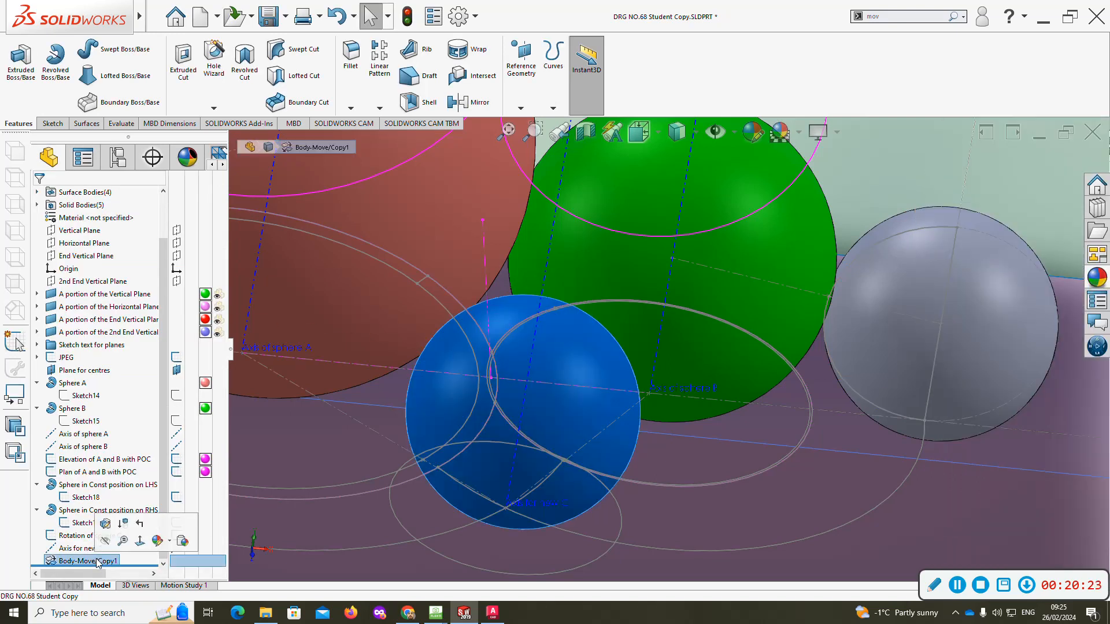
click(97, 561)
text(D)
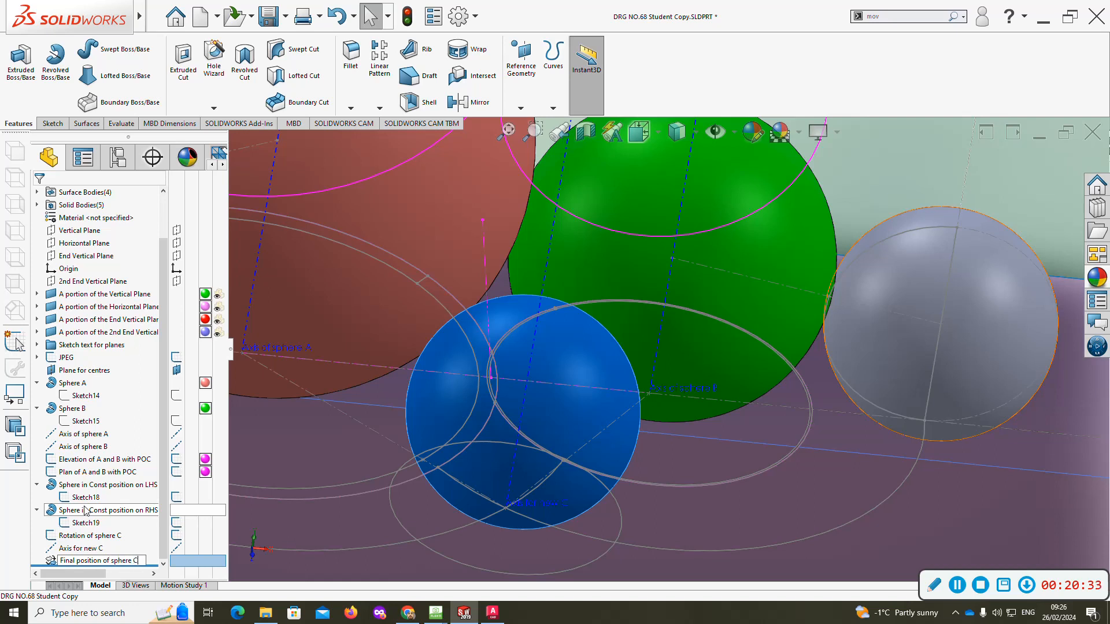
scroll(366, 279, up, 6)
click(943, 437)
- Hide the construction sketches, the elevation and plan sketches of A and B, "Plane for centres", and the axes of spheres A, B and new C
mouse_move(643, 360)
middle_down()
mouse_move(612, 366)
mouse_move(573, 354)
middle_up()
scroll(613, 366, up, 5)
scroll(655, 346, down, 3)
middle_drag(656, 347, 643, 380)
scroll(570, 371, up, 3)
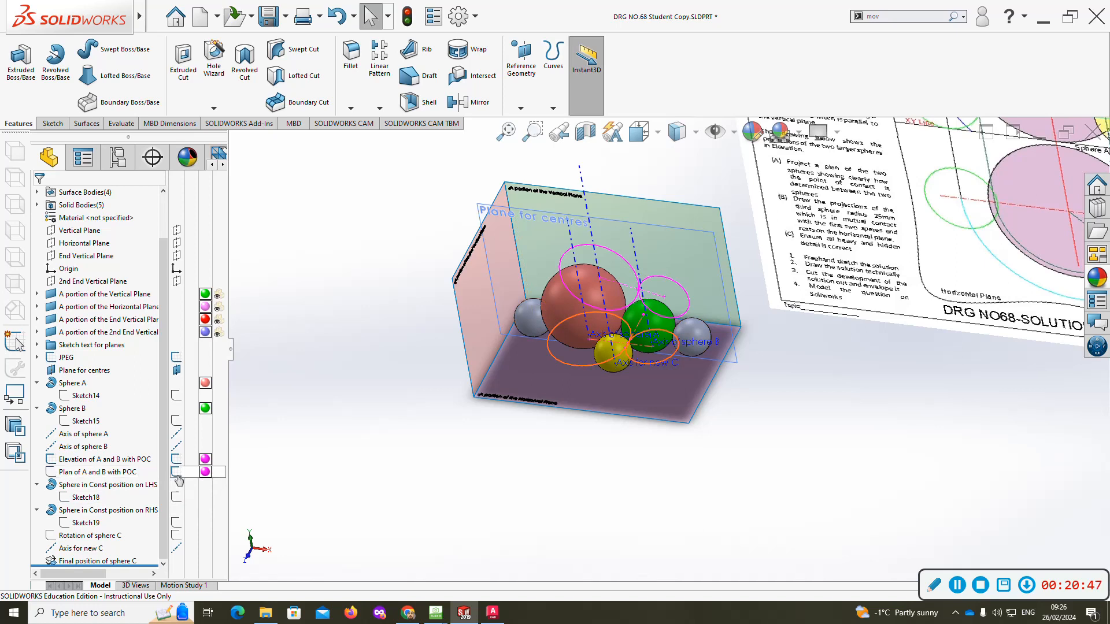
click(176, 434)
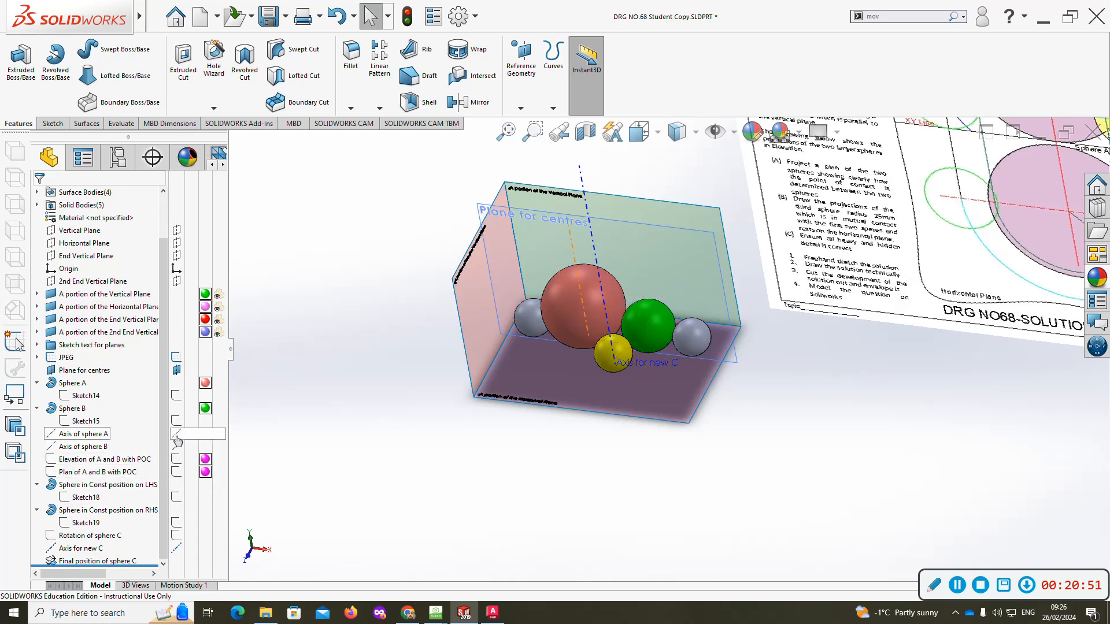
click(177, 434)
click(180, 372)
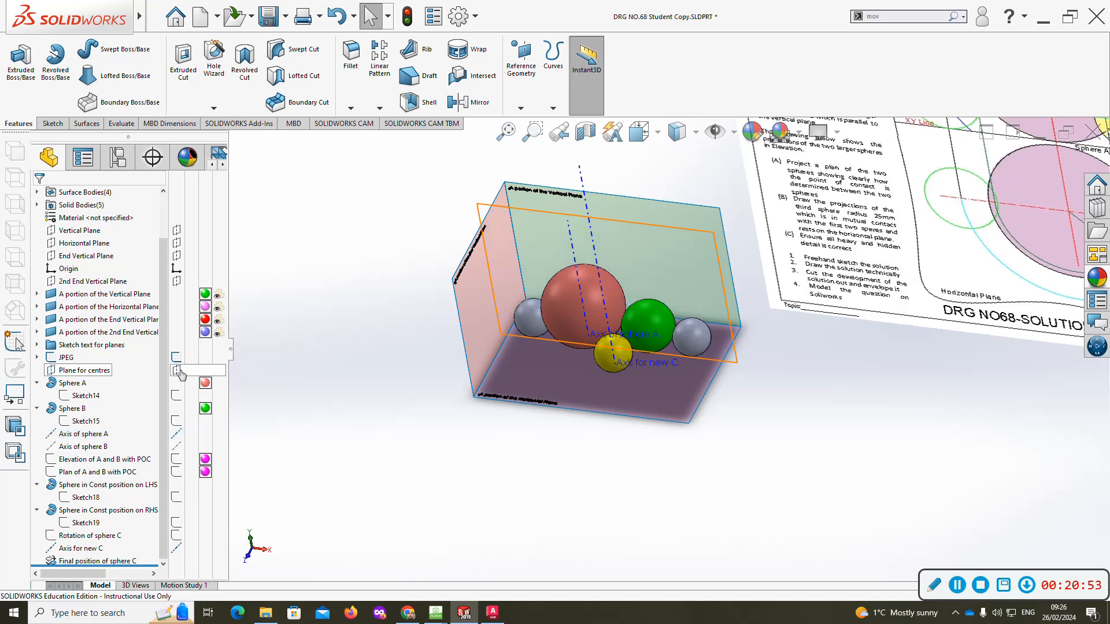
click(176, 434)
click(177, 549)
- Start a new sketch on the Vertical Plane, viewed face-on
middle_drag(508, 457, 574, 365)
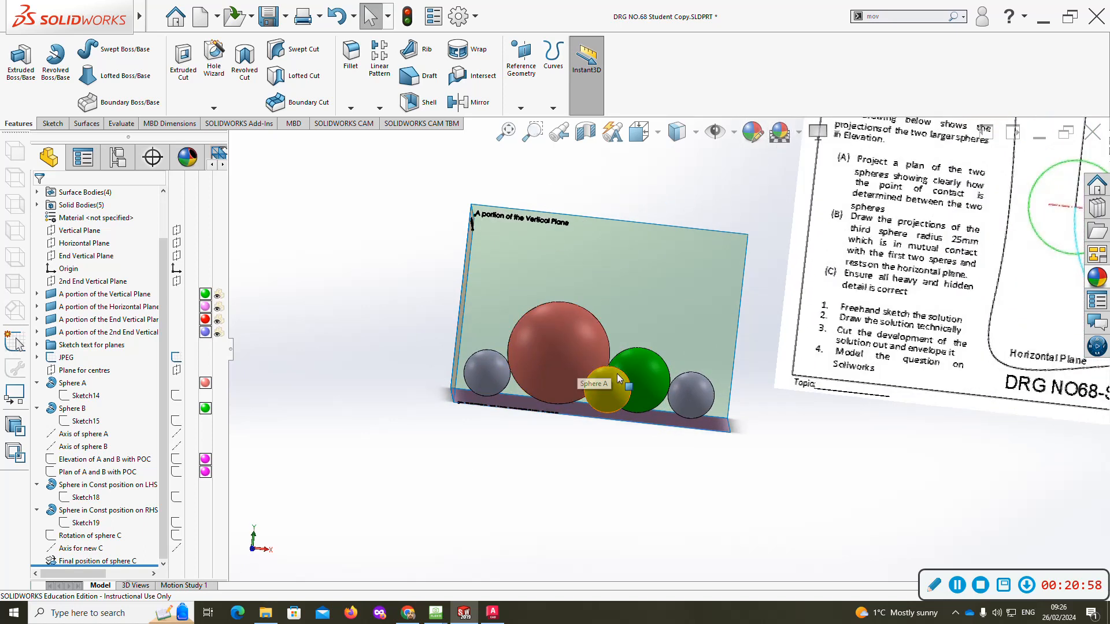
key(Right)
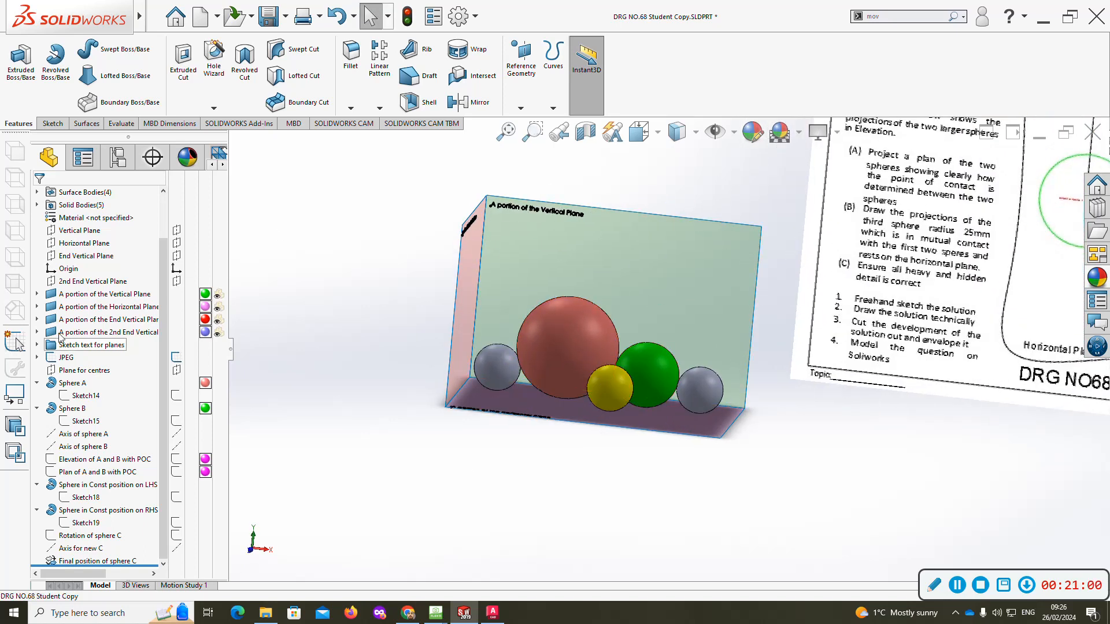
click(81, 230)
click(131, 214)
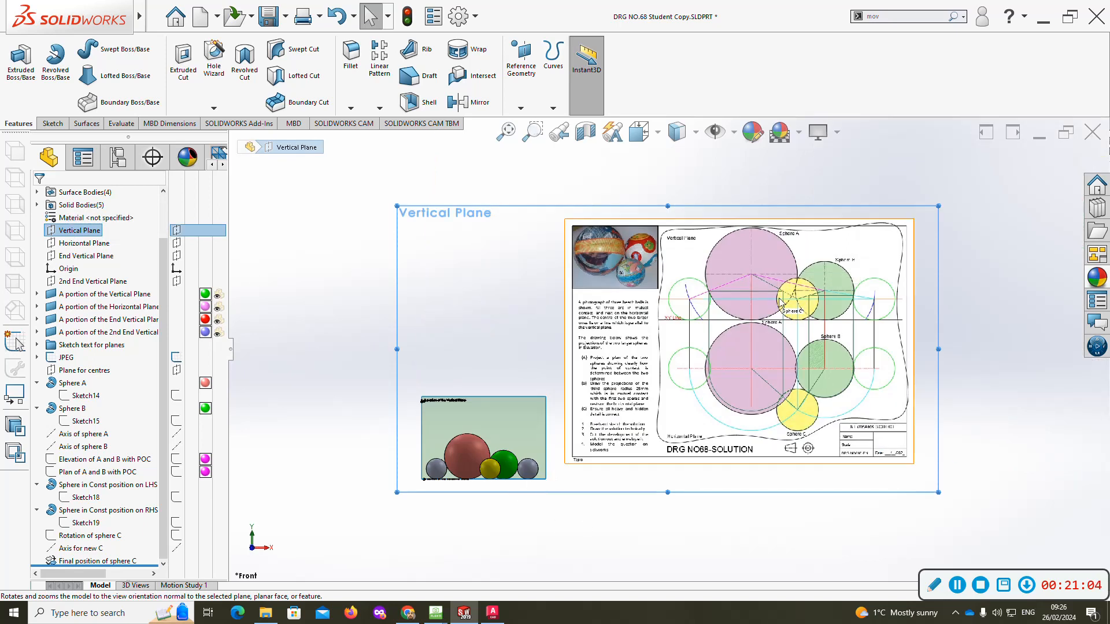
scroll(506, 456, down, 5)
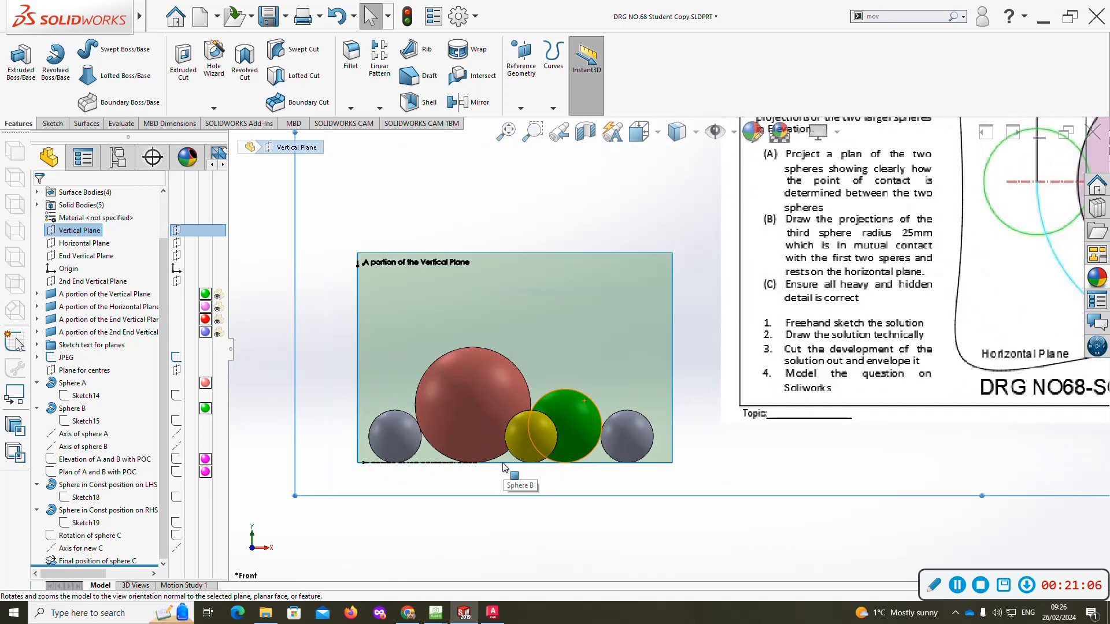
click(52, 128)
click(104, 50)
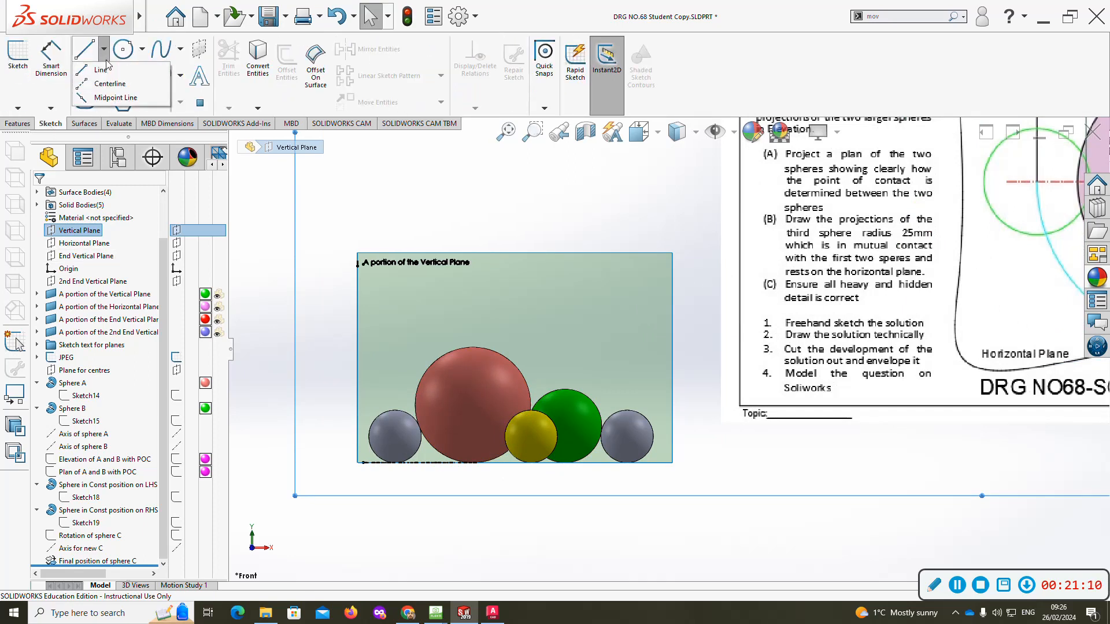
click(102, 69)
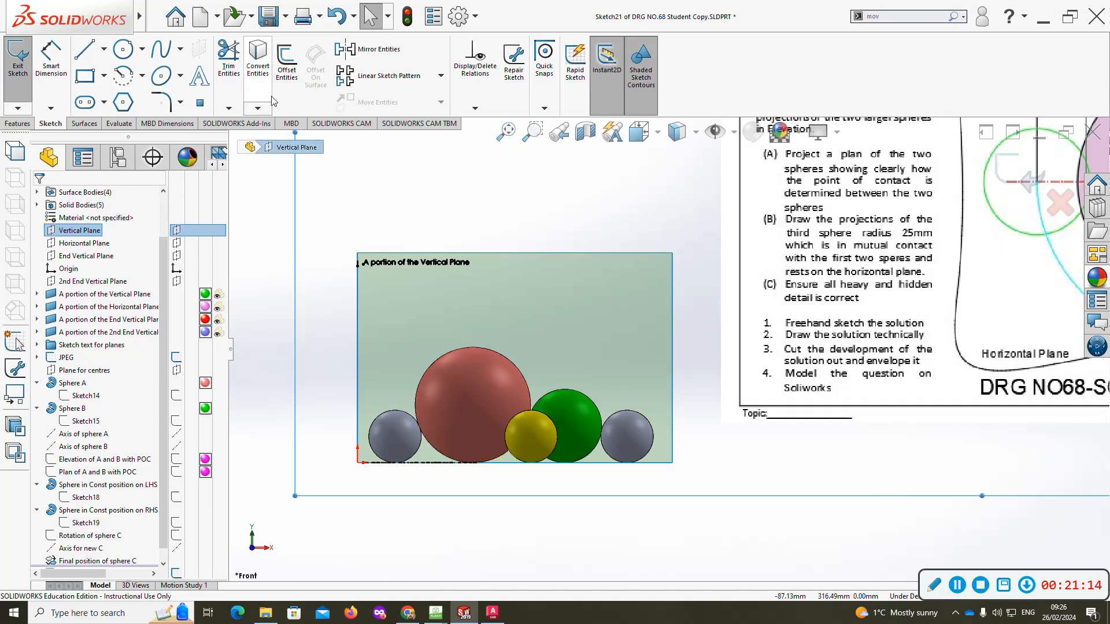
- Convert the silhouette edges of Sphere A, the yellow Sphere C and Sphere B into sketch circles
click(257, 63)
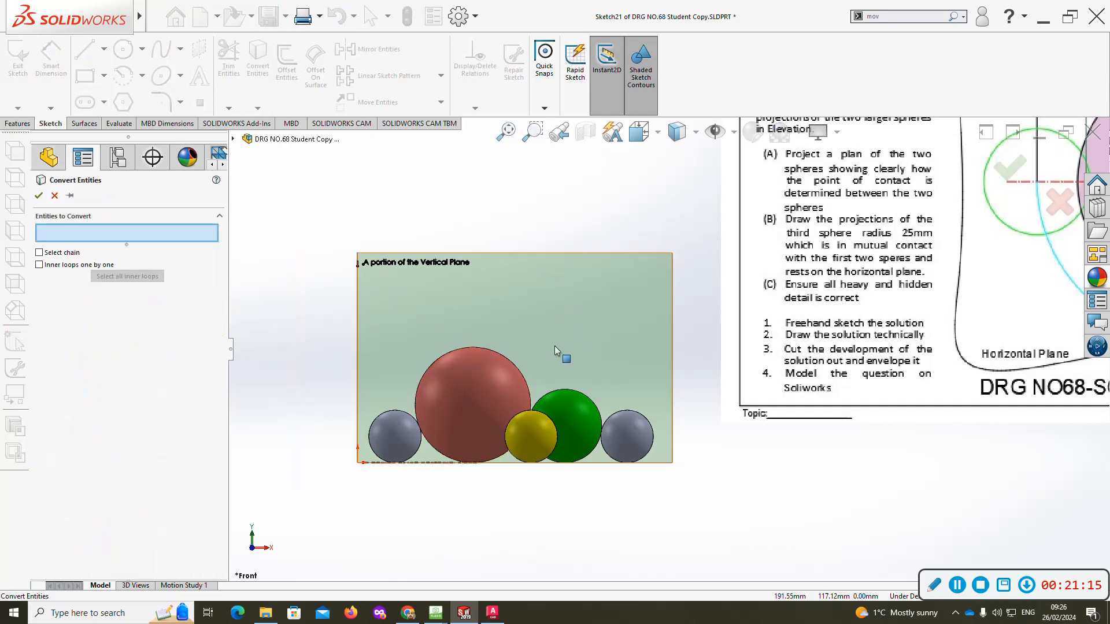
click(511, 364)
key(Return)
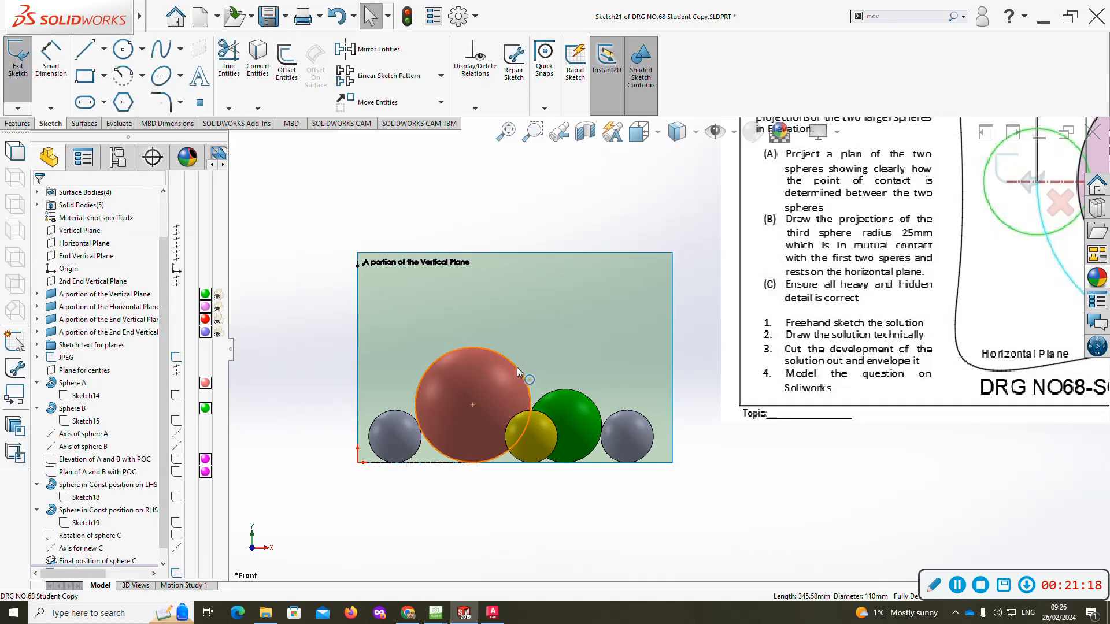
click(256, 65)
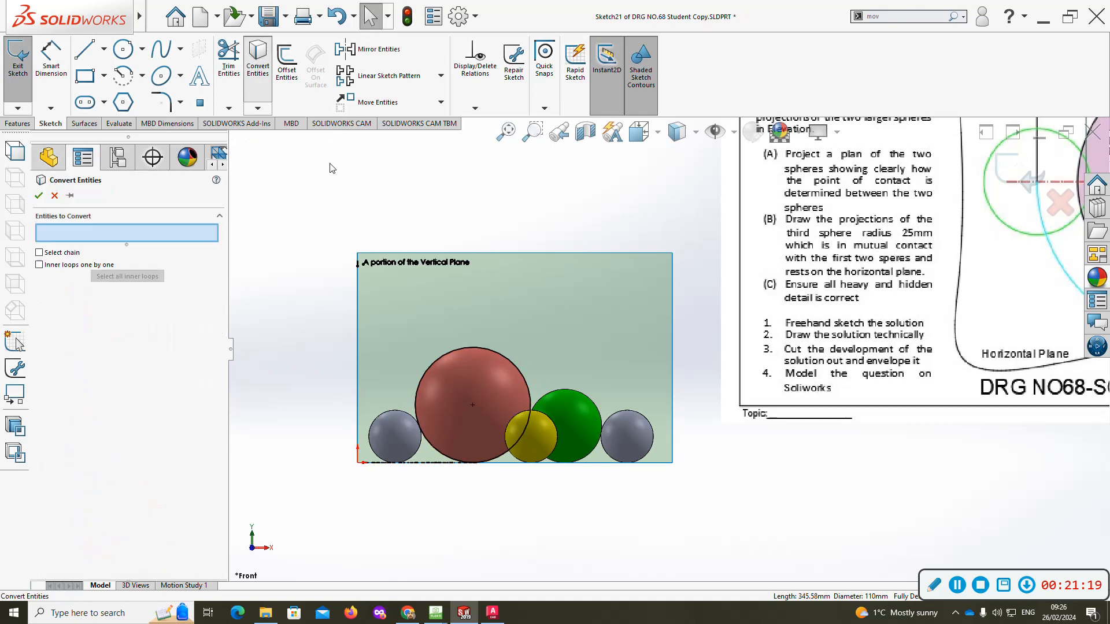
click(518, 420)
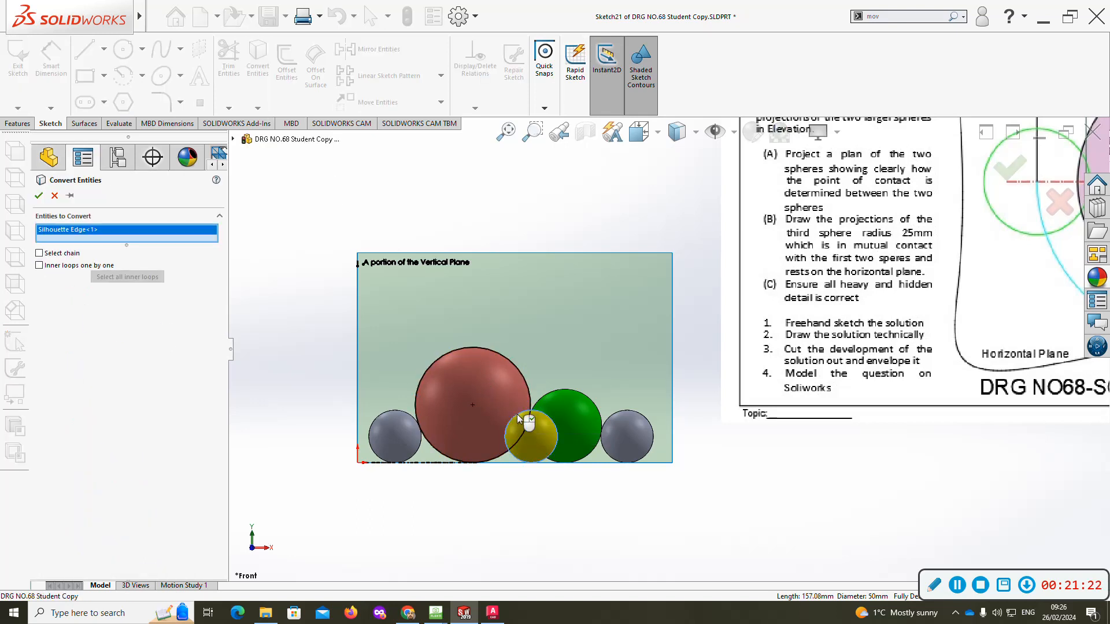
click(569, 388)
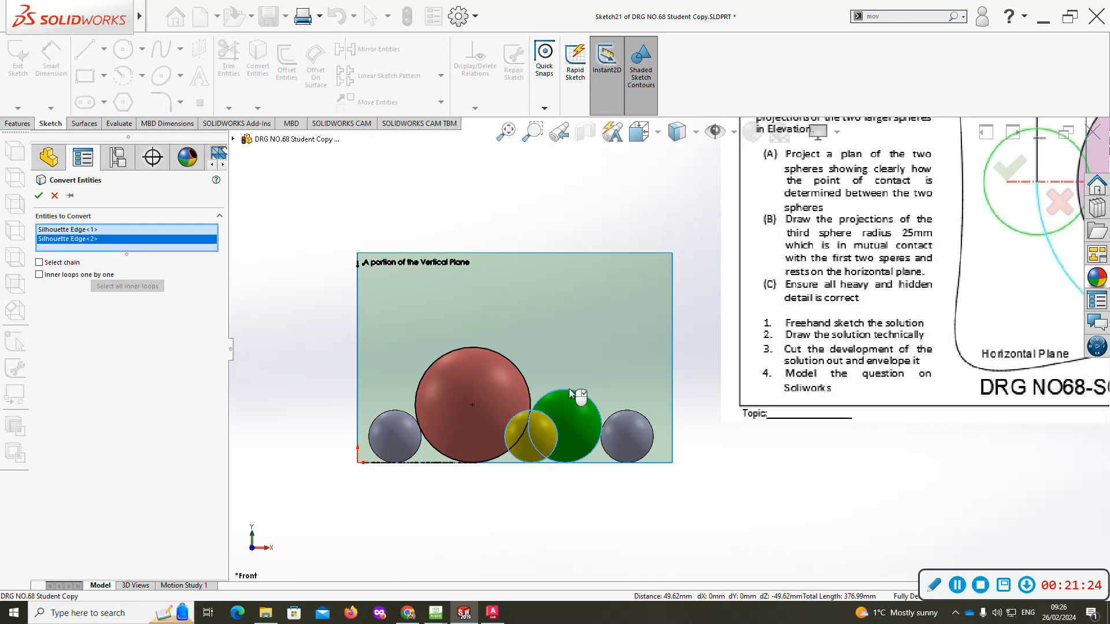
key(Return)
- Trim the arcs of circles A and B lying behind Sphere C to closest, keeping the trimmed parts as construction geometry
click(229, 58)
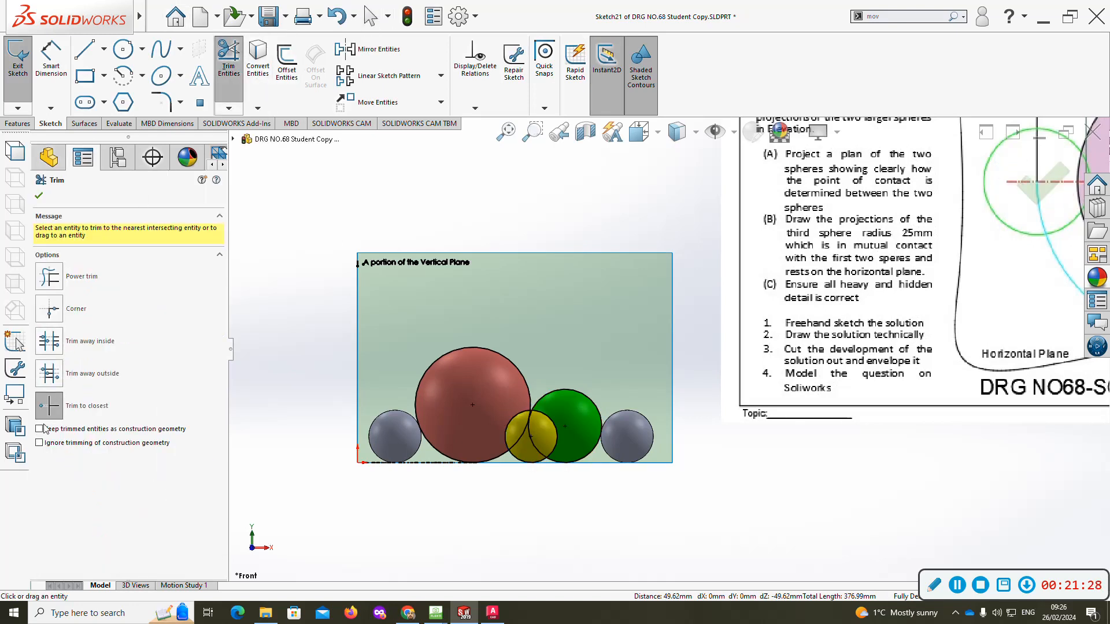
scroll(532, 425, down, 3)
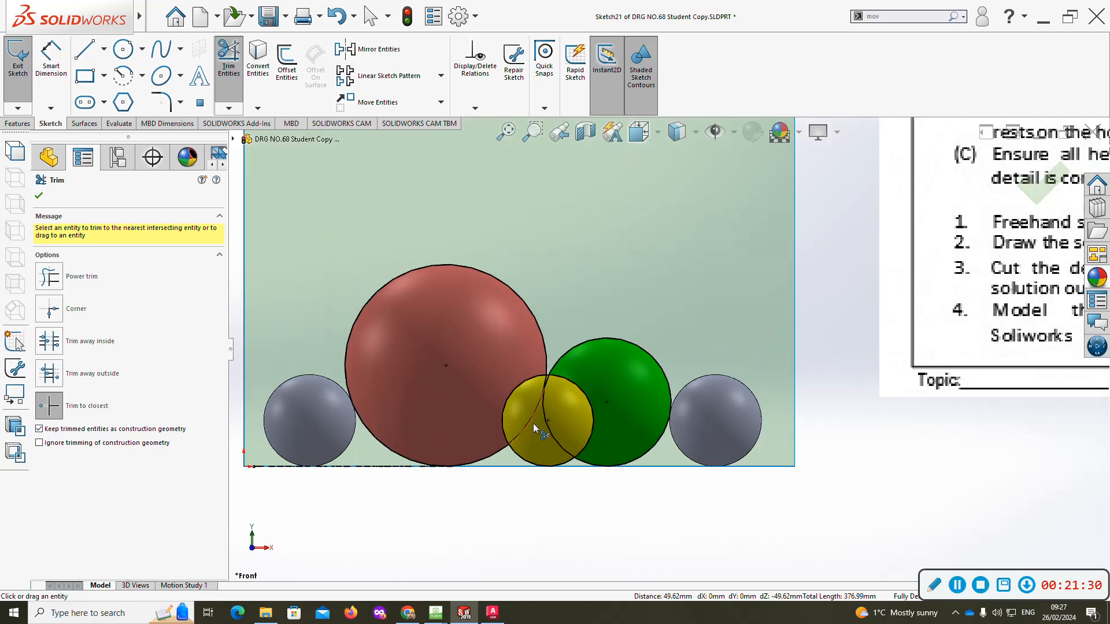
scroll(544, 389, down, 1)
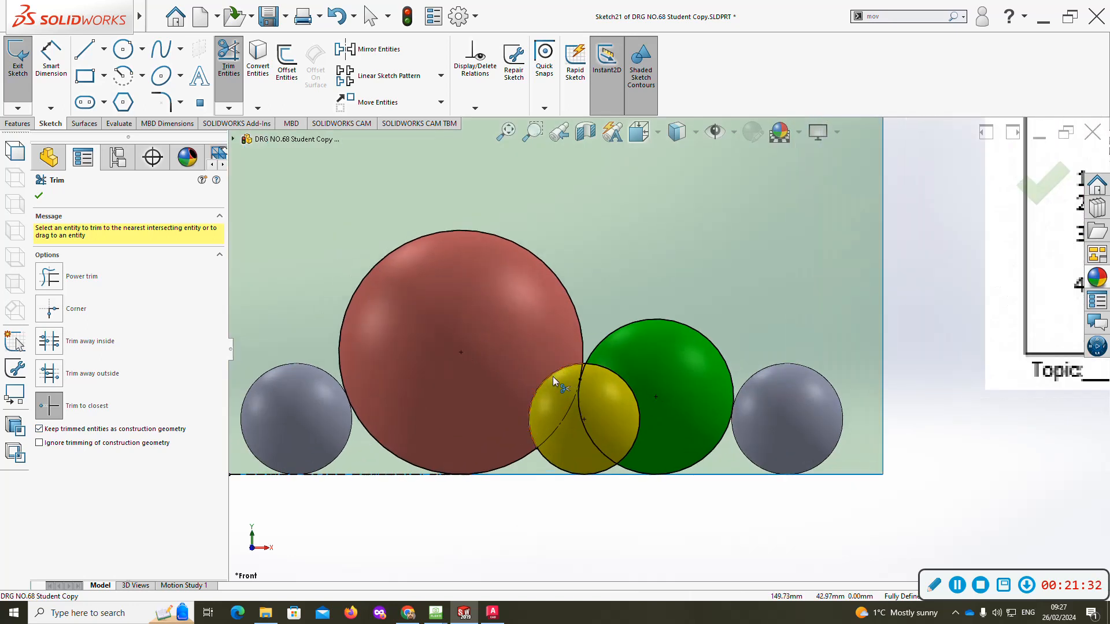
click(585, 369)
click(580, 396)
scroll(594, 439, up, 2)
scroll(595, 439, down, 2)
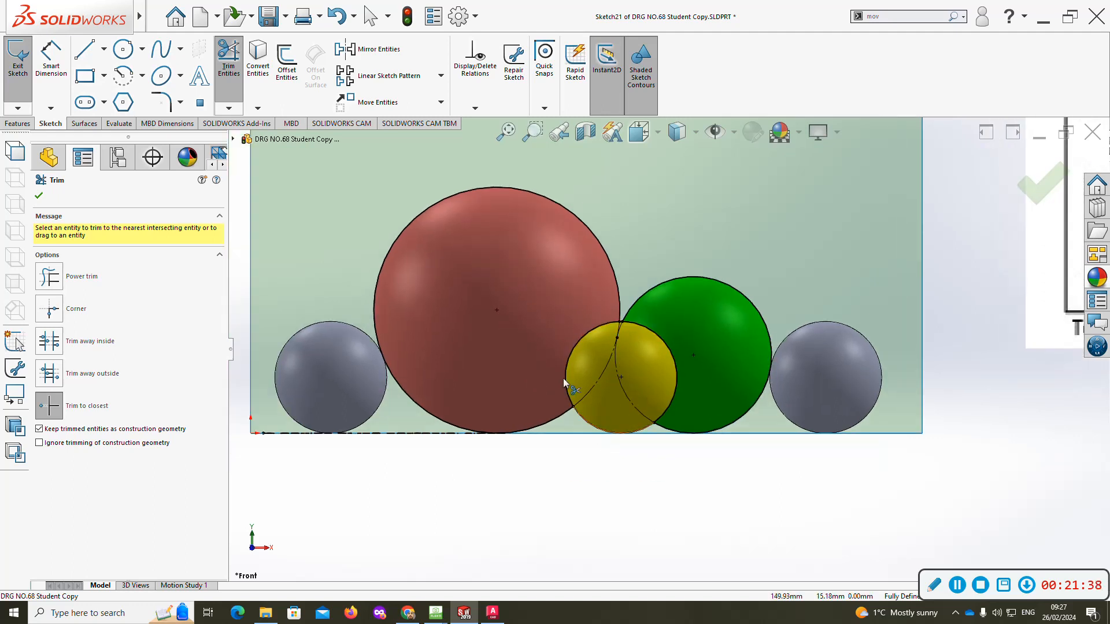
- Draw centerlines from the centre of Sphere A to the centre of Sphere C and on to the centre of Sphere B
click(104, 49)
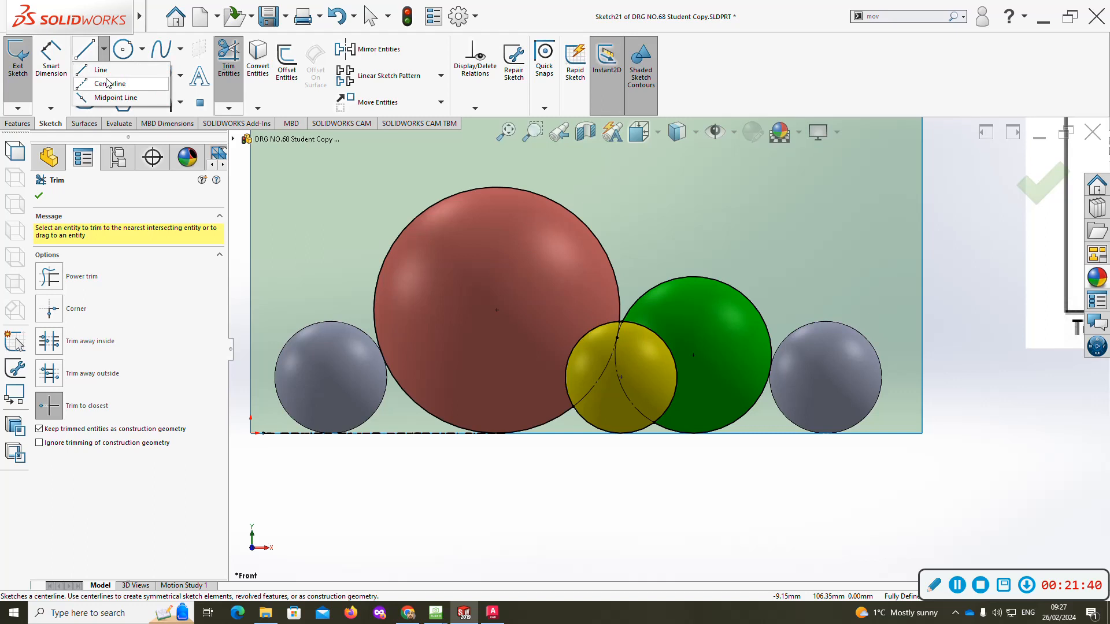
click(107, 84)
click(496, 310)
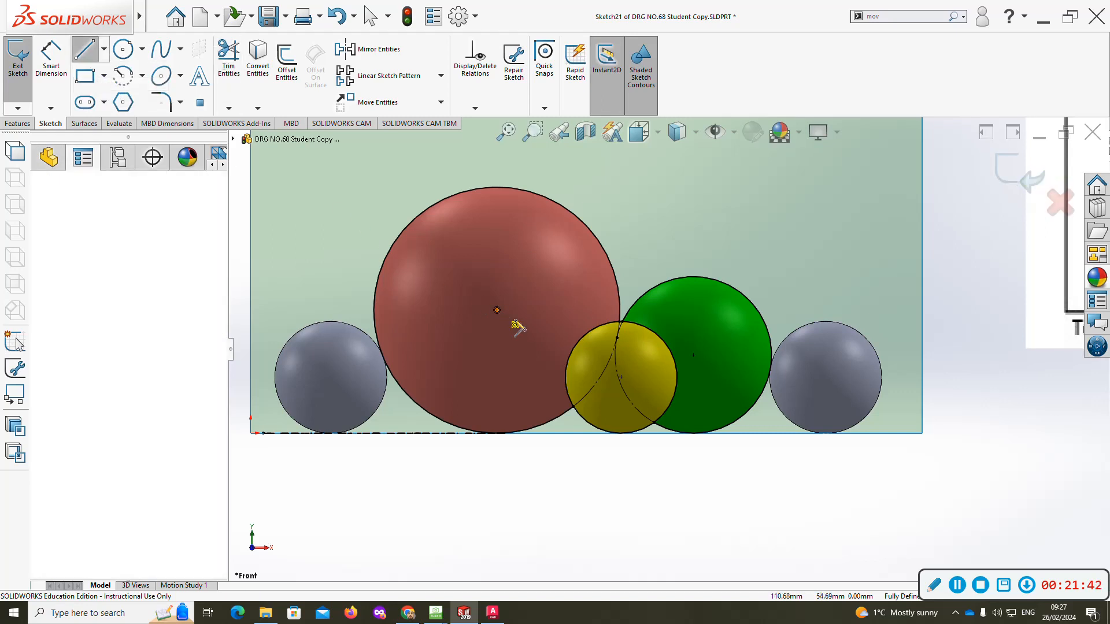
click(621, 378)
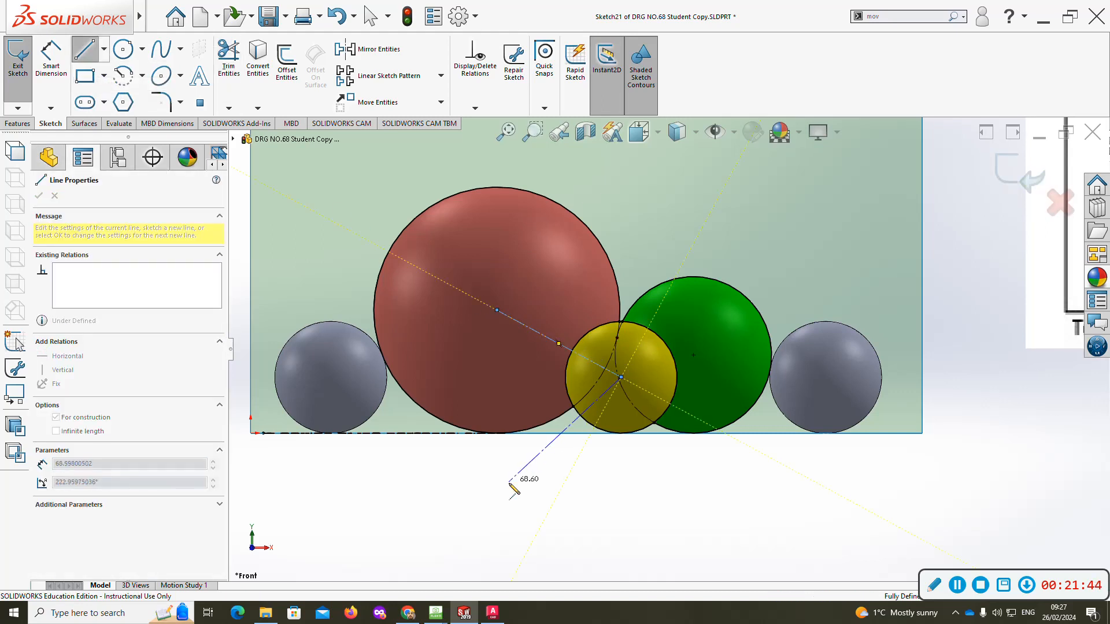
click(694, 356)
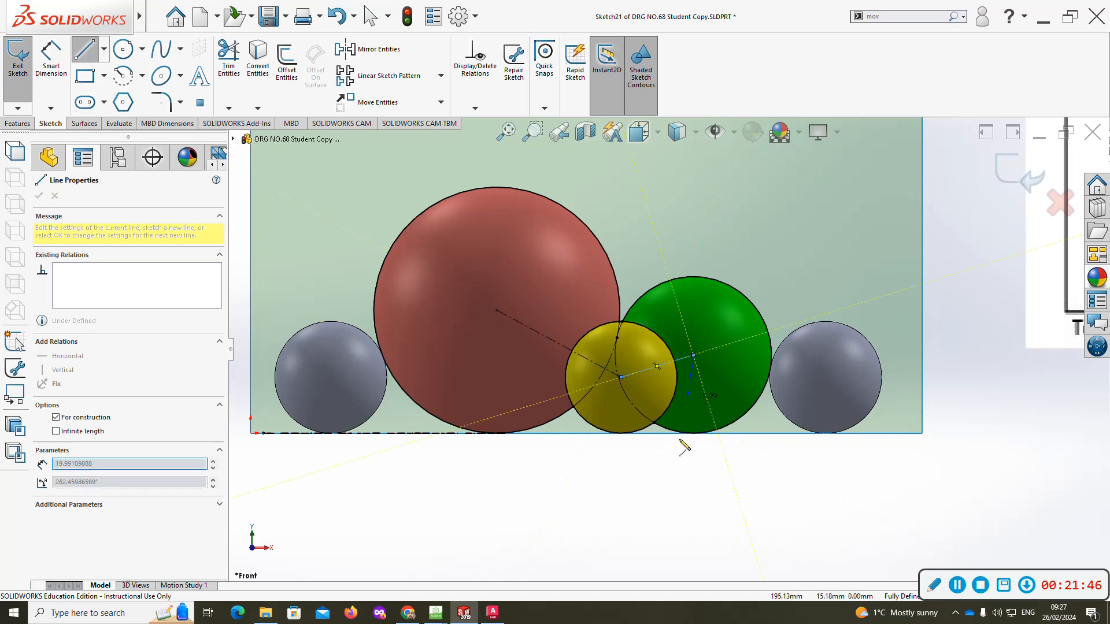
key(Escape)
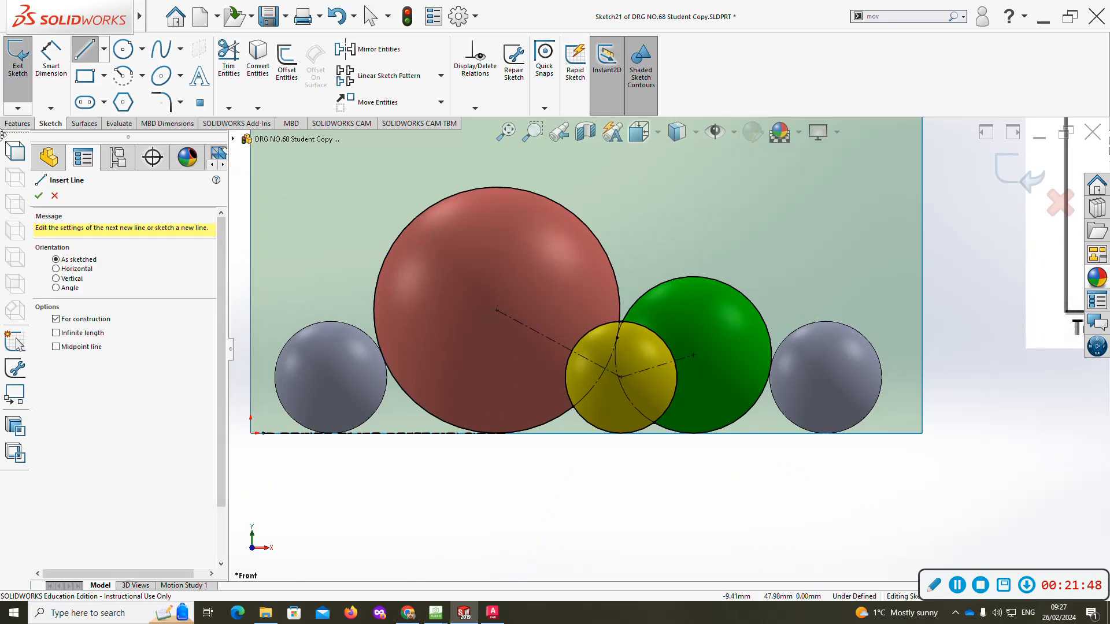
- Show Sketch18 and draw a horizontal centerline from the grey left sphere's contact point with Sphere A to the A–C centerline
click(40, 196)
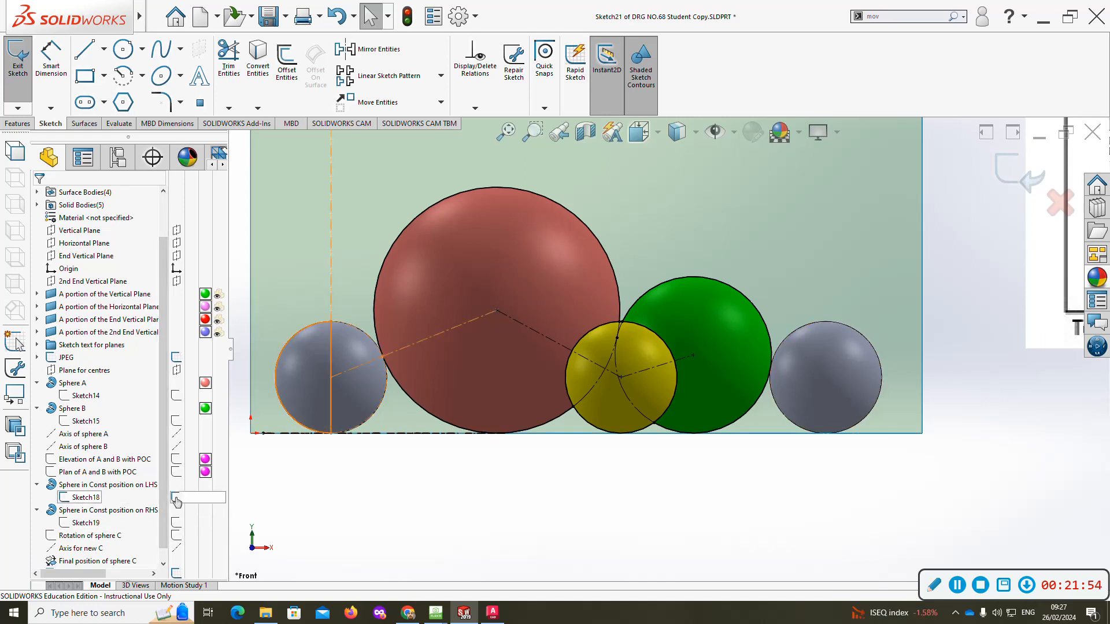
click(104, 49)
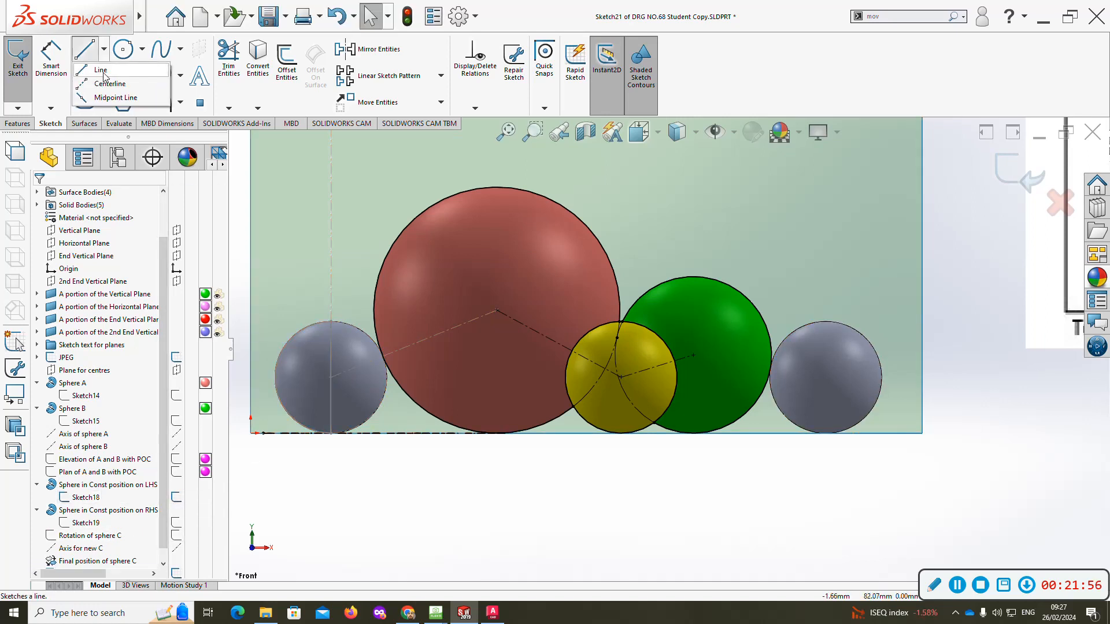
click(109, 84)
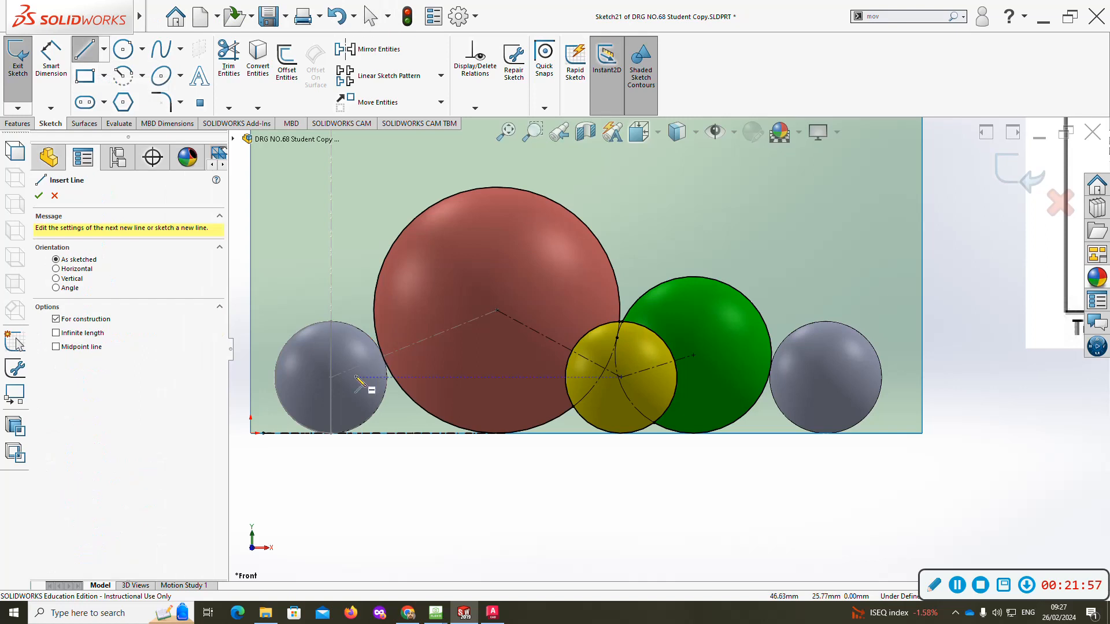
click(383, 357)
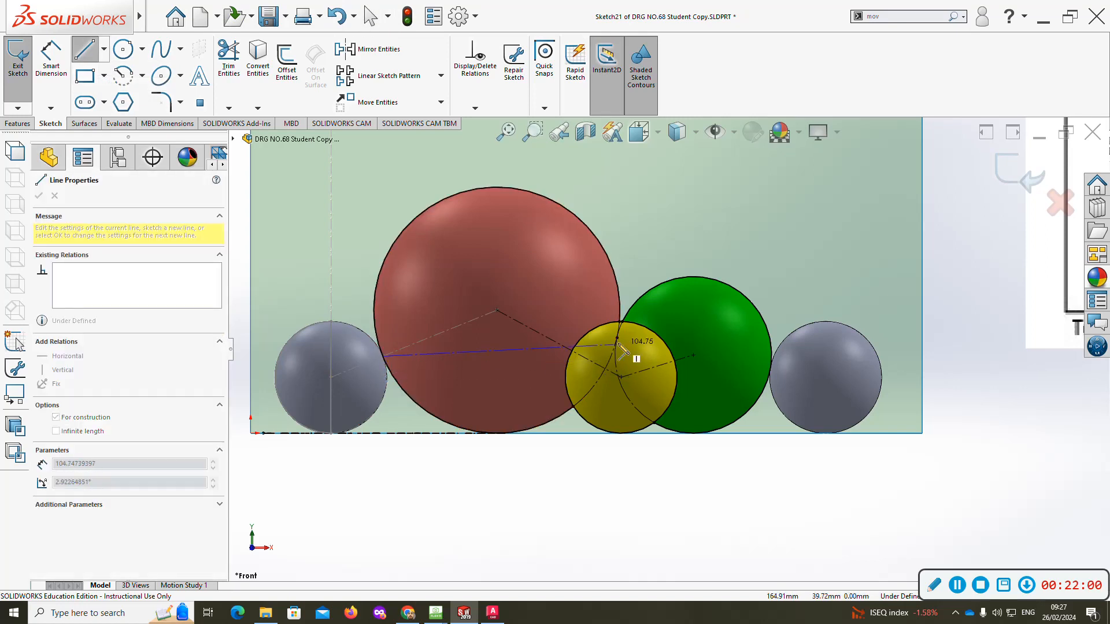
double_click(584, 357)
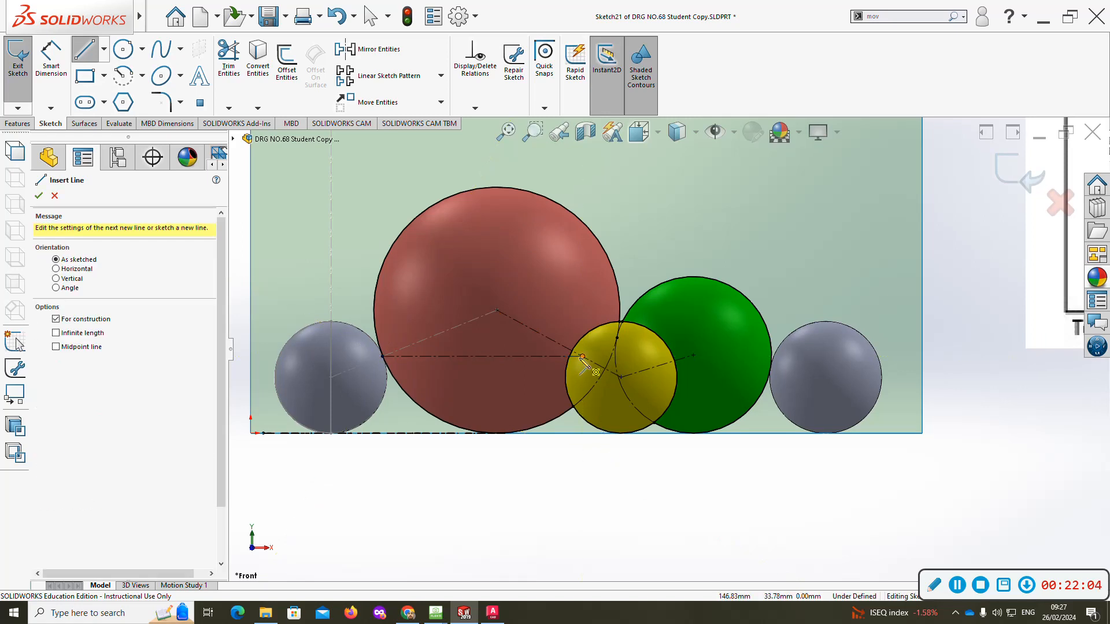
key(Escape)
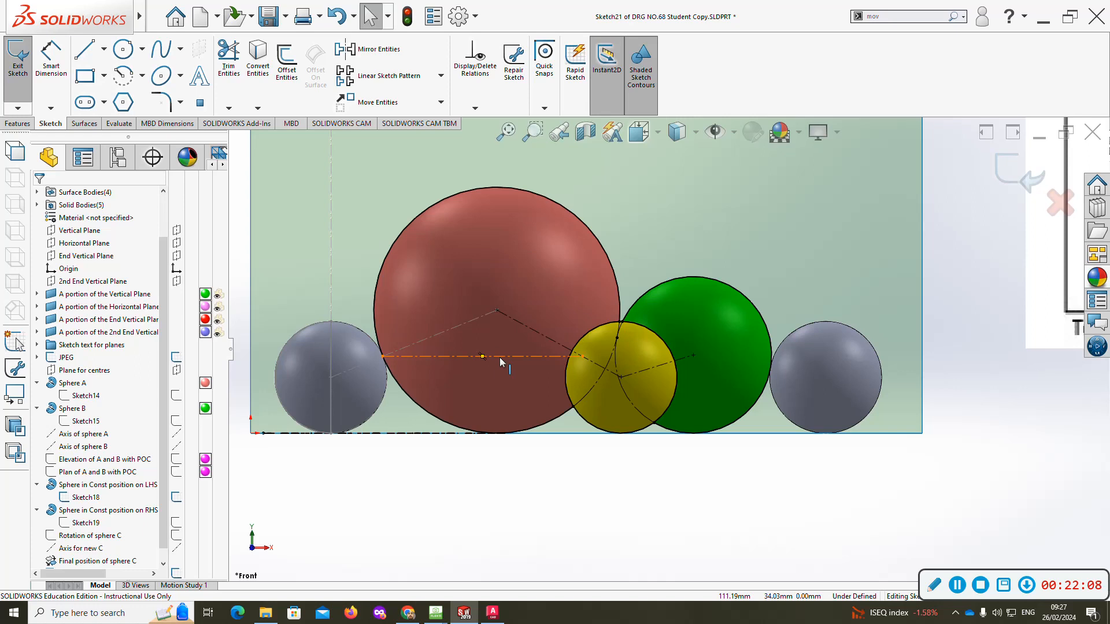
- Show the Rotation of sphere C sketch, inspect it obliquely against the elevation, and return to the front view
click(173, 538)
middle_drag(383, 496, 370, 574)
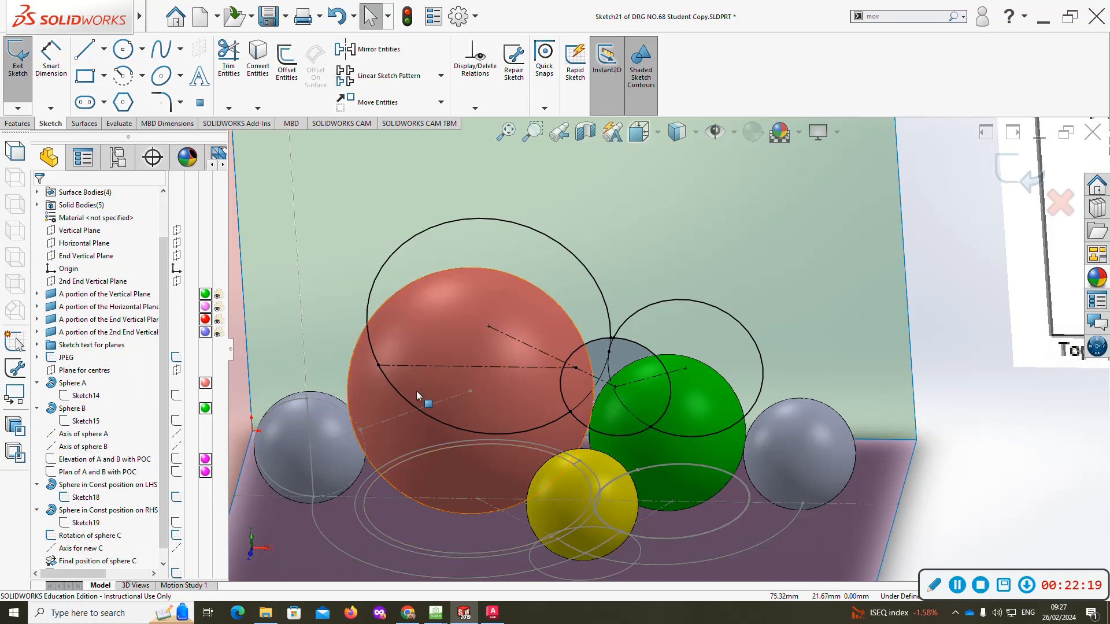
key(ctrl+1)
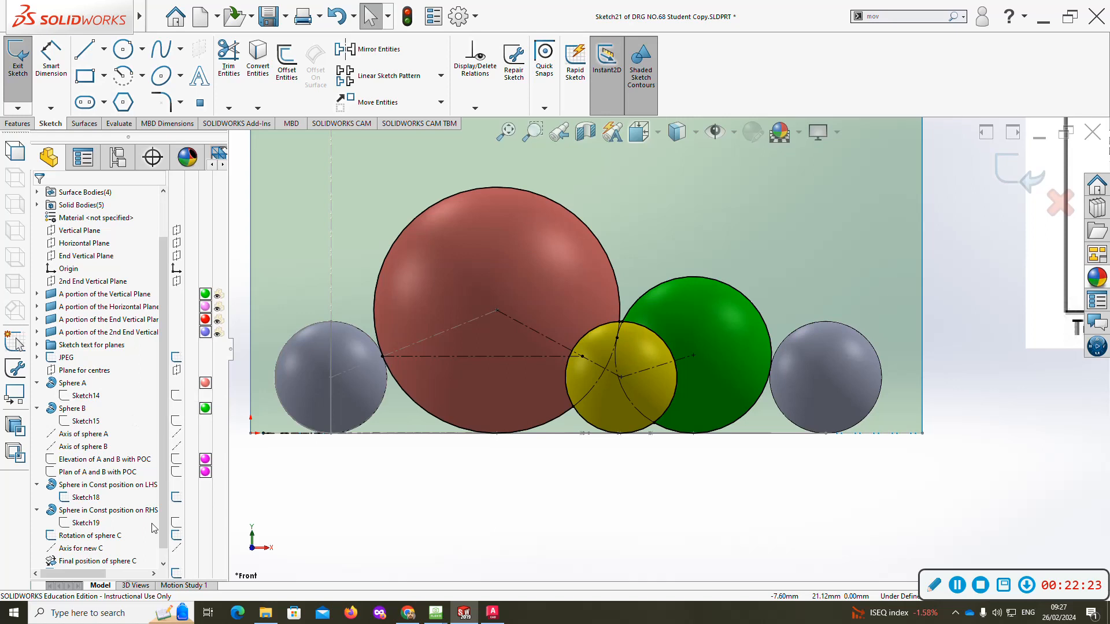
- Show Sketch19 and draw a horizontal centerline from the grey right sphere's contact point with Sphere B into Sphere C
click(176, 524)
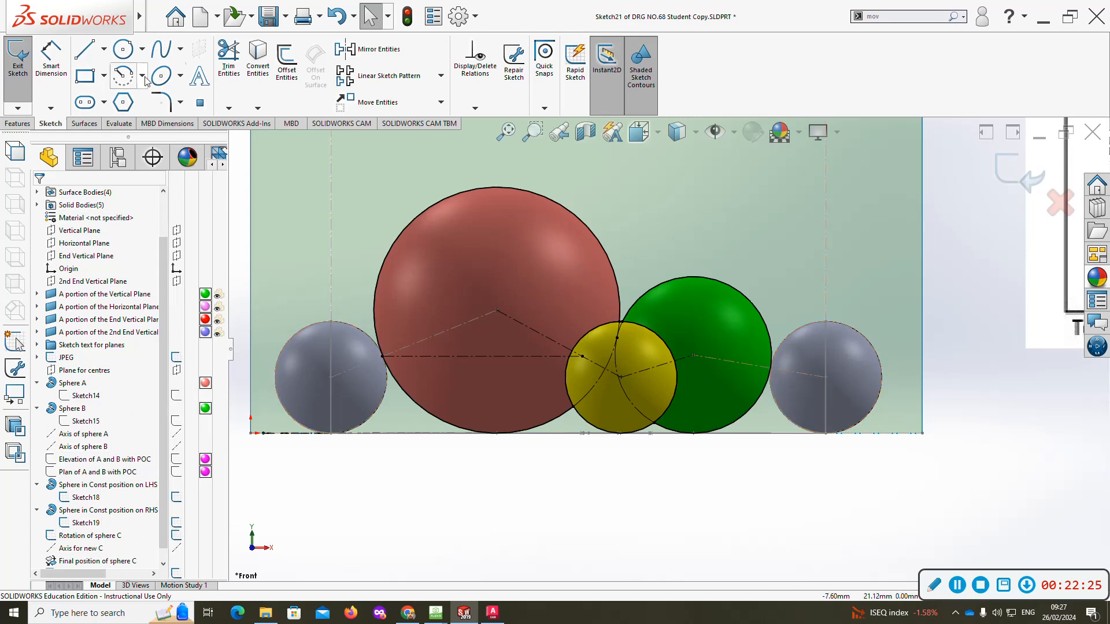
click(104, 49)
click(116, 83)
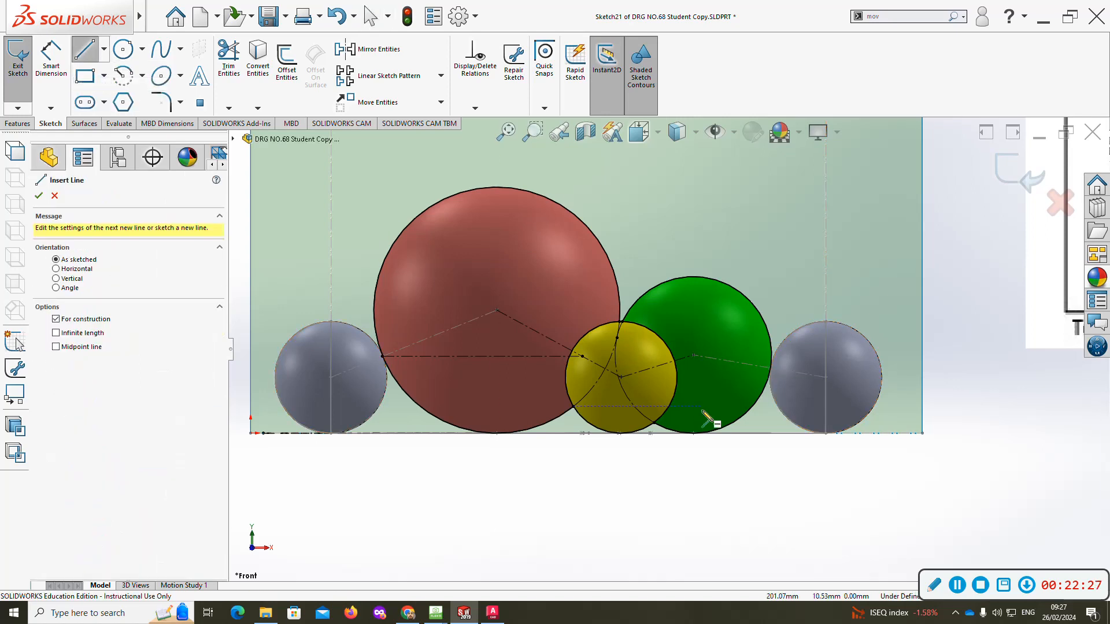
drag(771, 367, 666, 363)
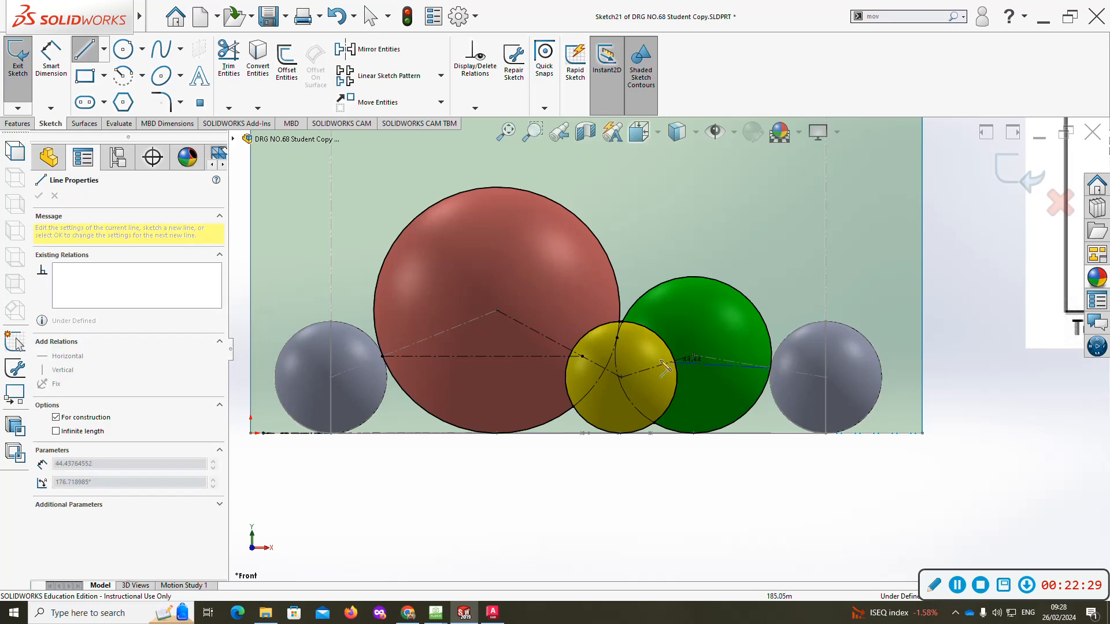
click(628, 368)
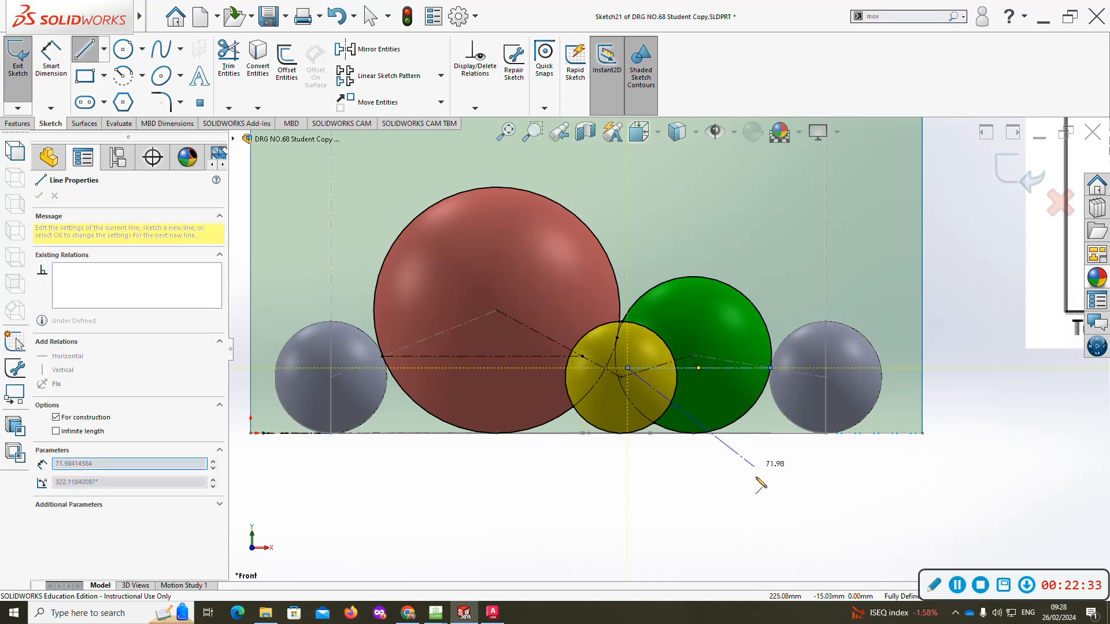
key(Escape)
key(Escape)
- Move the new centerline's free endpoint onto the centerline joining Spheres C and B, and check its coincident relation
drag(627, 367, 651, 371)
scroll(674, 459, down, 3)
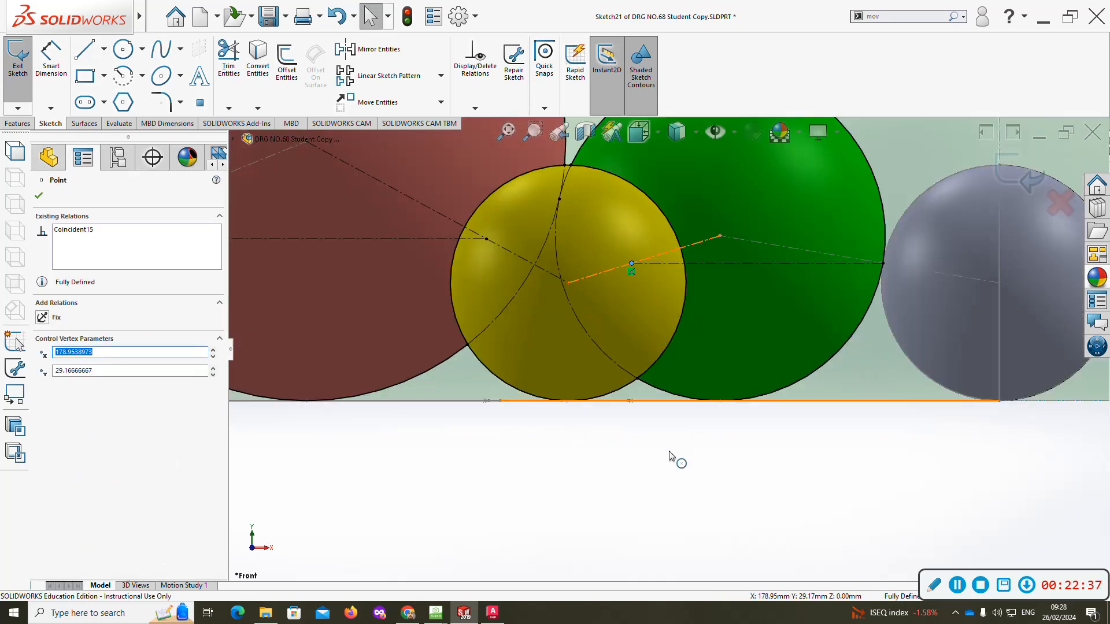
key(Escape)
click(630, 263)
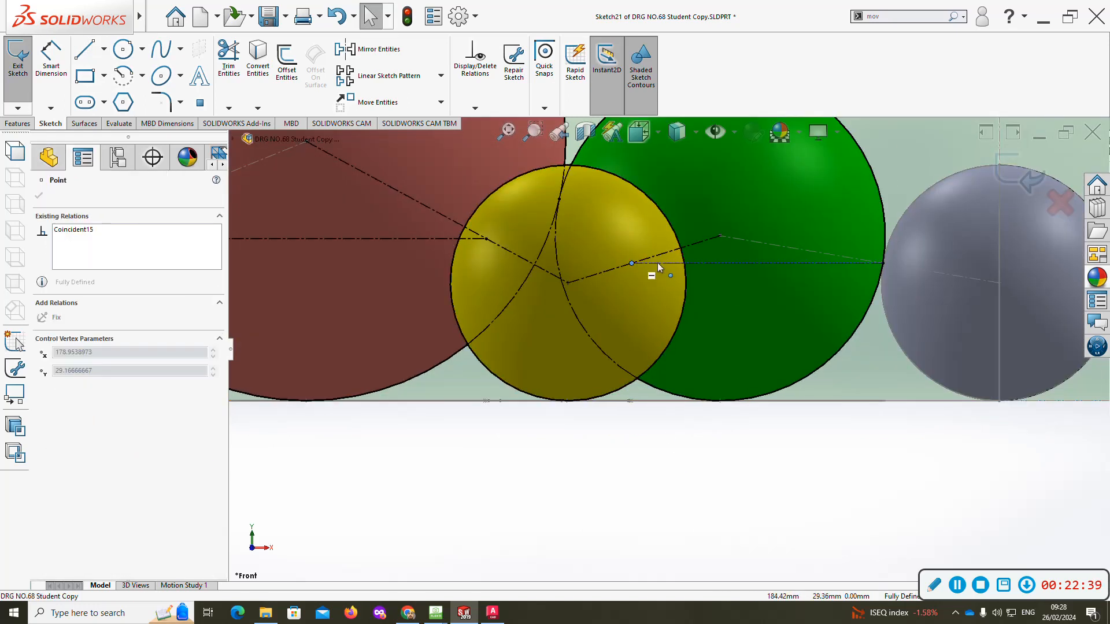
click(677, 498)
scroll(626, 332, up, 5)
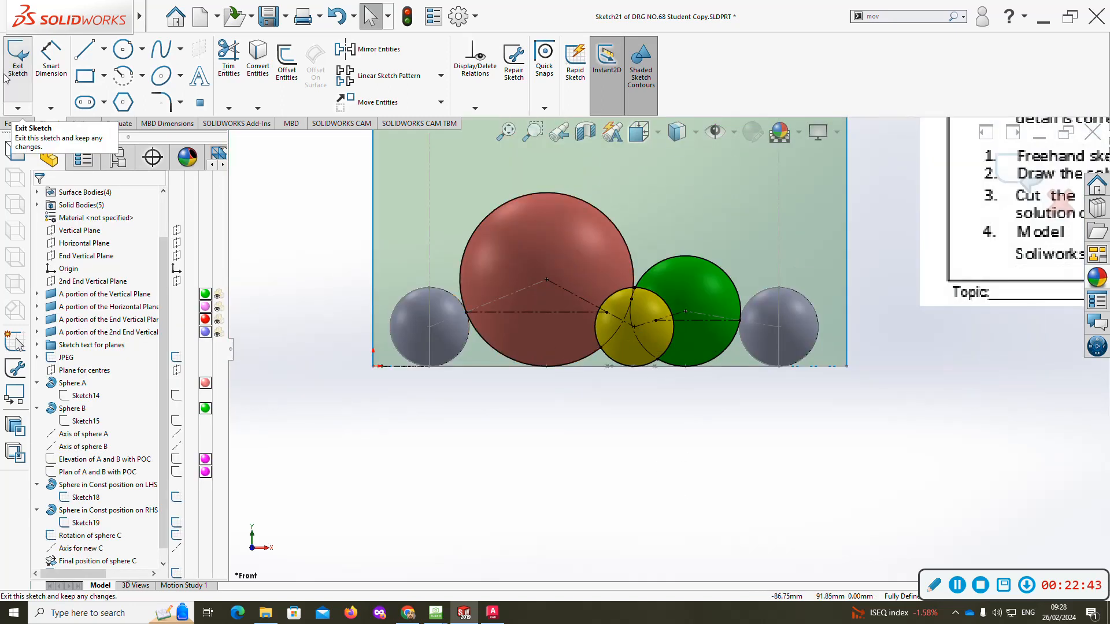
- Convert the arcs of both grey spheres and their centre-to-centre lines from Sketch18 and Sketch19 into the elevation sketch
click(258, 58)
click(453, 300)
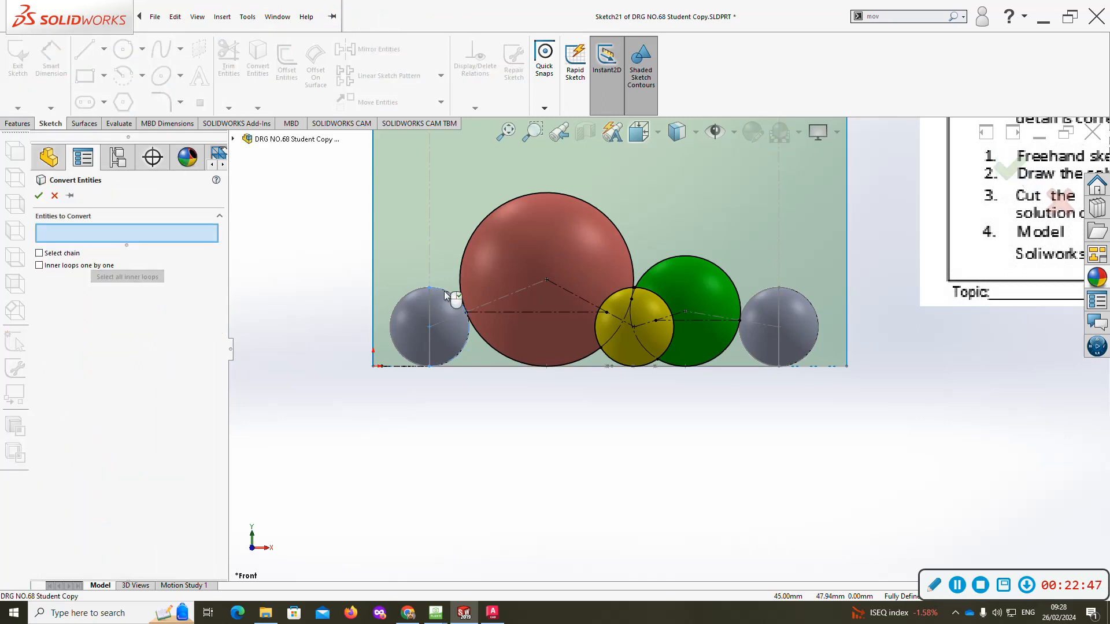
click(427, 296)
click(494, 302)
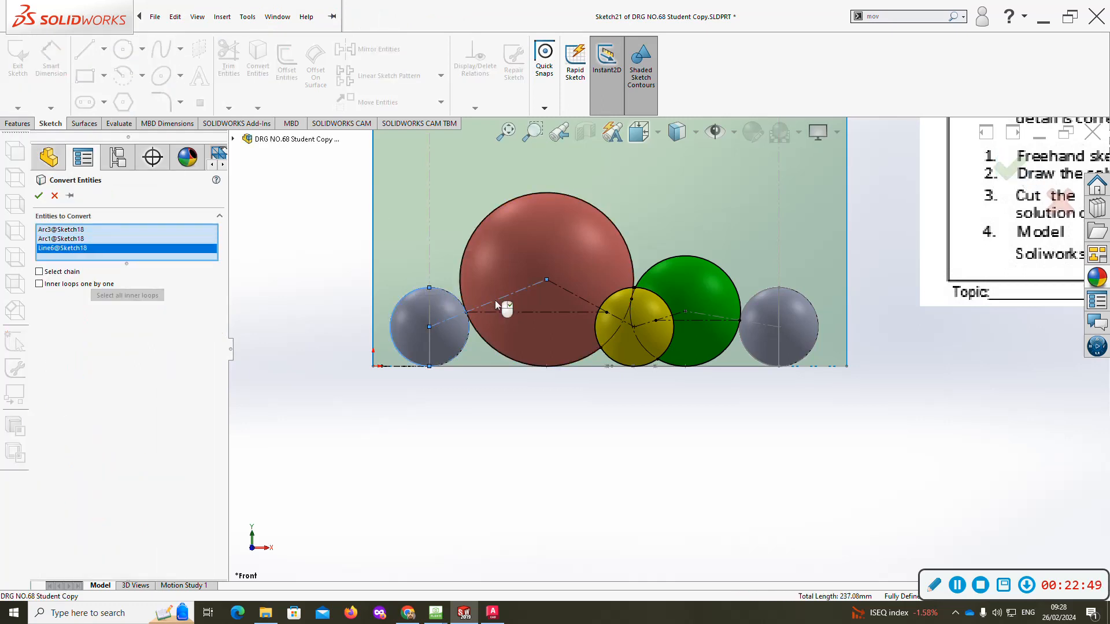
click(768, 291)
click(801, 297)
click(762, 328)
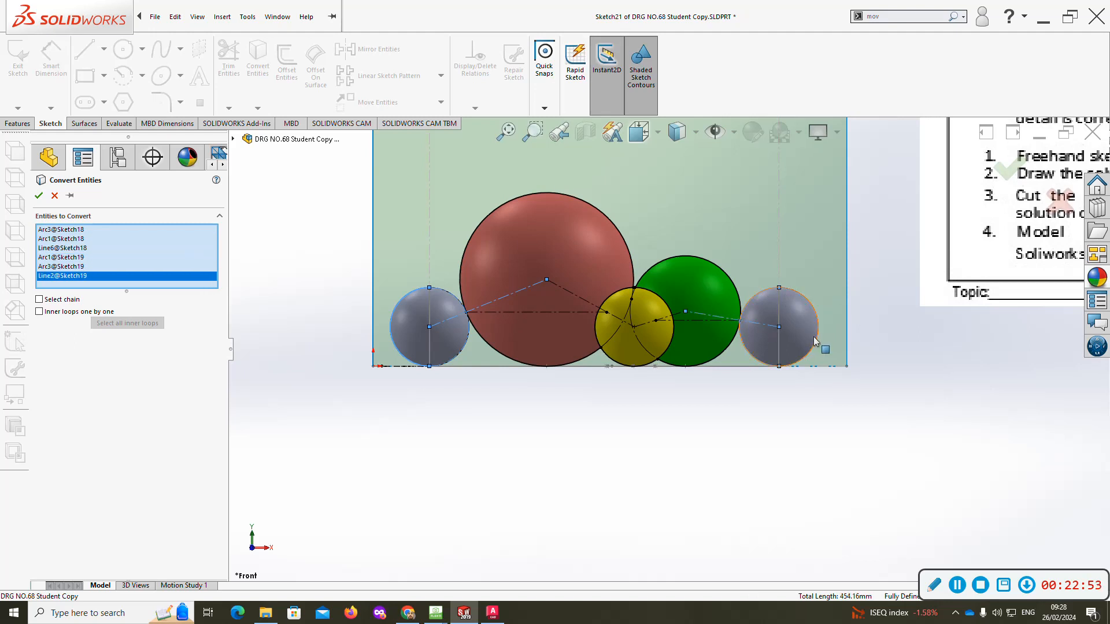
click(39, 195)
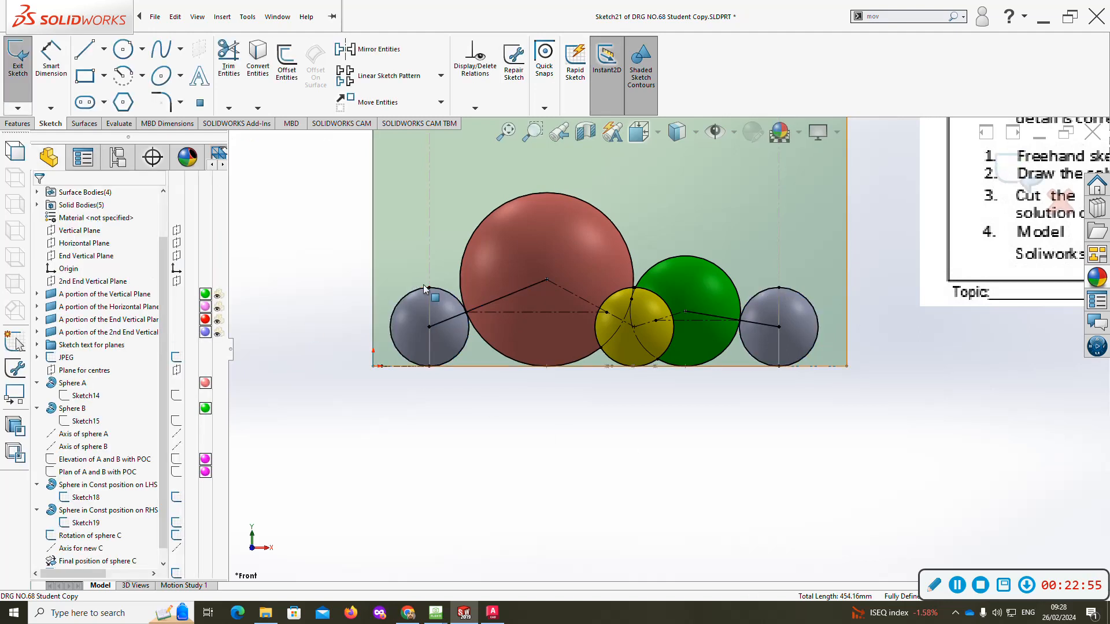
- Change the converted grey-sphere arcs and centre-to-centre lines to construction geometry and exit the elevation sketch
click(451, 298)
ctrl+click(451, 319)
ctrl+click(465, 317)
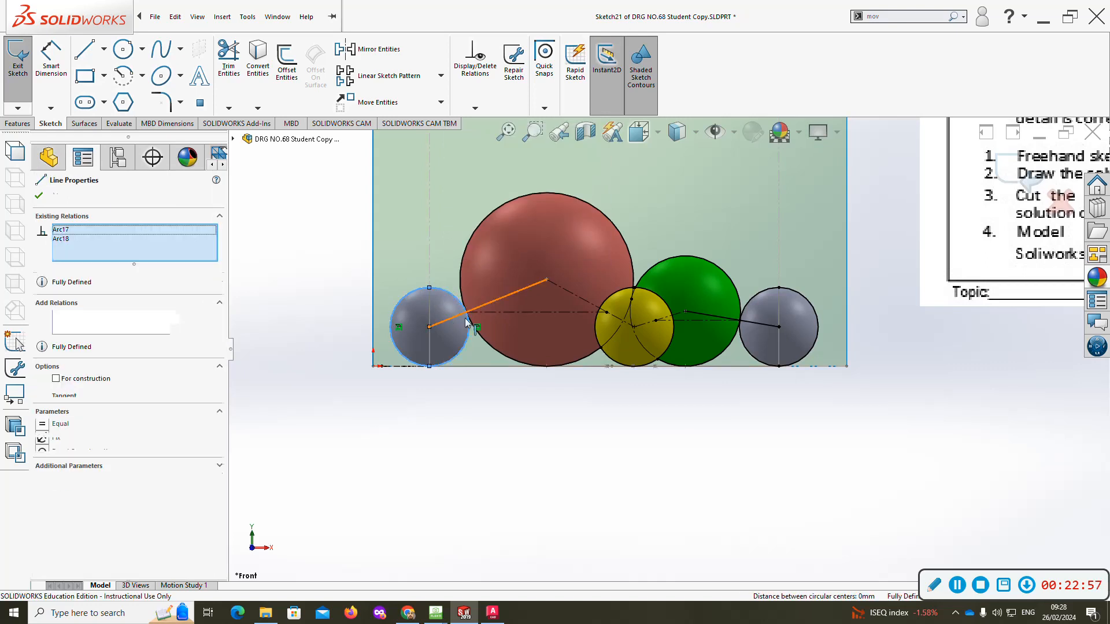
ctrl+click(715, 320)
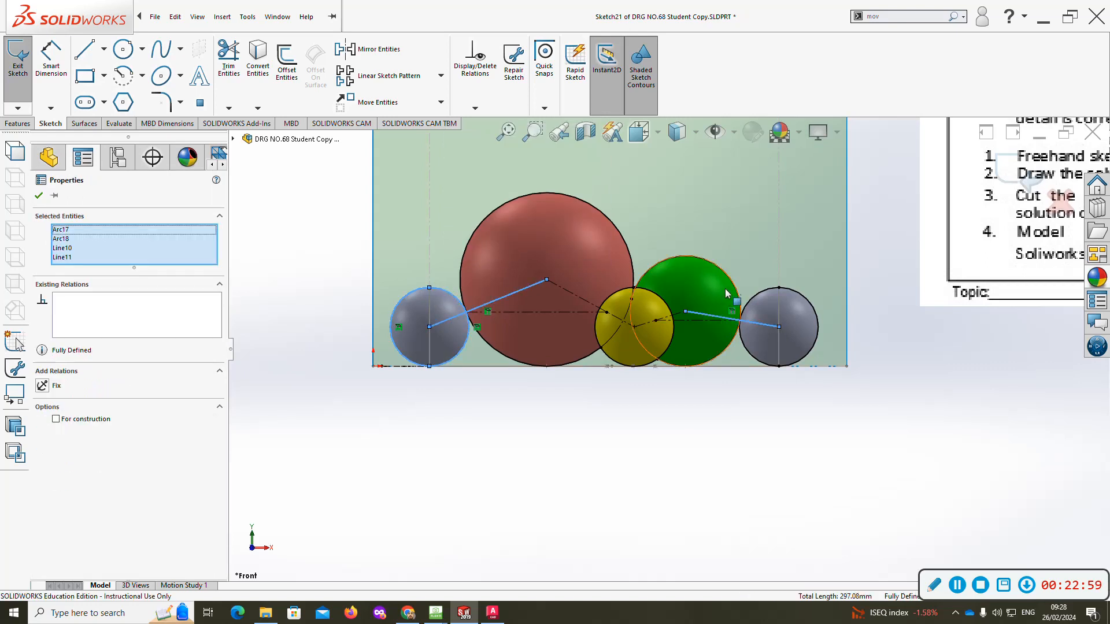
ctrl+click(761, 298)
click(56, 437)
click(18, 55)
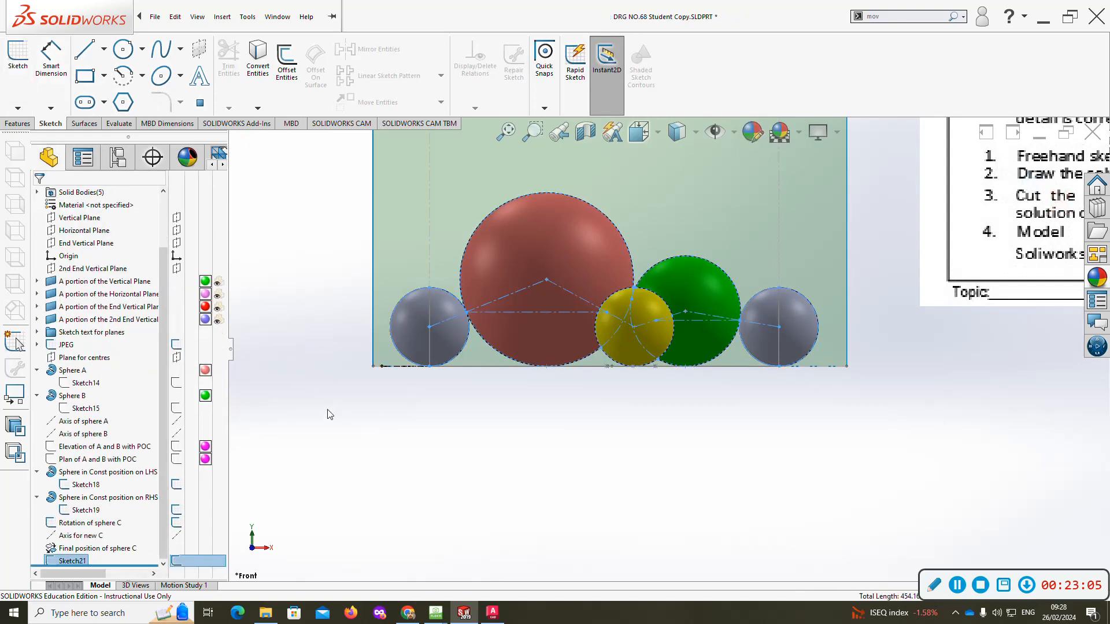
- View the Horizontal Plane face-on and start a new sketch on it
click(74, 244)
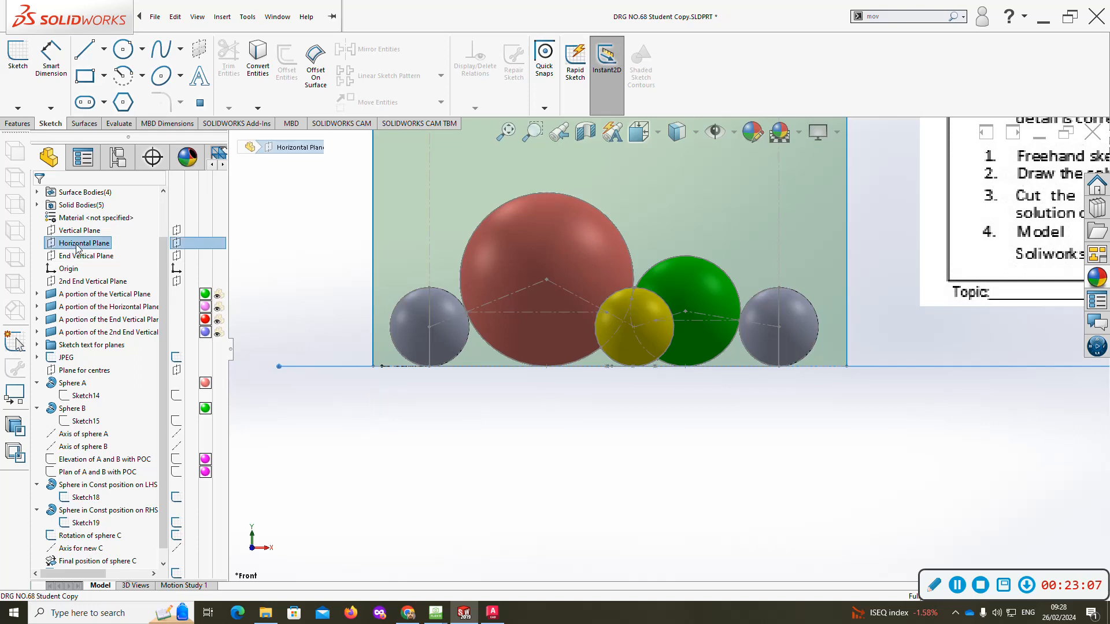
click(145, 234)
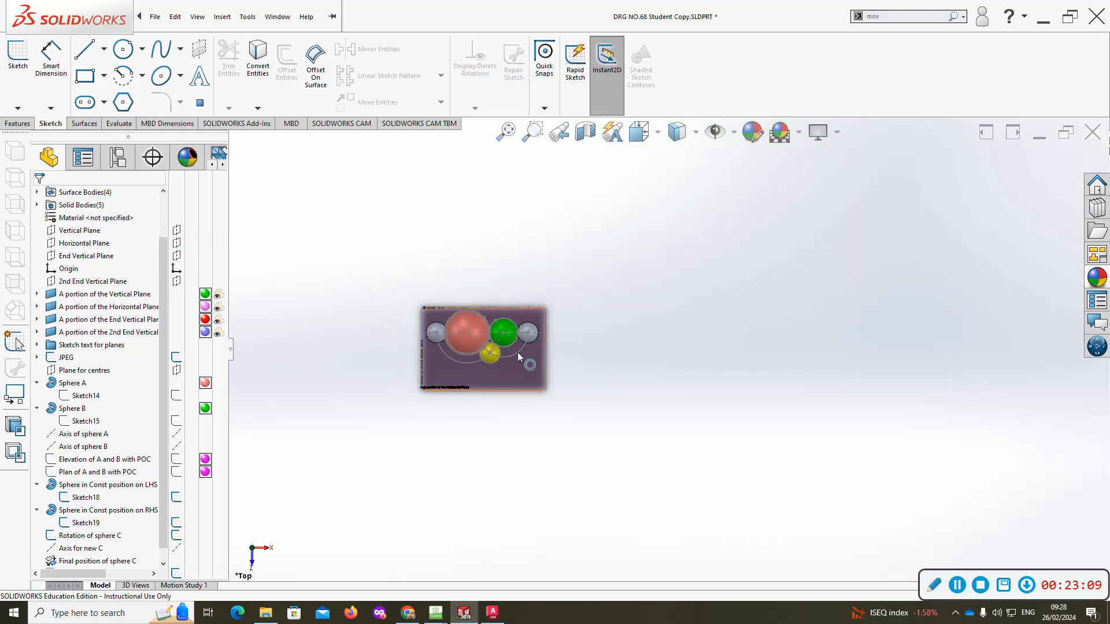
scroll(515, 335, down, 8)
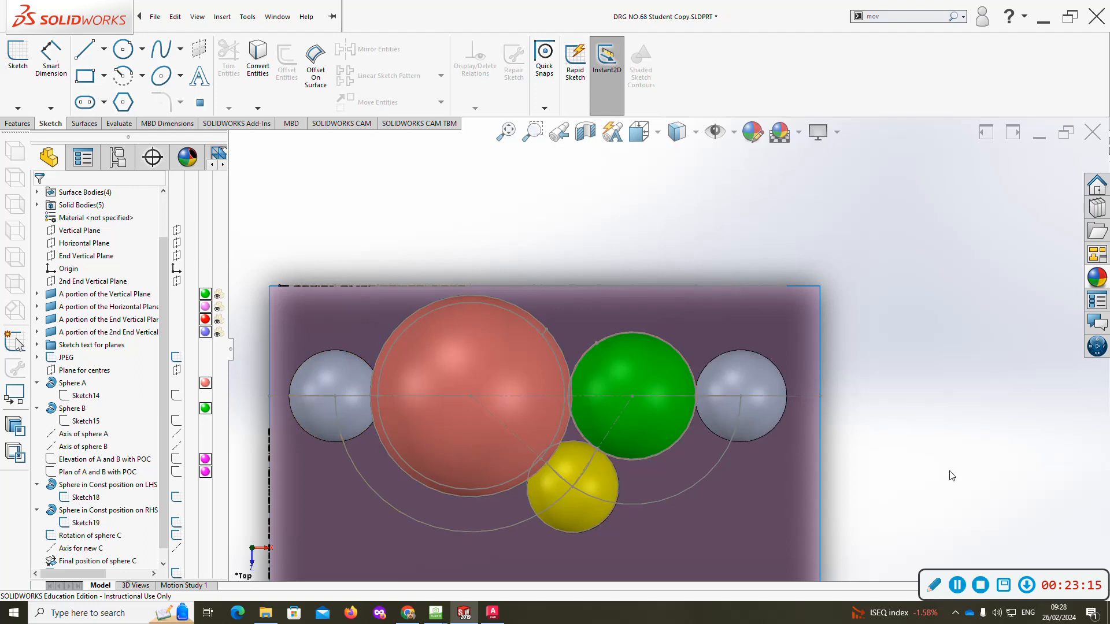
click(20, 68)
click(233, 139)
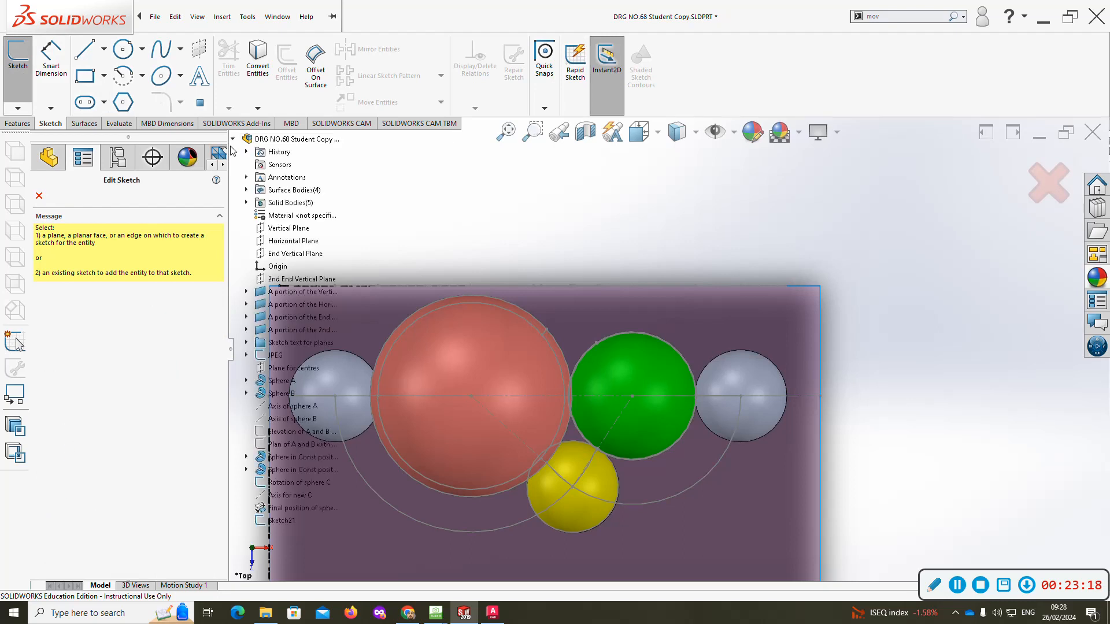
click(278, 244)
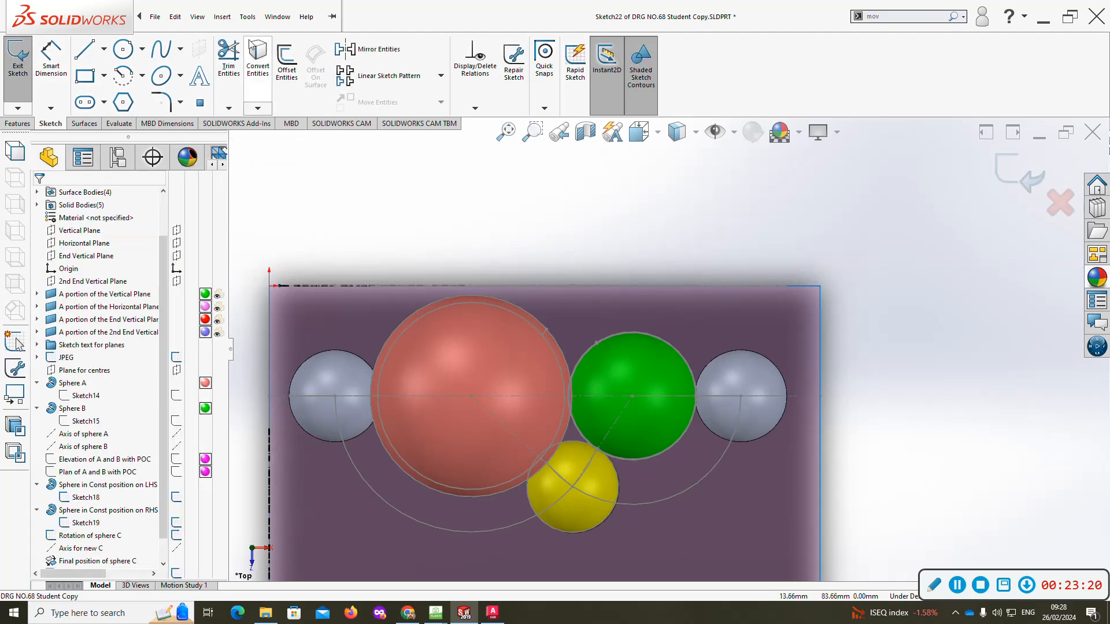
- Convert the circles of Spheres A and B from the Rotation of sphere C sketch and the yellow Sphere C's silhouette
click(258, 58)
click(467, 301)
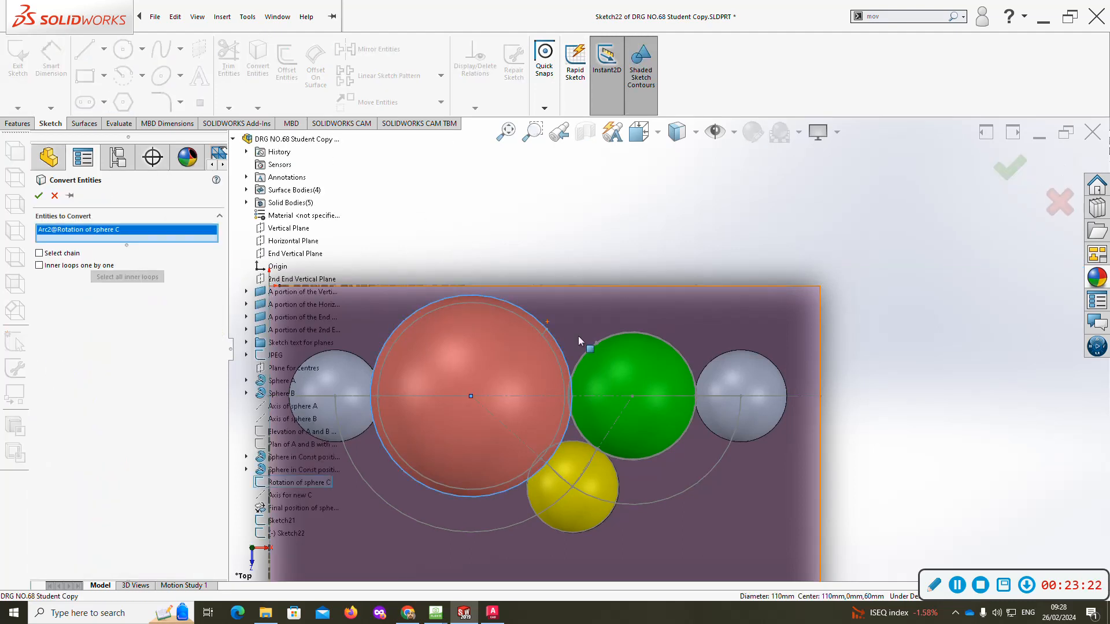
click(584, 354)
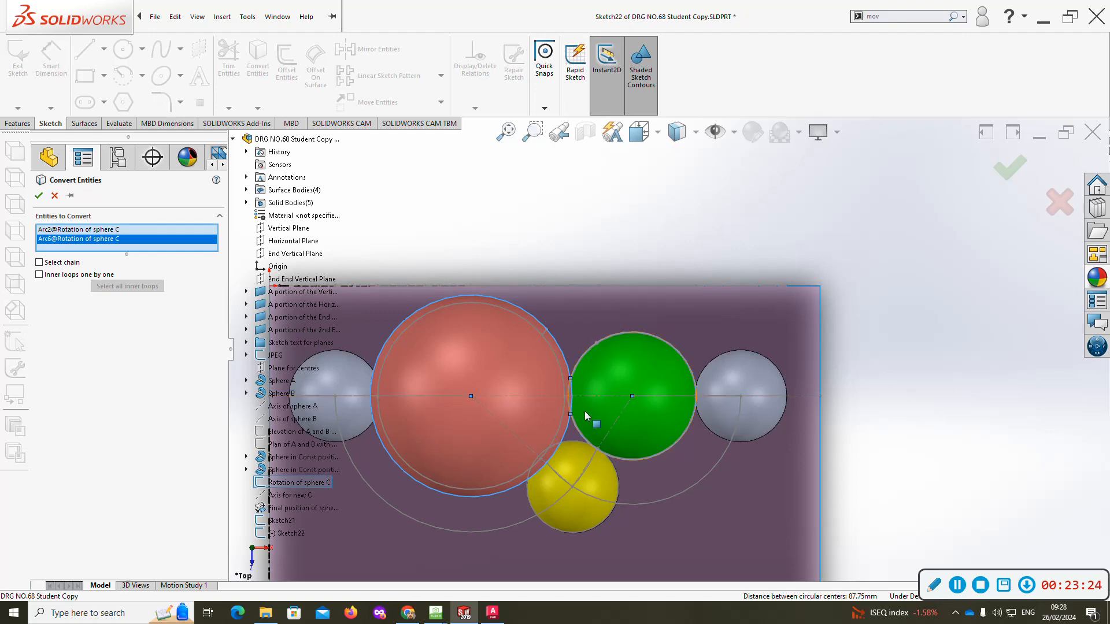
scroll(630, 452, down, 3)
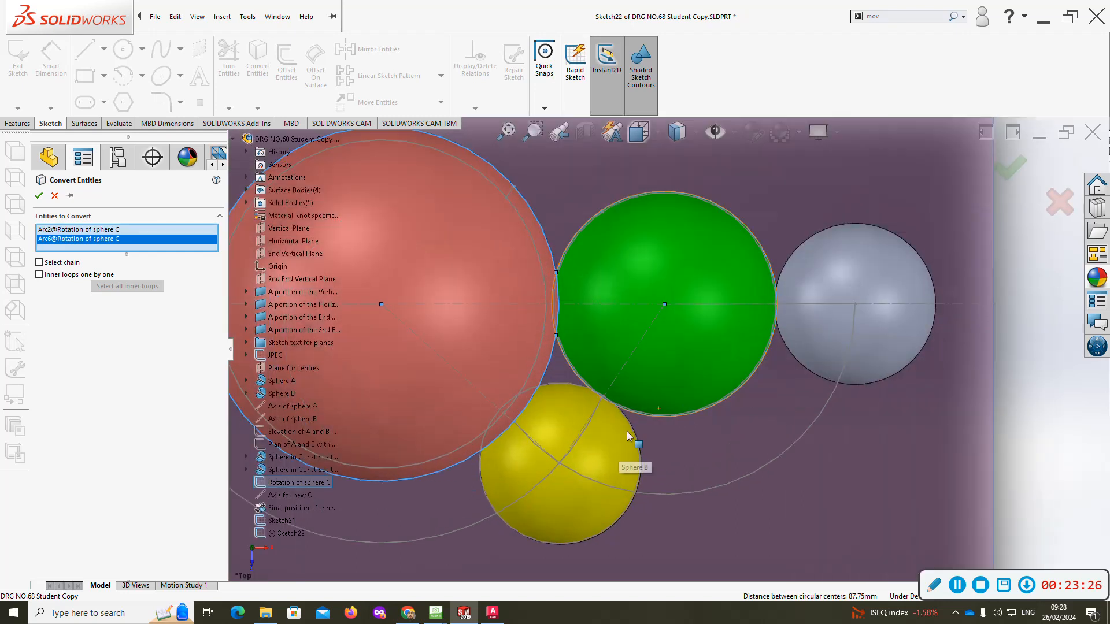
scroll(660, 415, down, 2)
click(604, 414)
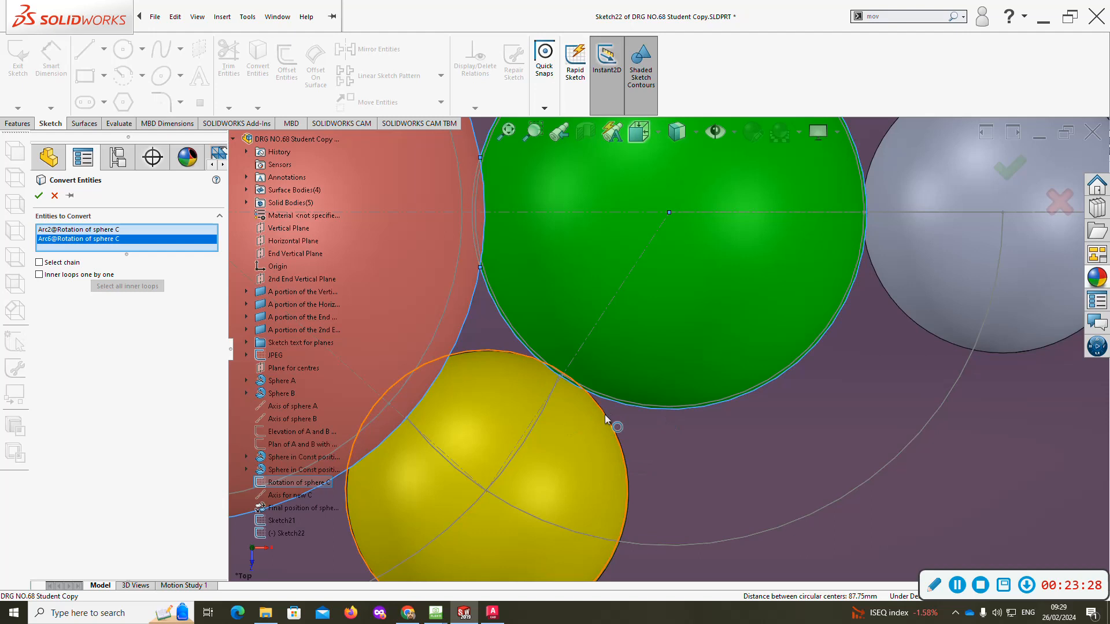
right_click(605, 414)
scroll(578, 408, up, 3)
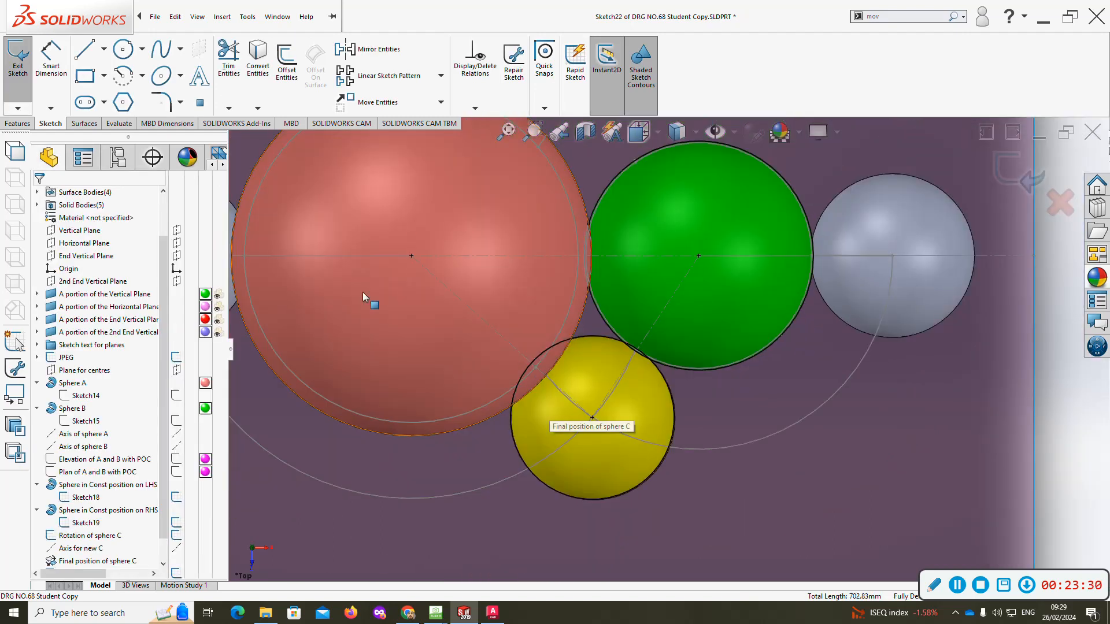
- Trim Sphere C's circle where Spheres A and B overlap it, keeping the trimmed portions as construction geometry
click(229, 55)
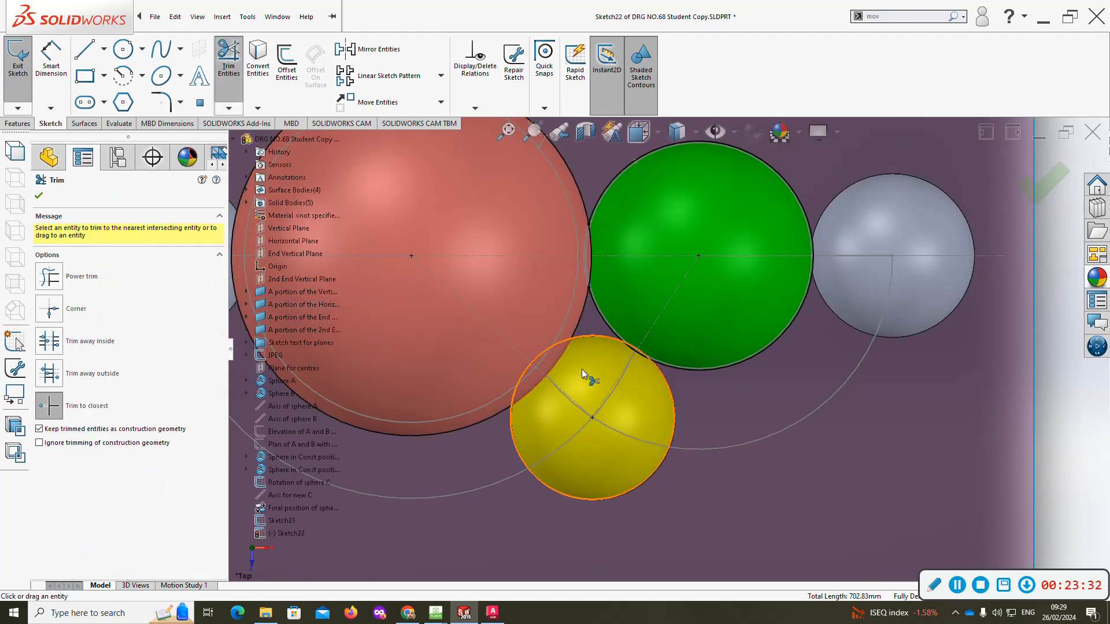
click(526, 366)
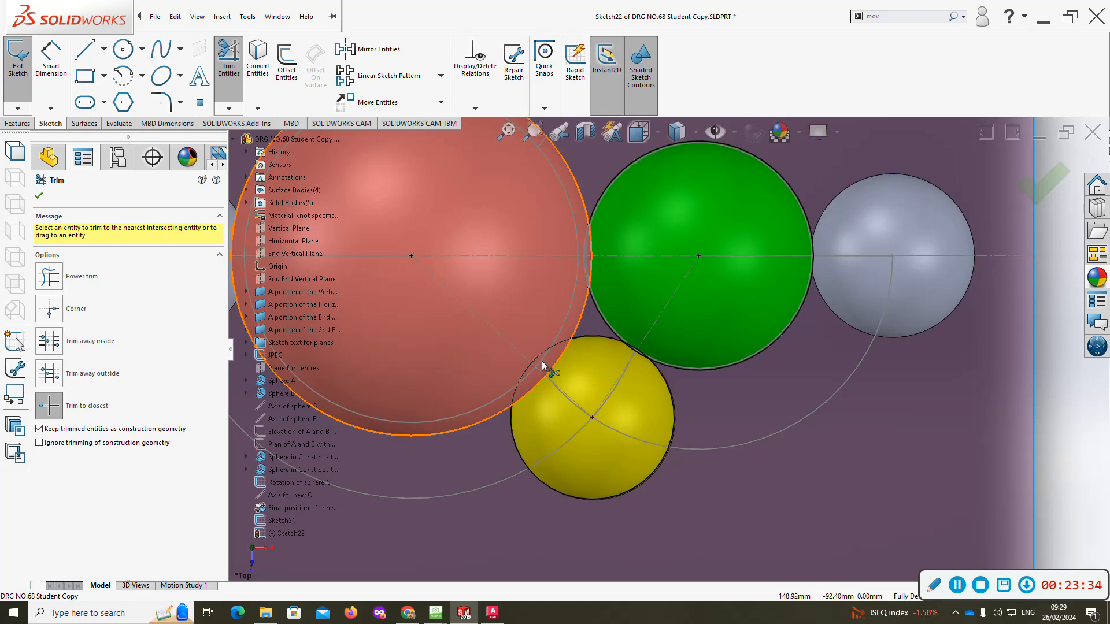
click(641, 350)
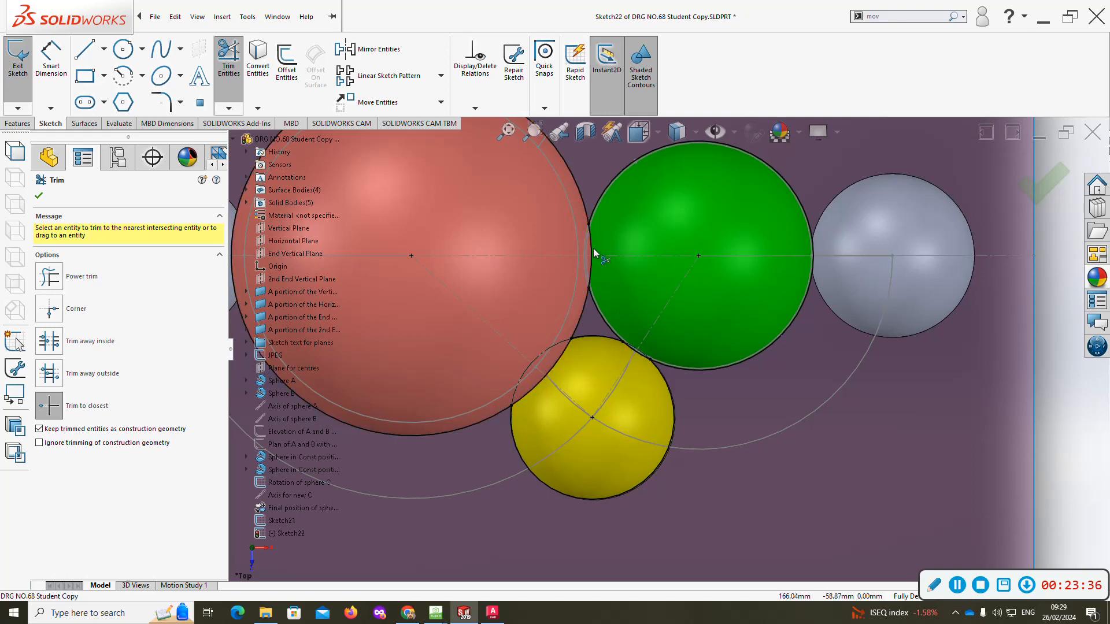
click(258, 58)
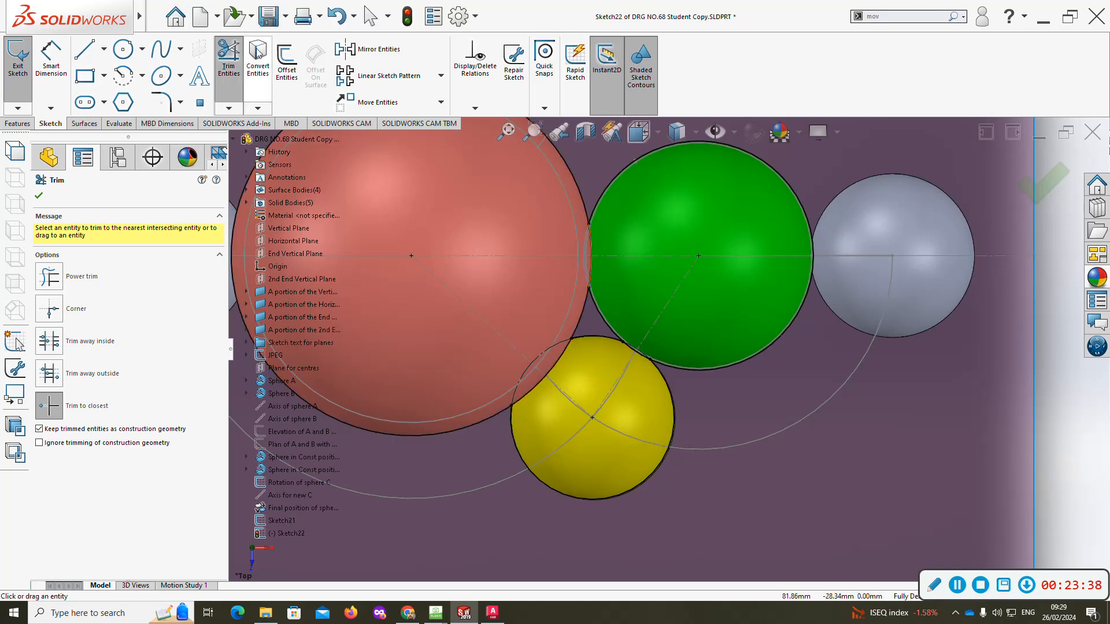
- Change the short arc of Sphere B that lies inside Sphere A's outline to construction geometry
scroll(588, 231, down, 4)
click(574, 216)
key(Return)
click(572, 219)
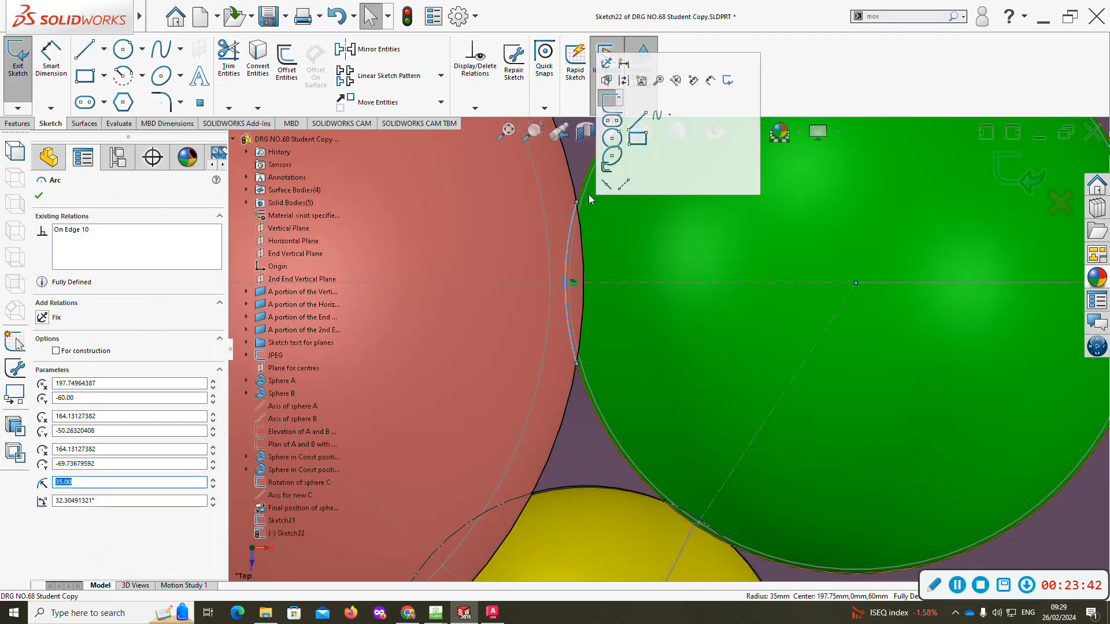
click(624, 81)
- Convert the grey-sphere circles, rotation arcs, centre-to-centre lines and inner circles of Spheres A and B from the Rotation of sphere C sketch
scroll(647, 323, up, 4)
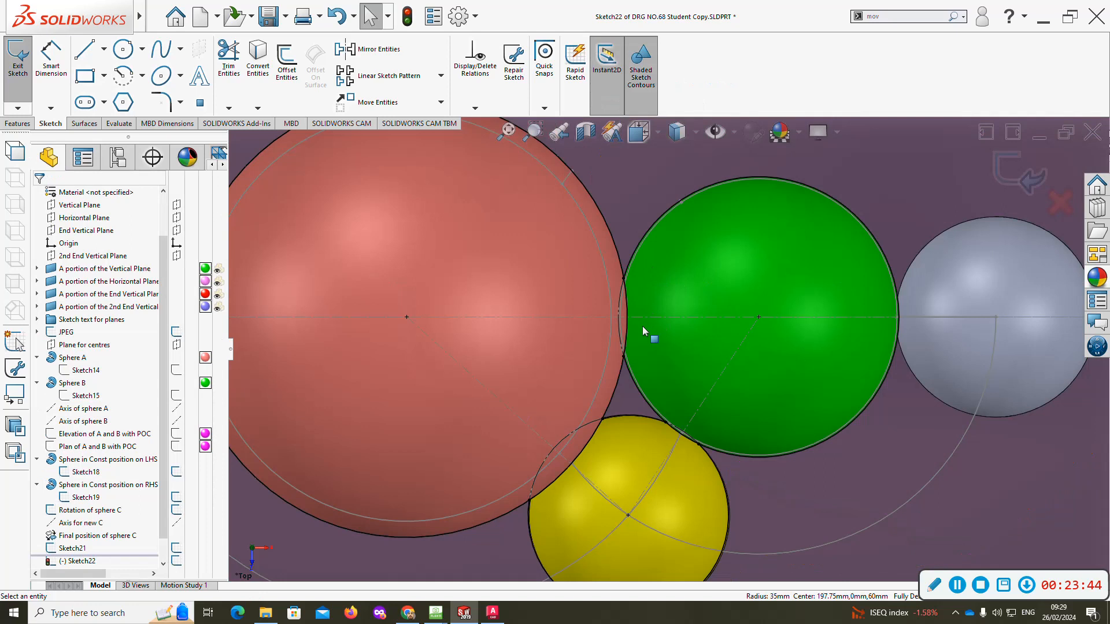
scroll(647, 329, up, 3)
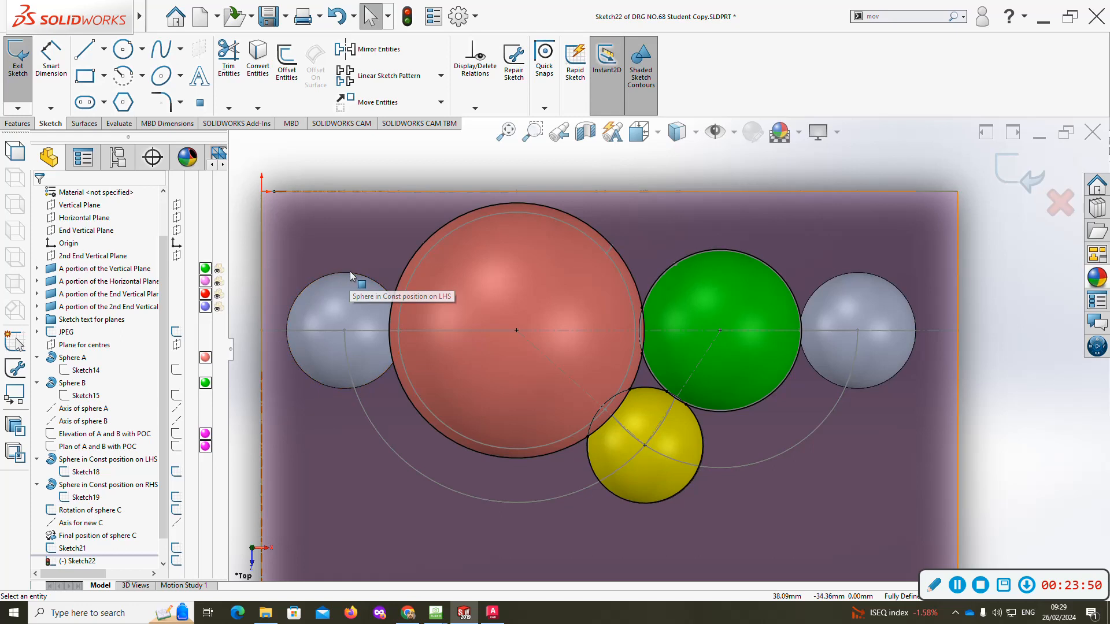
click(371, 422)
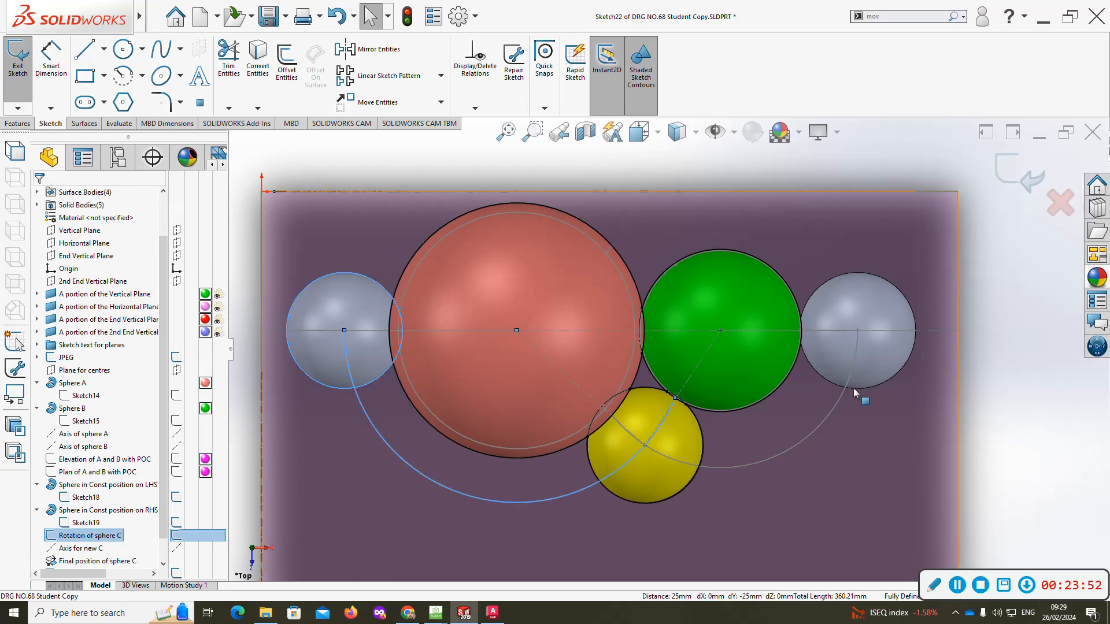
ctrl+click(836, 384)
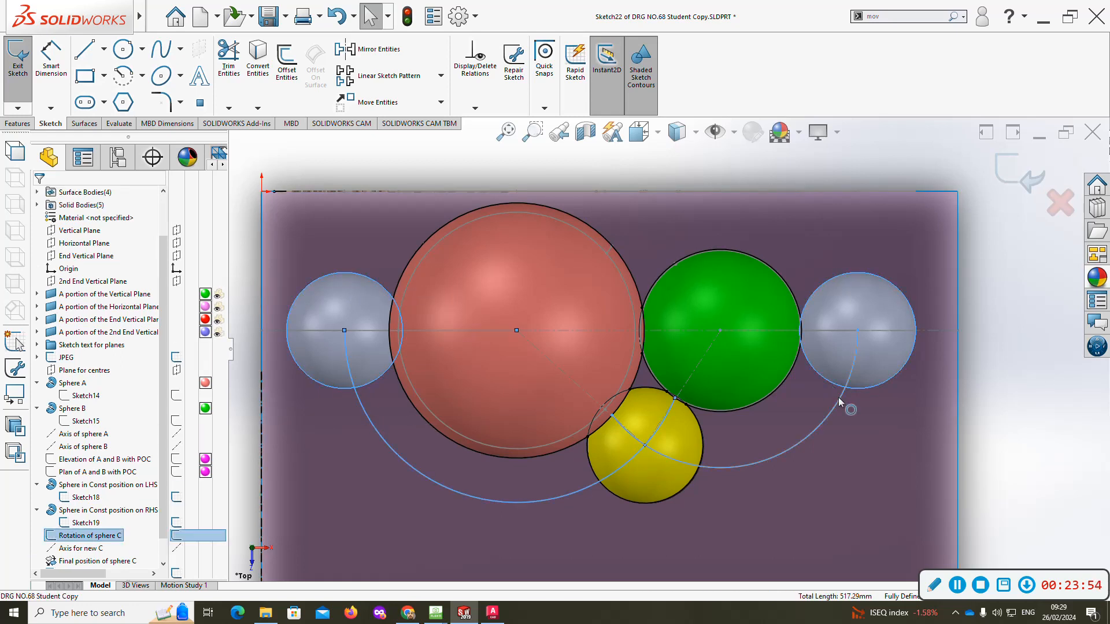
ctrl+click(704, 354)
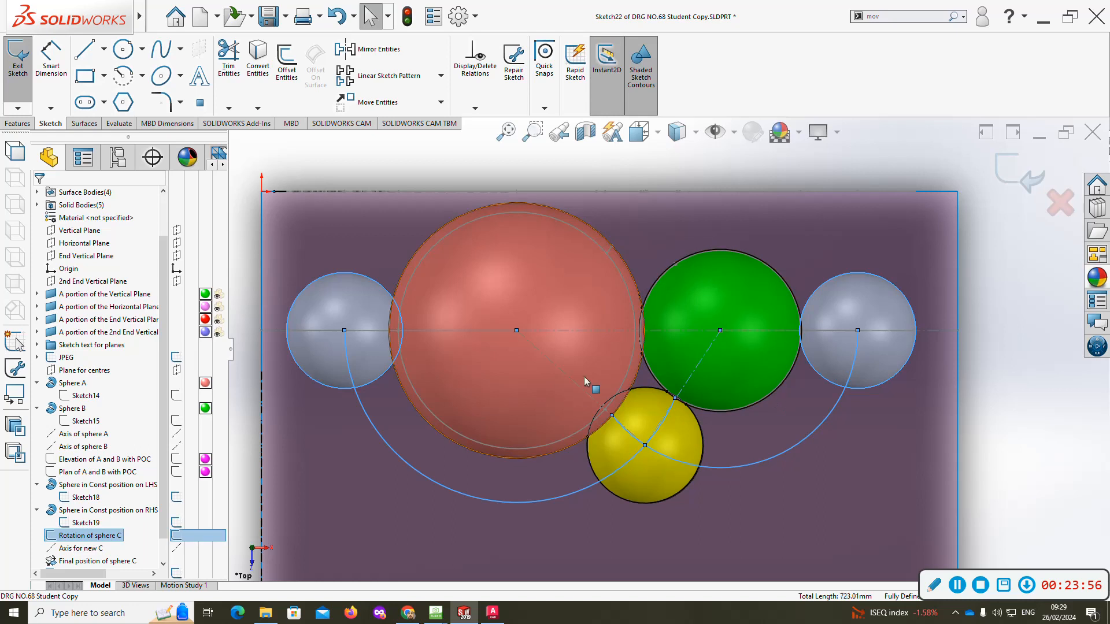
ctrl+click(571, 384)
ctrl+click(567, 436)
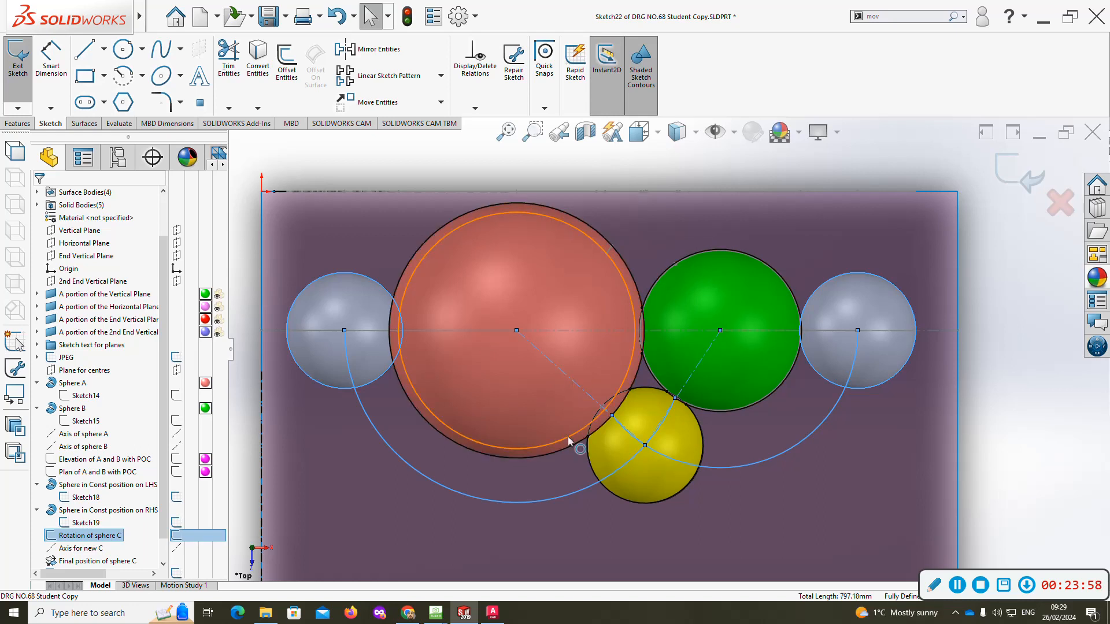
ctrl+click(728, 407)
click(779, 272)
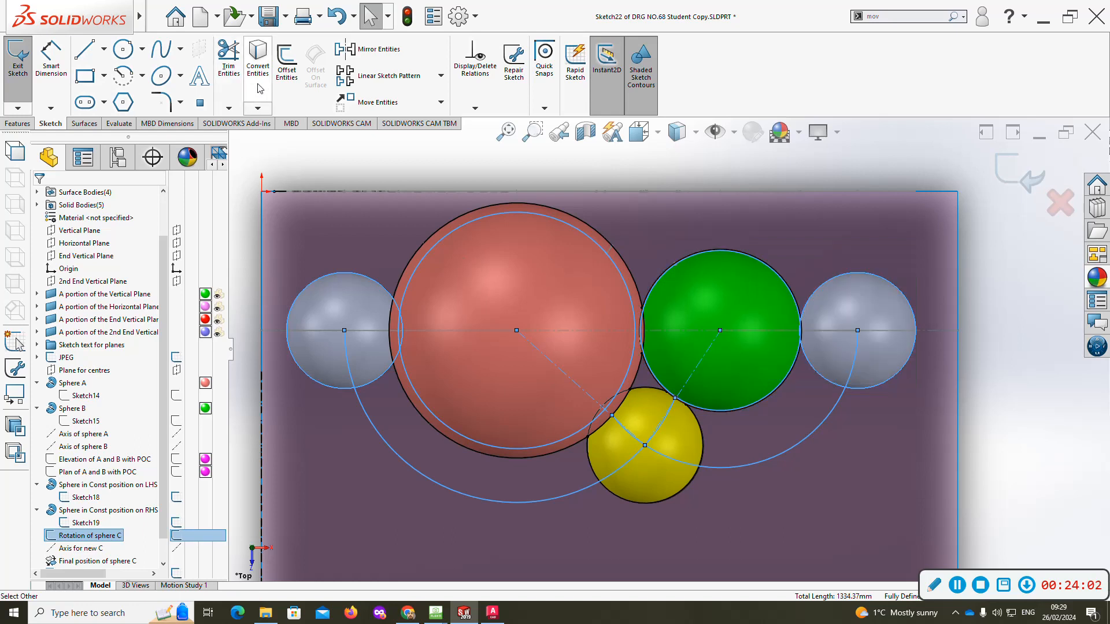
click(319, 193)
- Change the converted LHS grey-sphere circle, both rotation arcs, the inner circles of Spheres A and B and their centre-to-centre lines to construction geometry
click(342, 275)
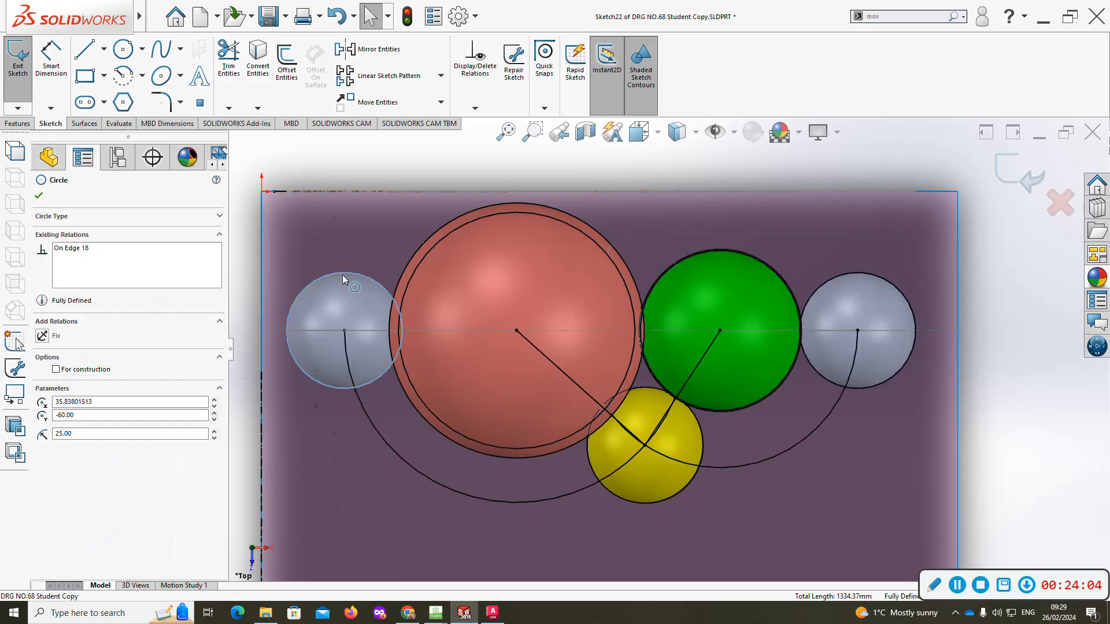
ctrl+click(346, 355)
ctrl+click(559, 445)
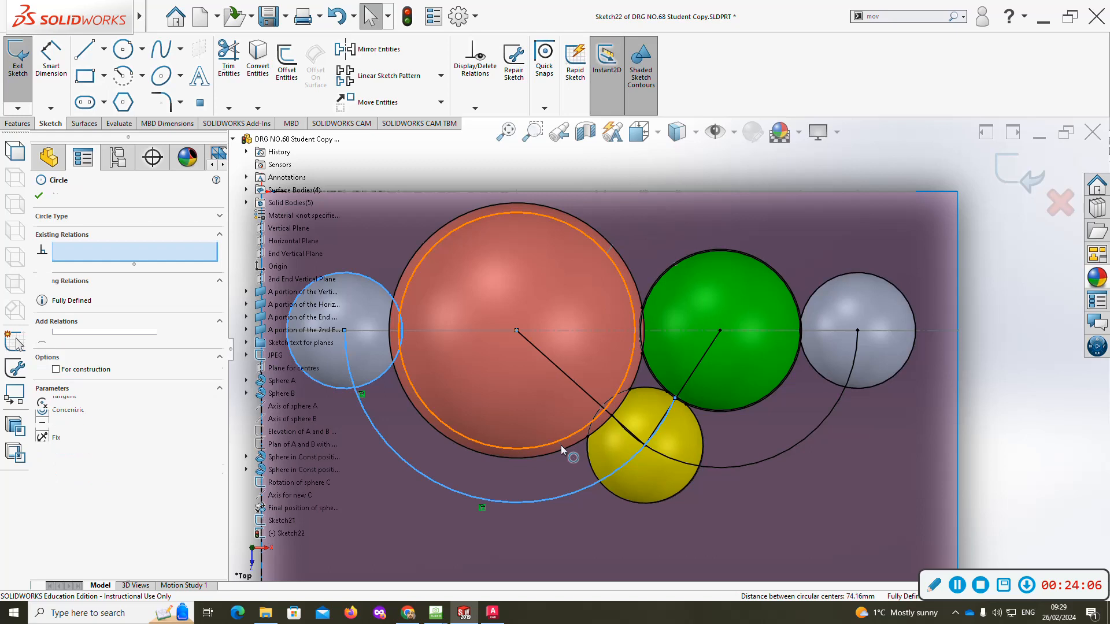
ctrl+click(562, 452)
ctrl+click(588, 398)
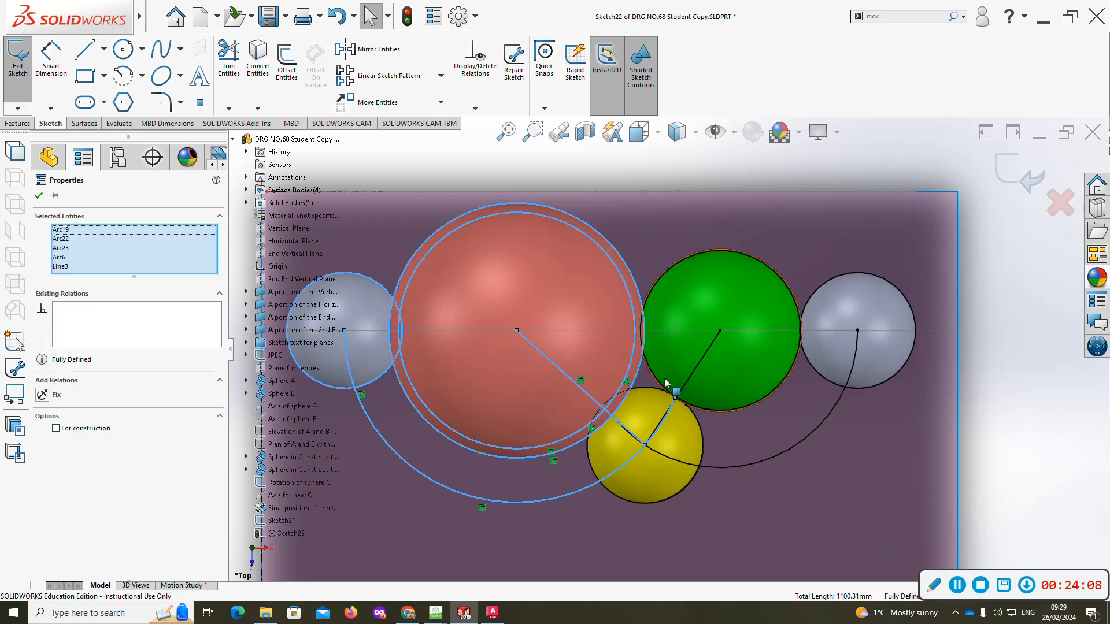
ctrl+click(569, 446)
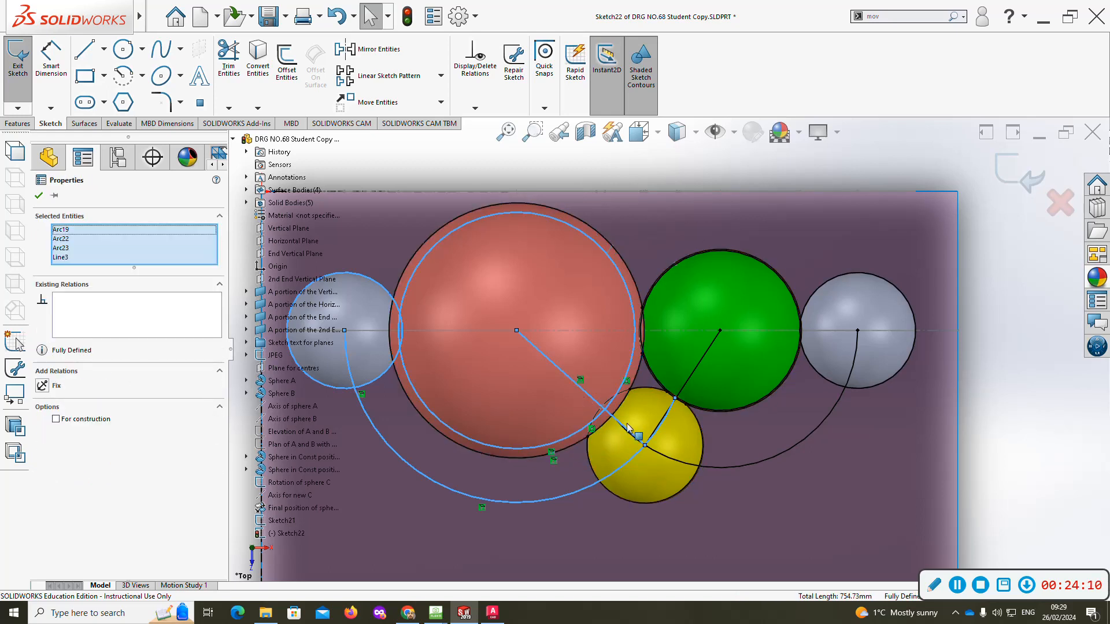
ctrl+click(675, 459)
ctrl+click(689, 376)
ctrl+click(690, 407)
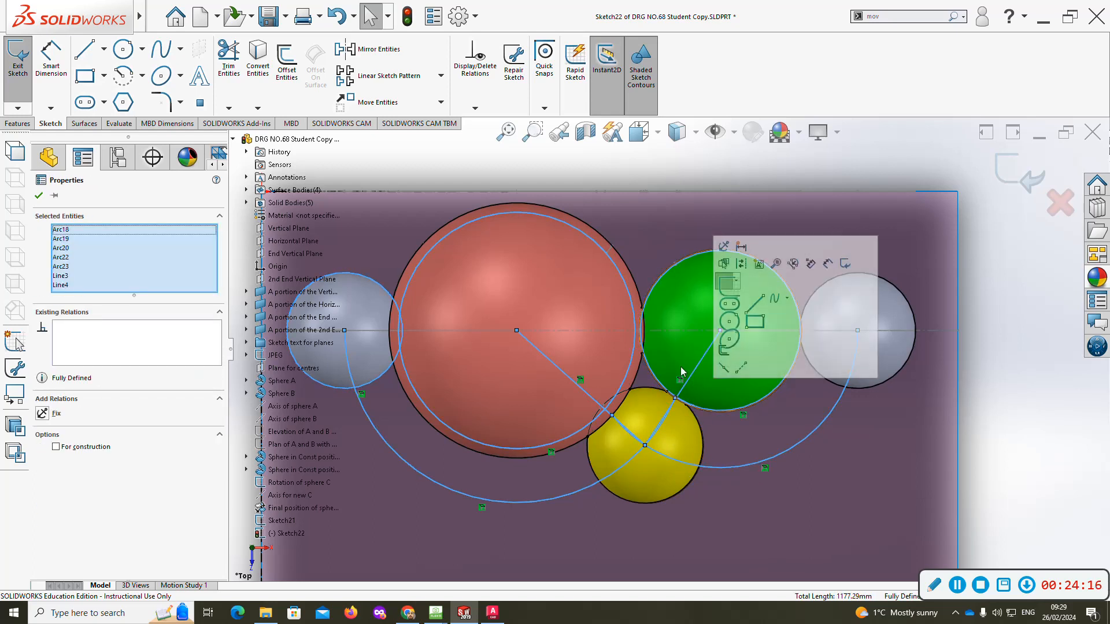
click(56, 447)
click(39, 197)
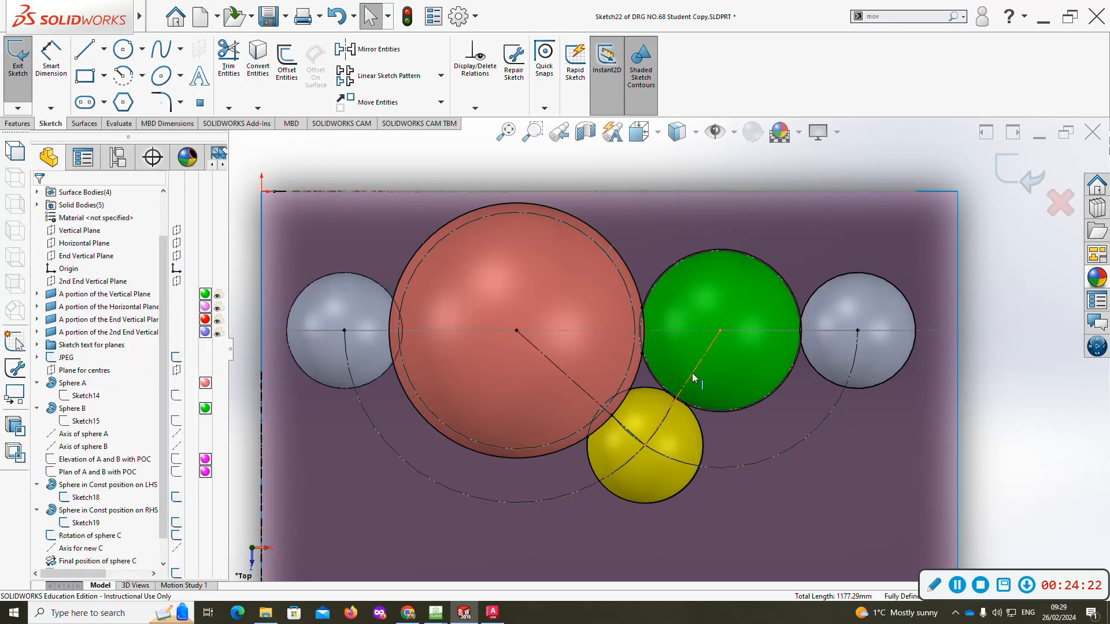
- Orbit to a tilted view of both reference planes and exit the plan sketch on the Horizontal Plane
scroll(692, 373, down, 2)
scroll(692, 373, up, 3)
middle_drag(689, 380, 660, 257)
scroll(695, 331, up, 4)
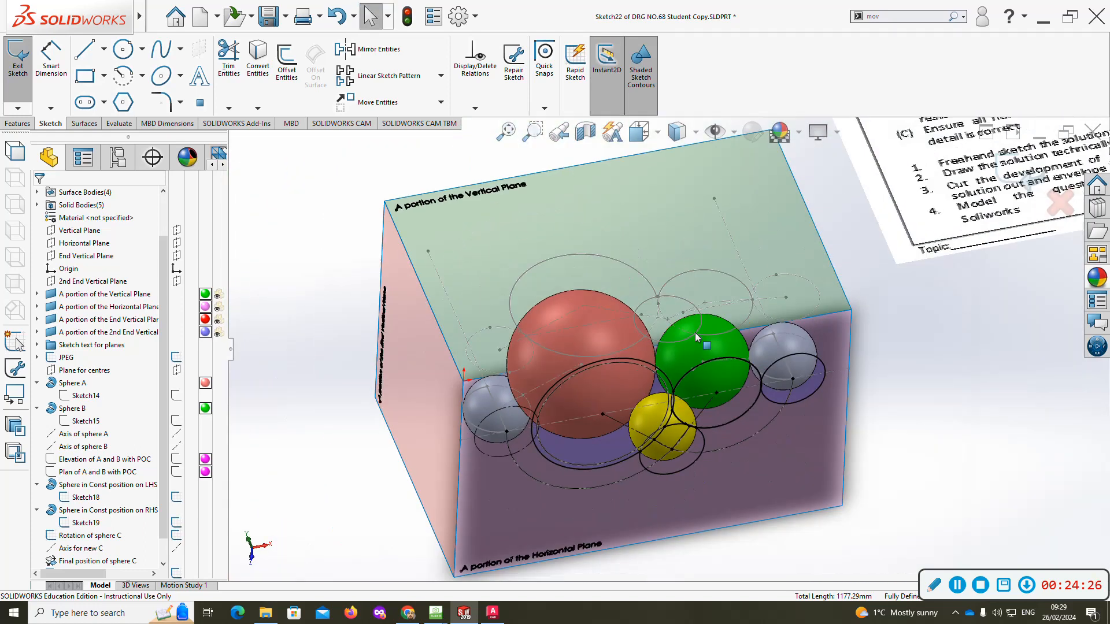
click(29, 91)
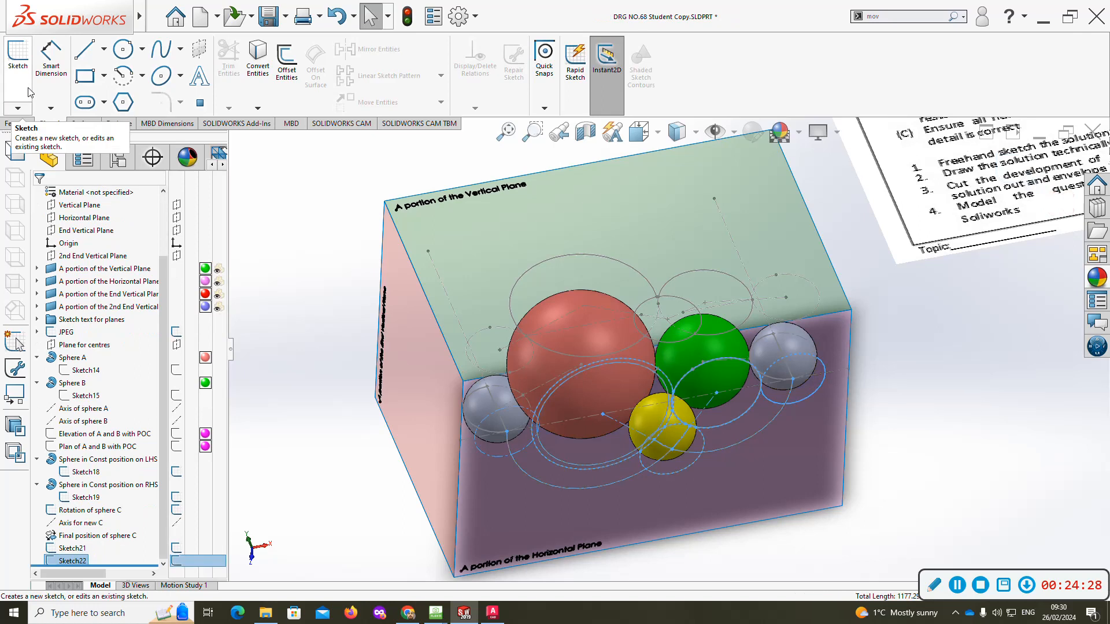